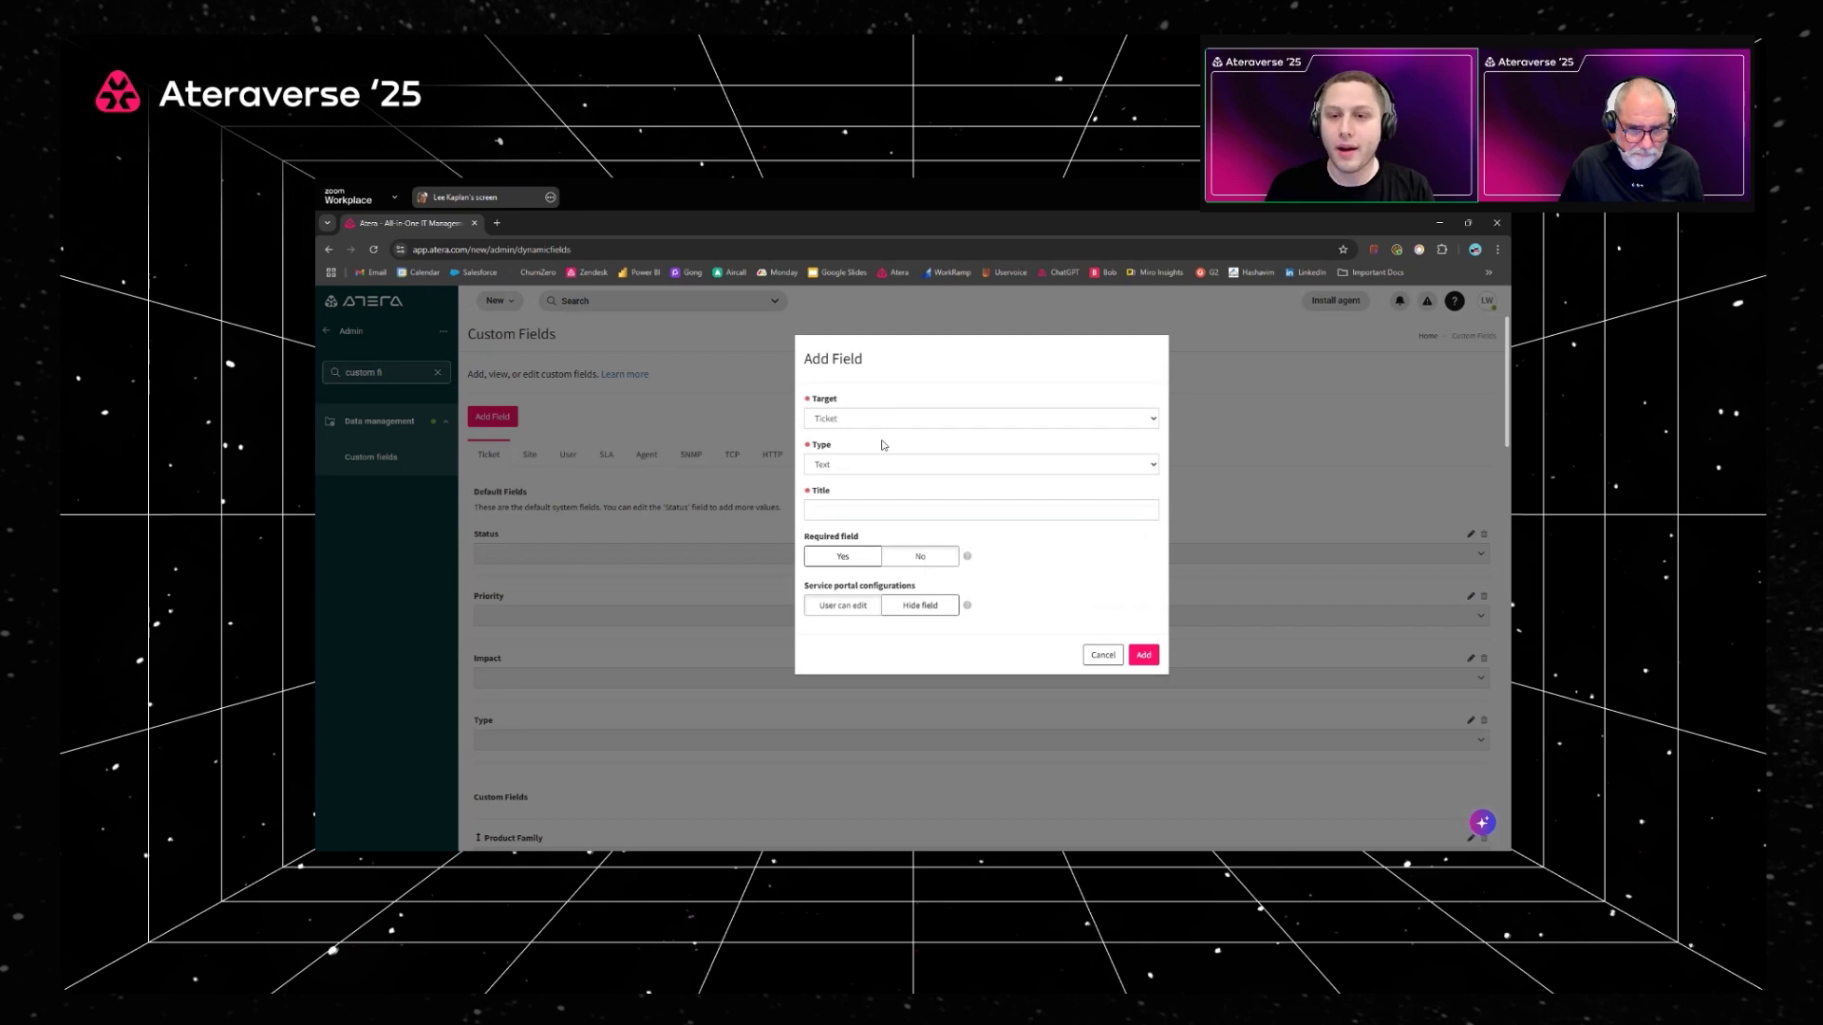
Step: Add a non-required ticket text field titled "Ticket Short Summary" and check it in the custom fields list
click(861, 510)
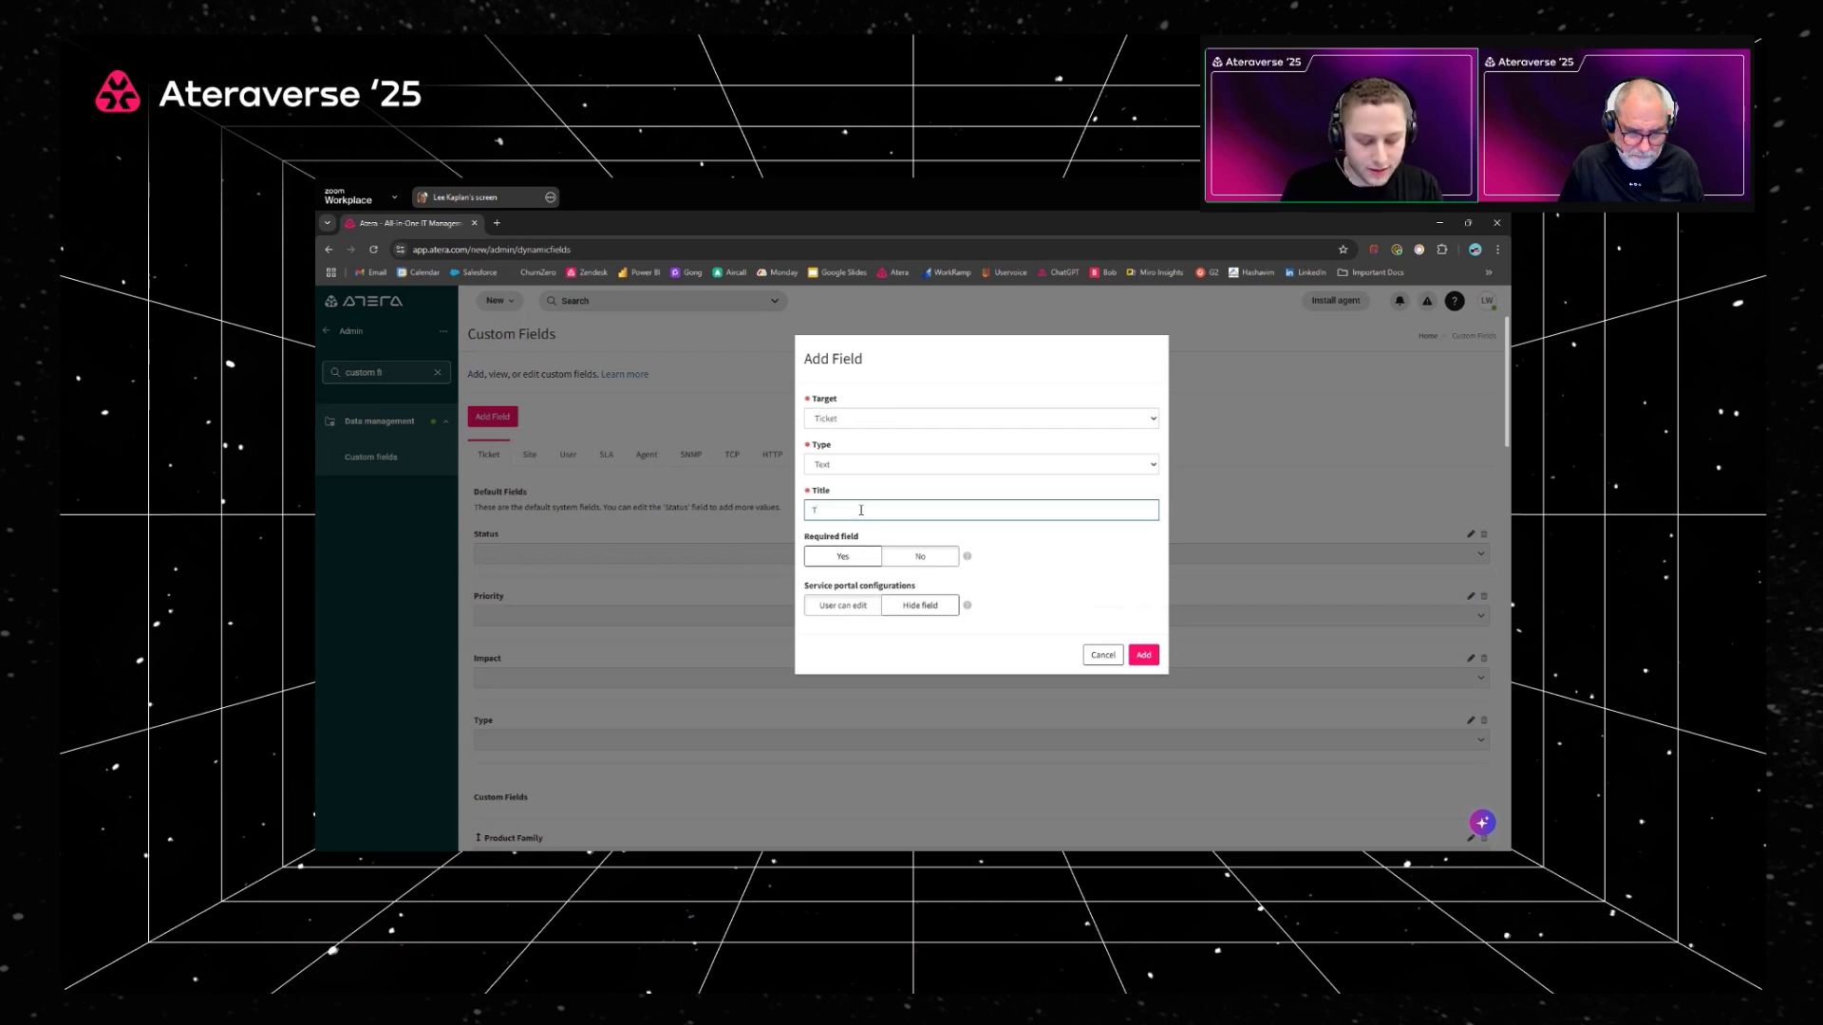
text(ket Short Summary)
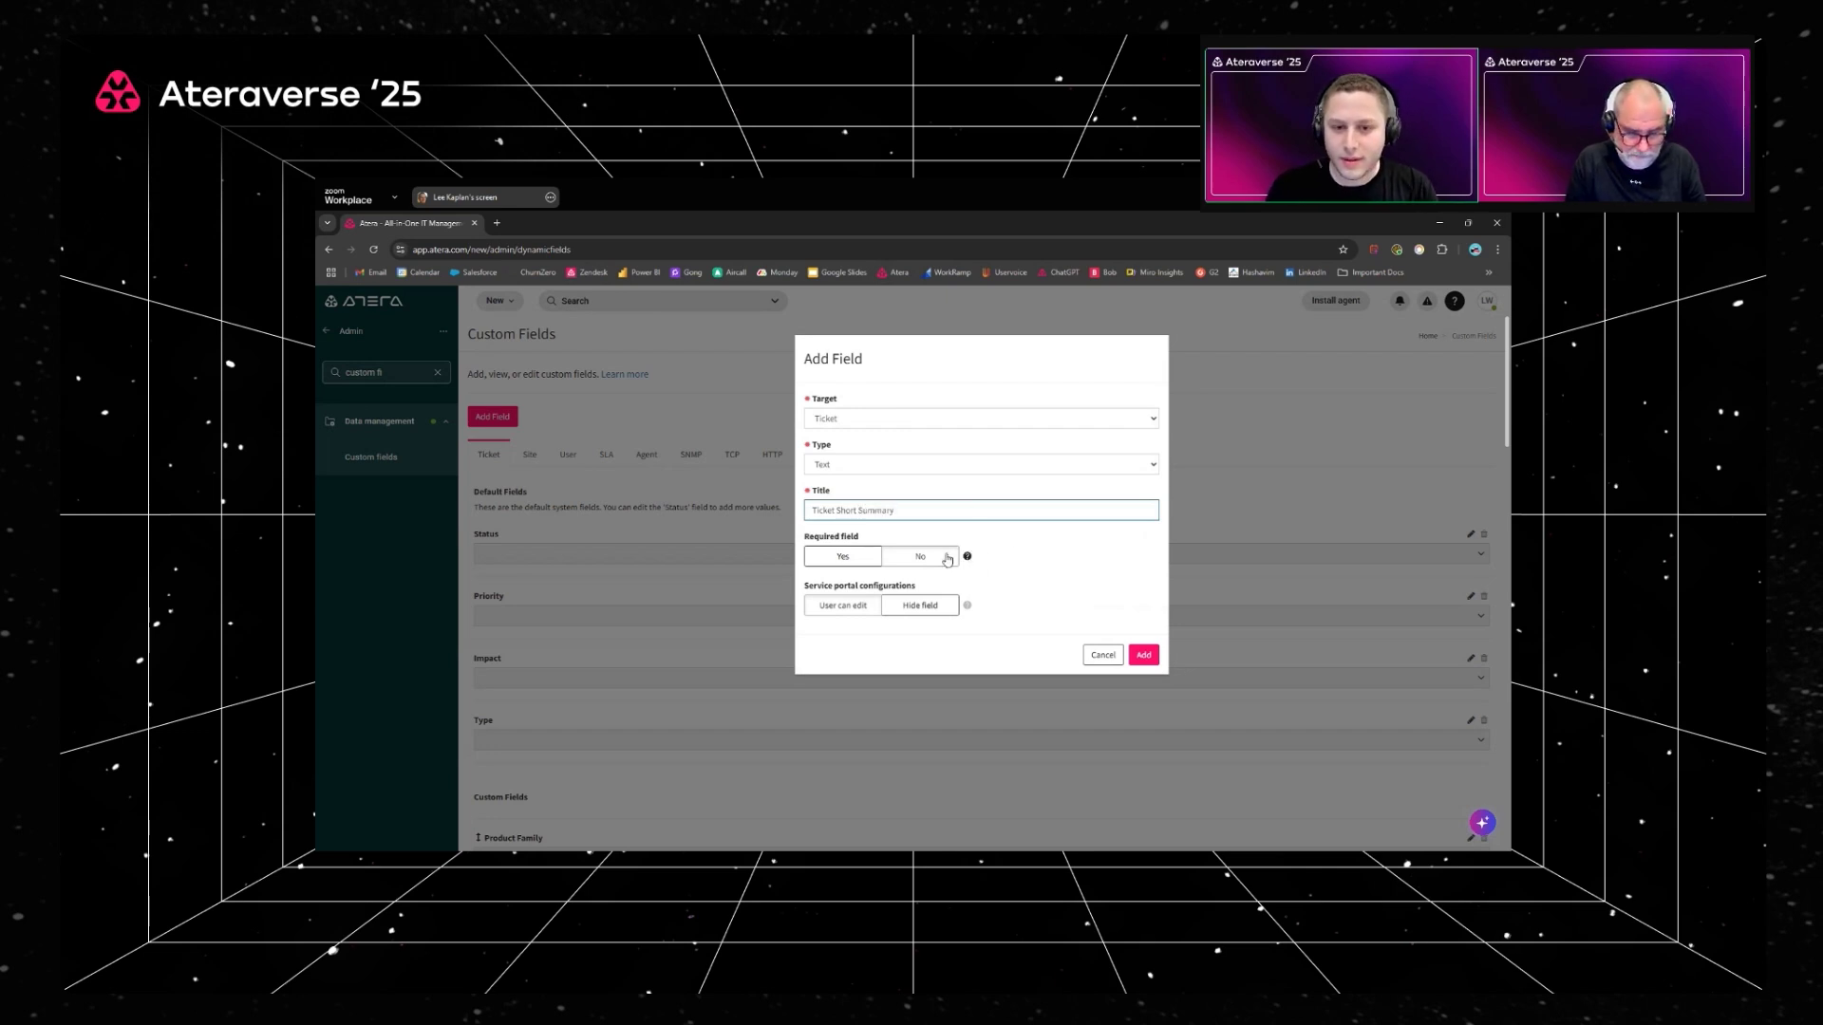
click(935, 558)
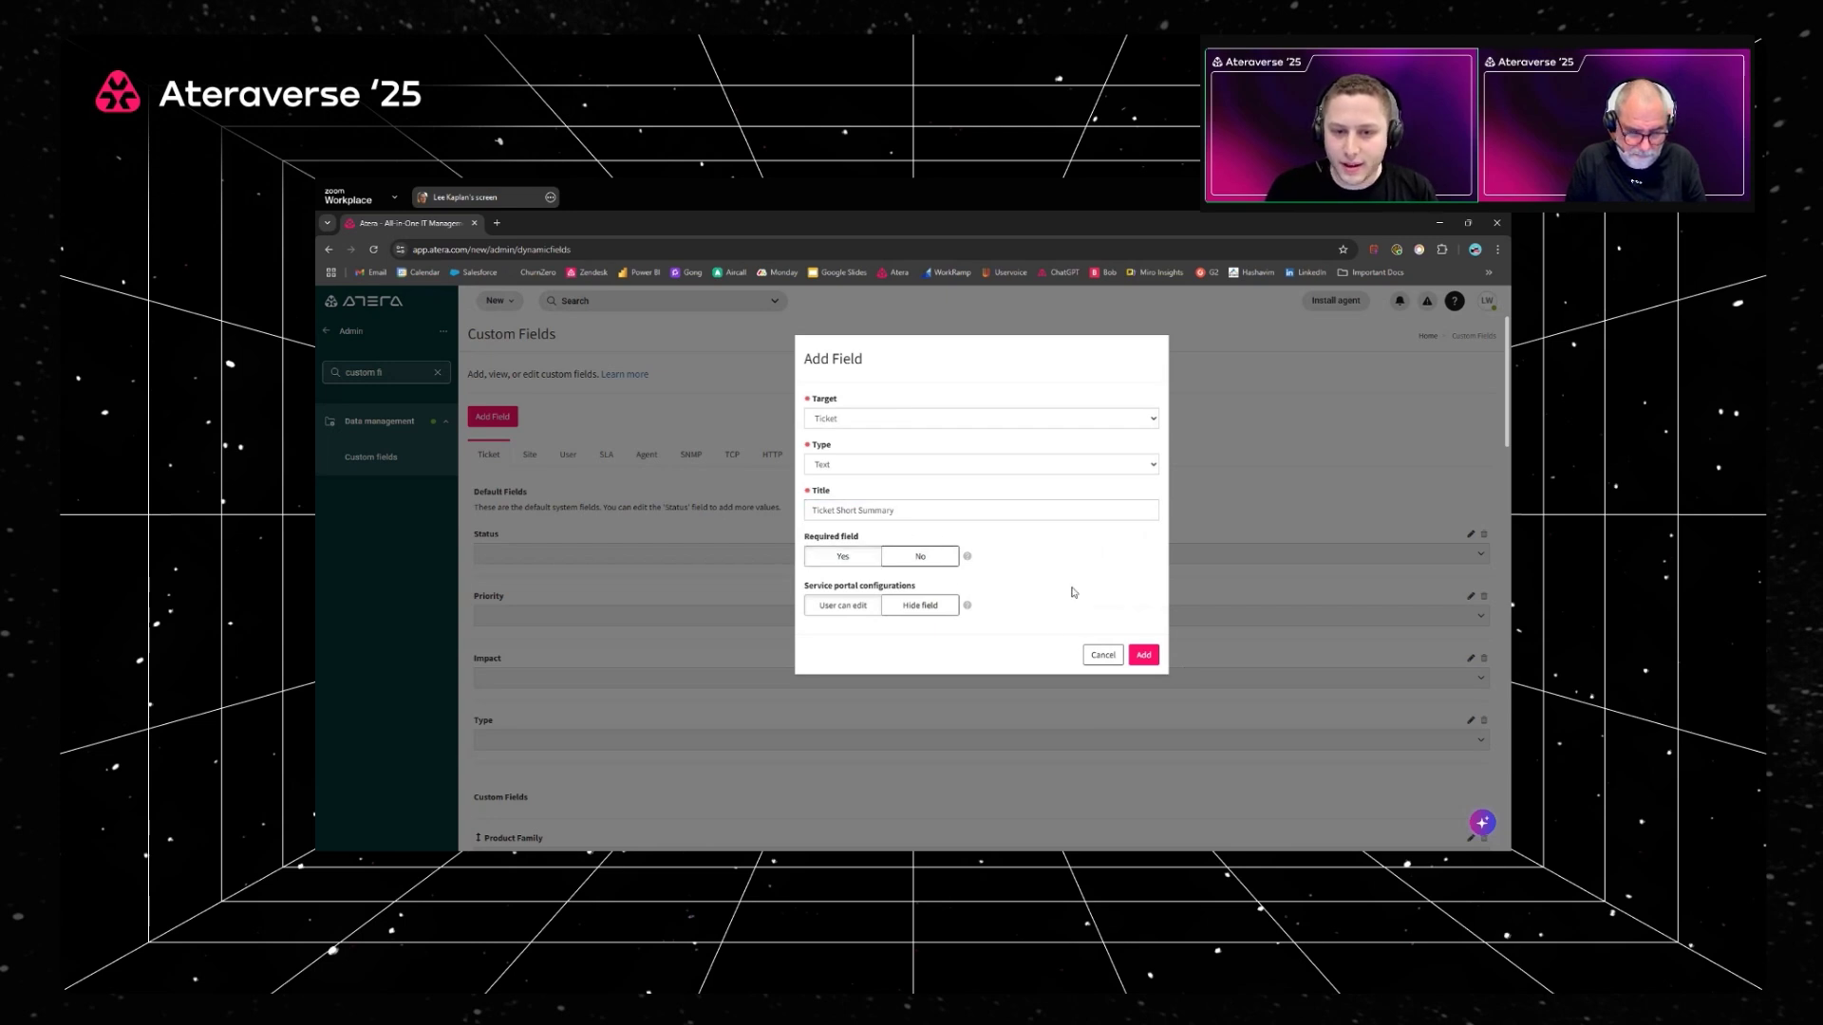
click(1145, 657)
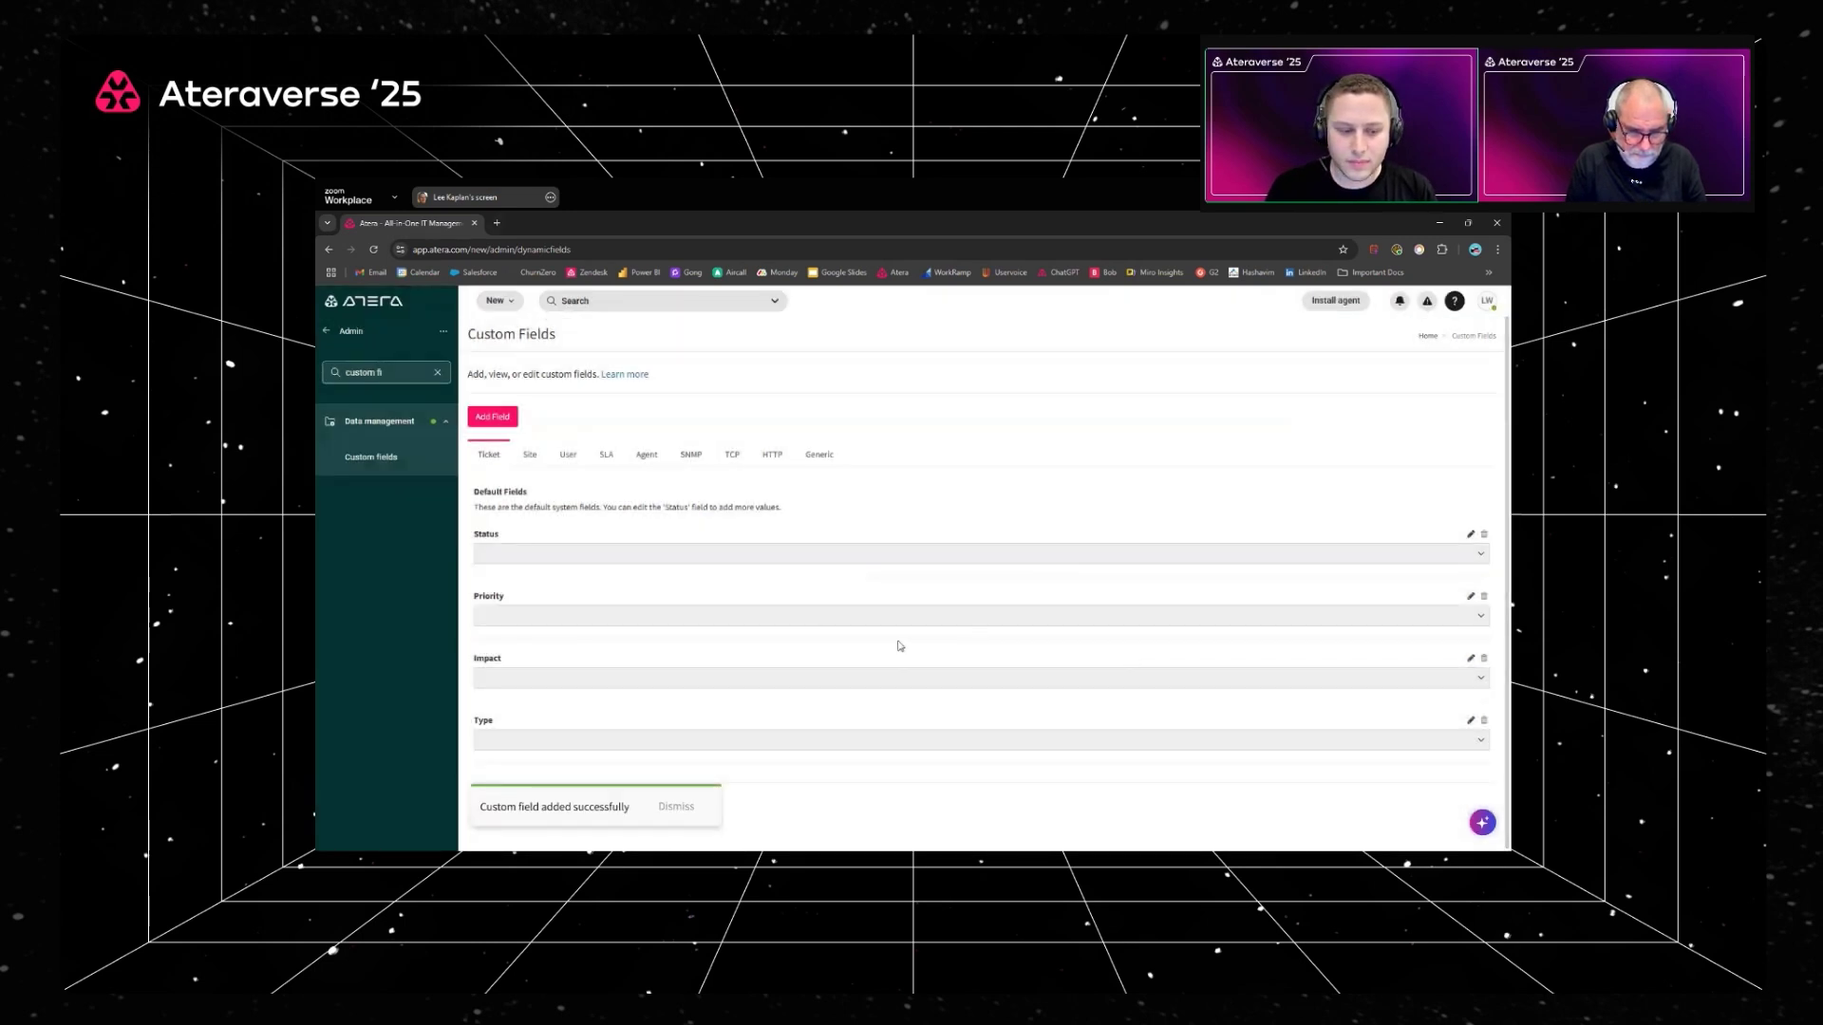
scroll(788, 655, down, 10)
scroll(721, 717, down, 5)
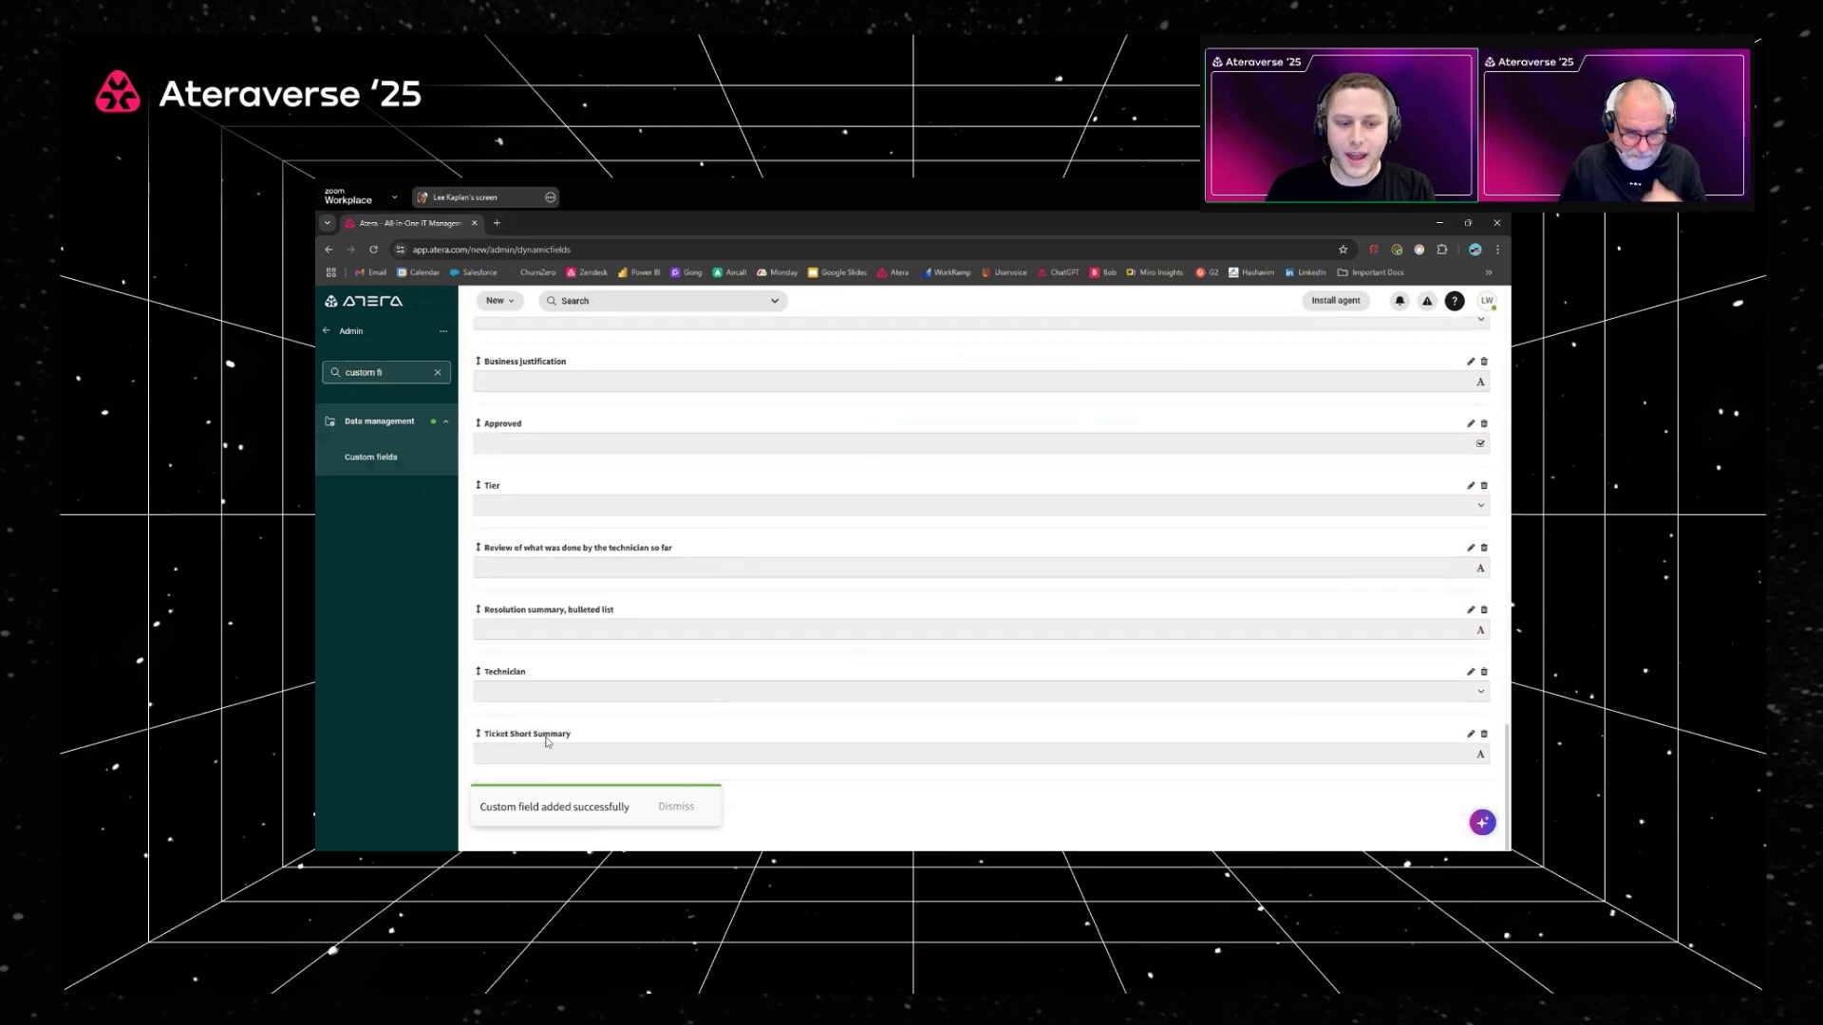
drag(570, 733, 642, 689)
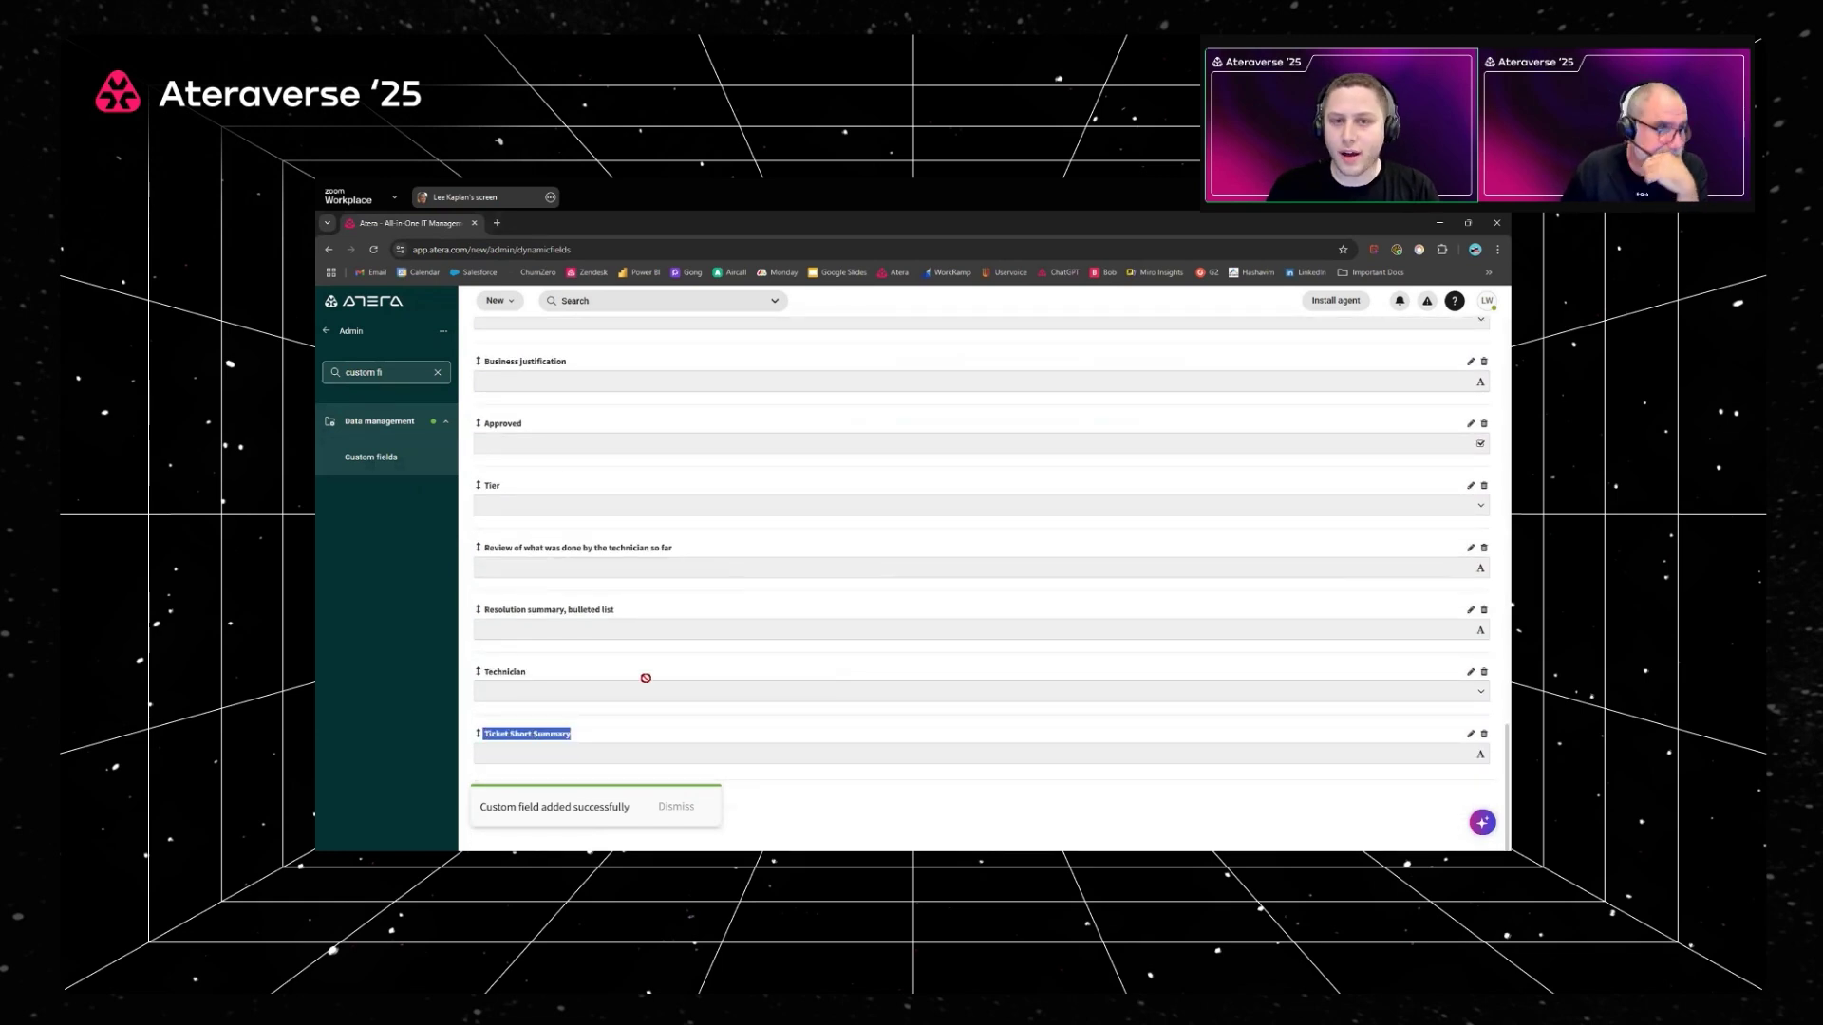
Step: Find the ticket forms in the admin settings and open the Basic Form template for editing
click(327, 332)
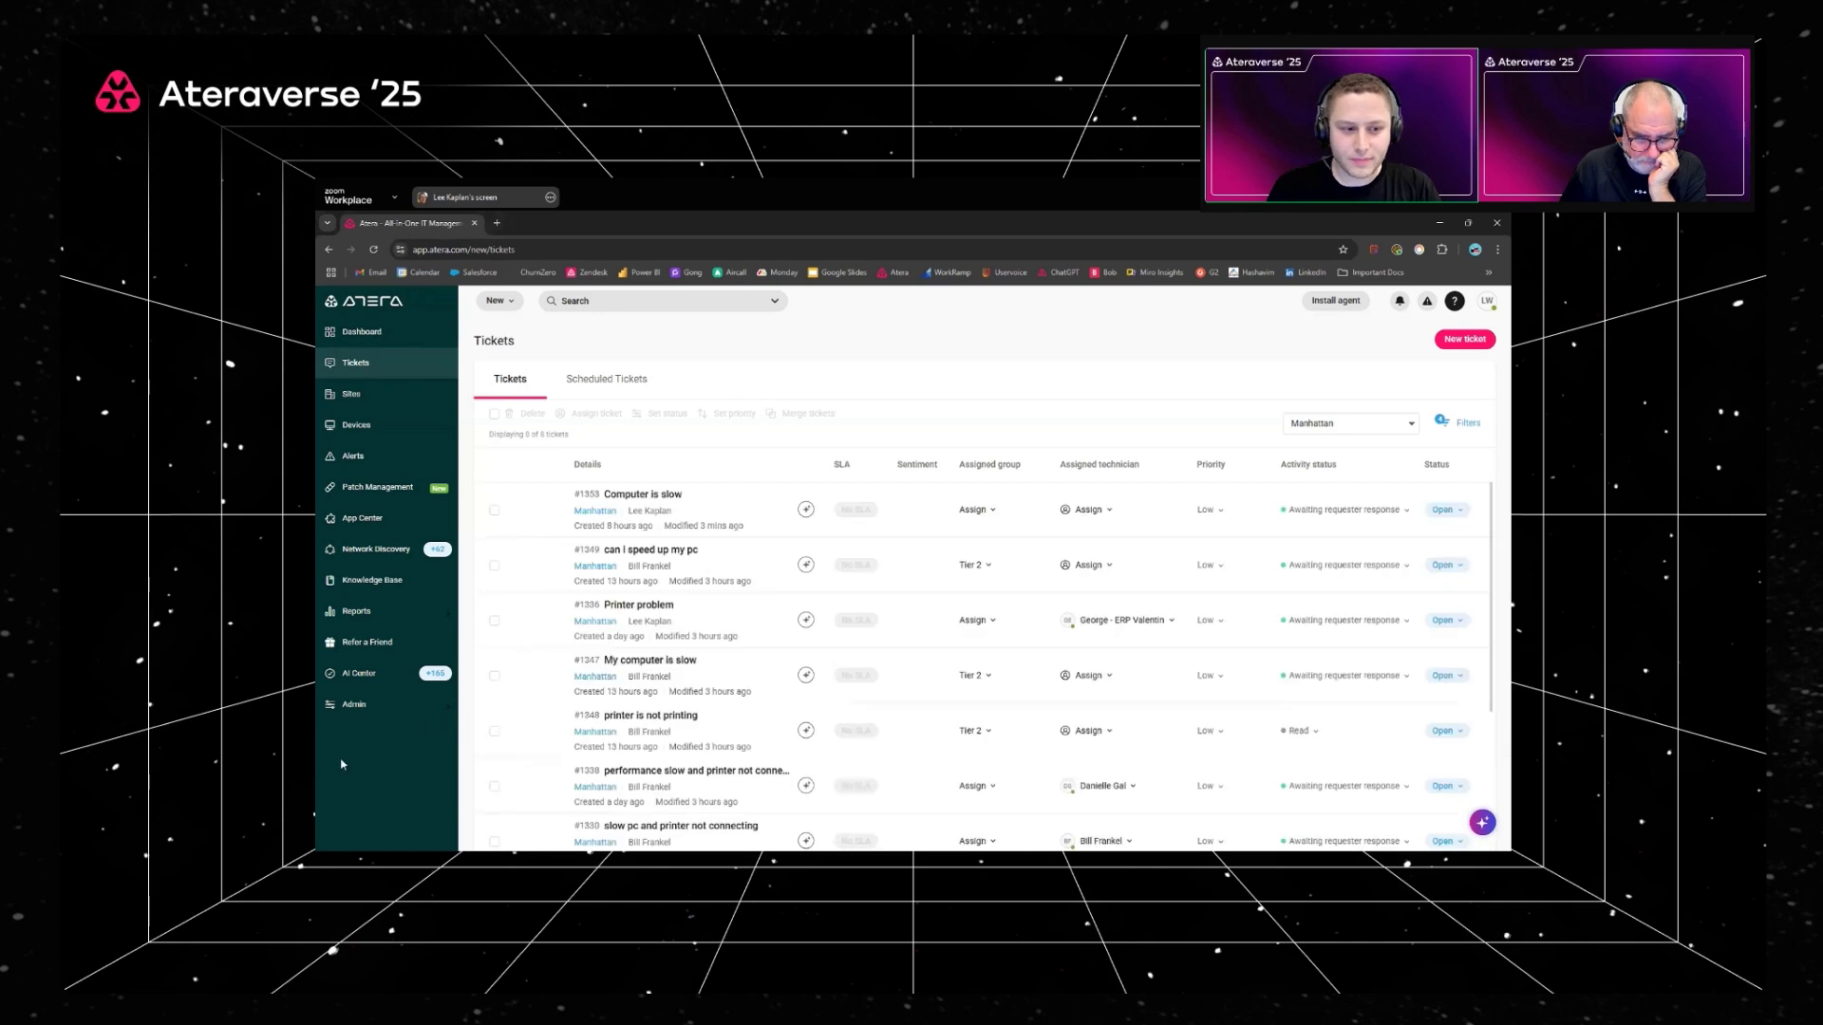
click(354, 704)
text(ticket f)
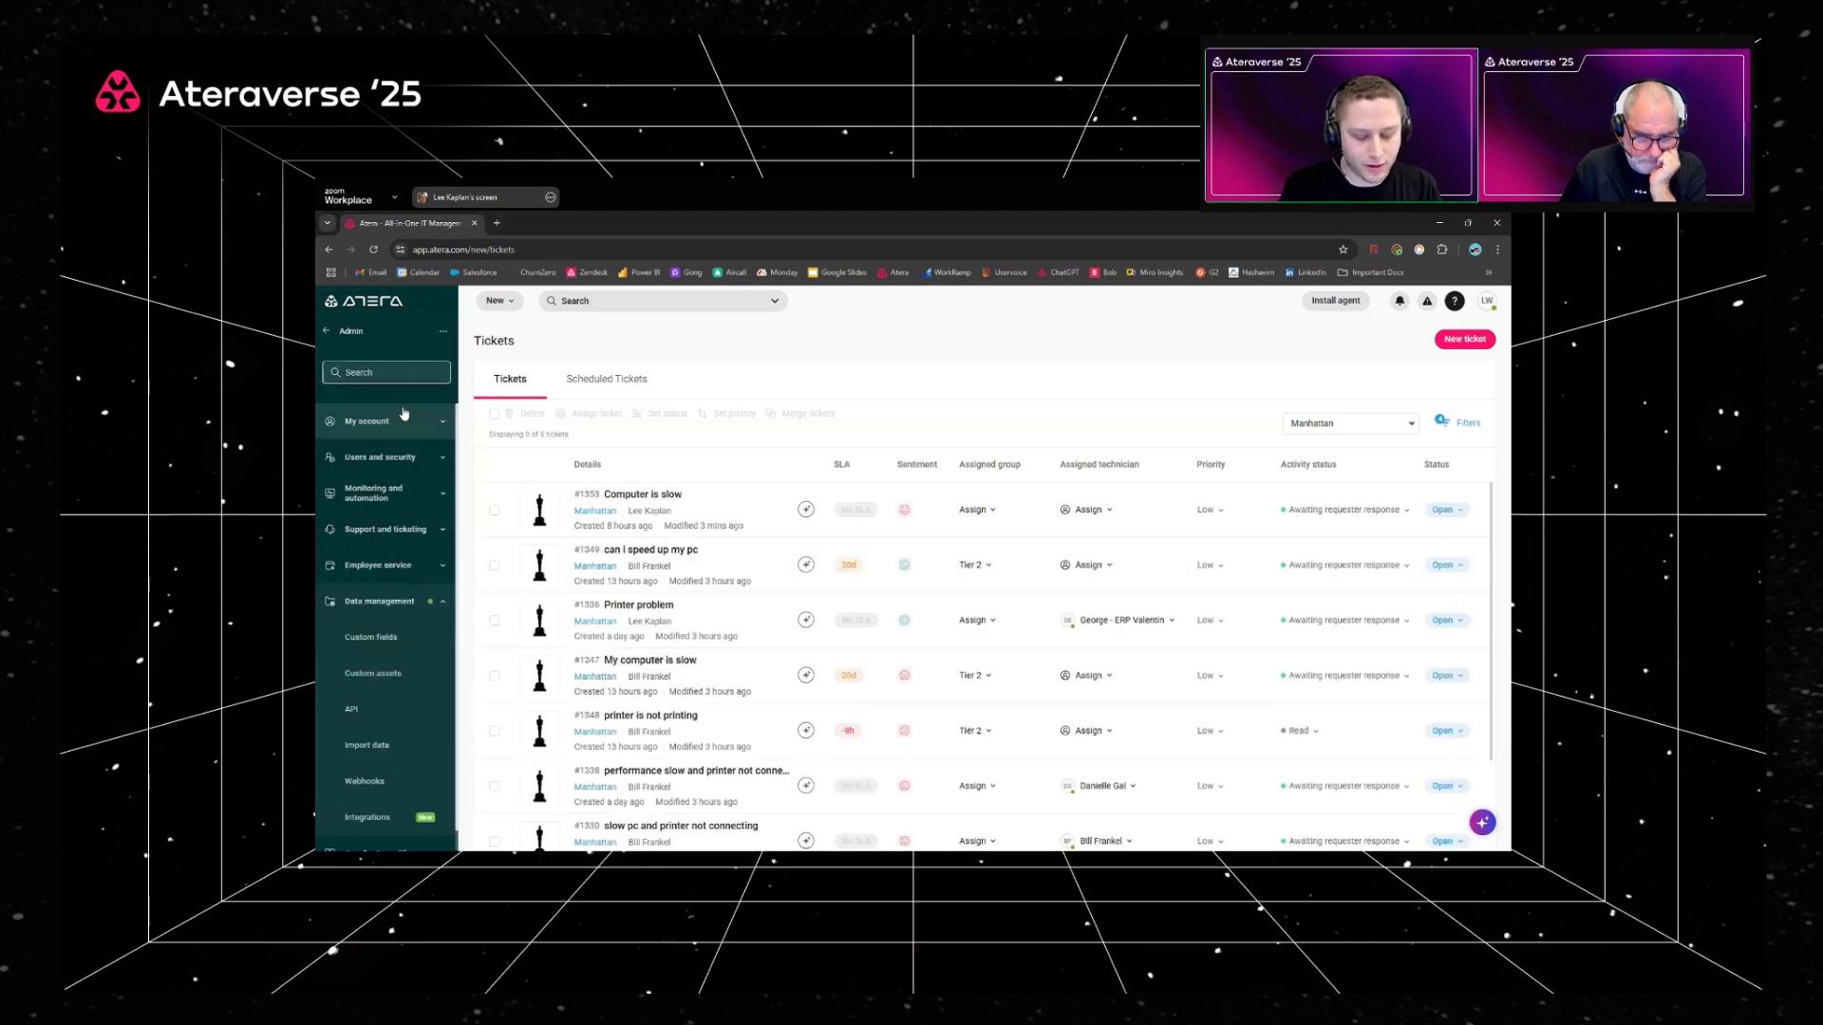
text(orm)
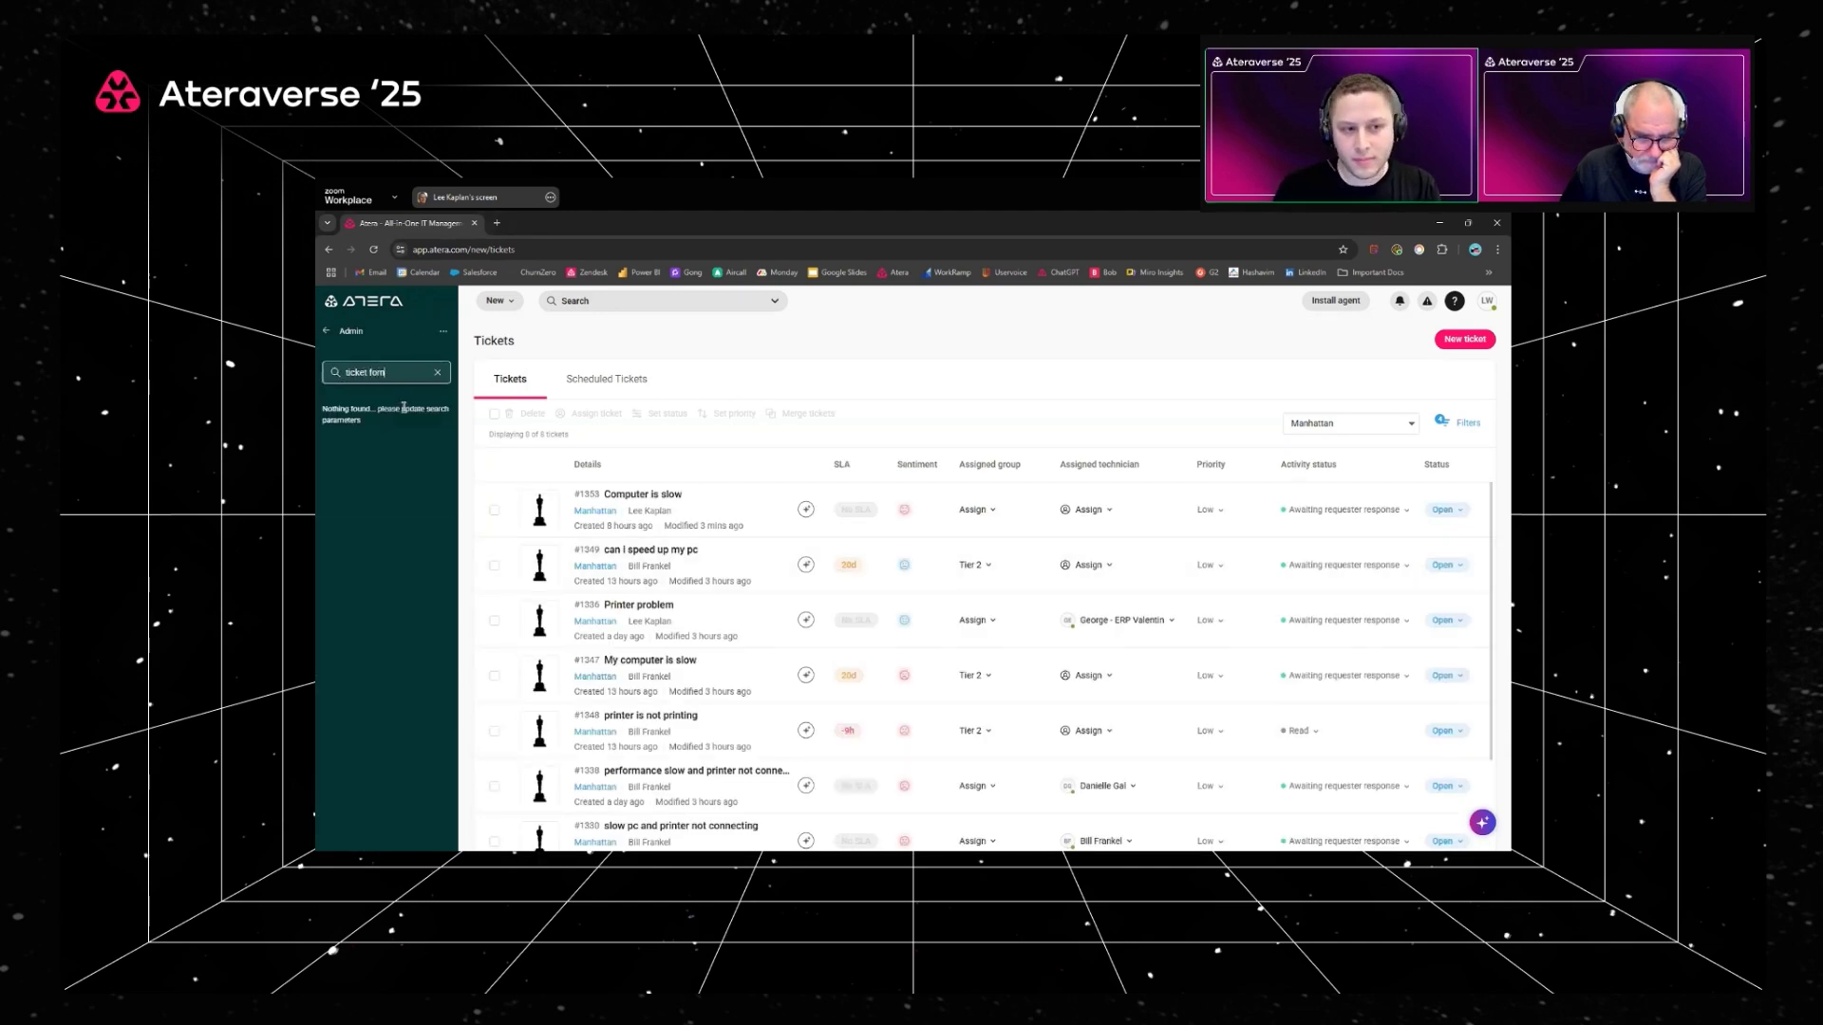
key(BackSpace)
key(BackSpace)
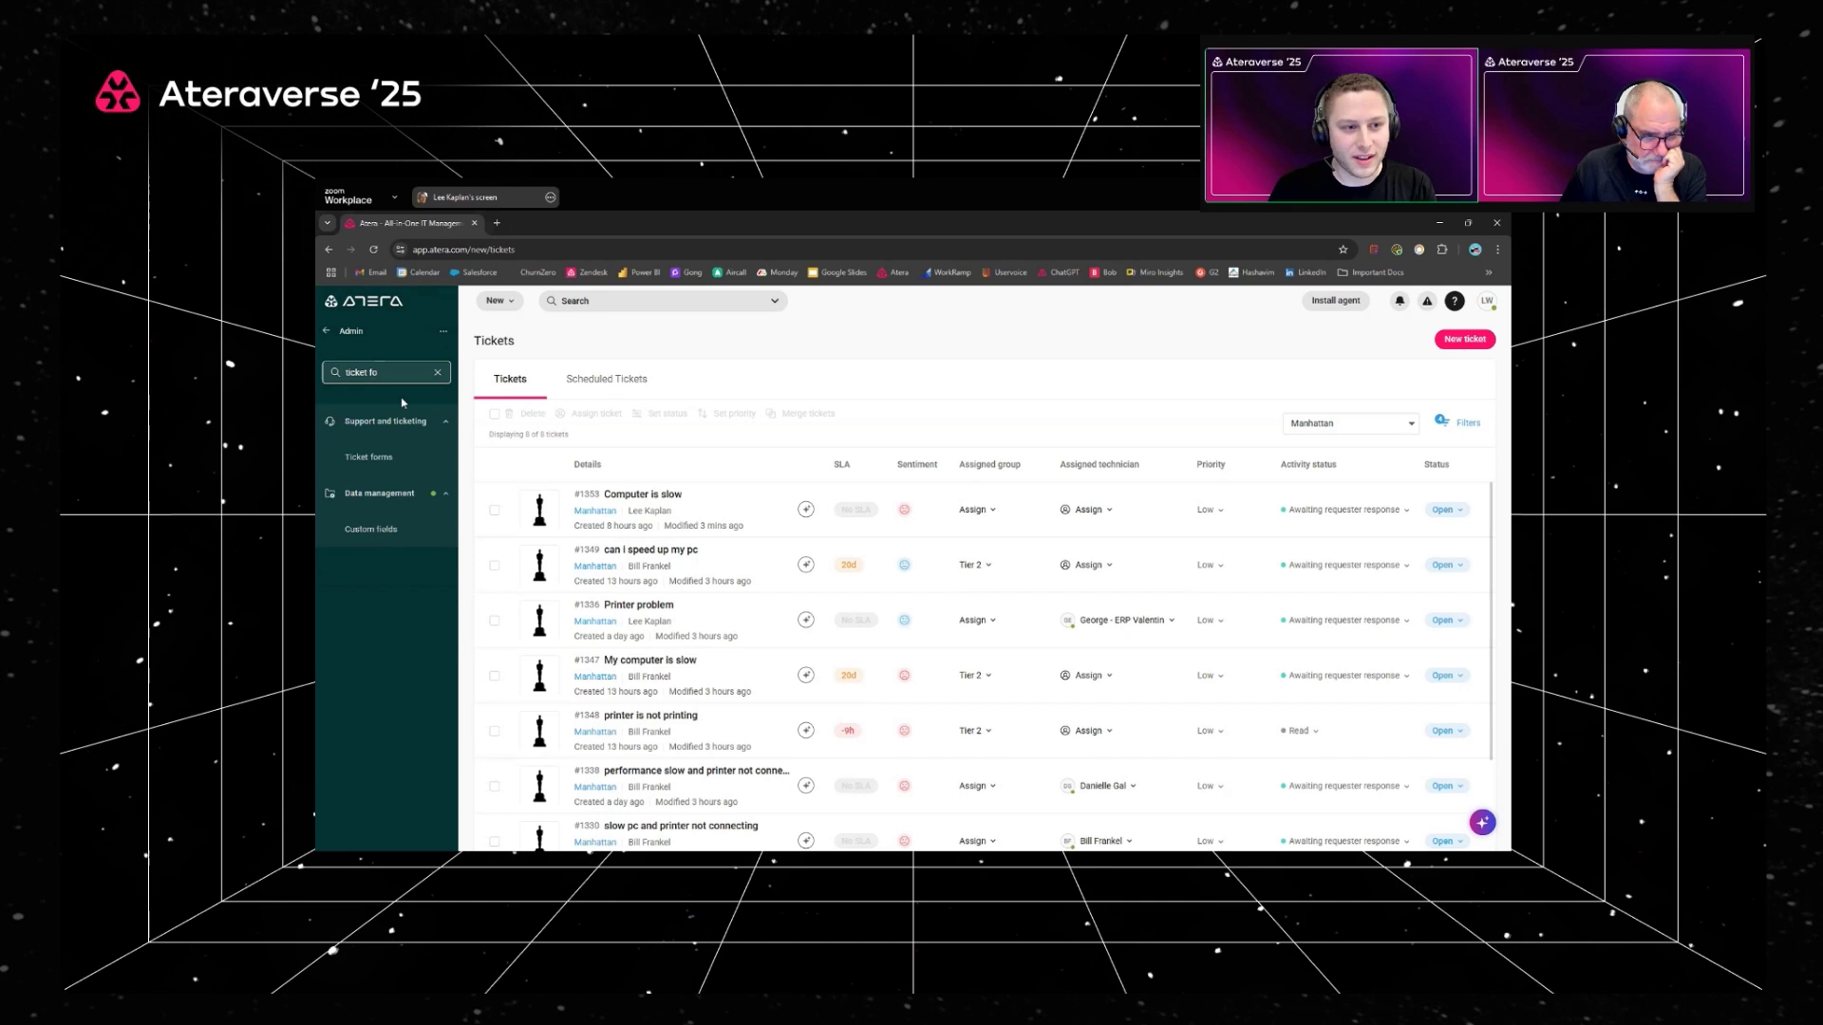
click(417, 460)
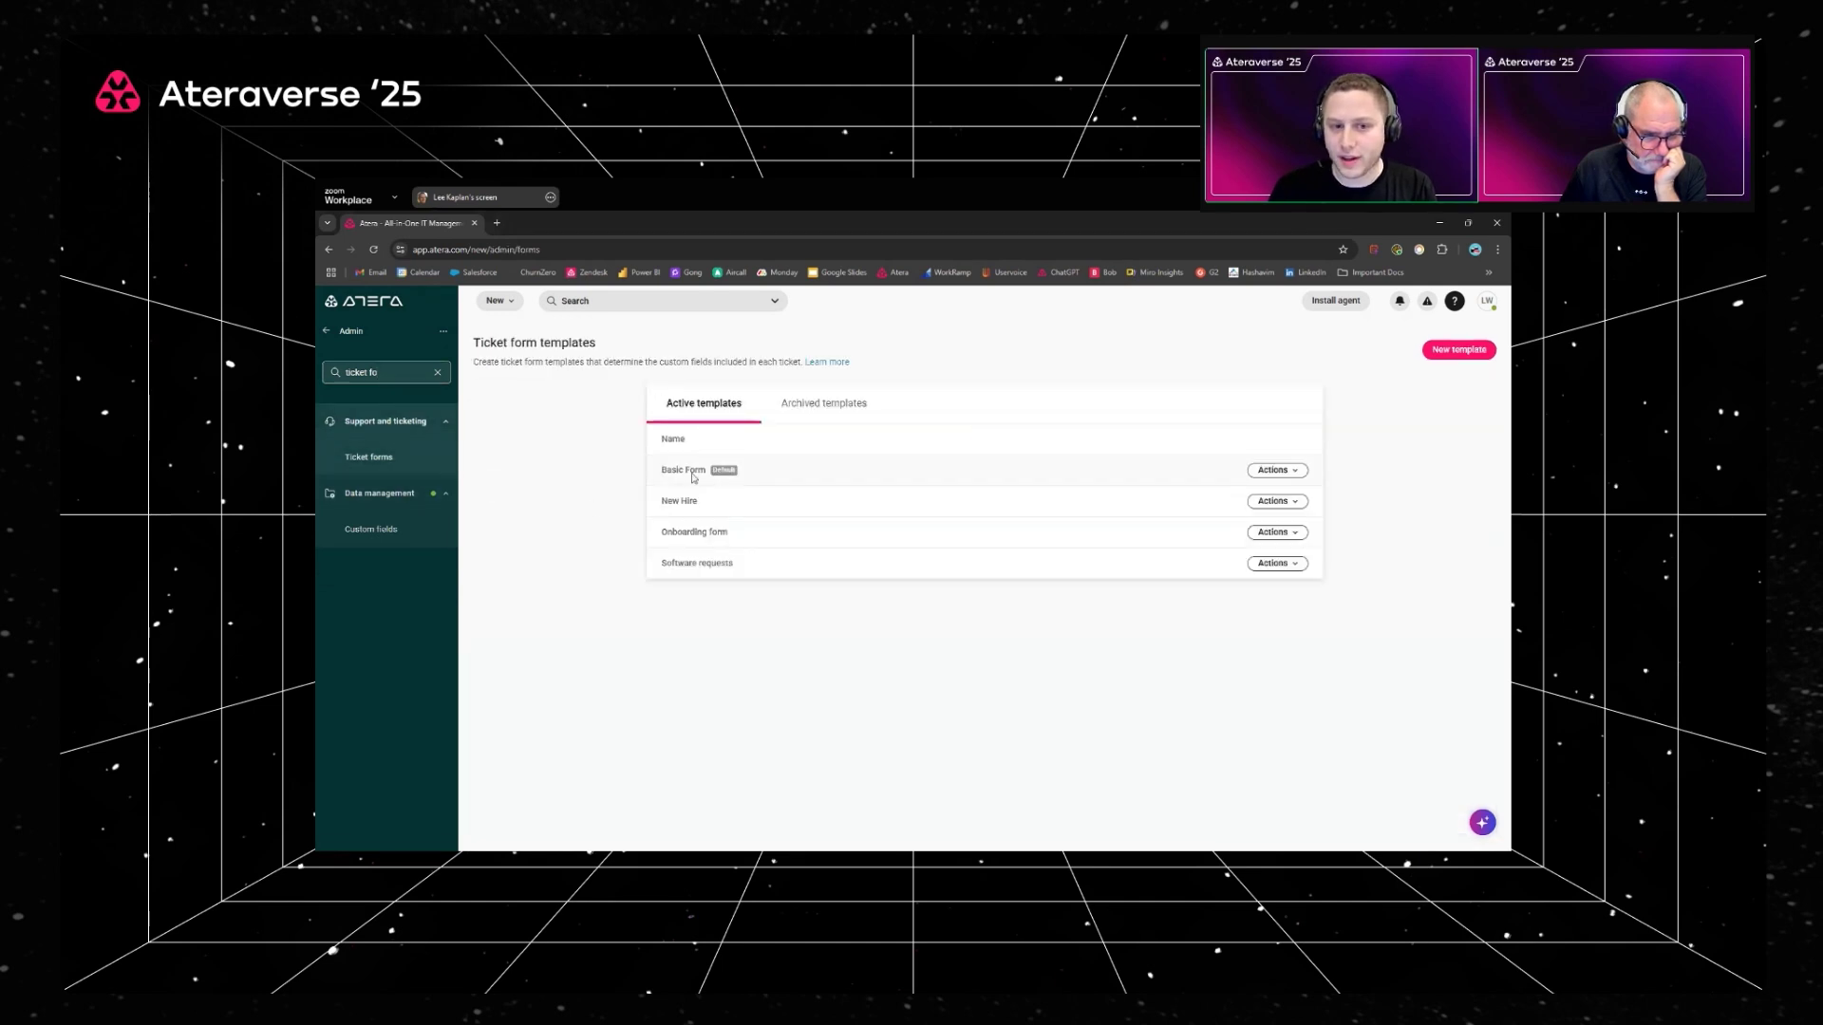
click(743, 482)
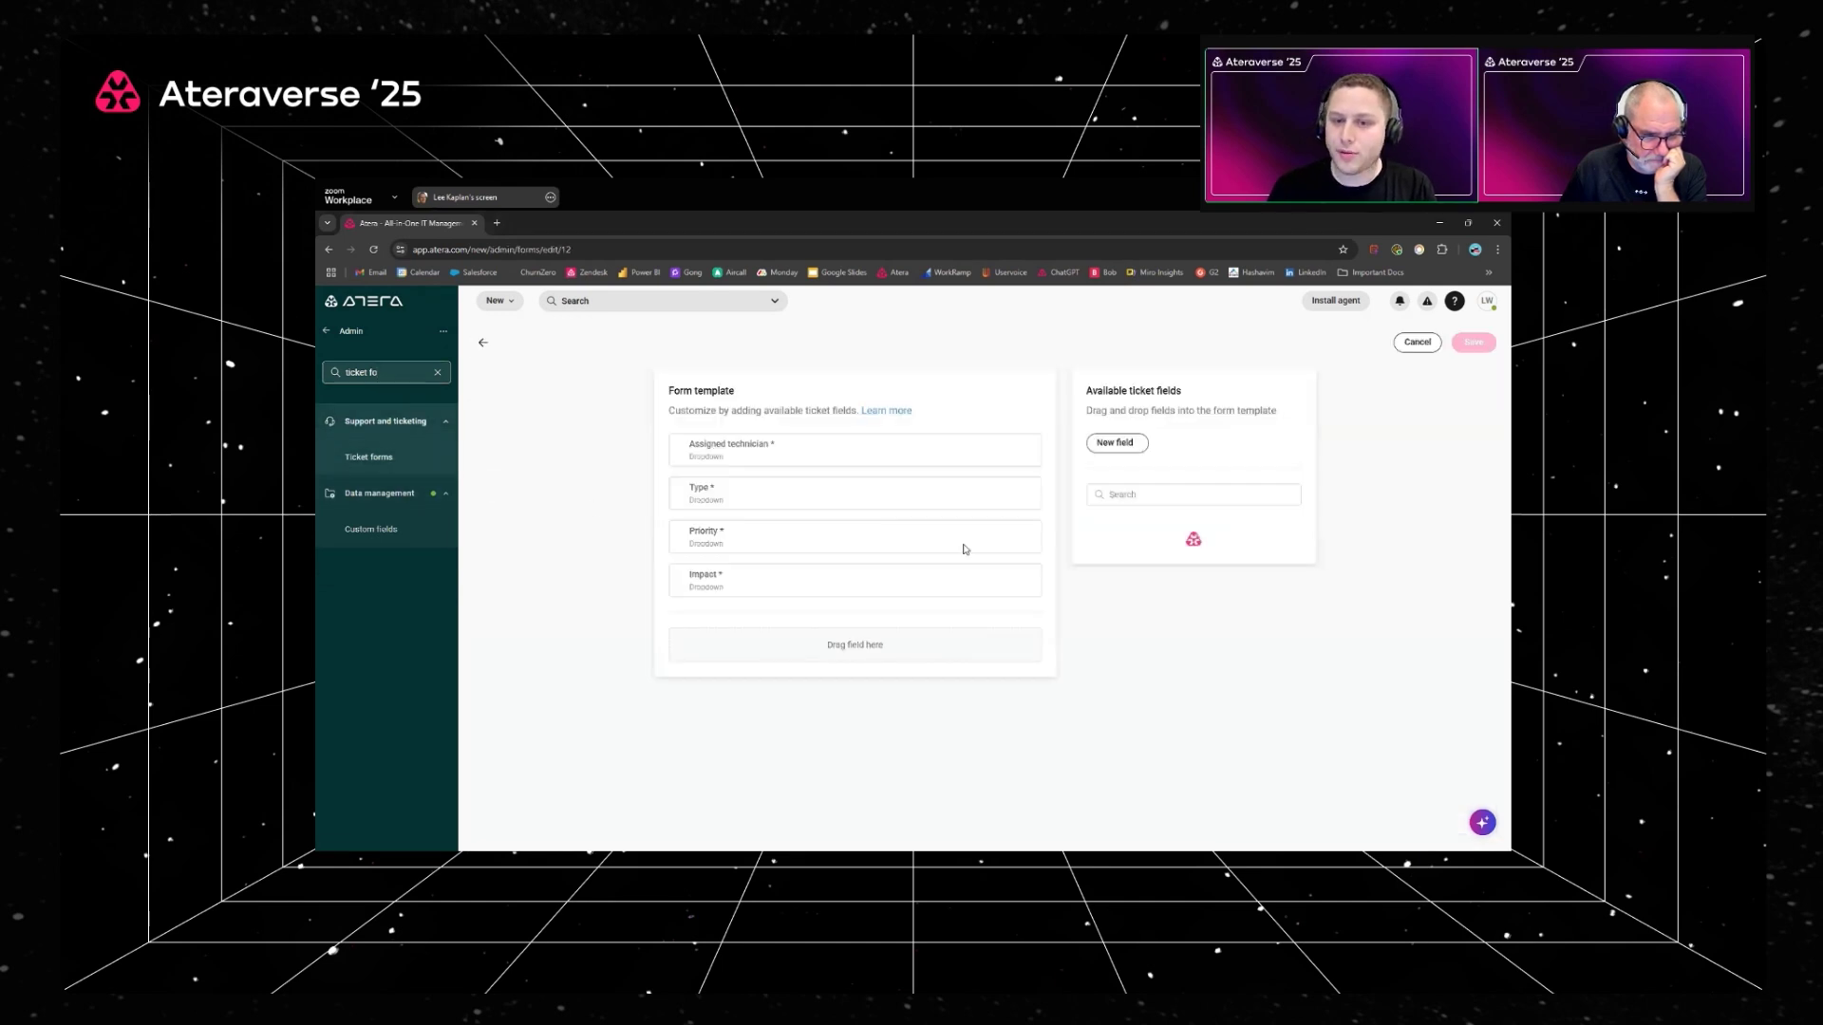
Step: Add the Ticket Short Summary field to the Basic Form template, save it and return to the ticket forms
click(1148, 501)
text(tick)
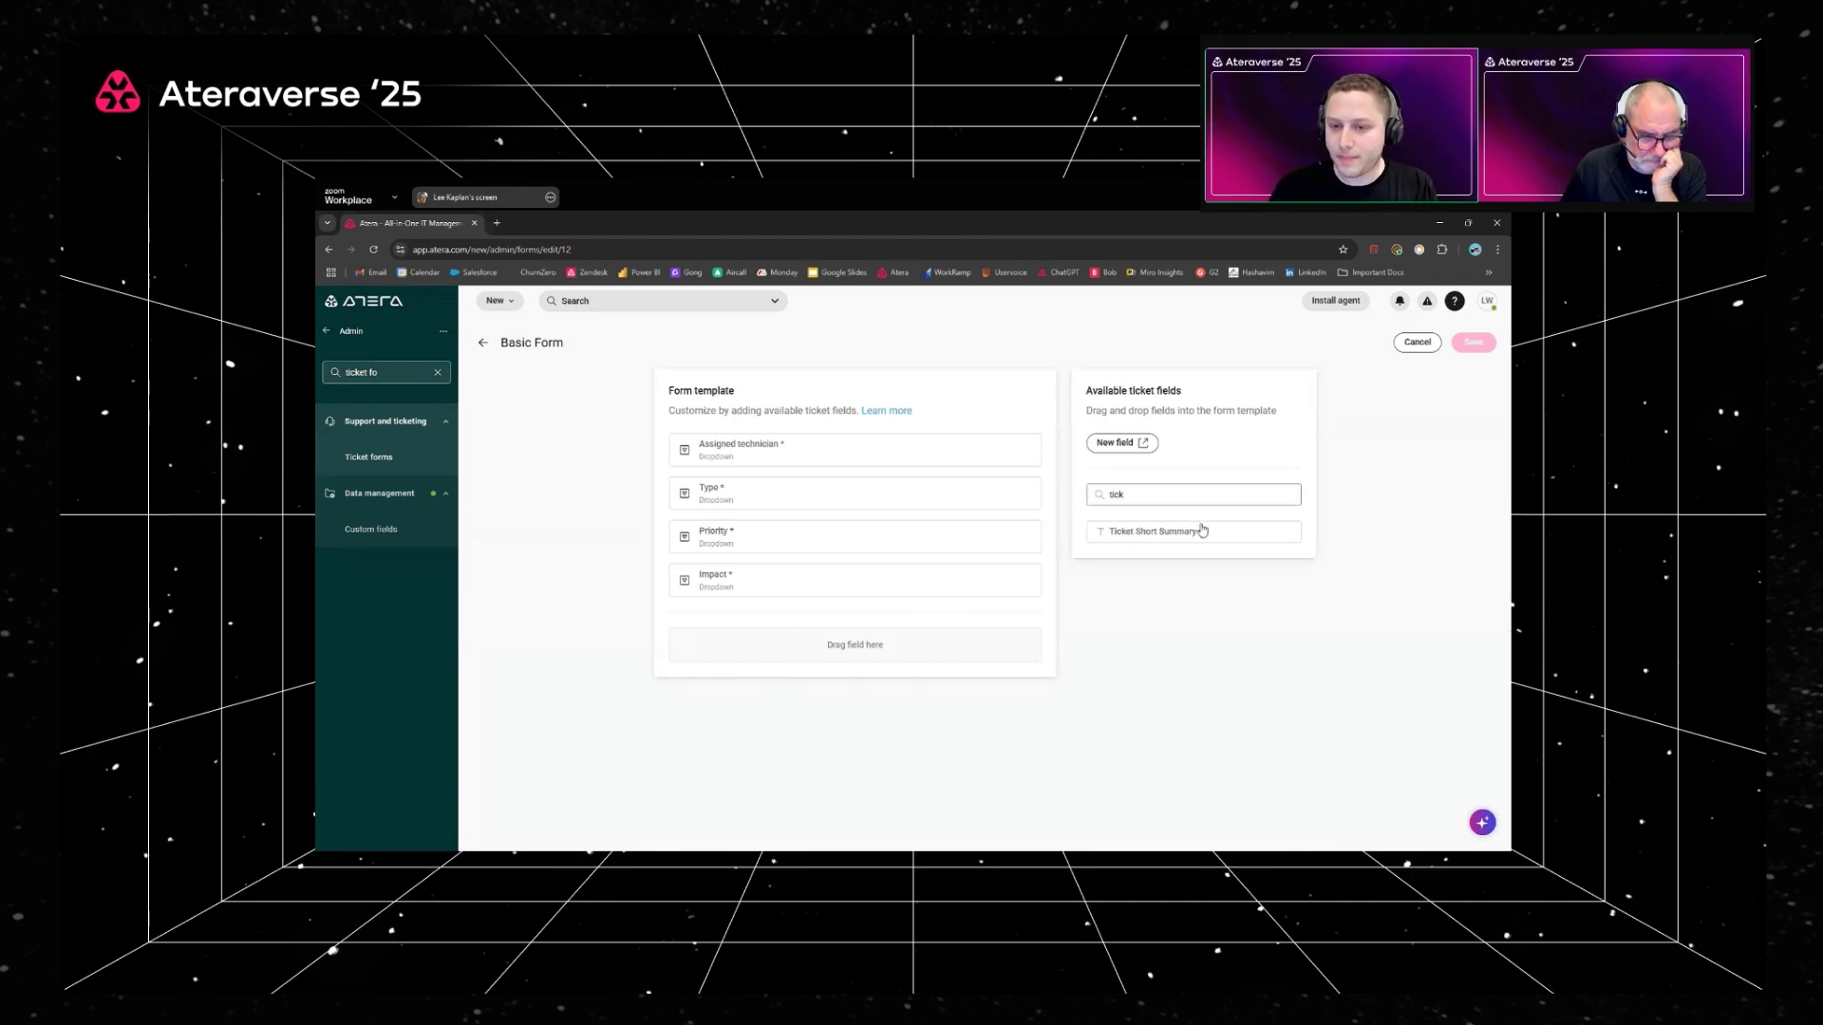
drag(1202, 530, 965, 590)
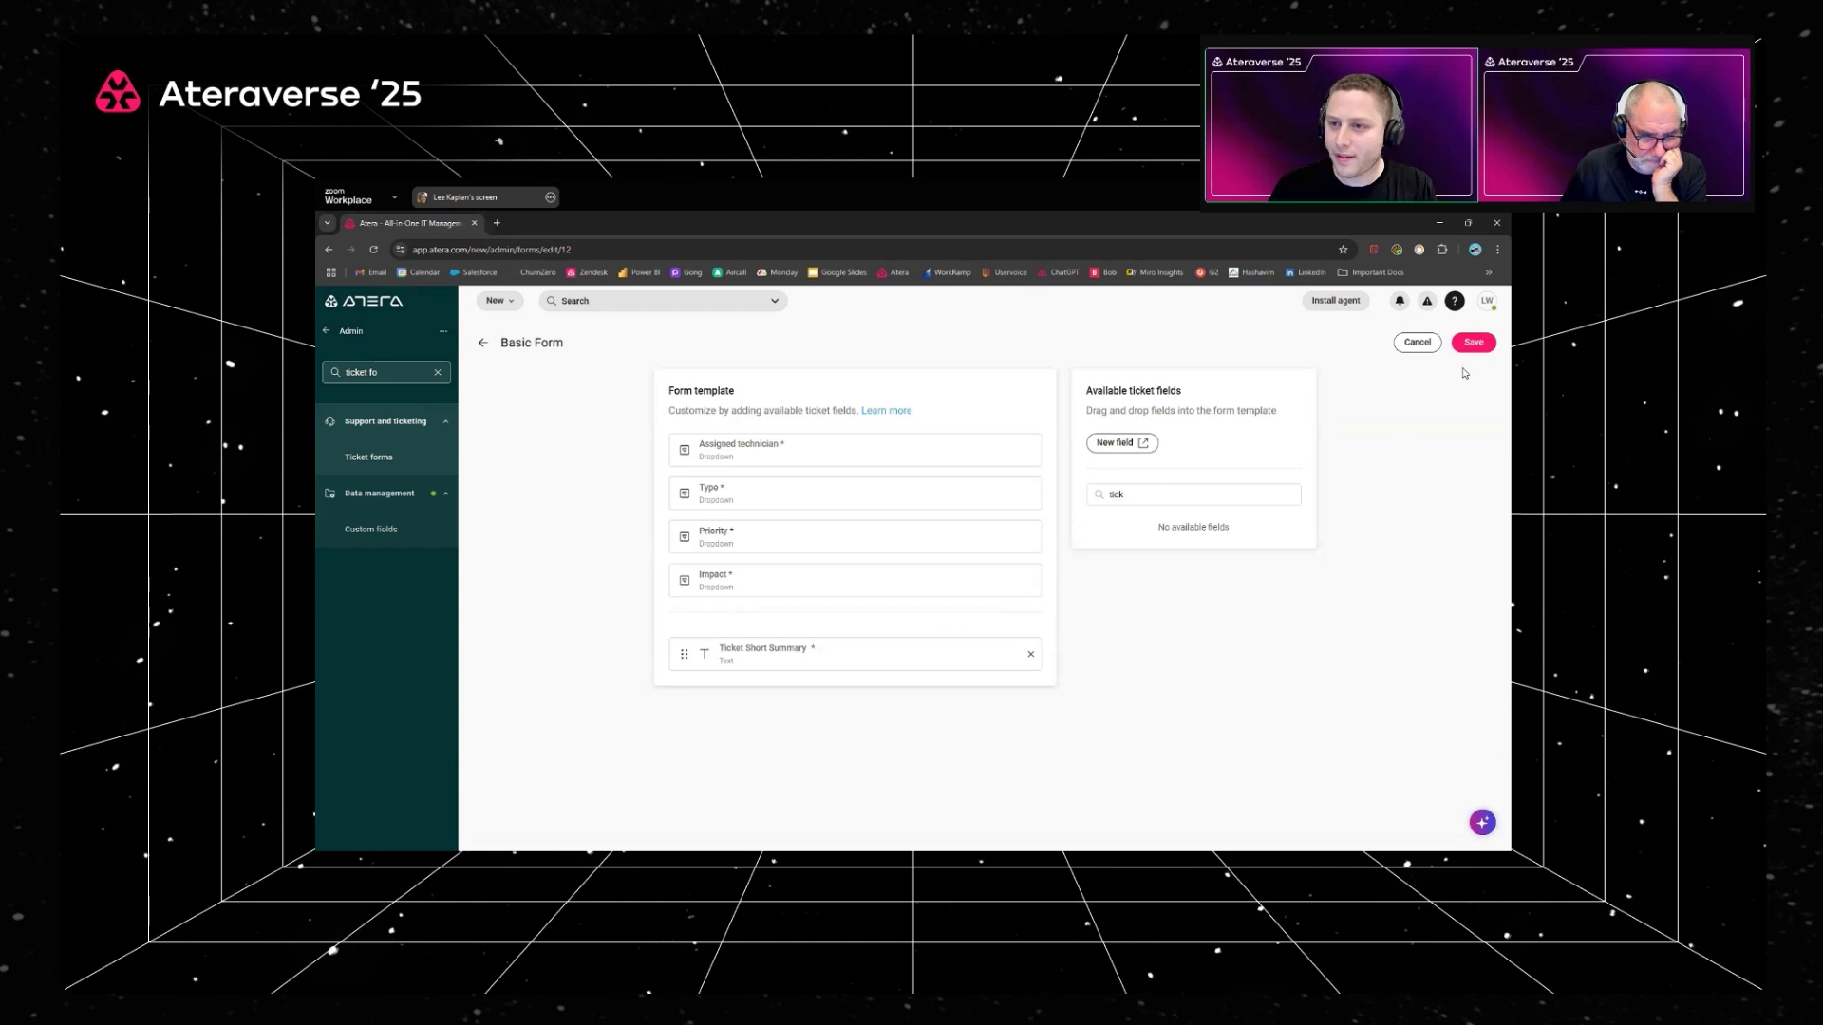
click(371, 457)
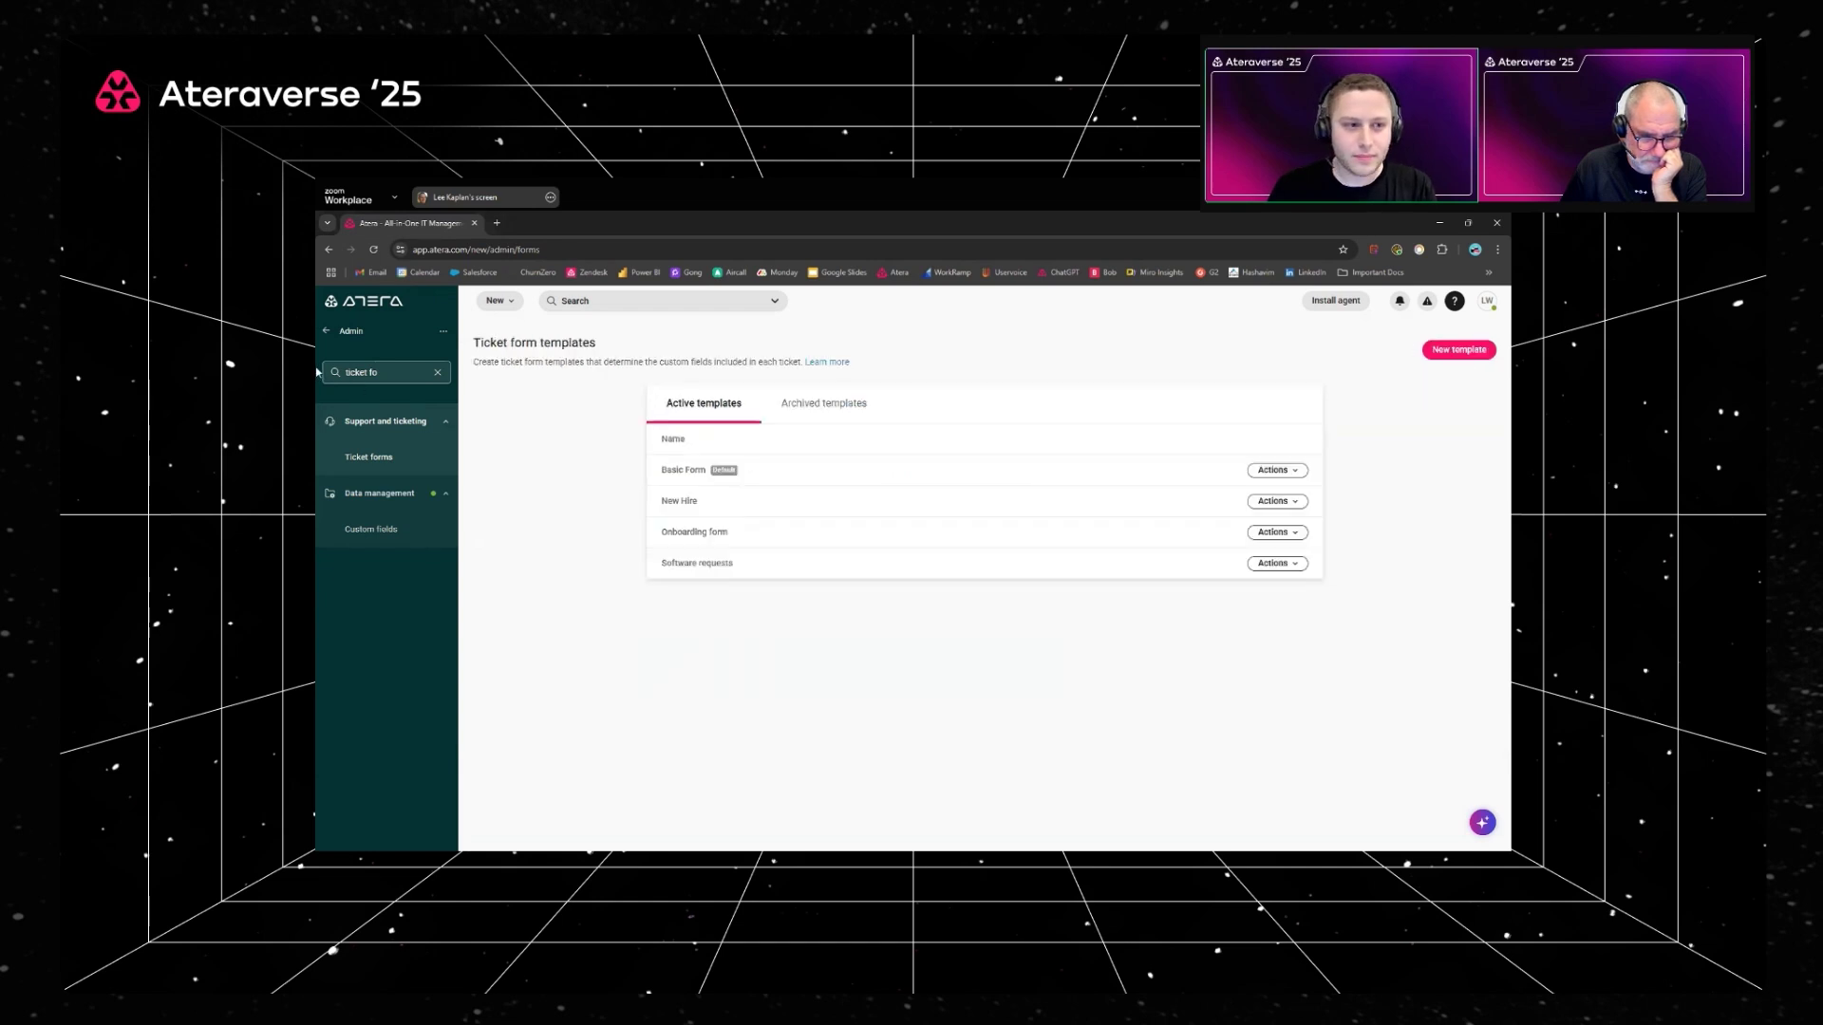
Step: Open the "Computer is slow" ticket and examine the Ticket Short Summary field in its properties
click(326, 331)
click(355, 362)
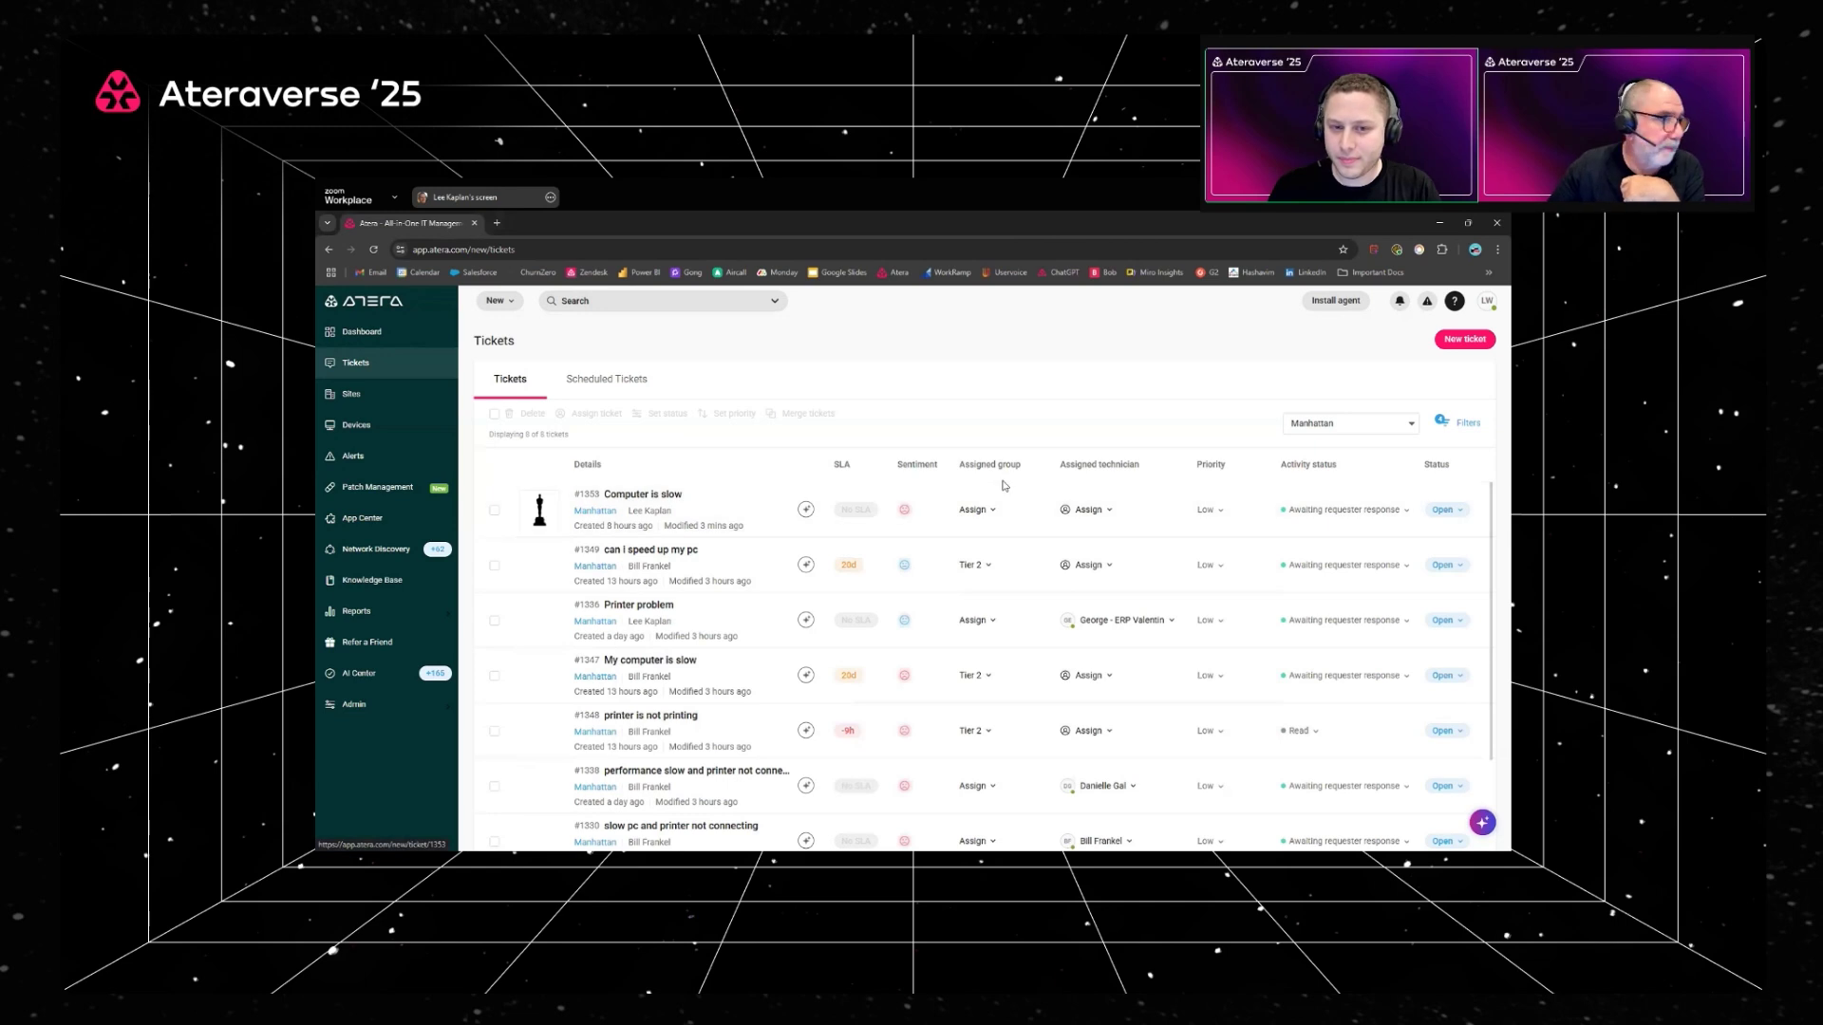
click(634, 494)
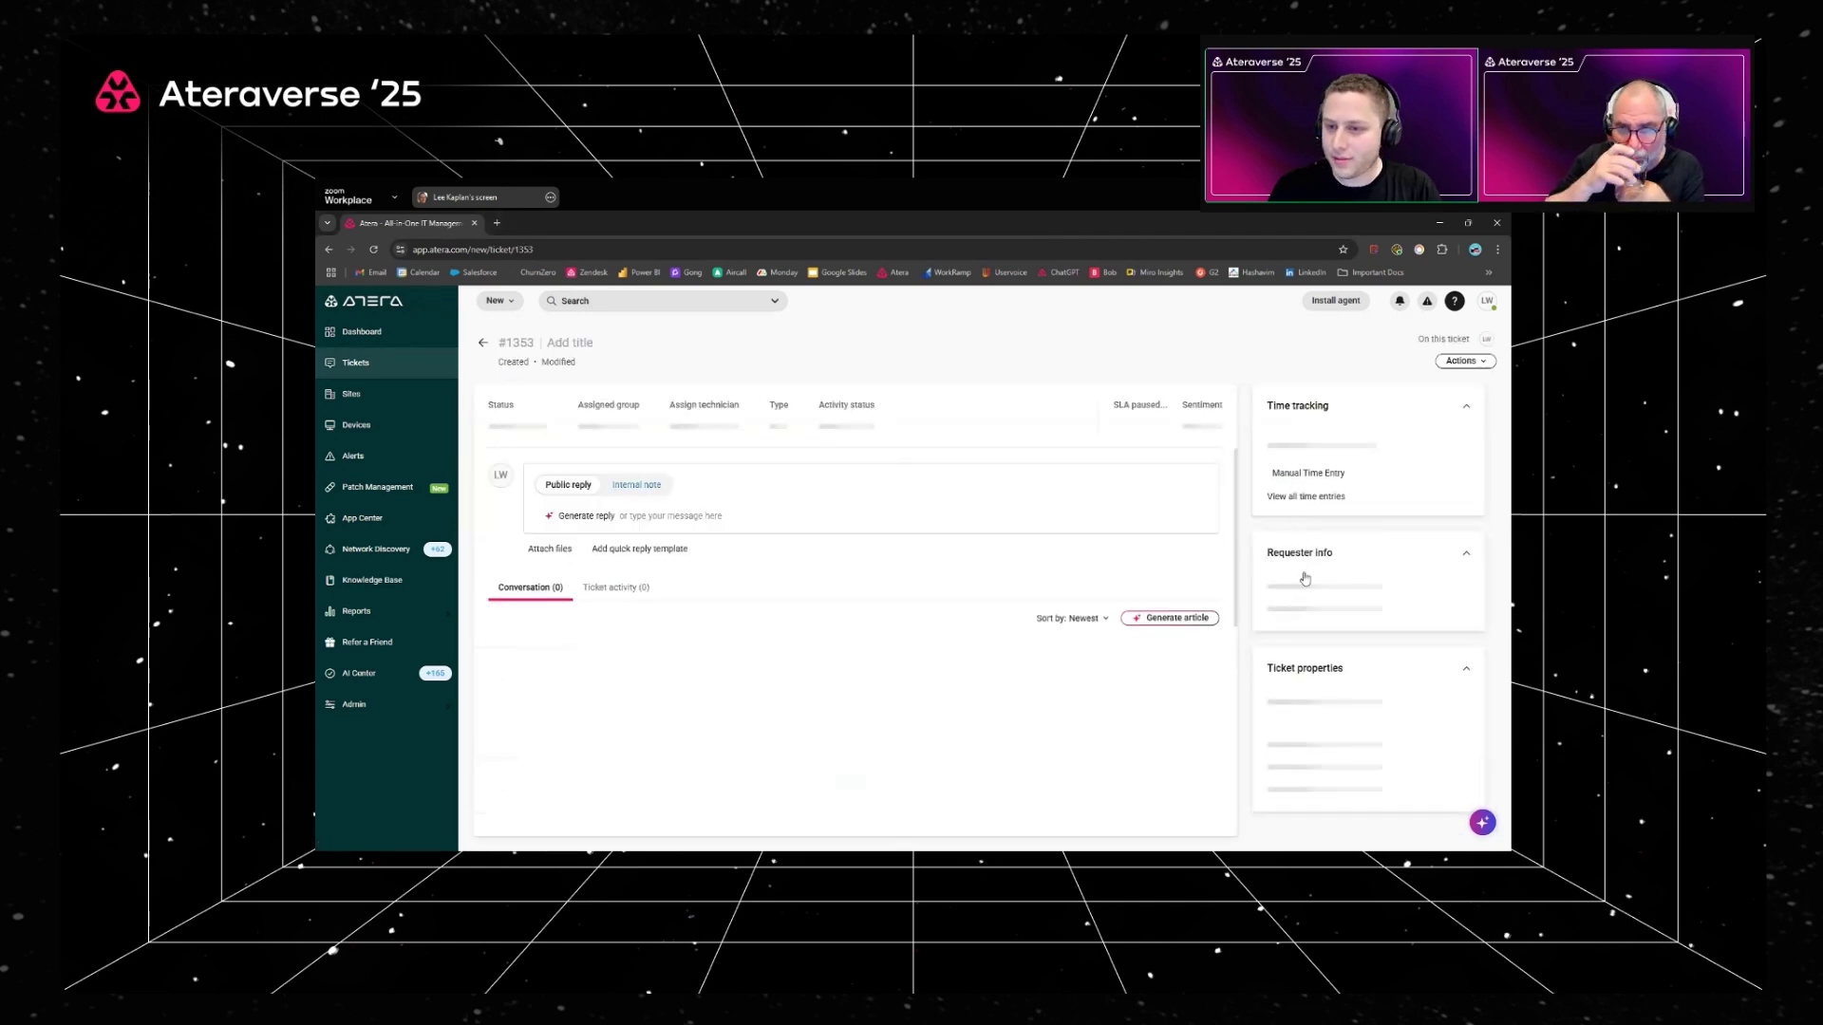
scroll(1282, 596, down, 3)
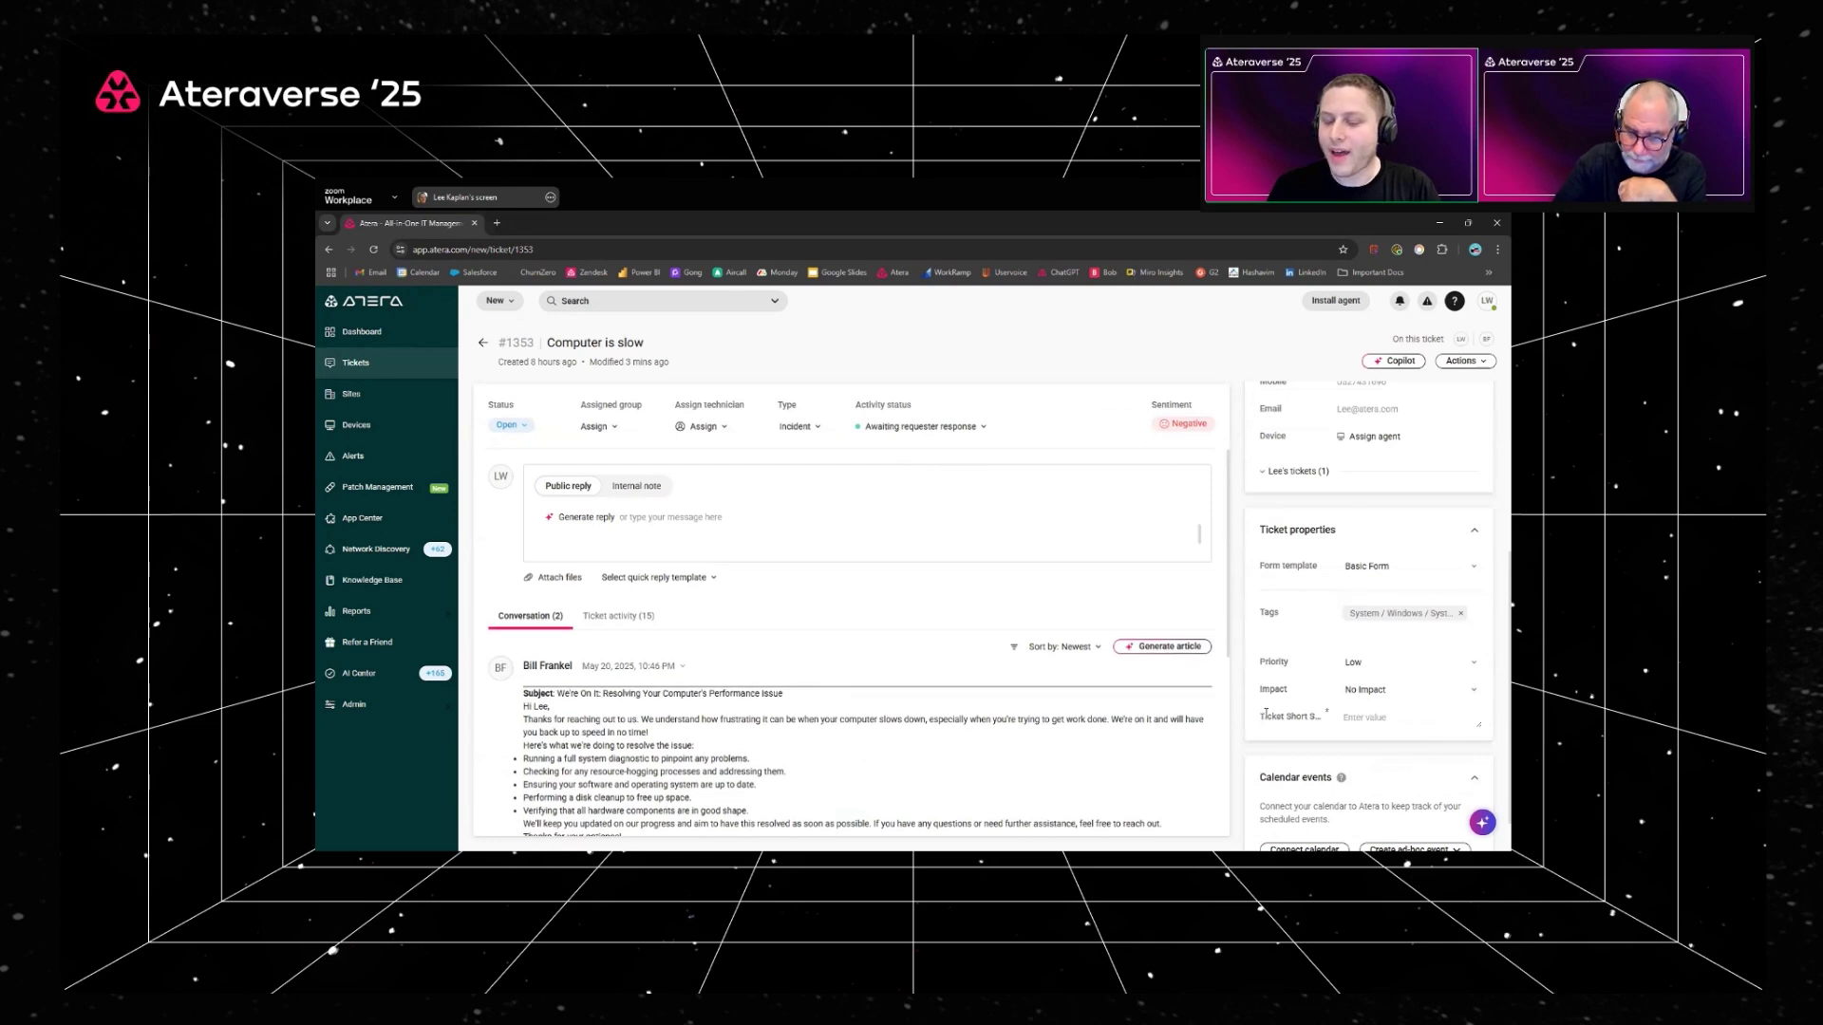
drag(1260, 715, 1389, 714)
click(1385, 716)
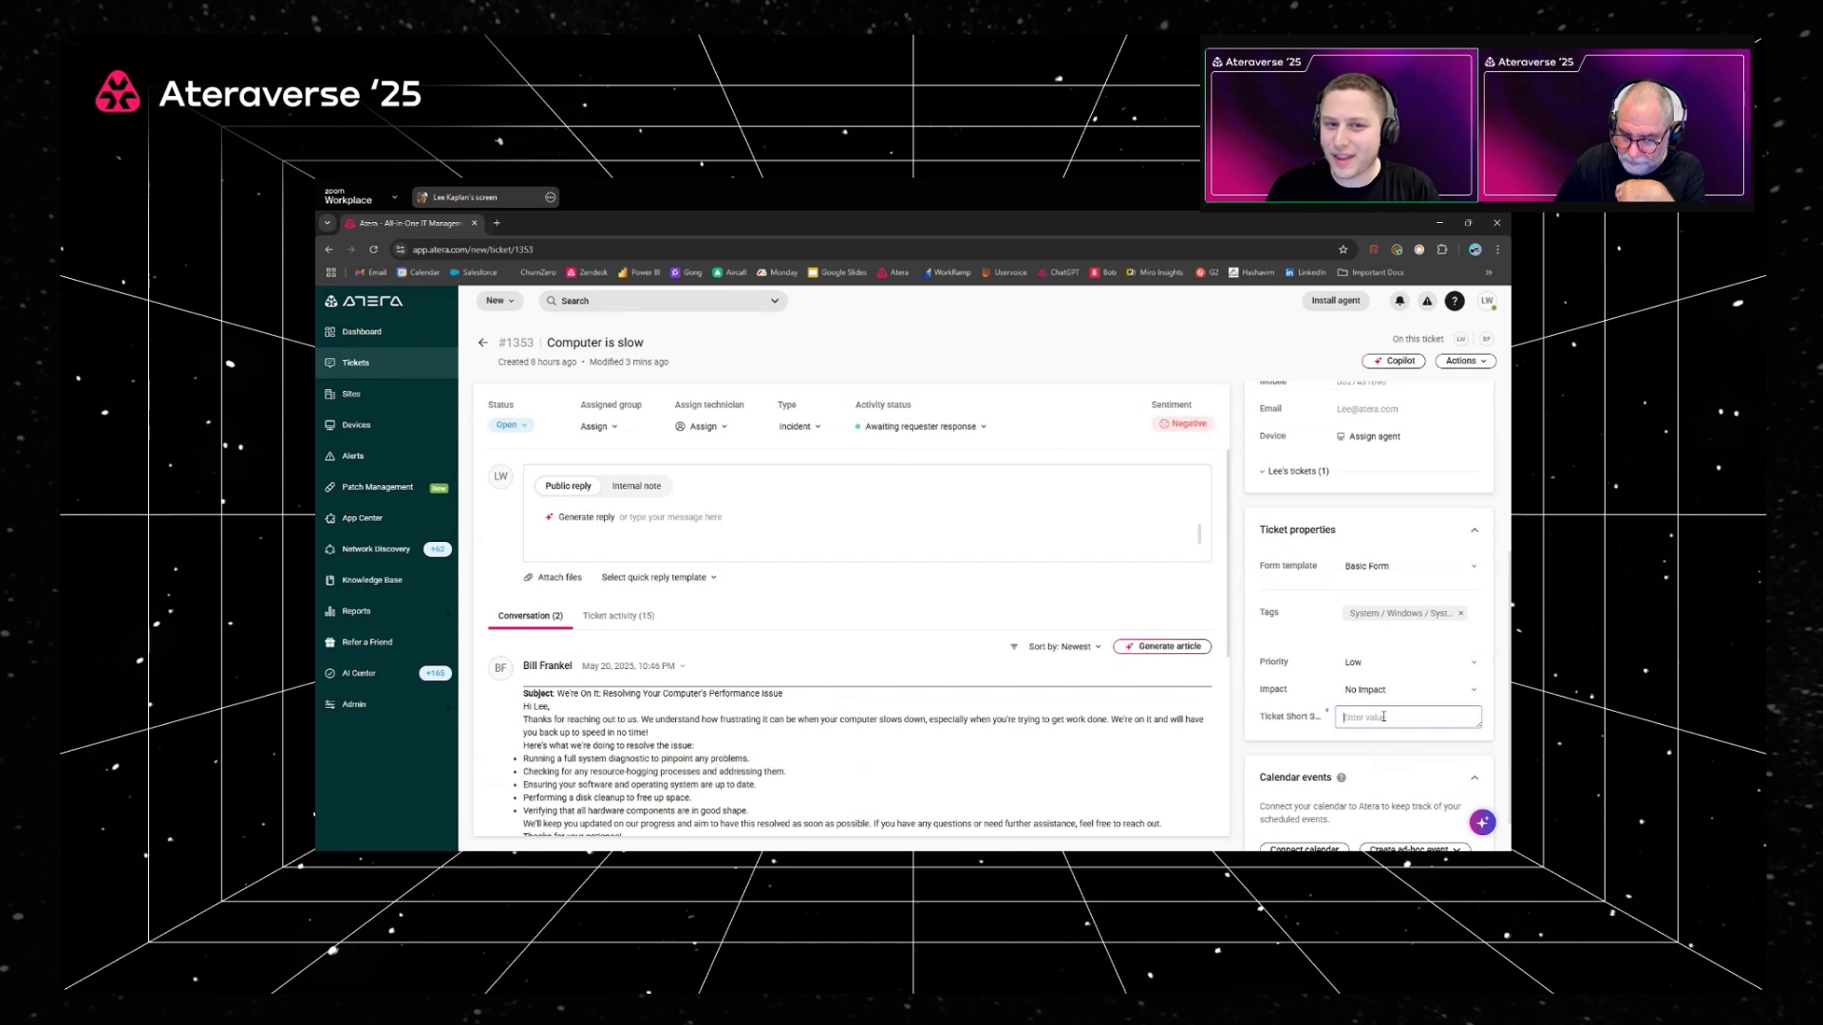
click(1279, 617)
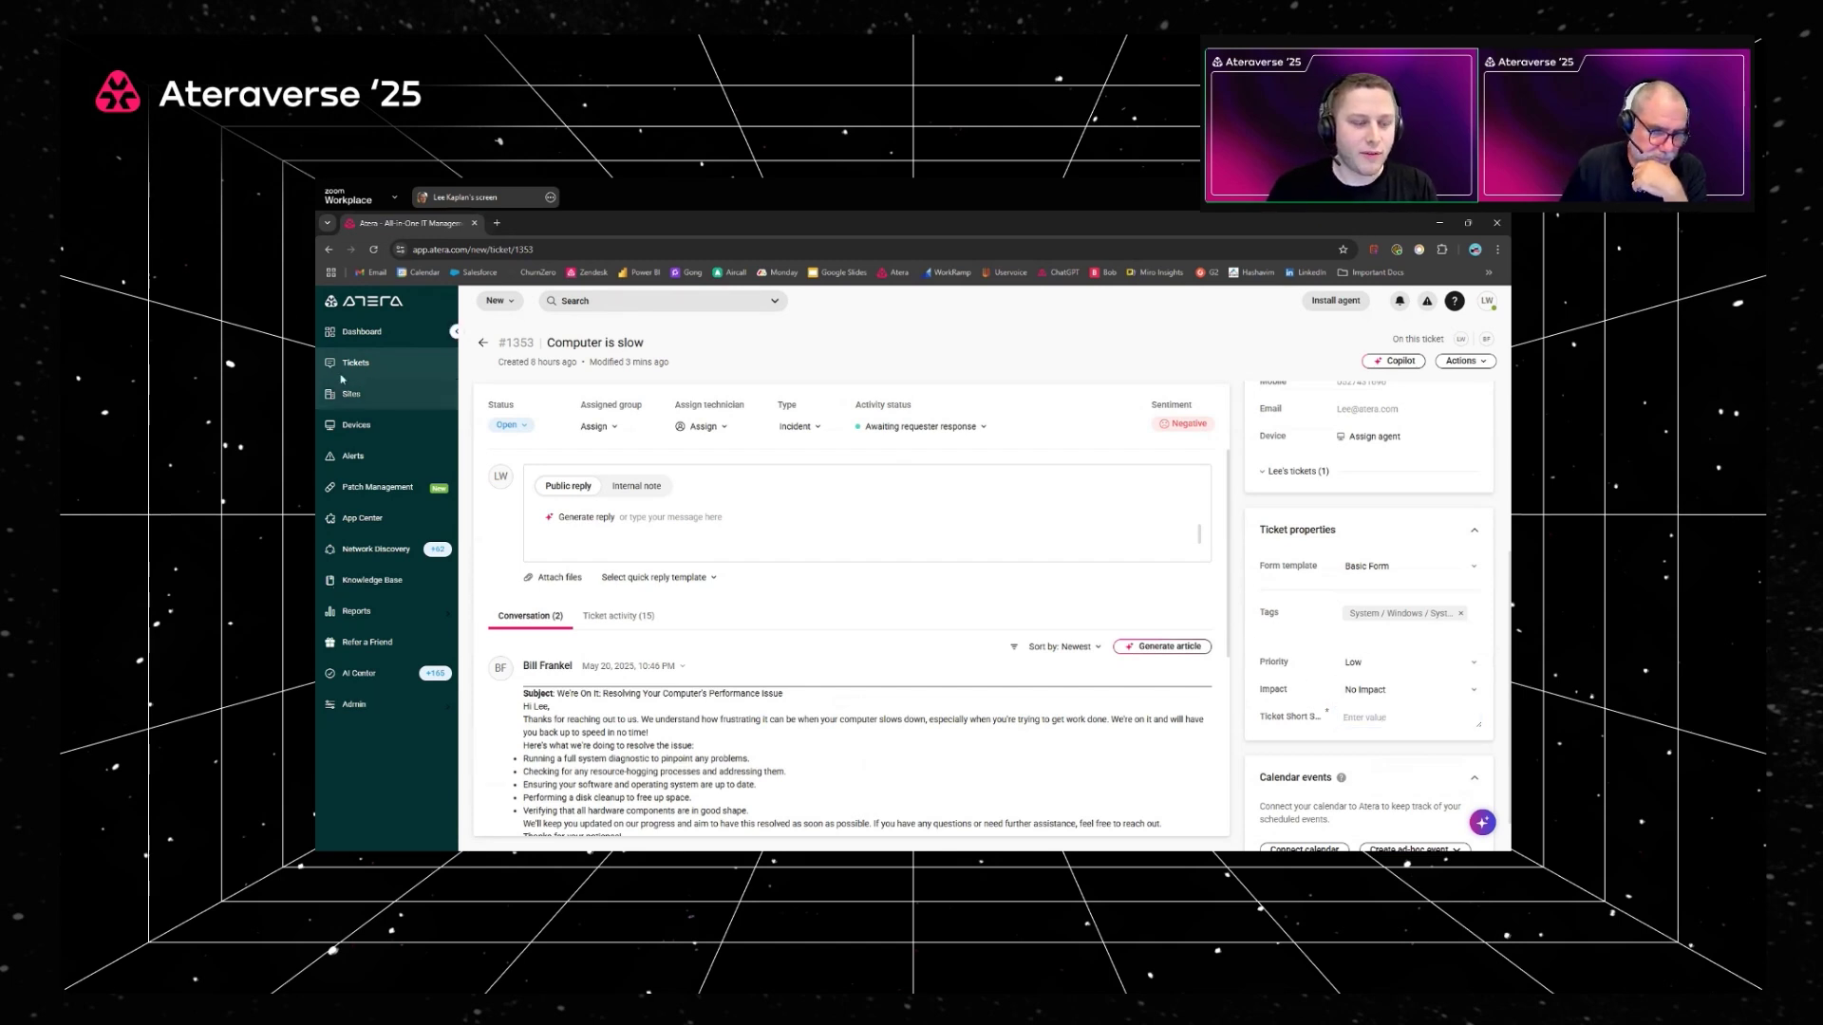
Step: In the ticket automation rules, start a new rule with "Create short ticket summary" as both name and description
click(361, 703)
text(ticket)
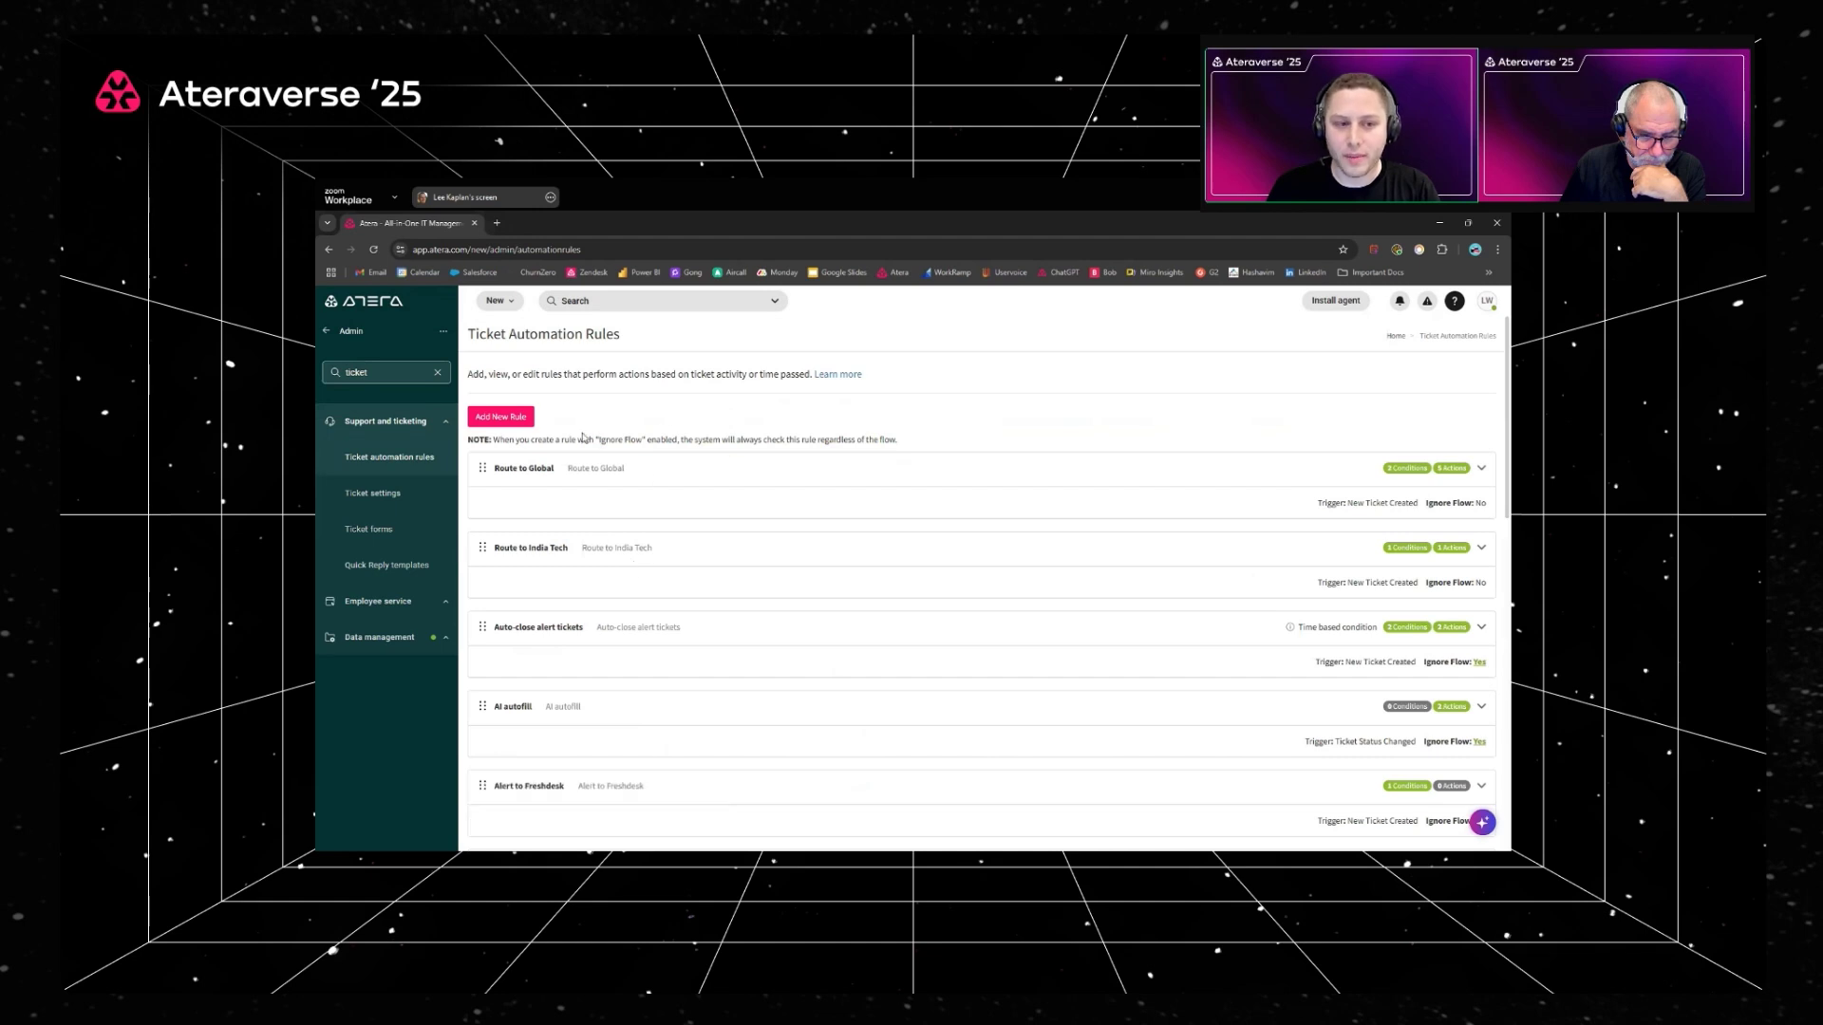
click(510, 420)
click(852, 419)
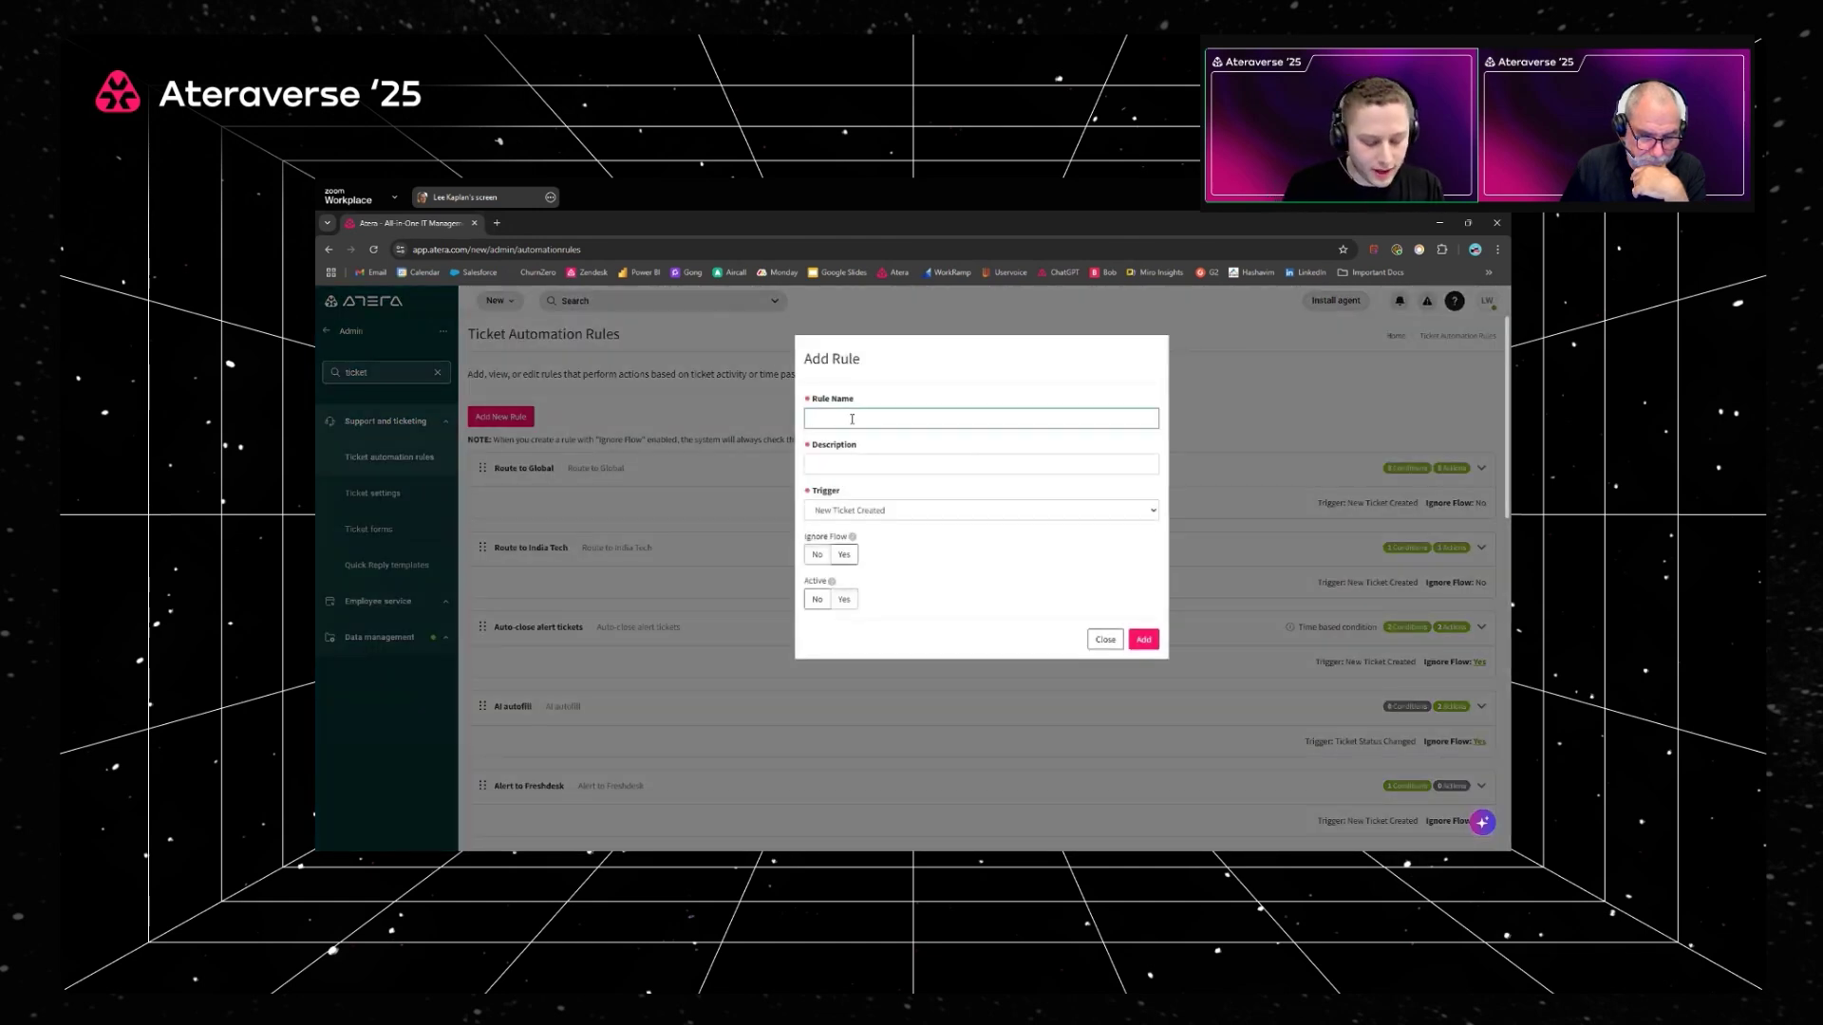
text(Create)
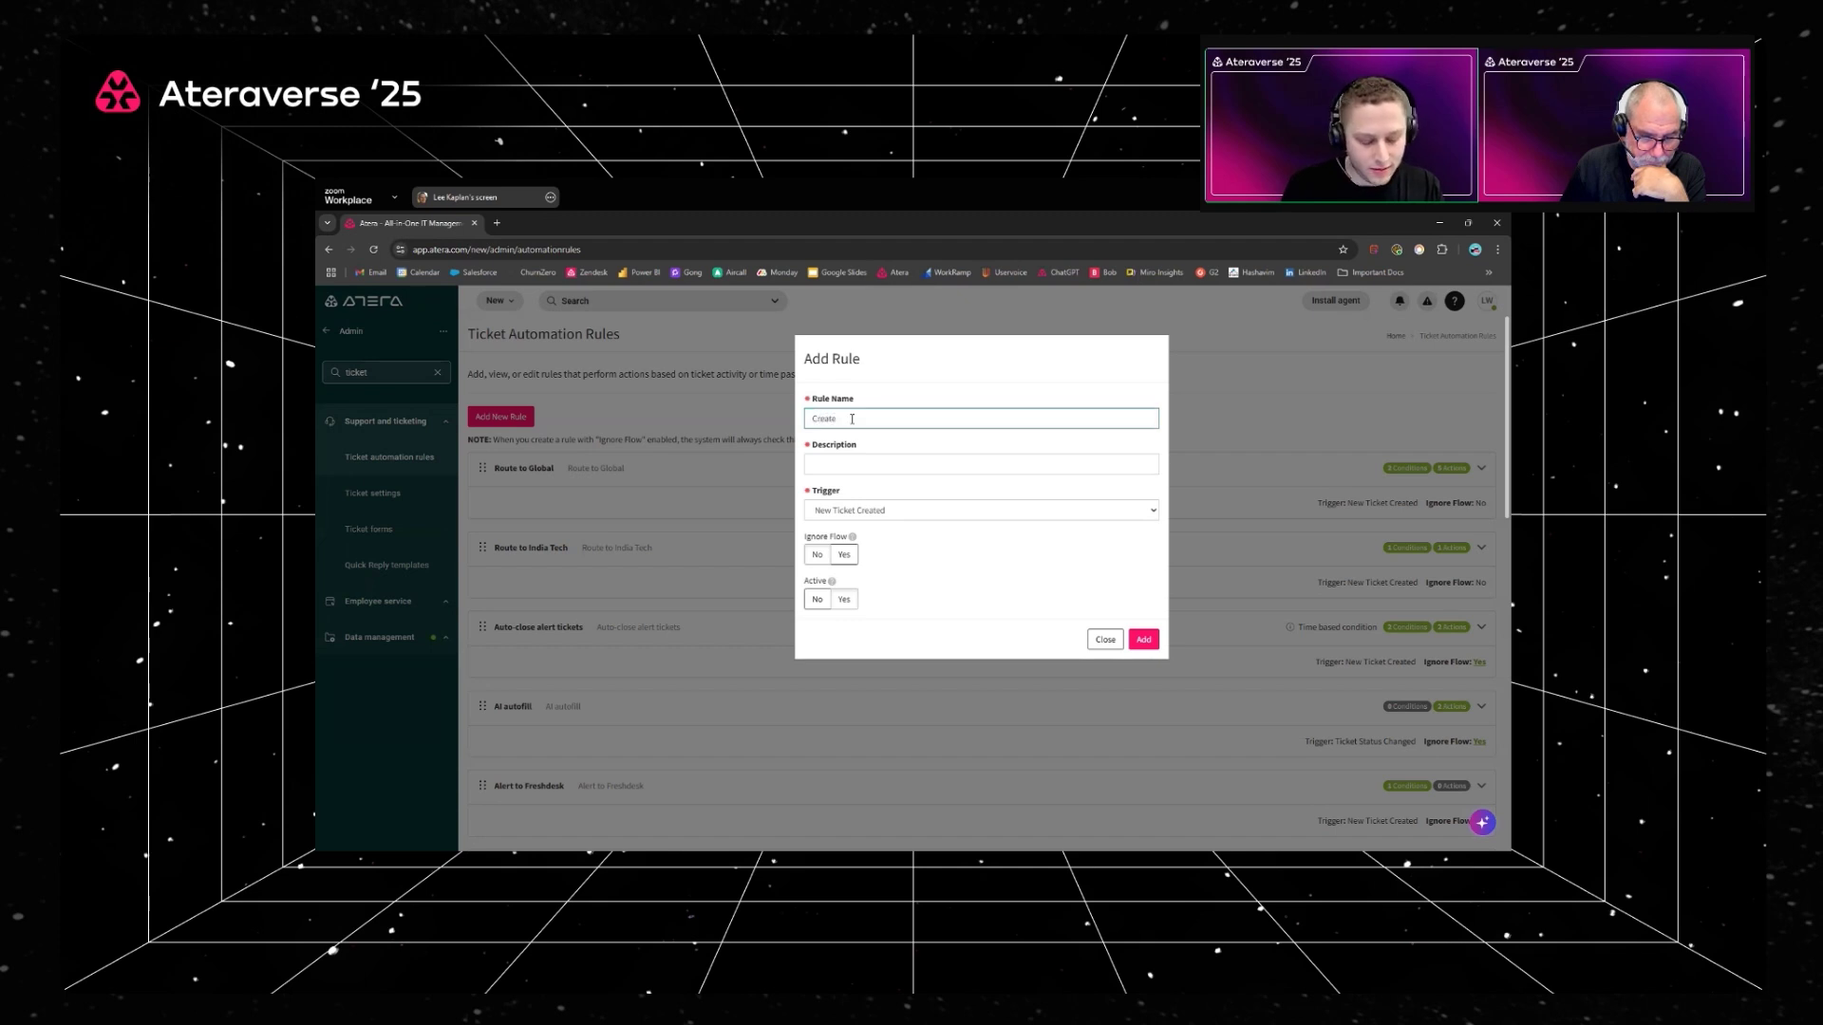
text( short ticket summary)
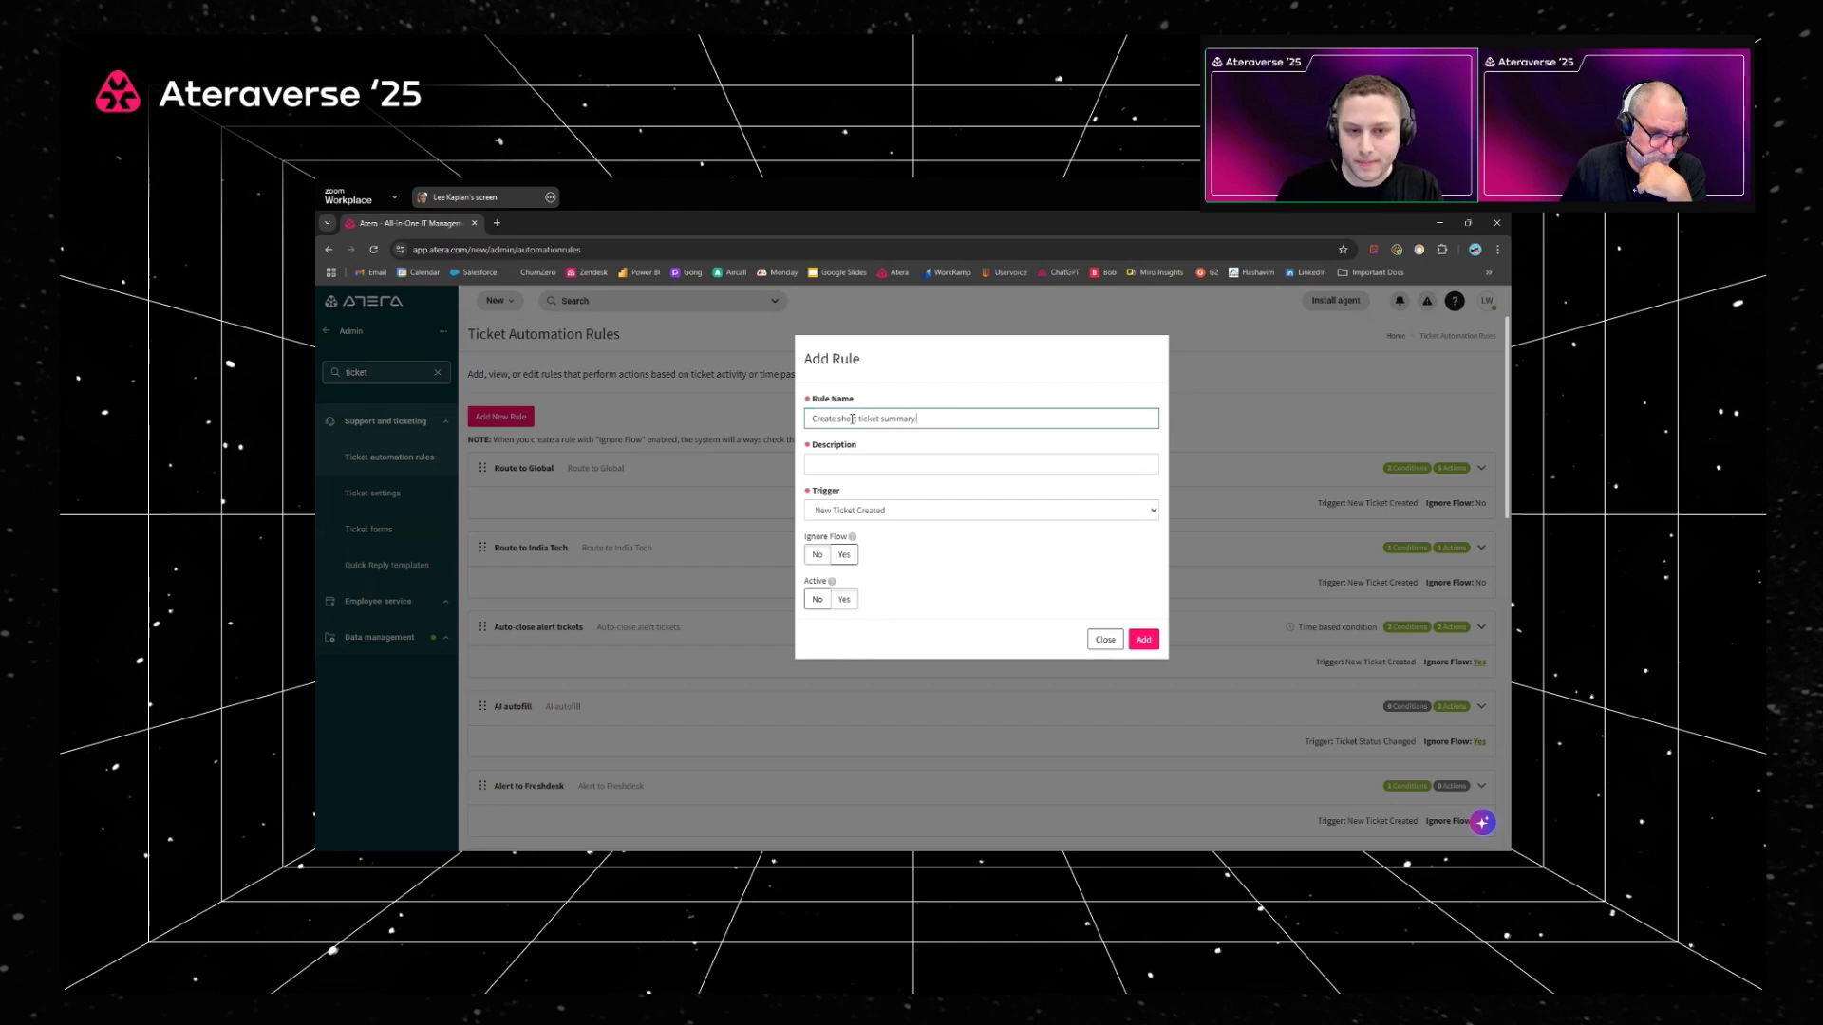
key(ctrl+a)
key(ctrl+c)
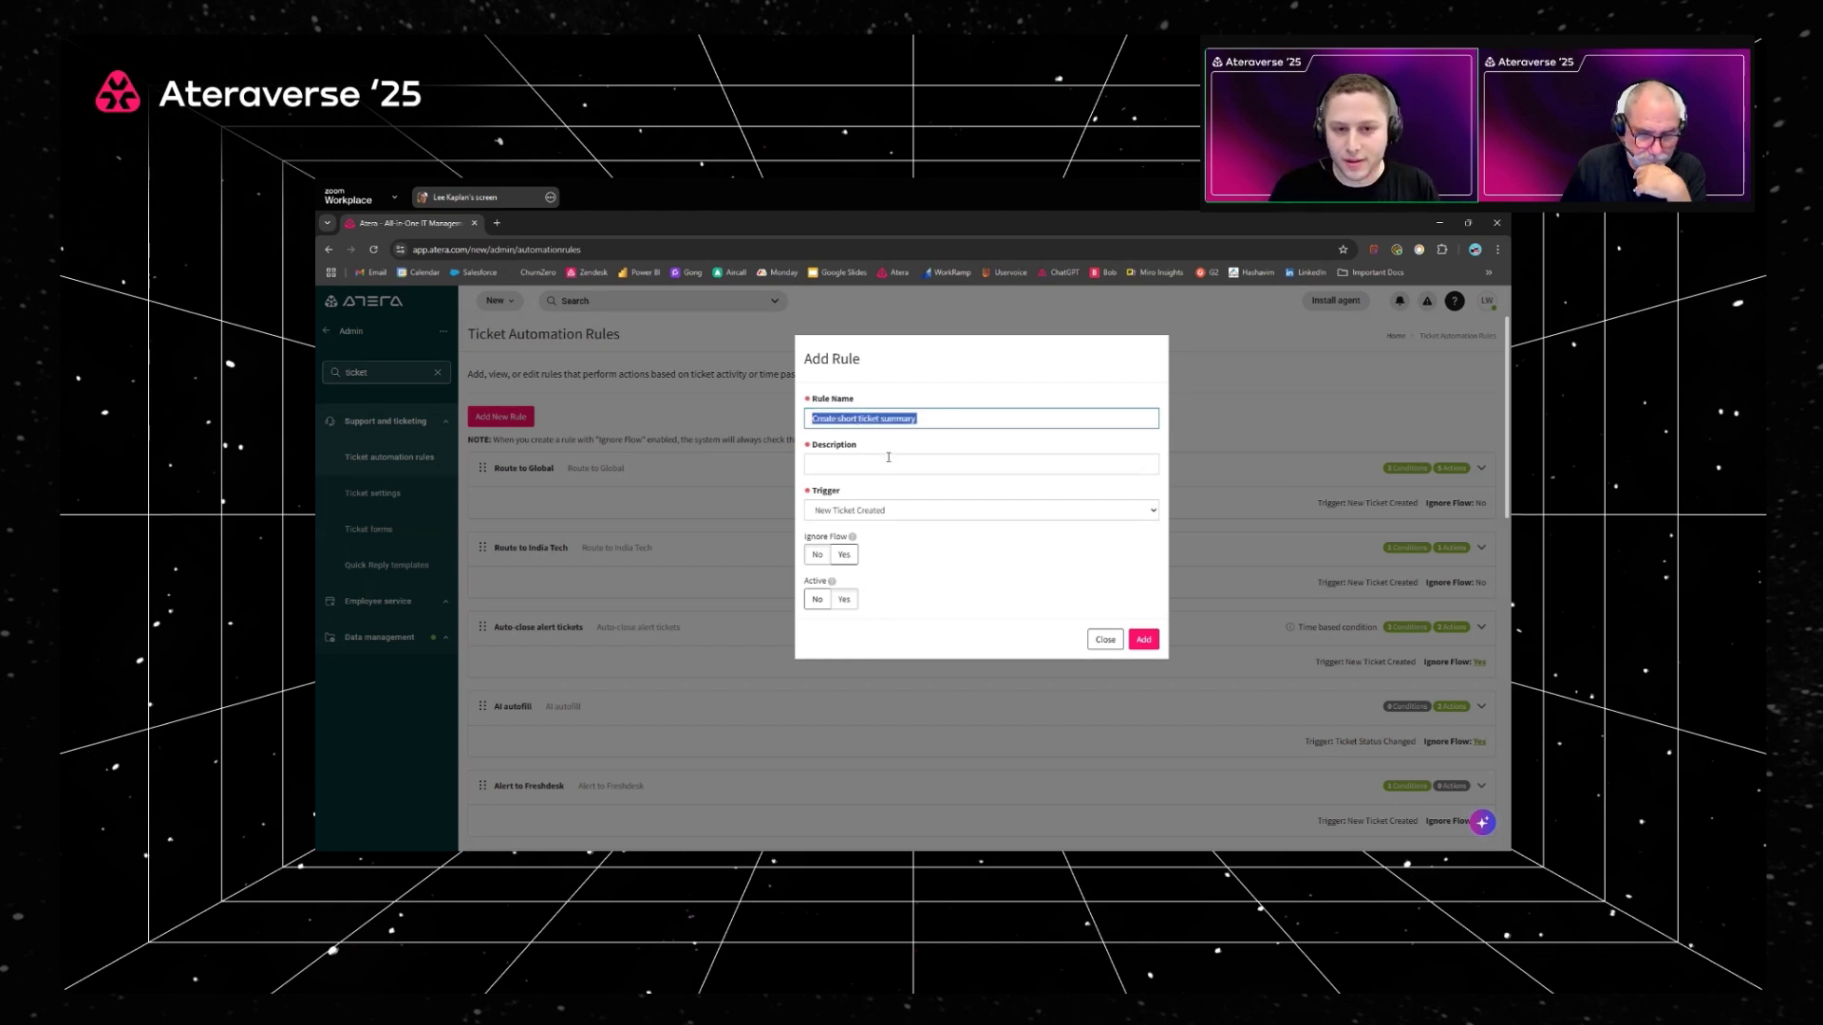
click(888, 457)
key(ctrl+v)
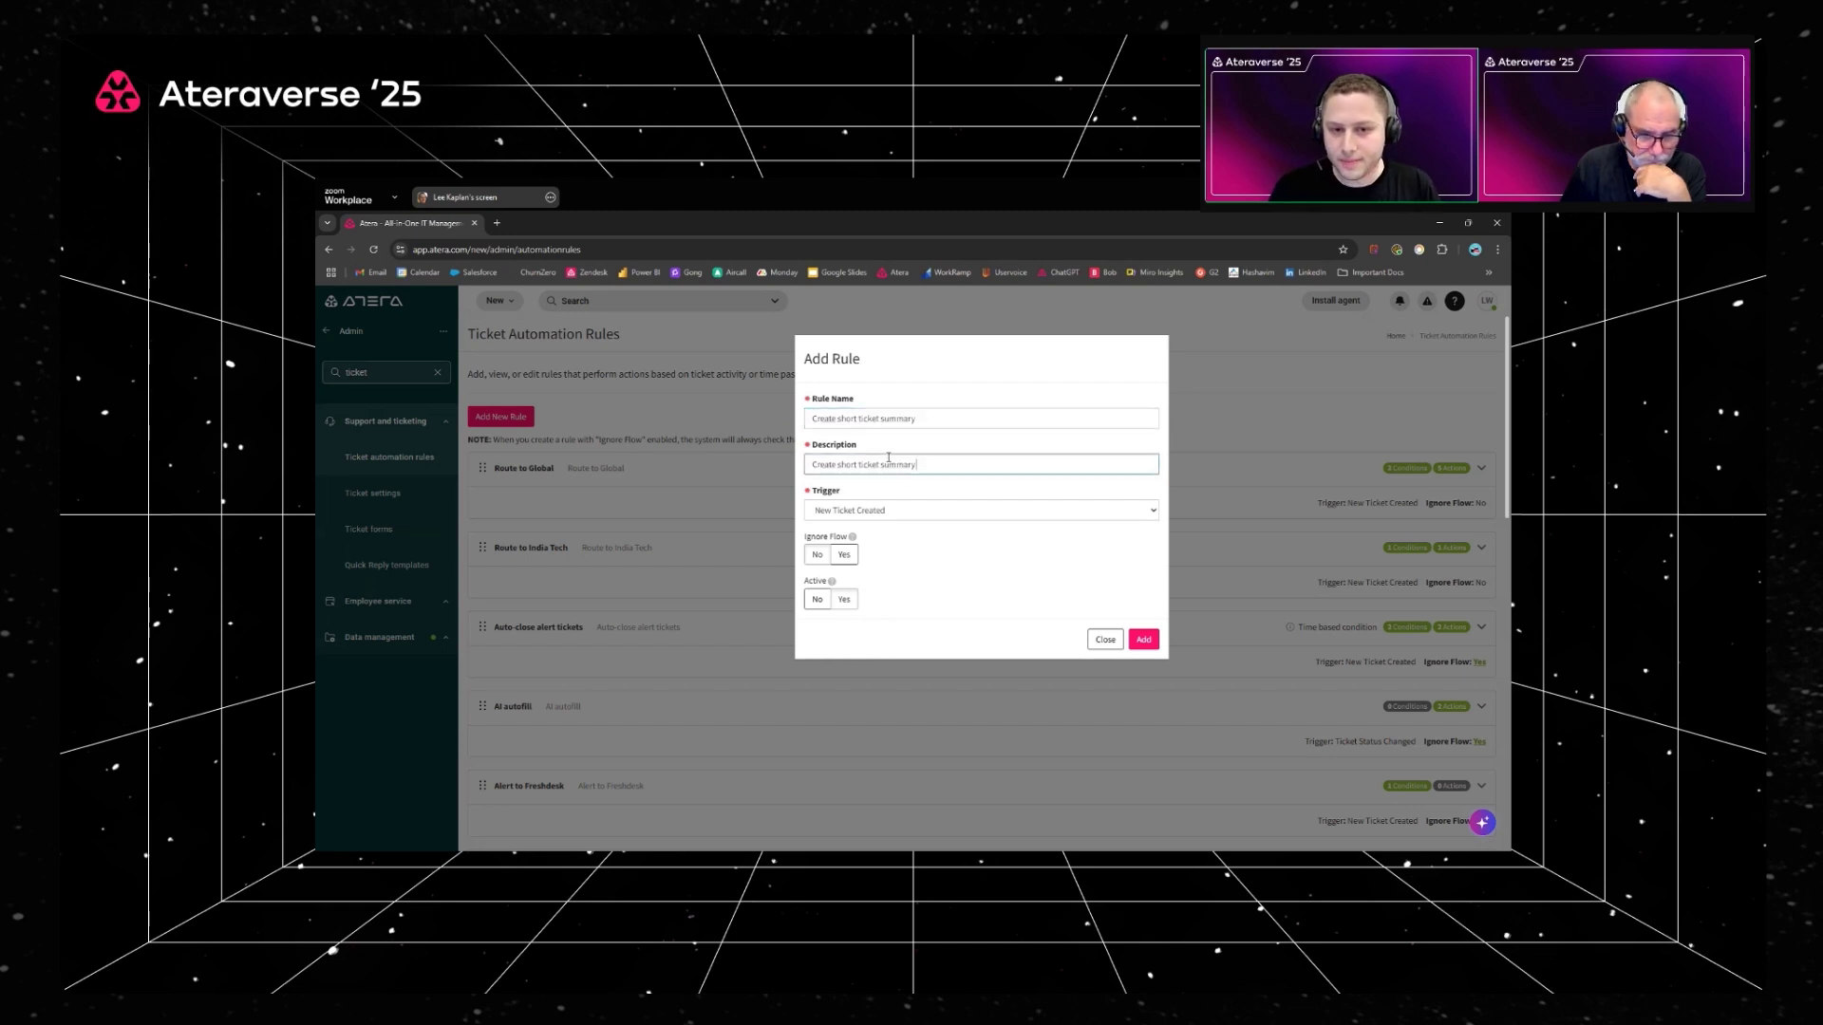
Step: Set the rule's trigger to Ticket Status Changed with Ignore Flow set to Yes, and add the rule
click(894, 514)
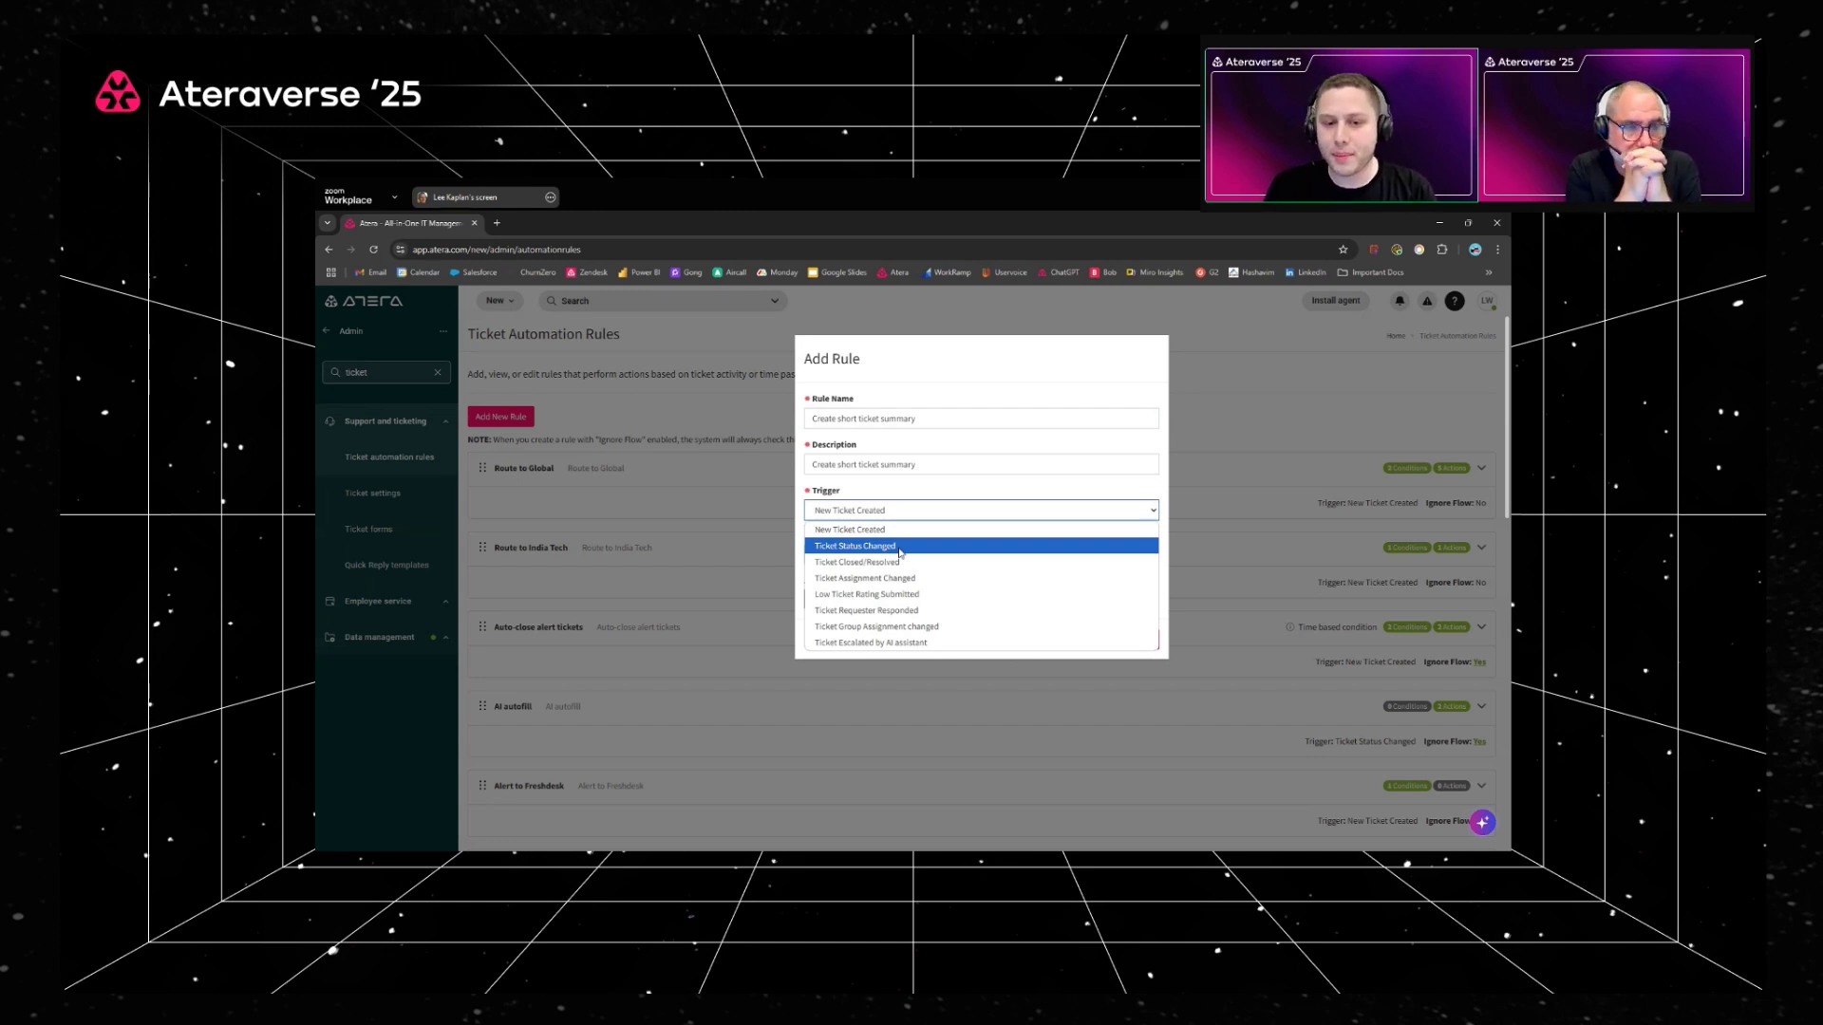
click(898, 548)
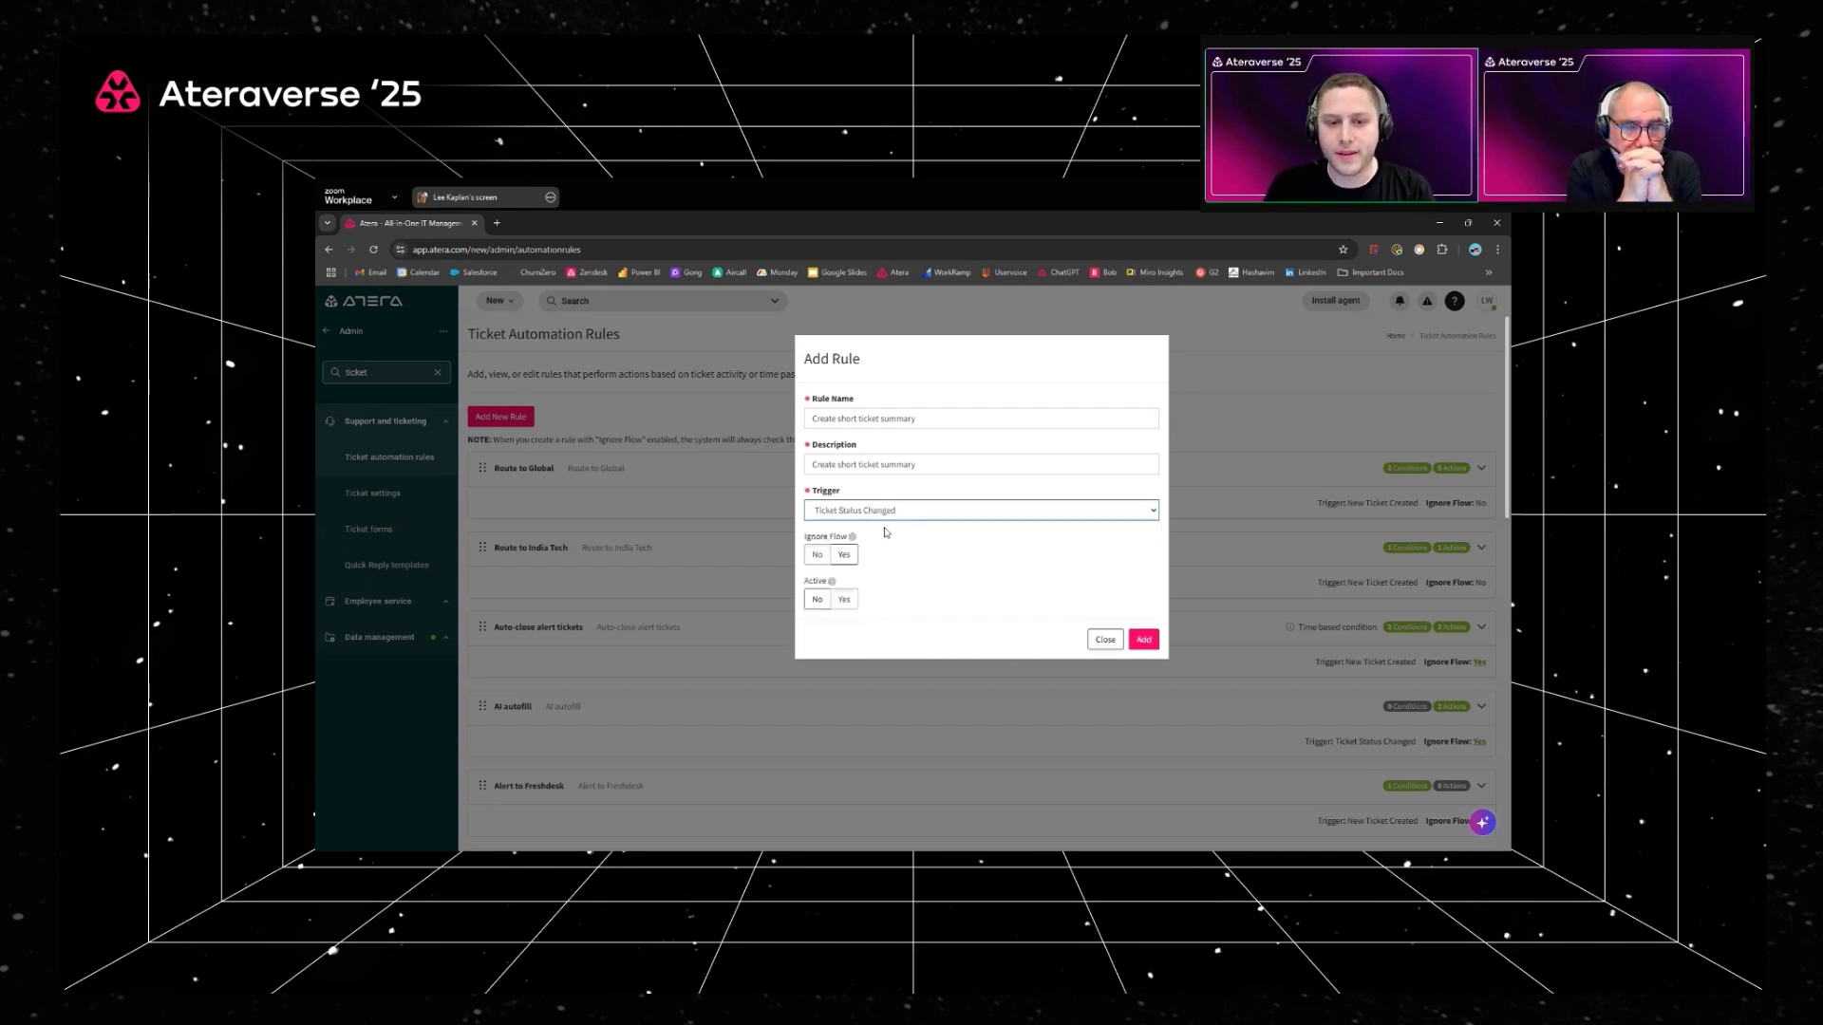
click(846, 556)
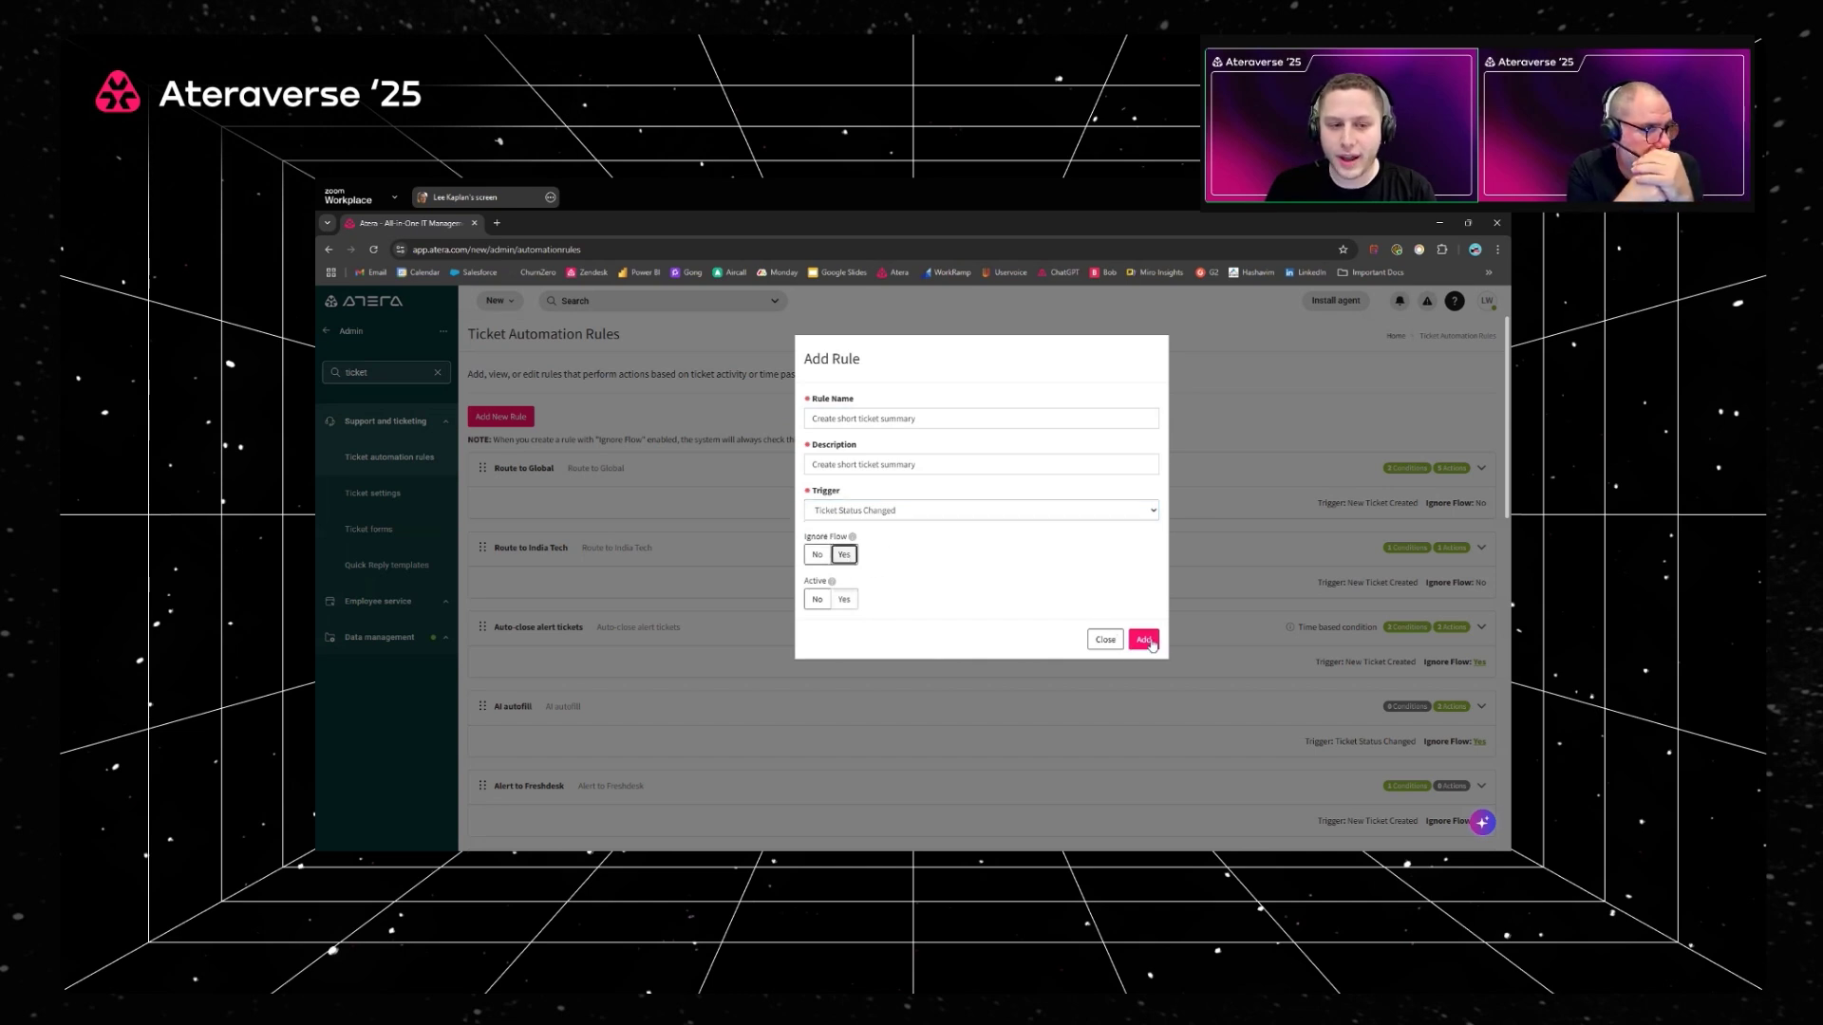
click(1144, 640)
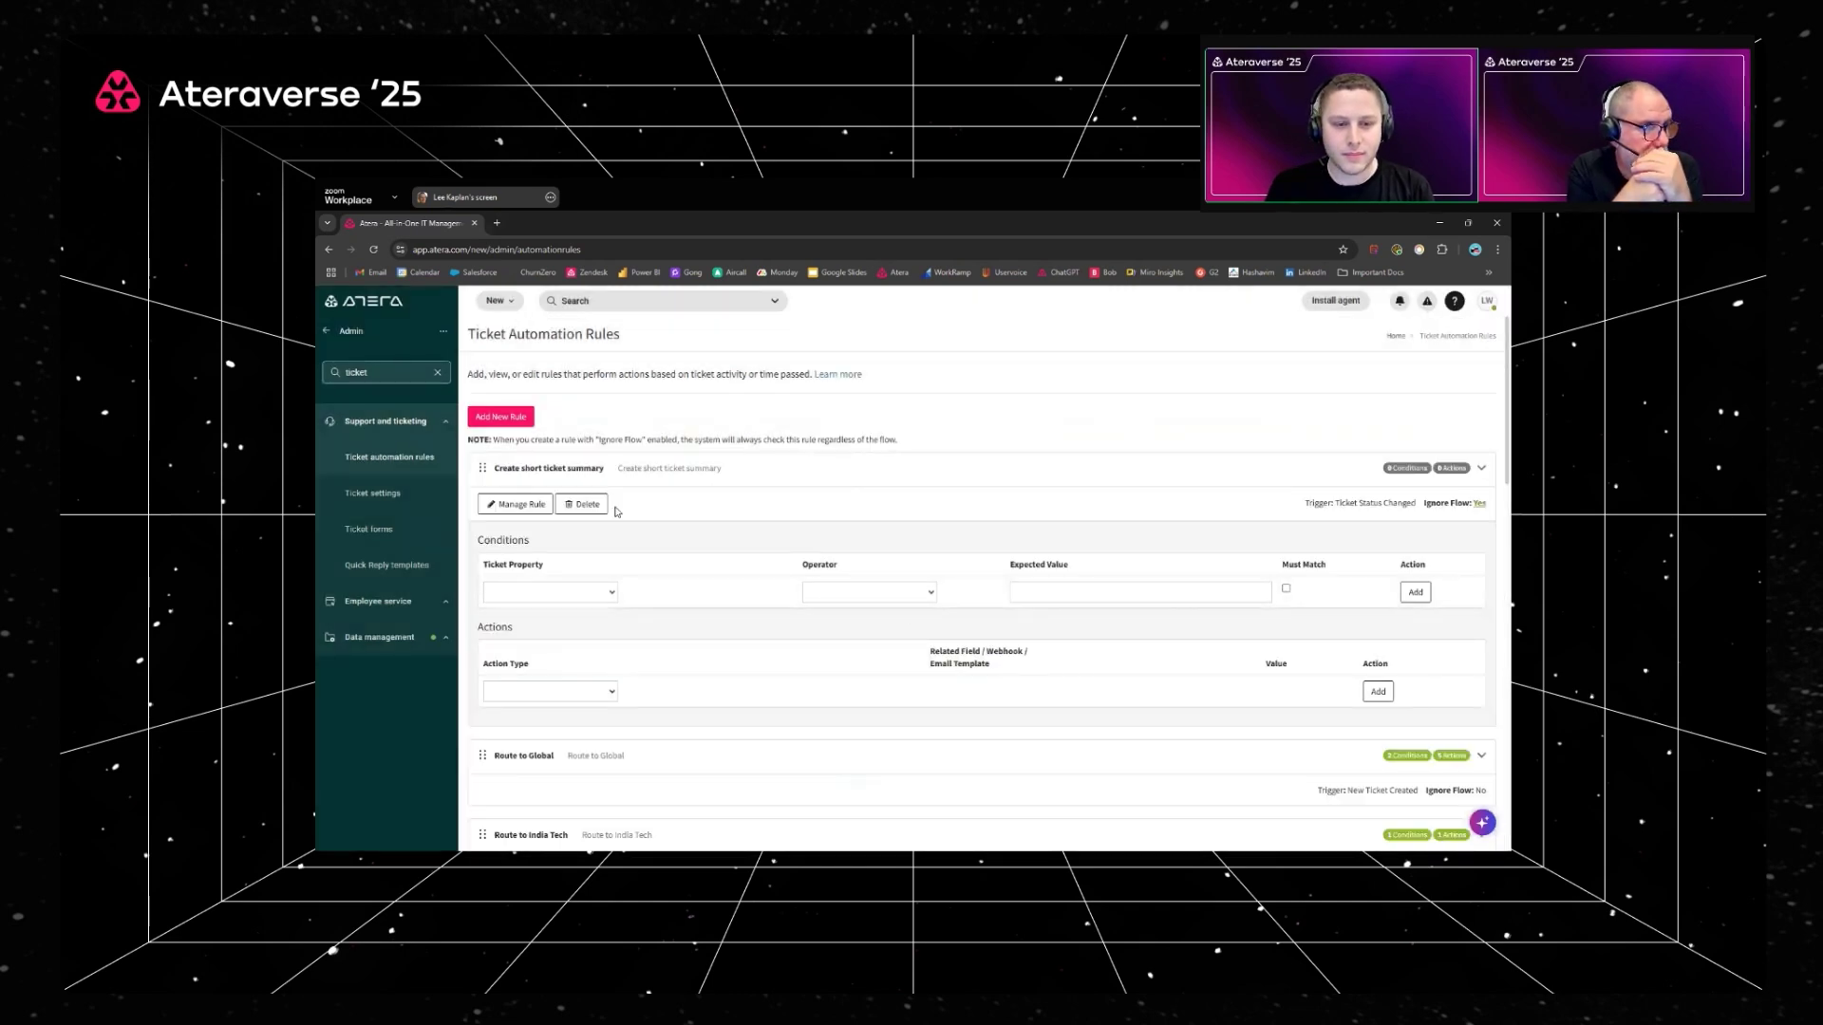
Step: Add a Set Field Value by CoPilot action for the Ticket Short Summary field to the "Create short ticket summary" rule
scroll(491, 479, down, 1)
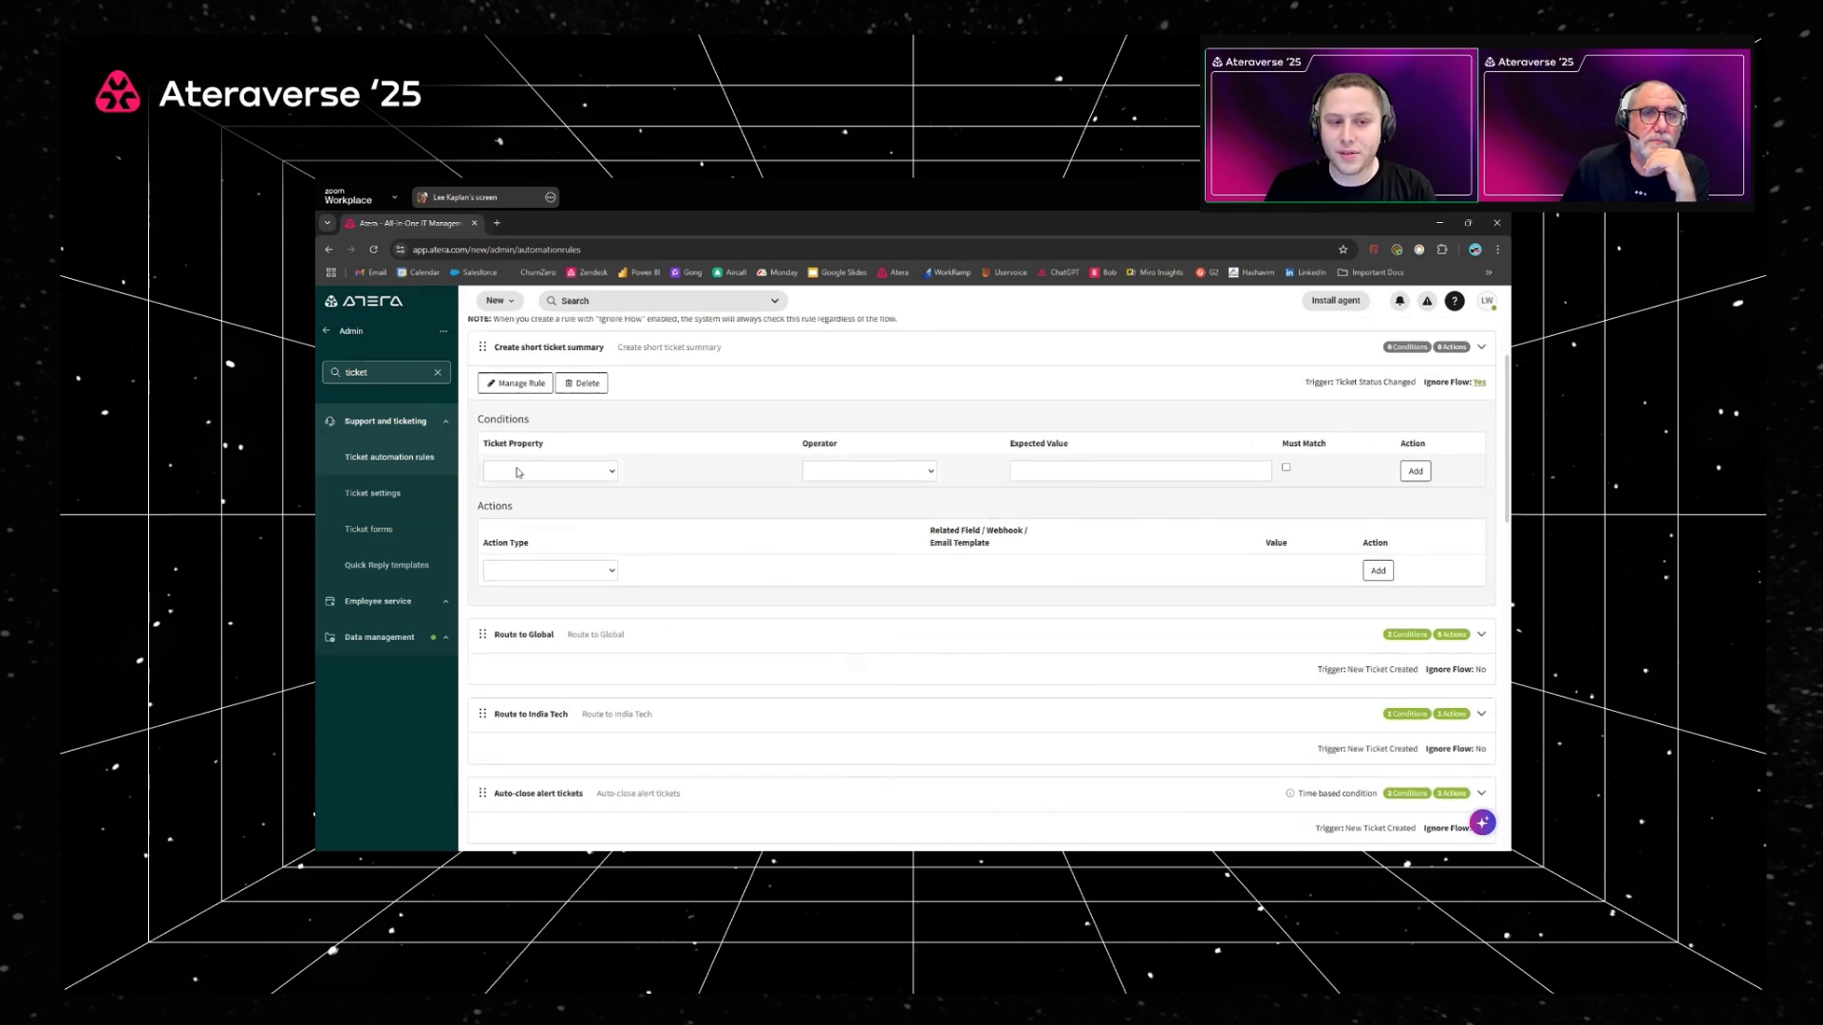
drag(491, 480, 635, 483)
click(655, 508)
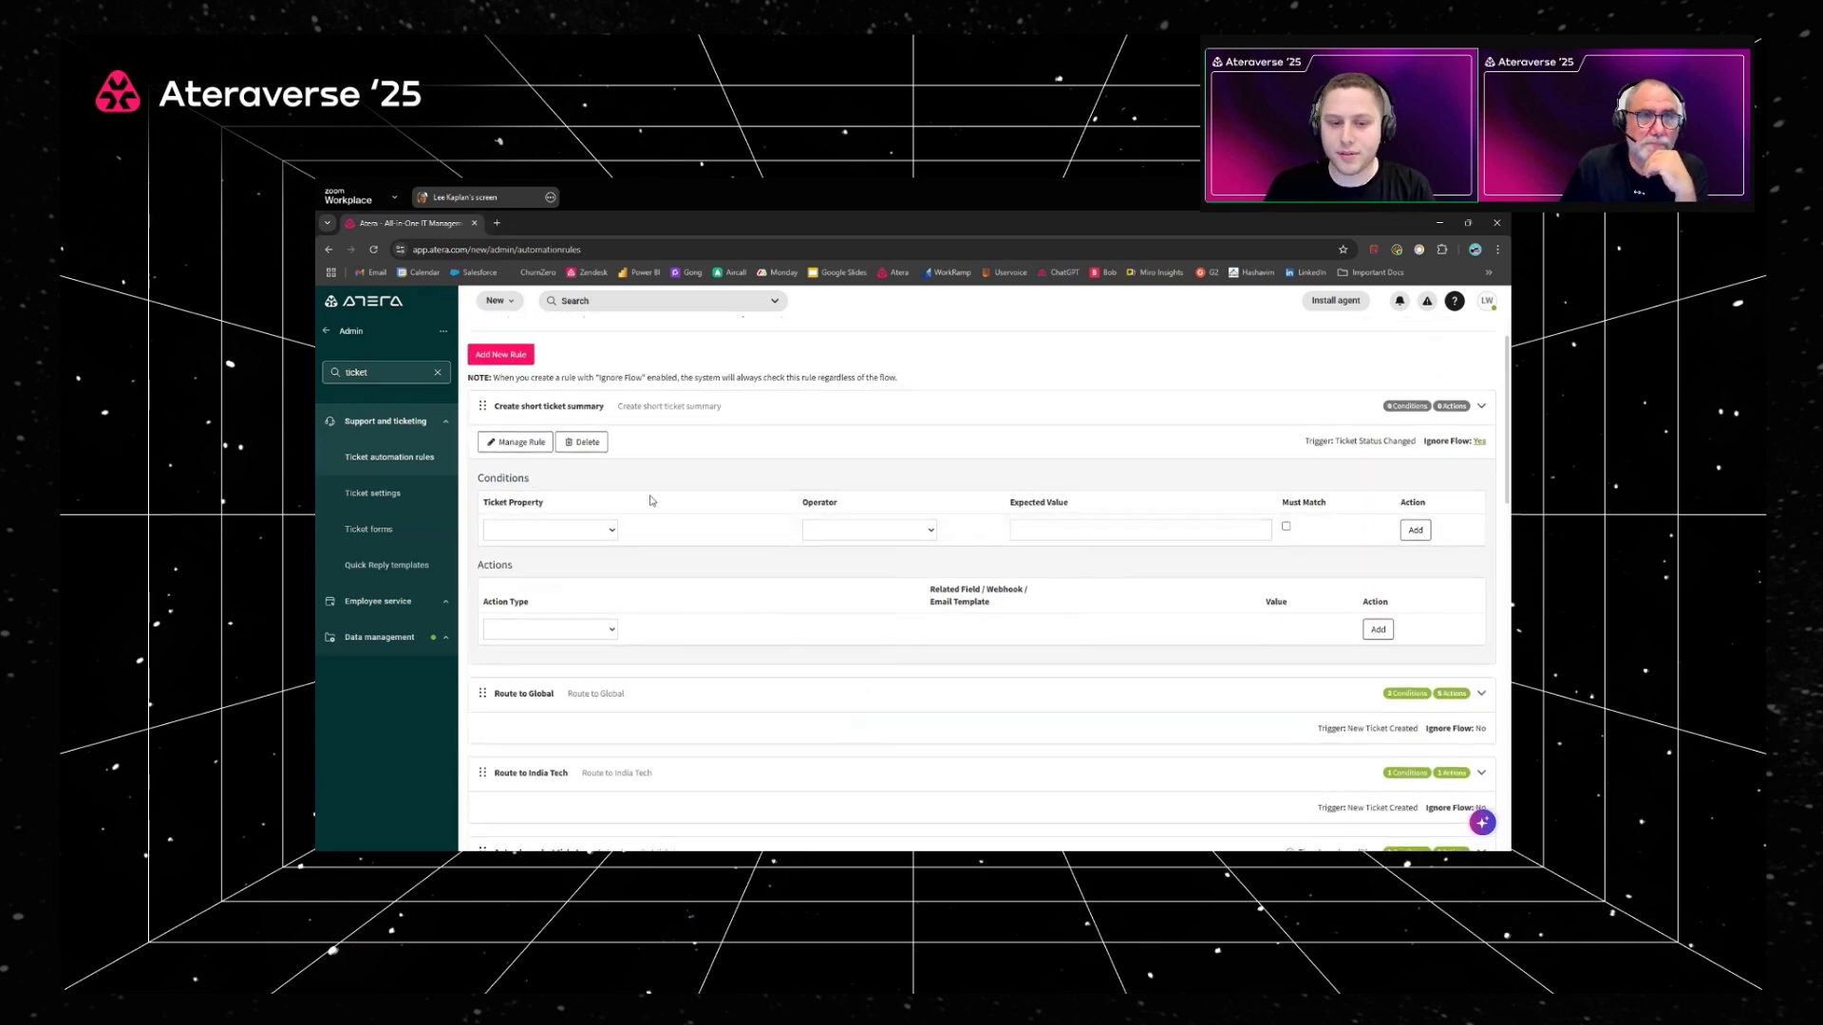
click(576, 631)
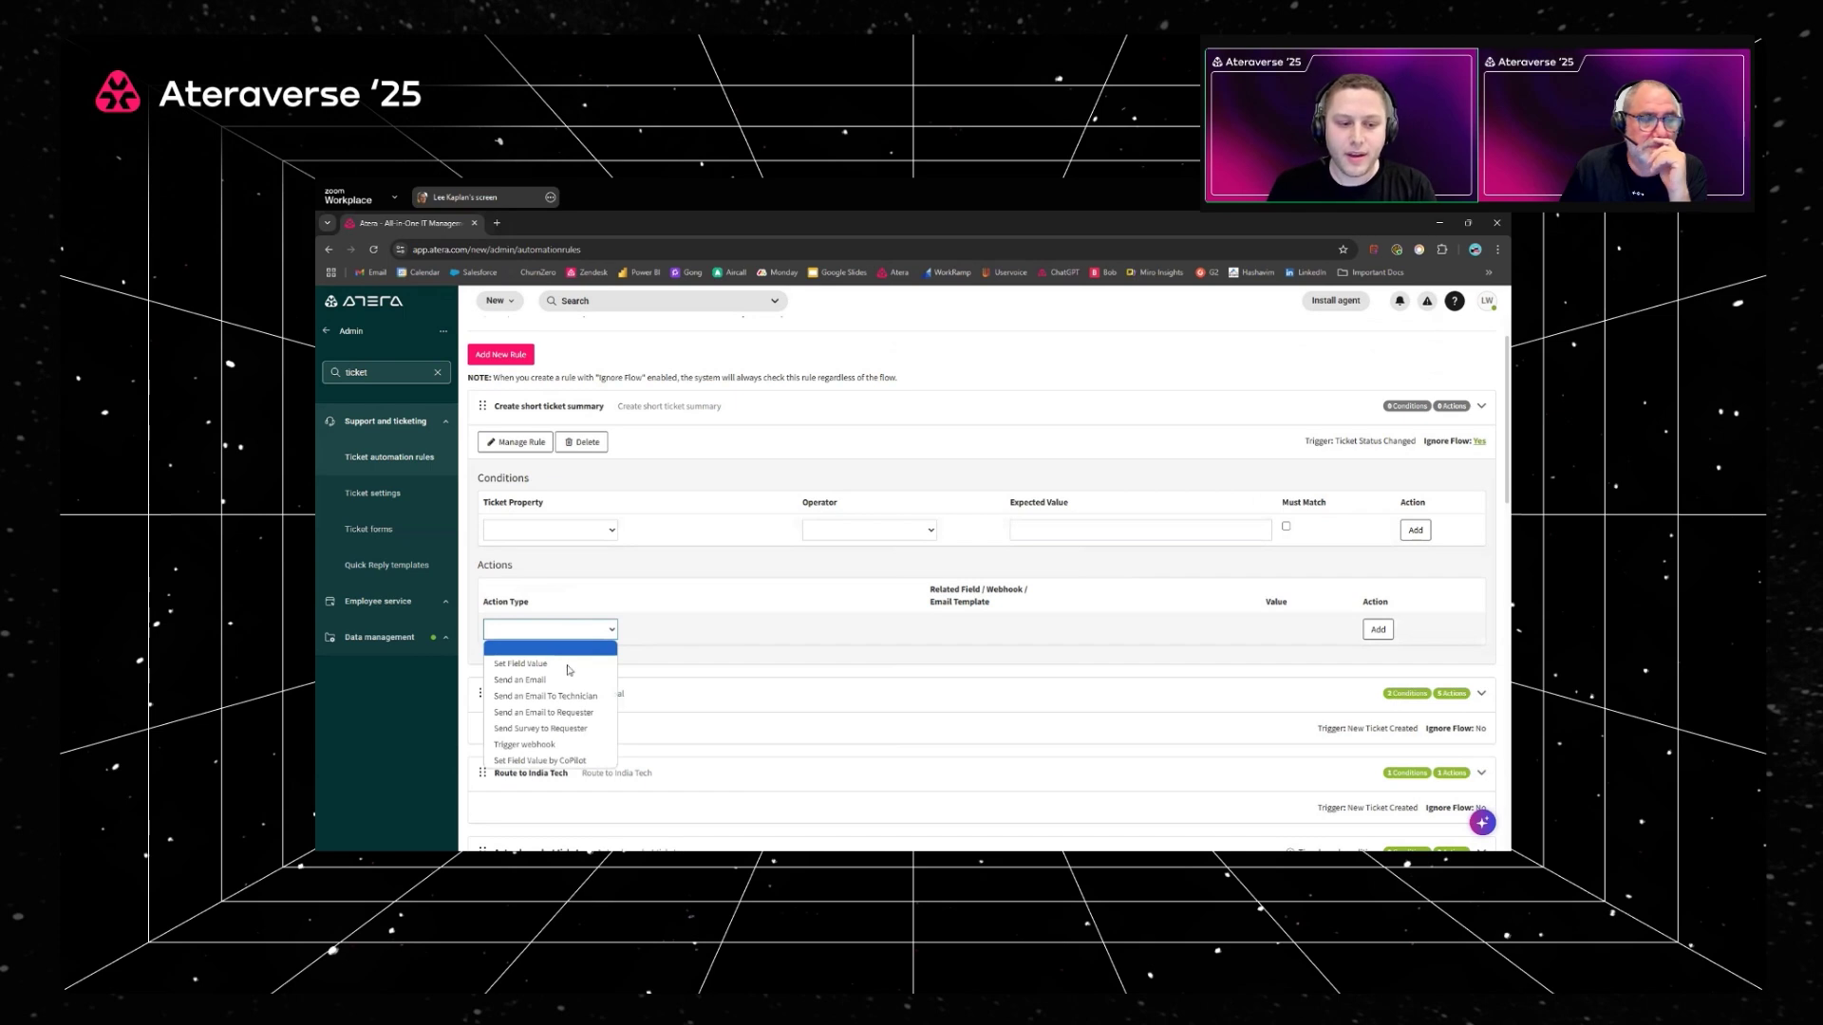
click(538, 760)
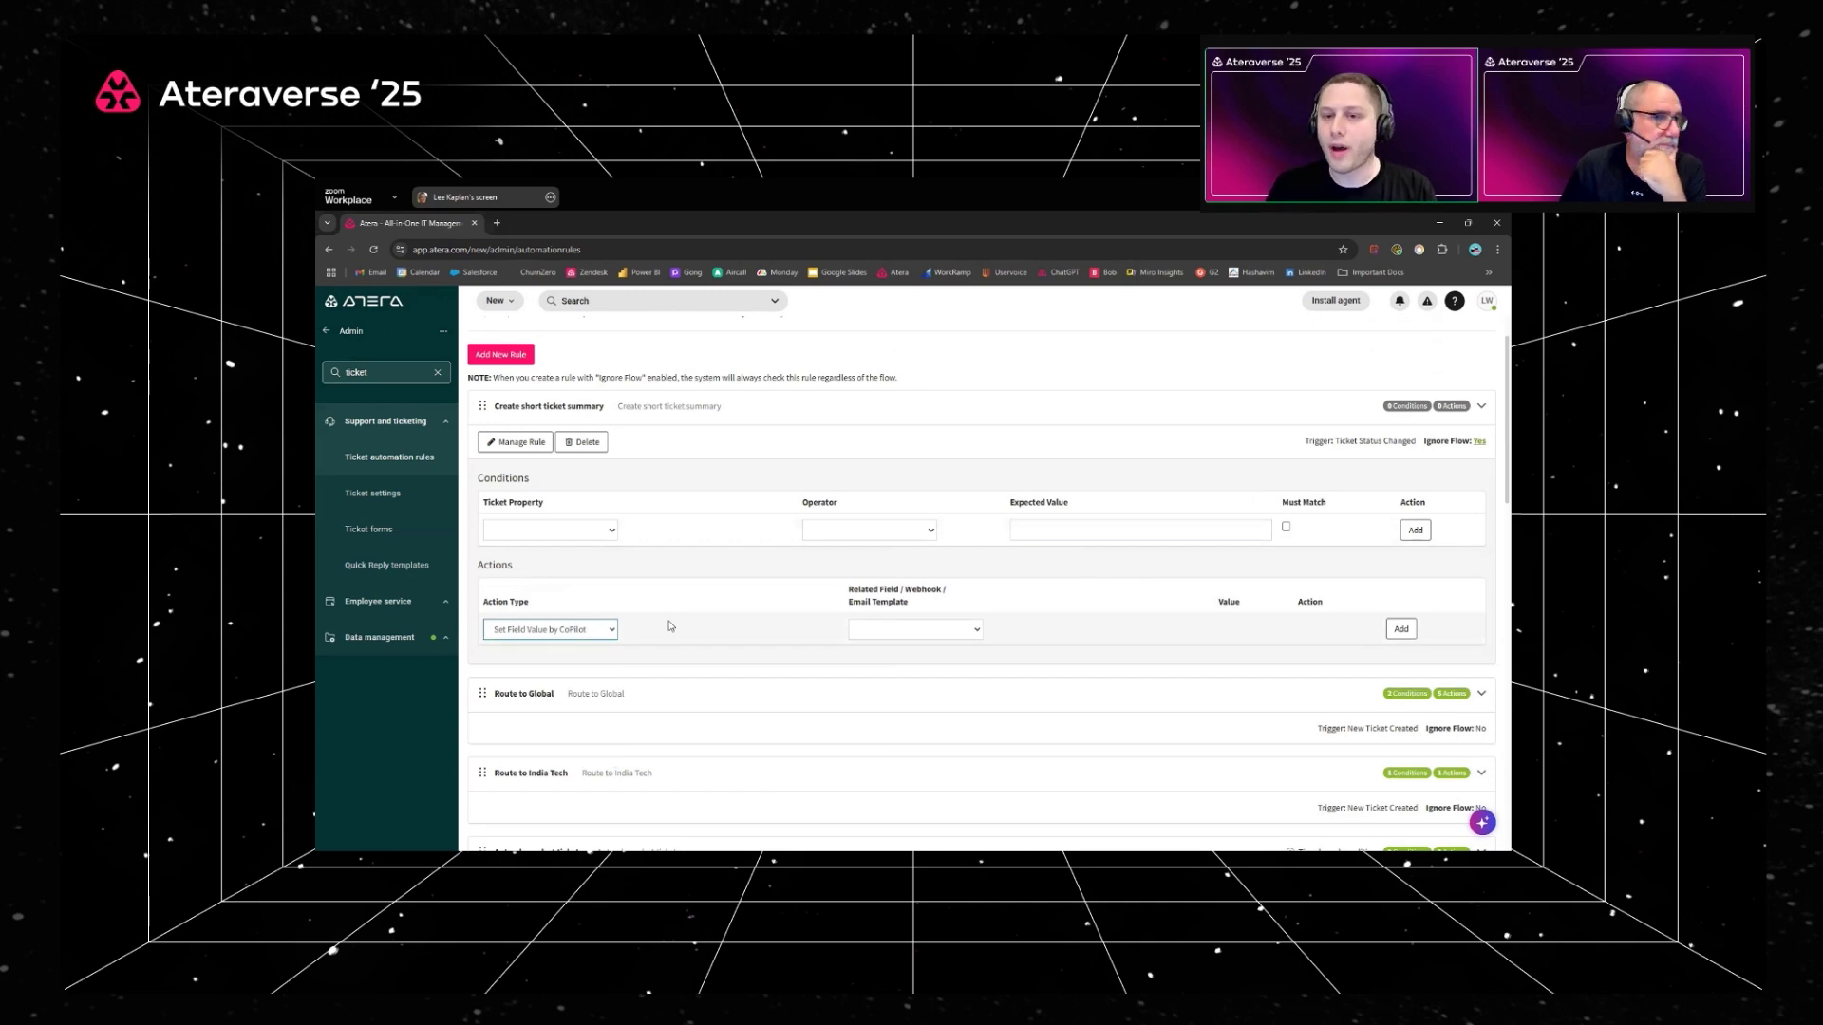
click(871, 630)
scroll(897, 579, down, 3)
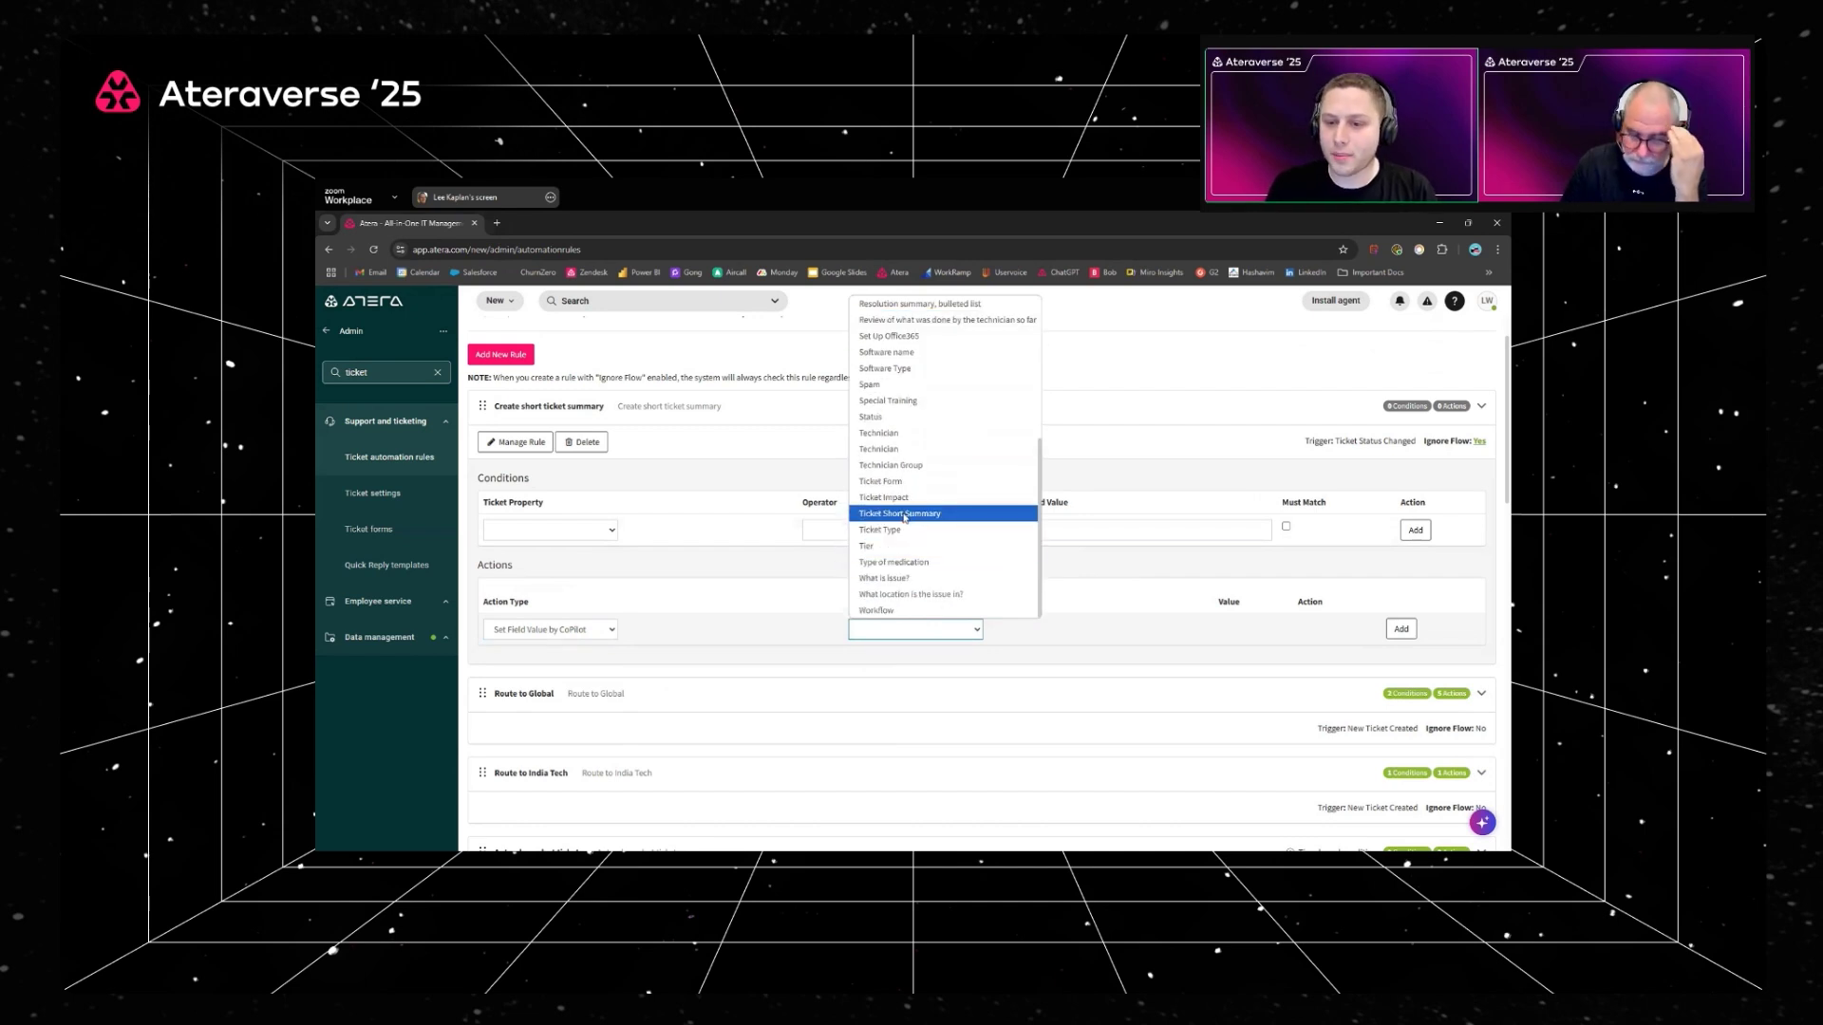
click(904, 514)
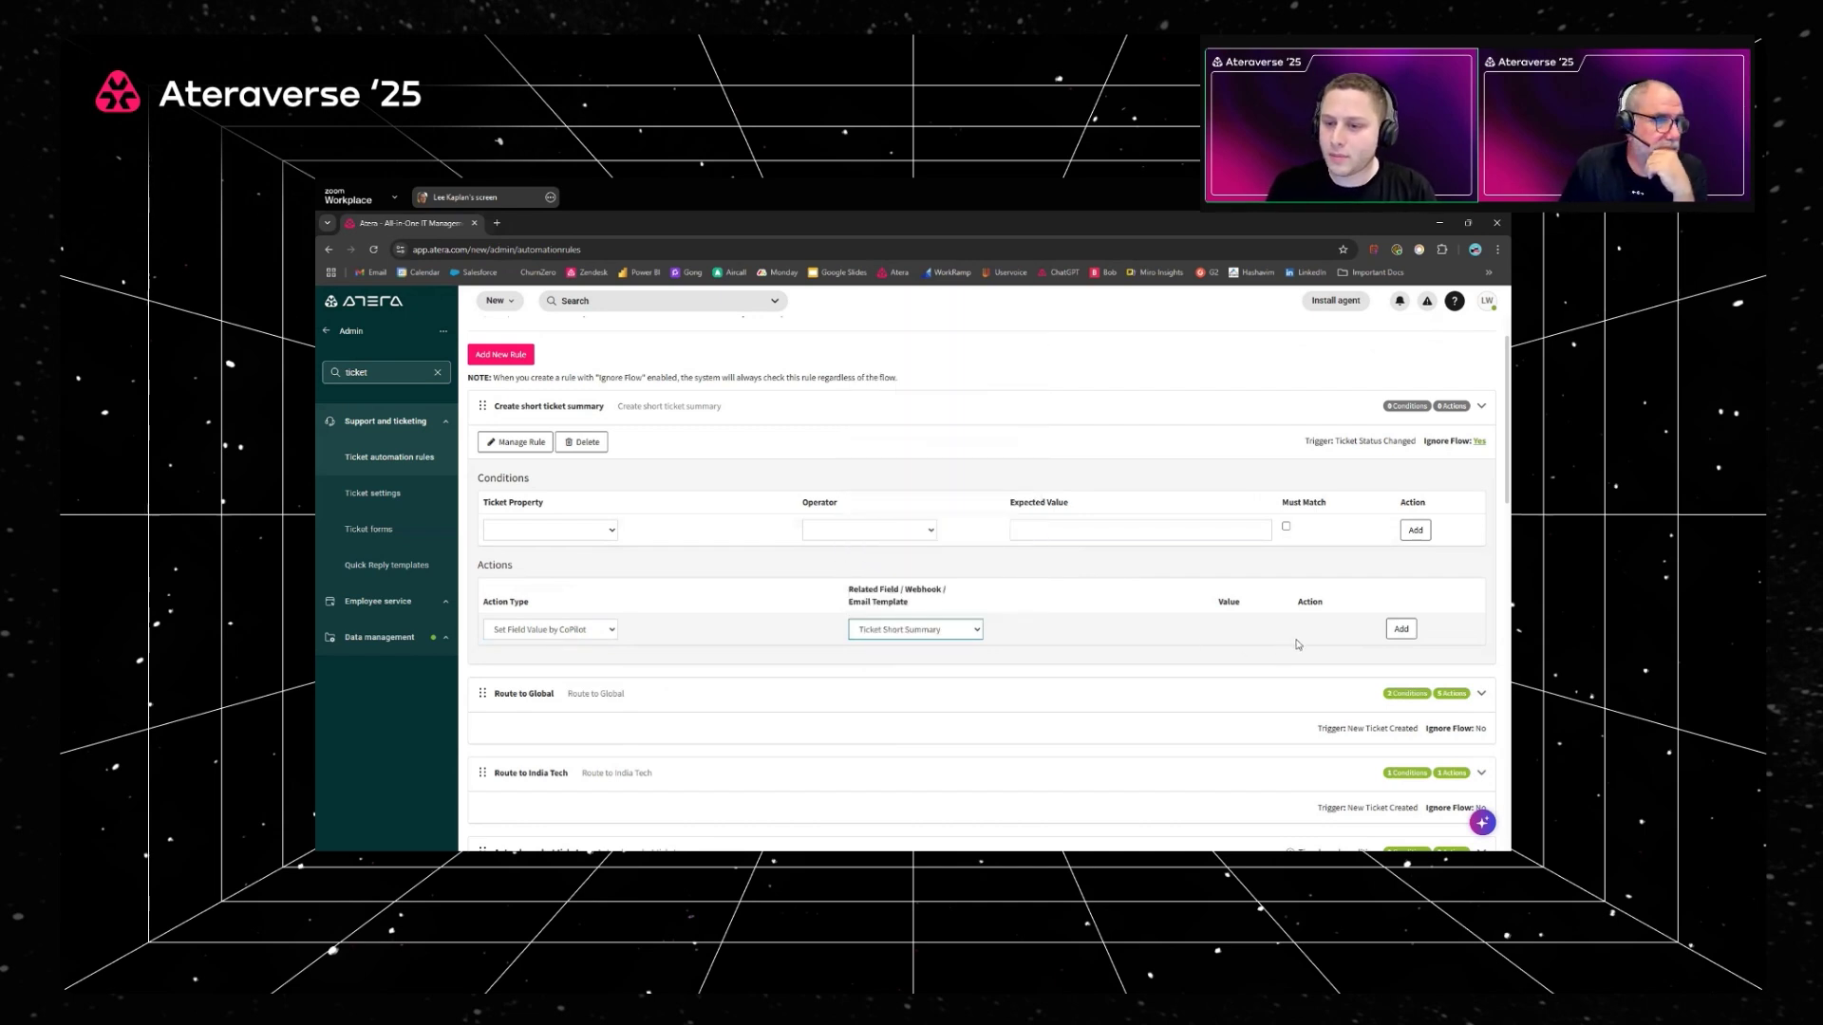
click(1400, 631)
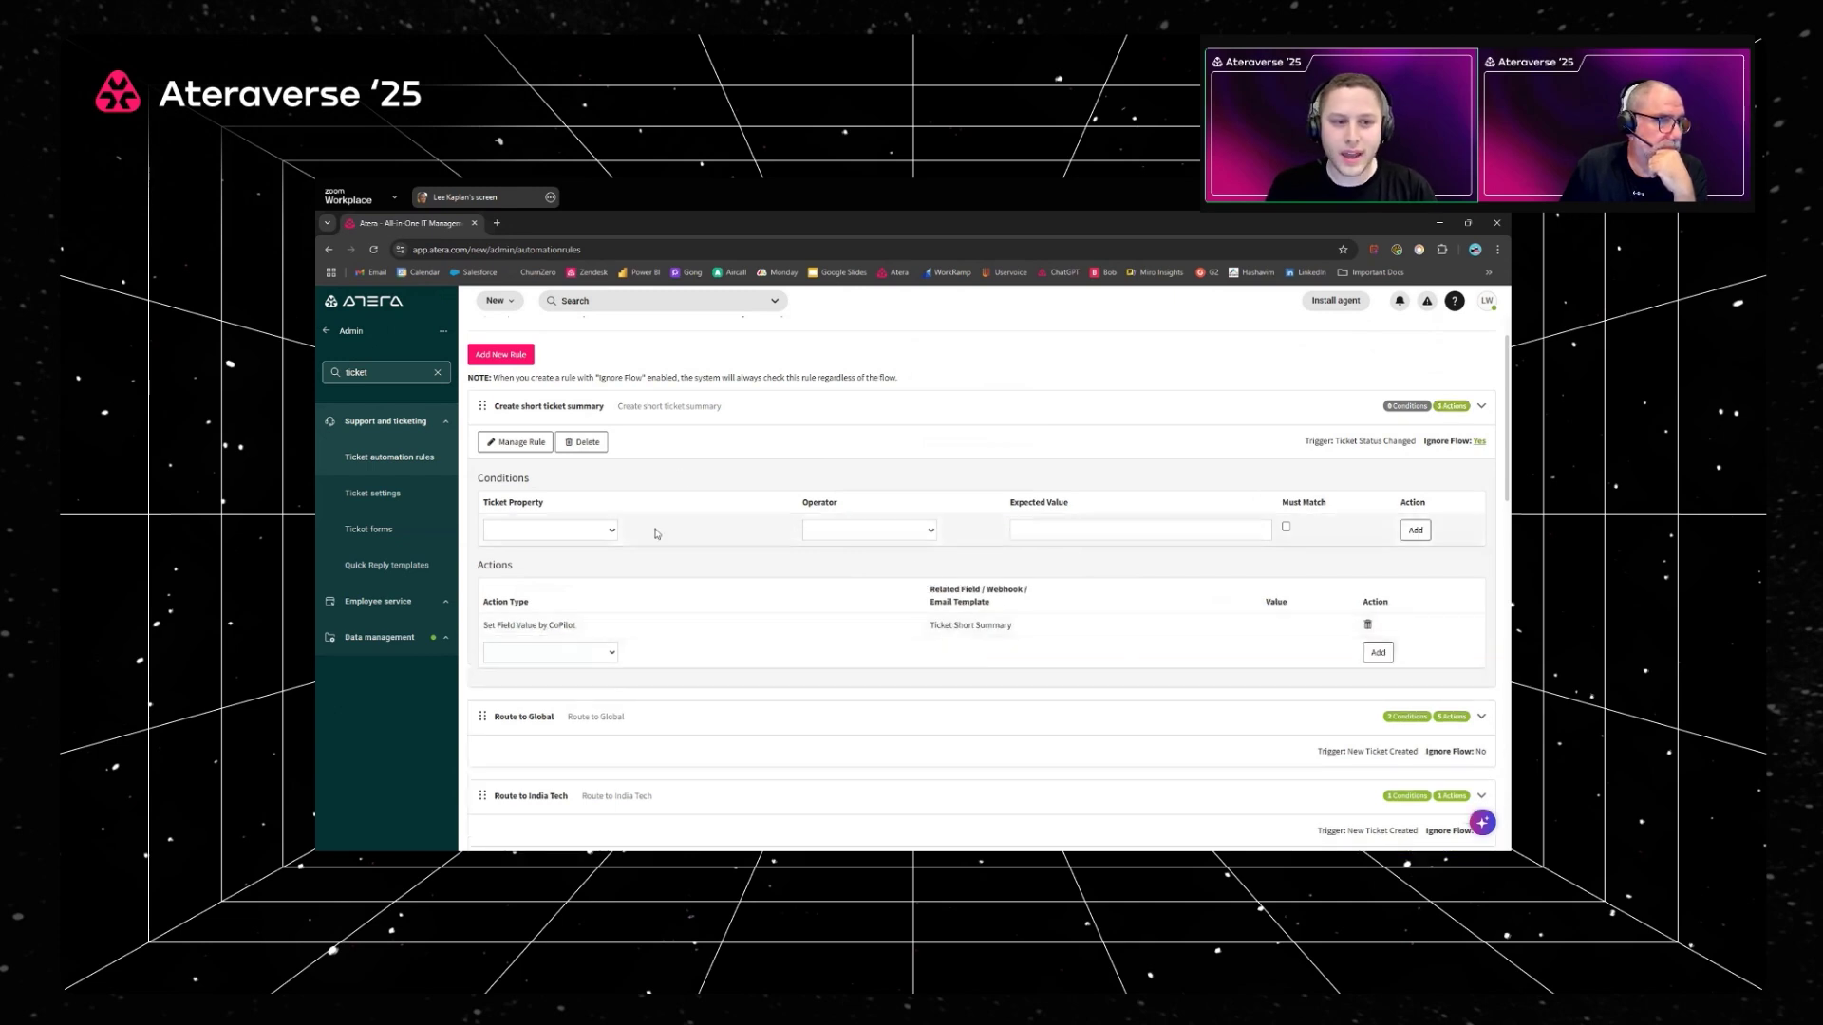
scroll(802, 513, up, 1)
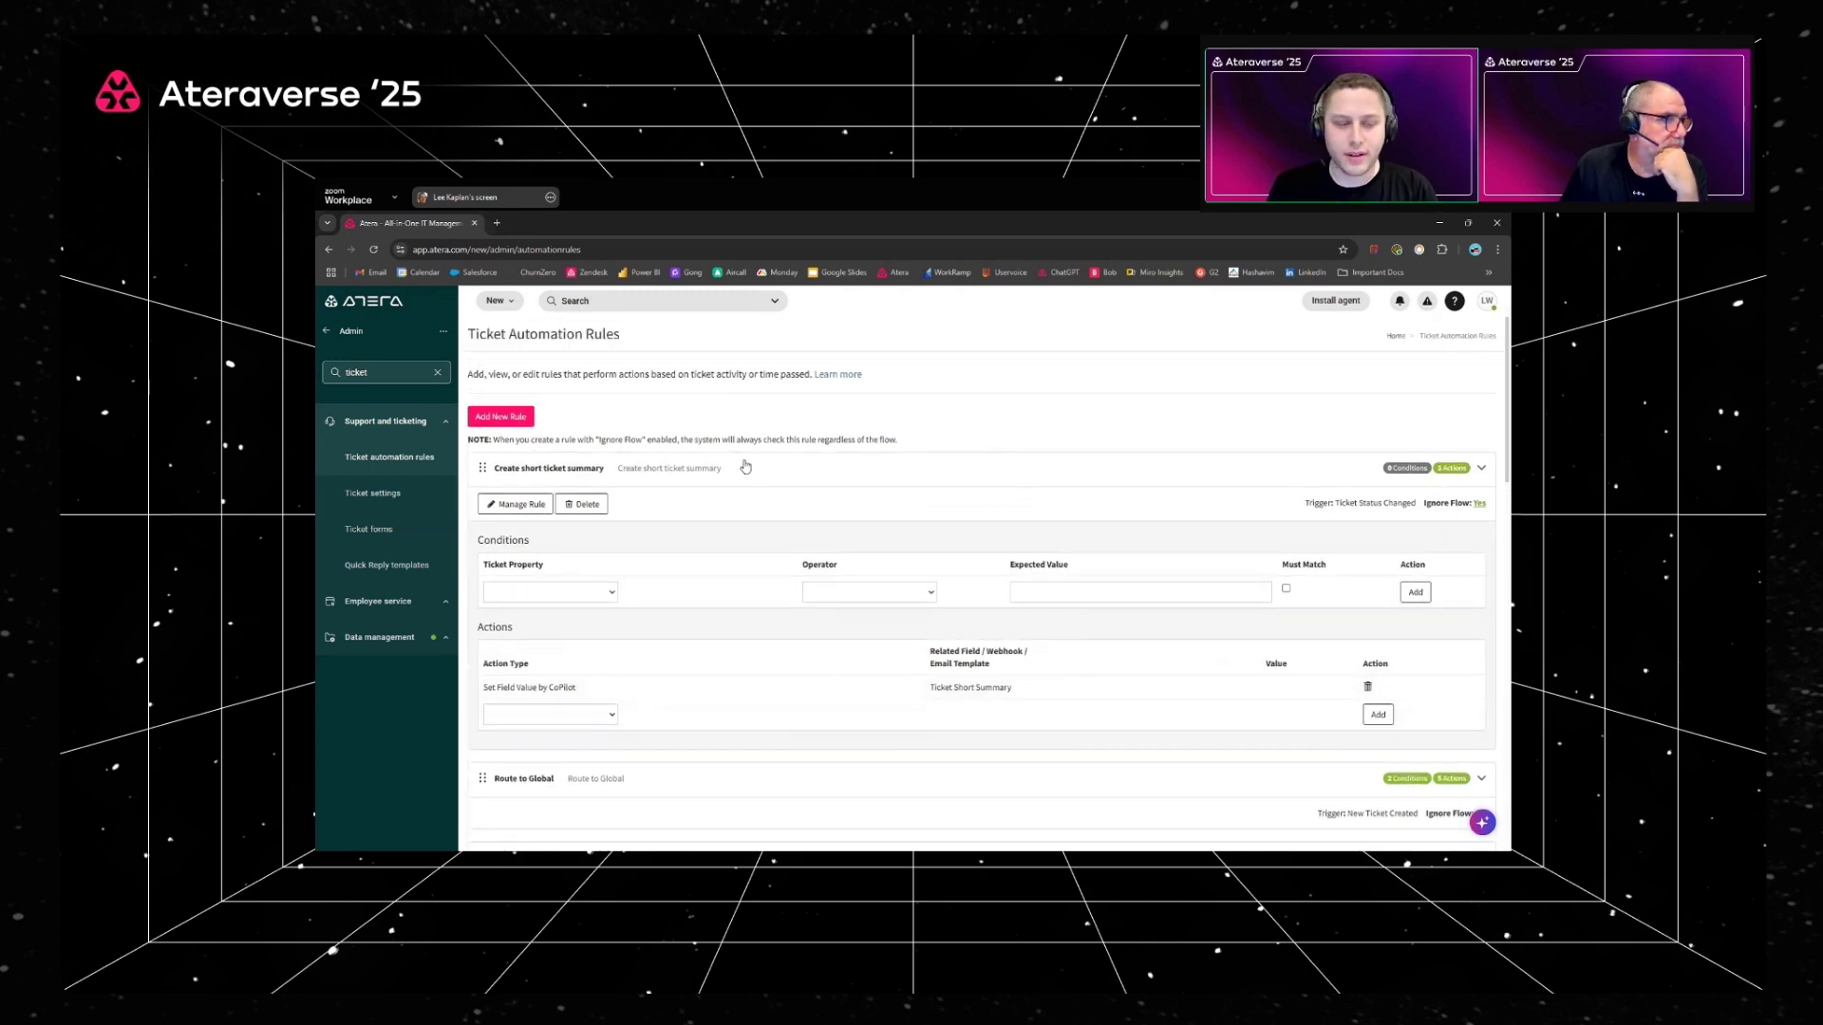
Step: Open the "can i speed up my pc" ticket from the tickets list and change its status to Pending
click(328, 333)
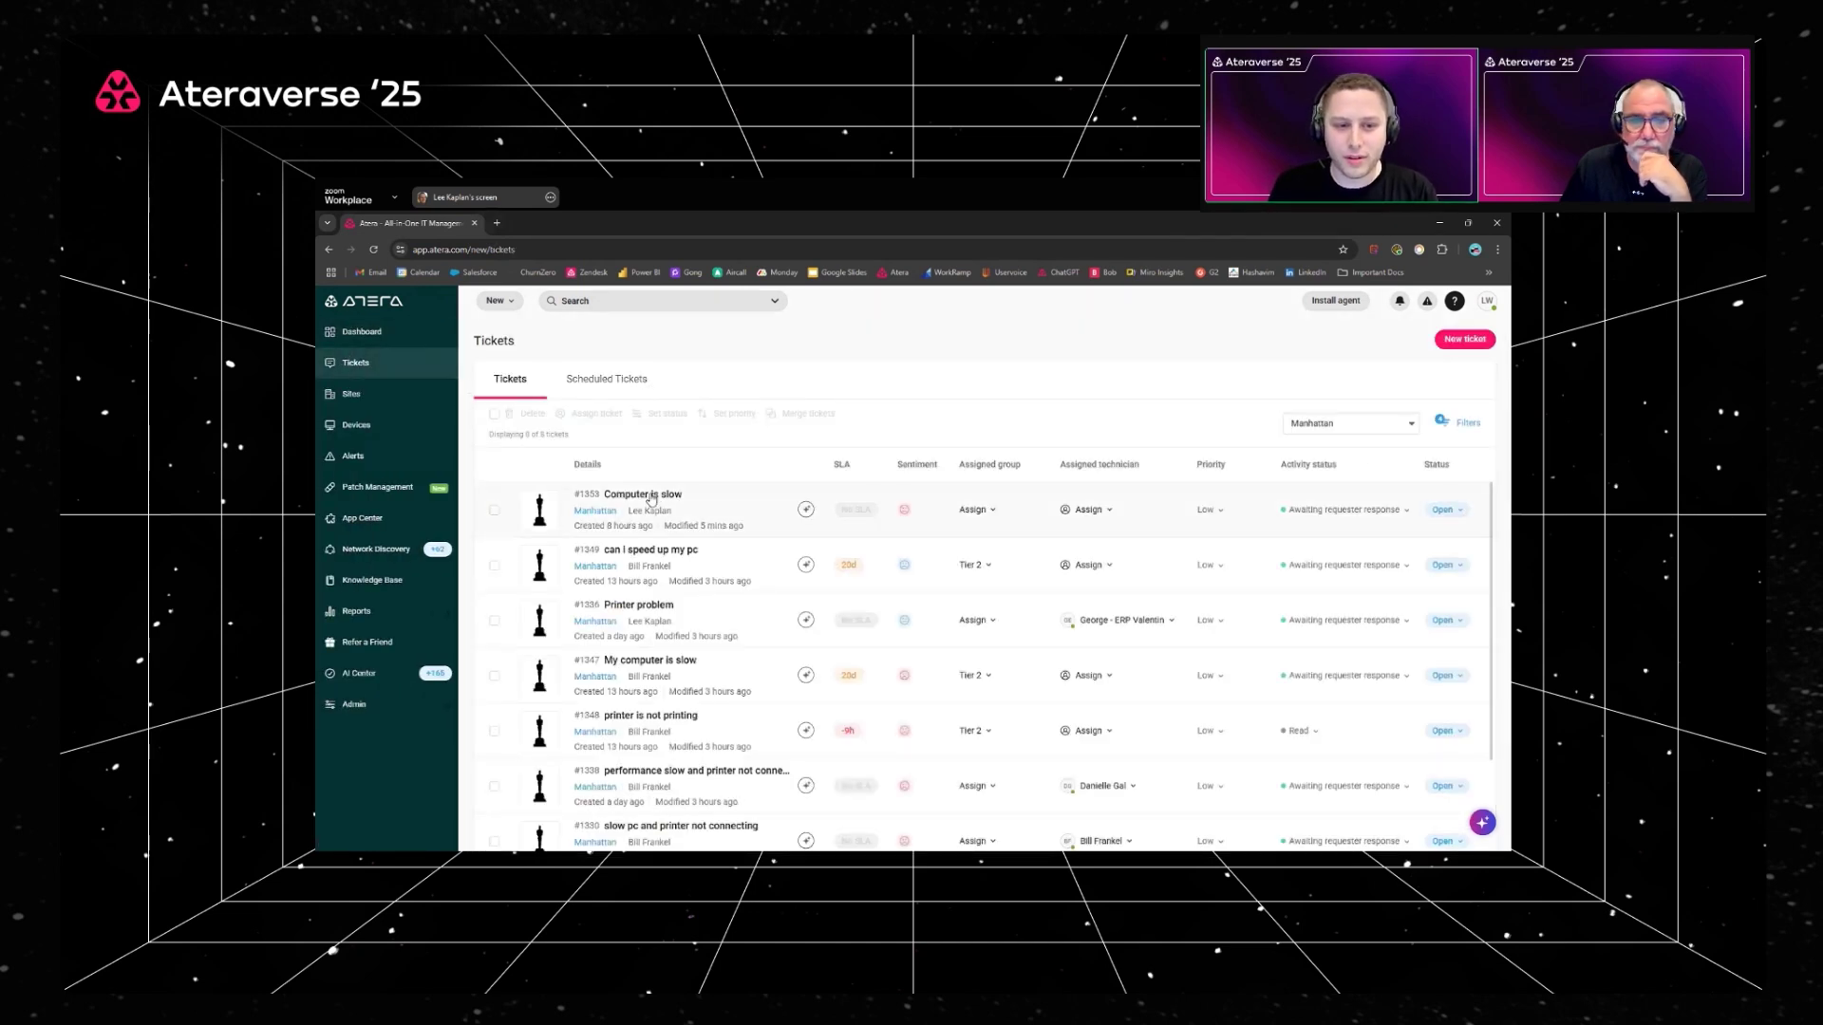
mouse_move(661, 556)
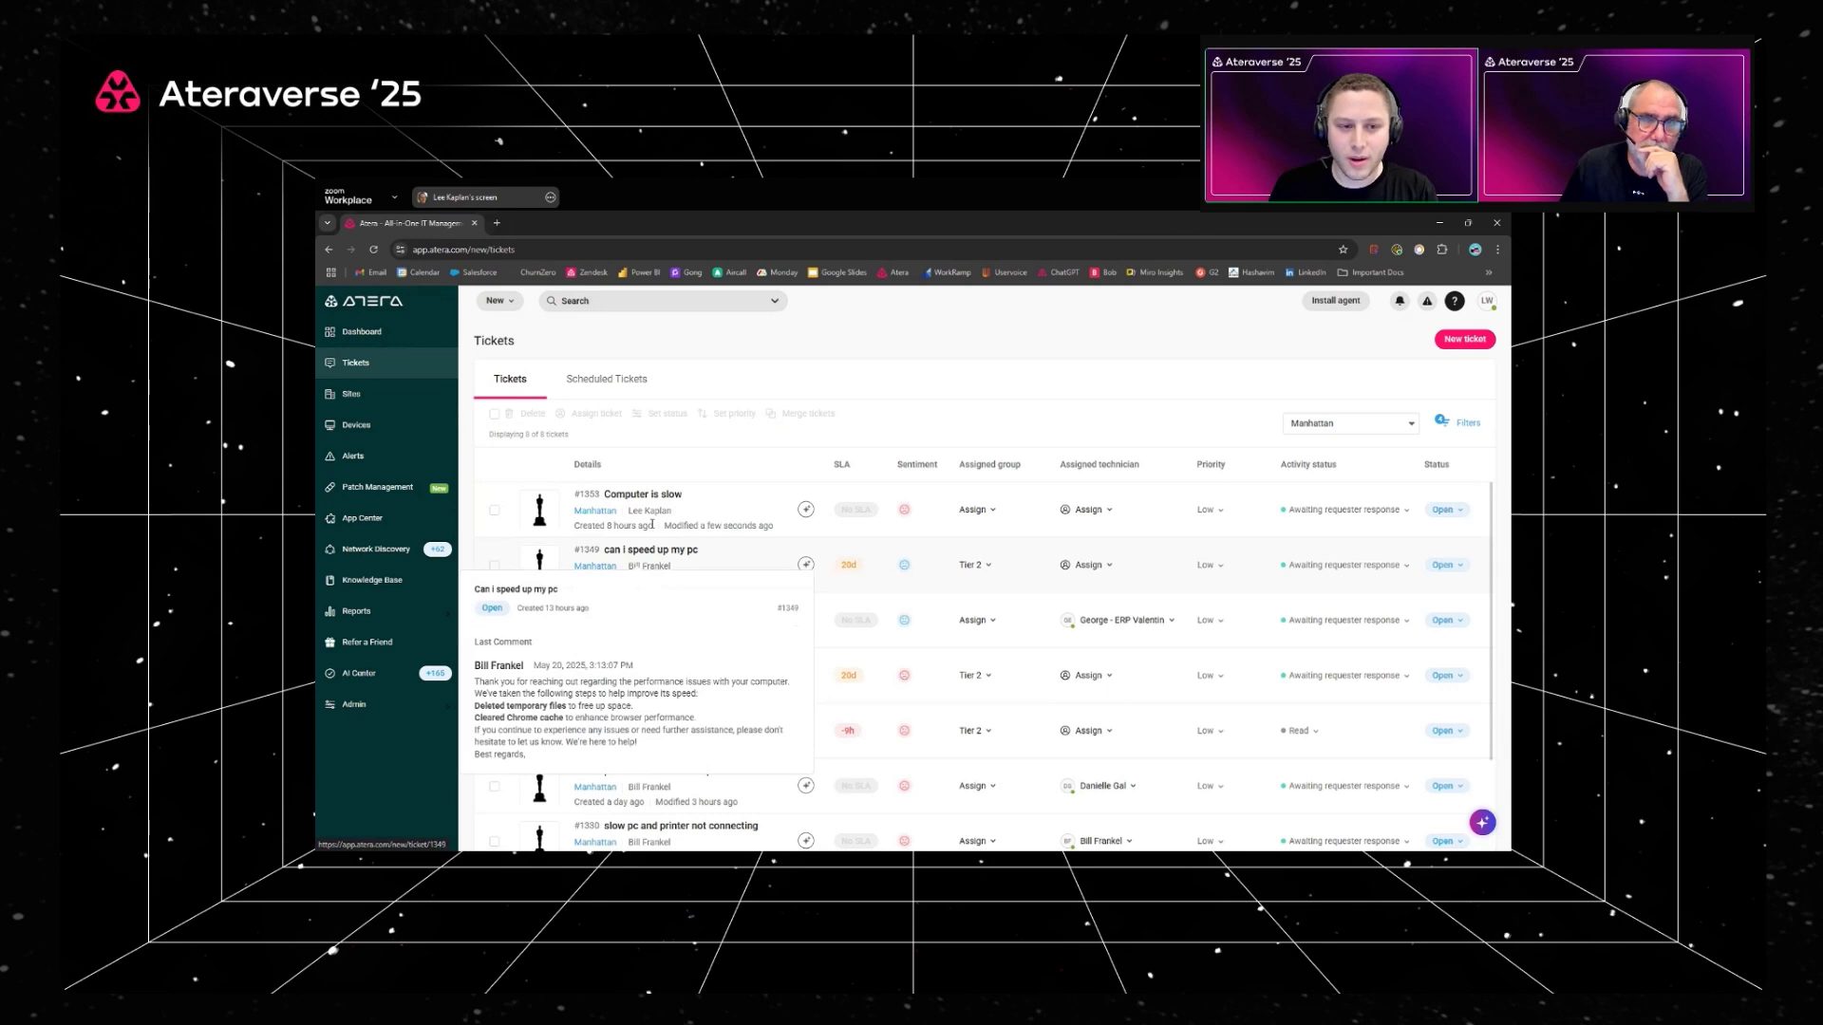
click(642, 562)
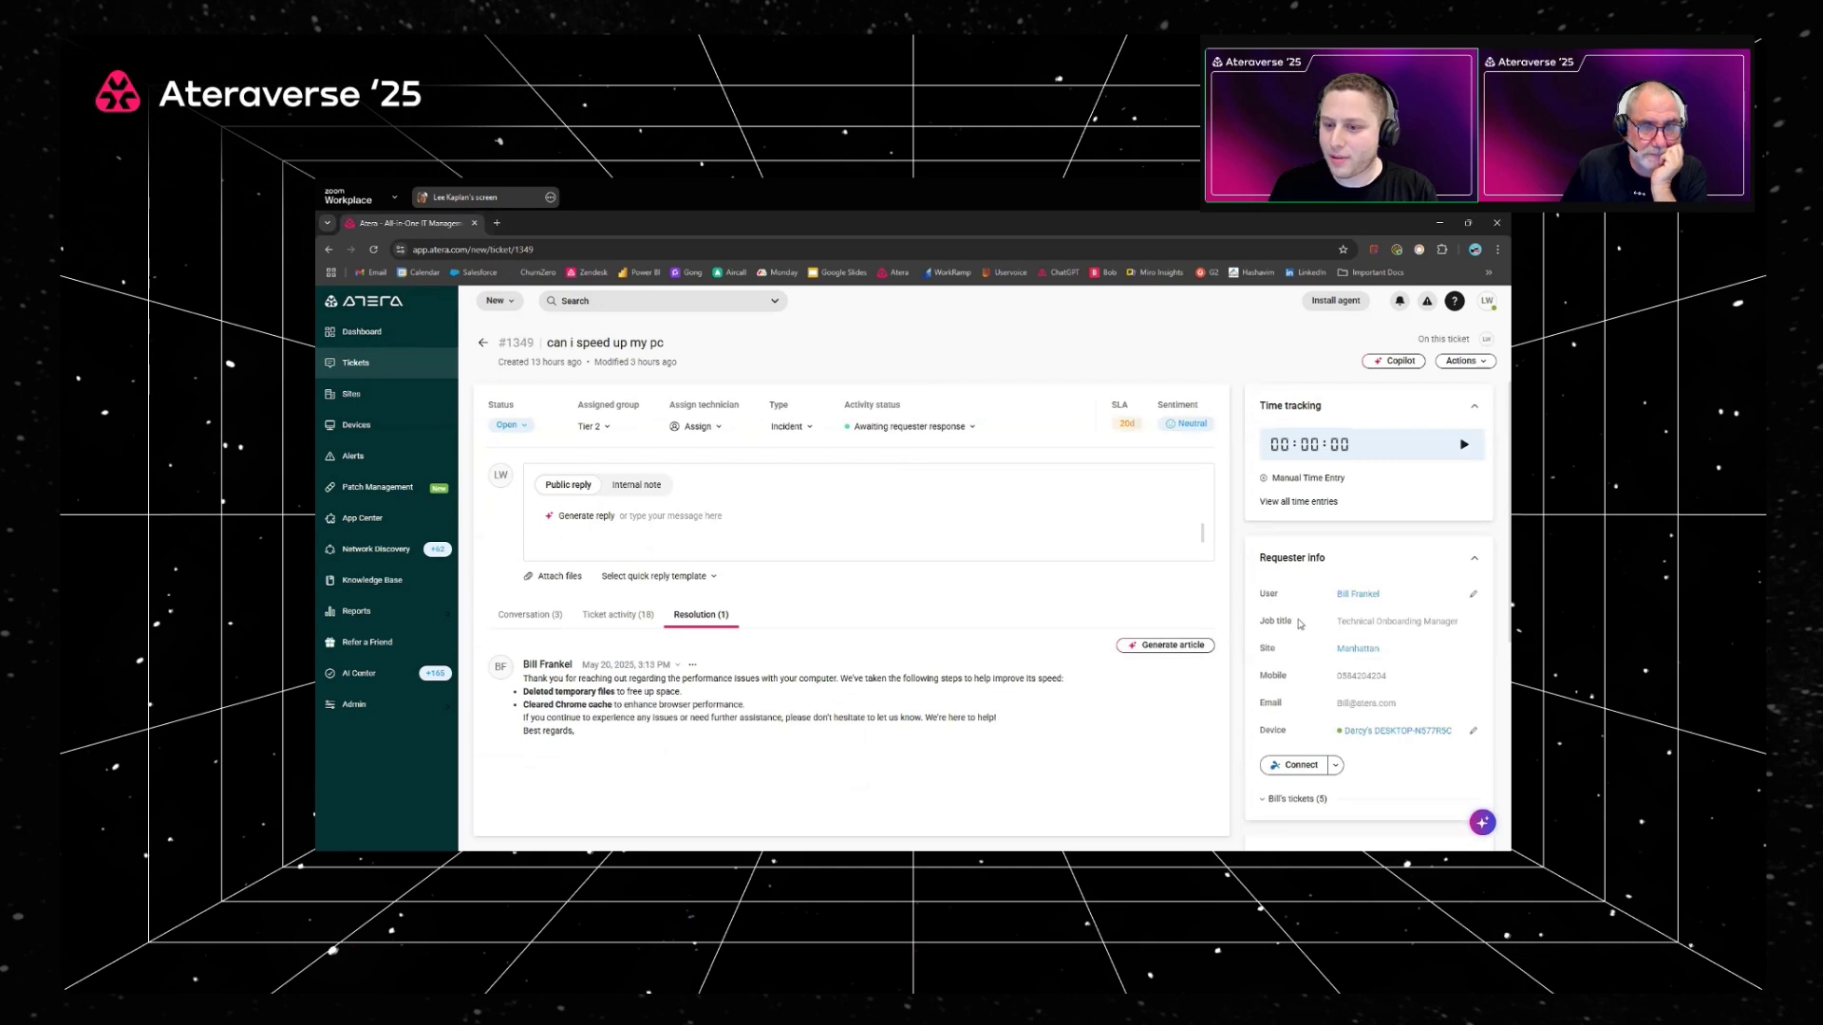
scroll(1300, 623, down, 3)
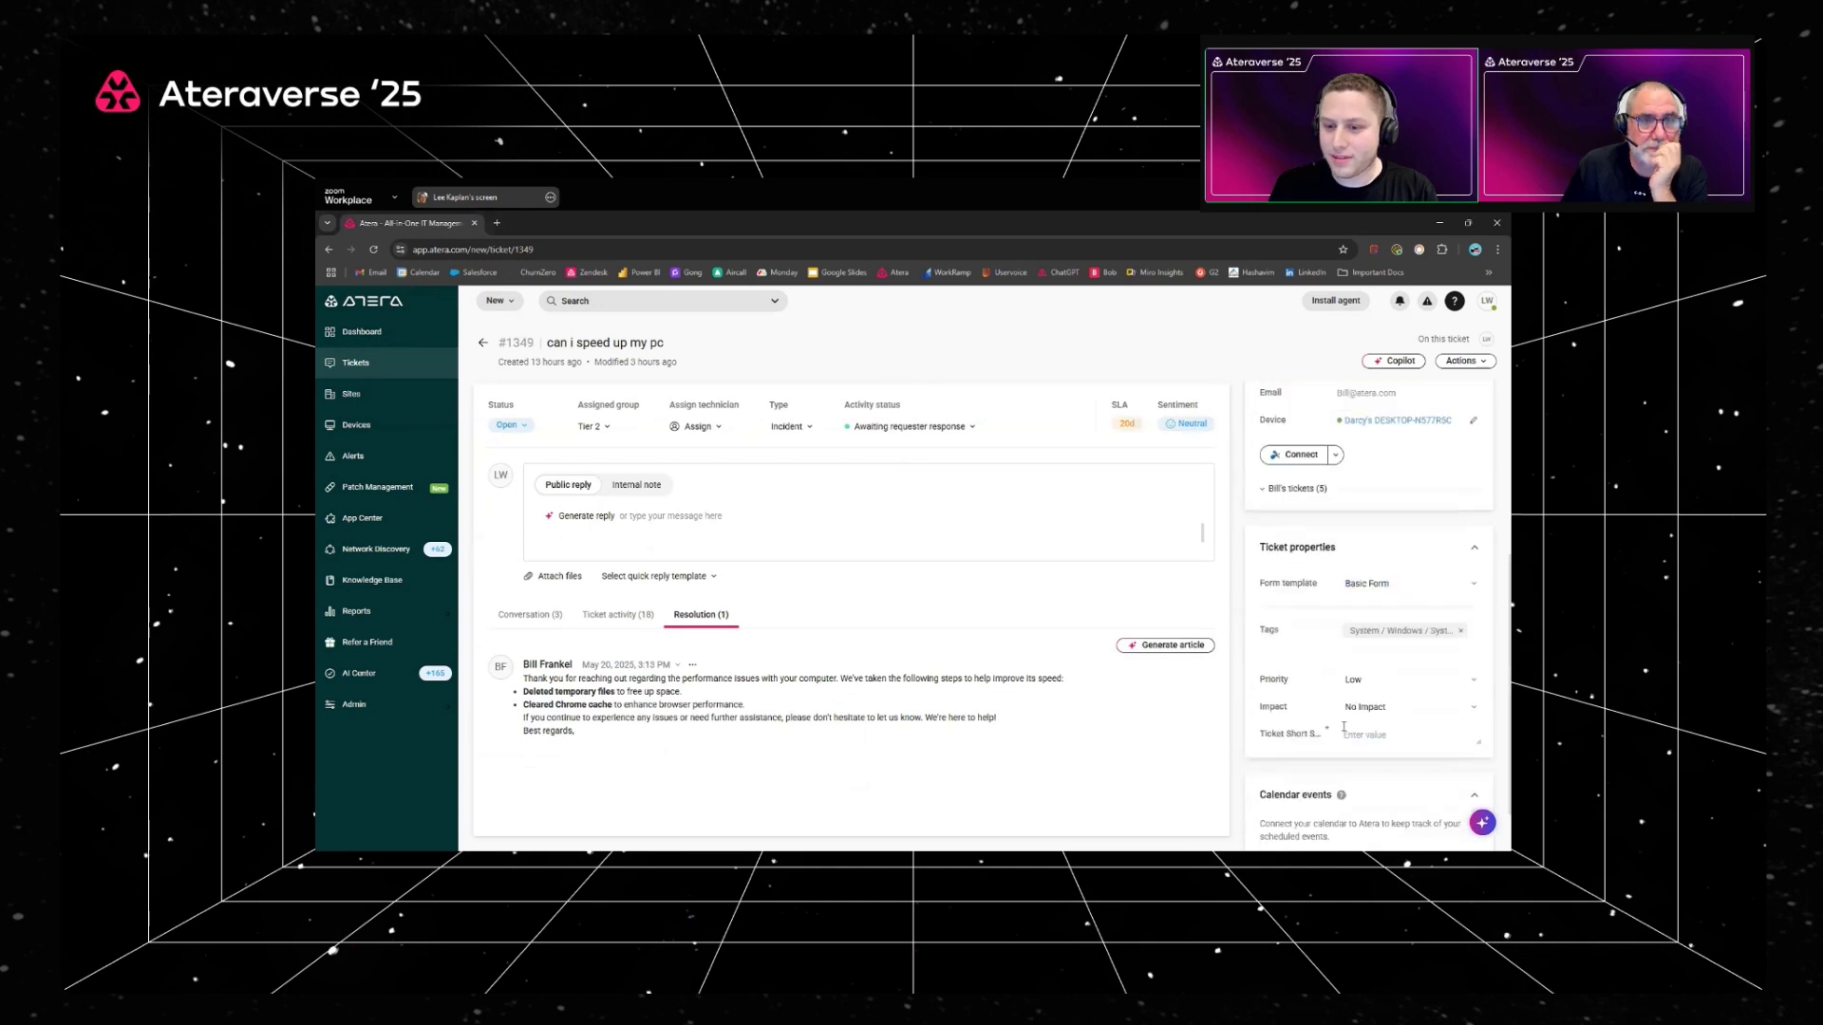
click(522, 427)
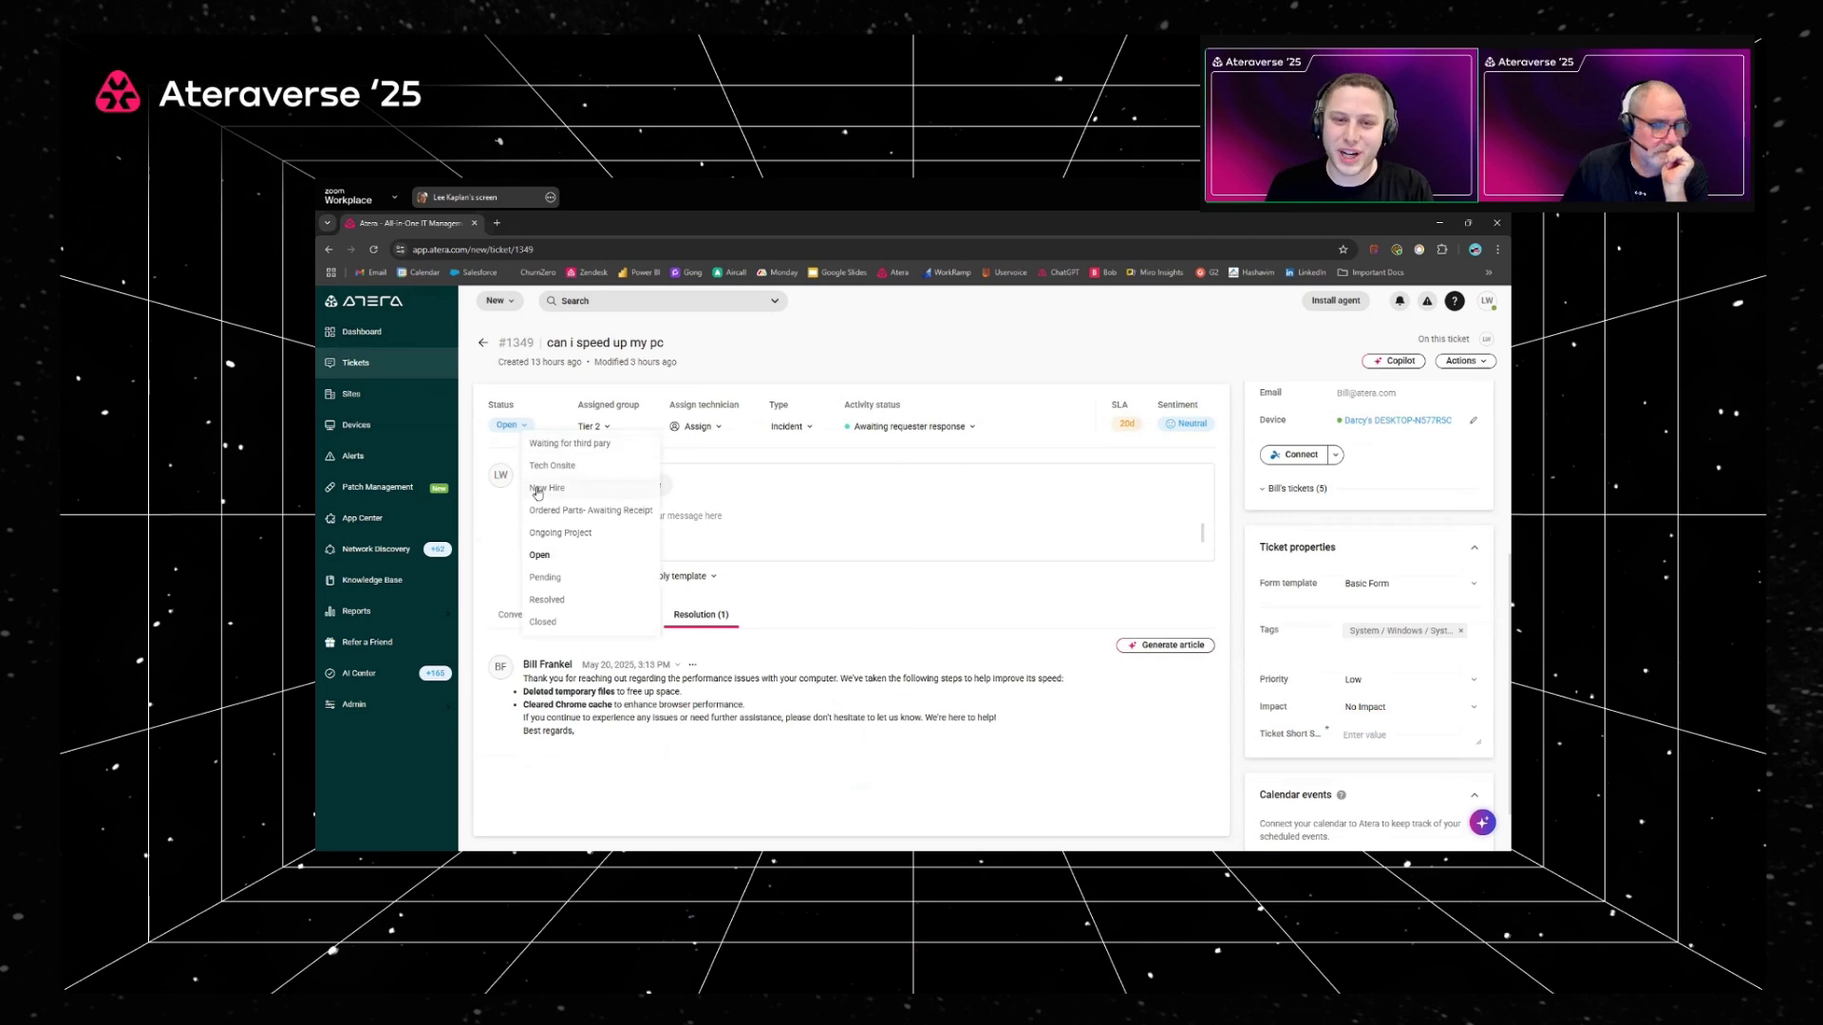
click(558, 581)
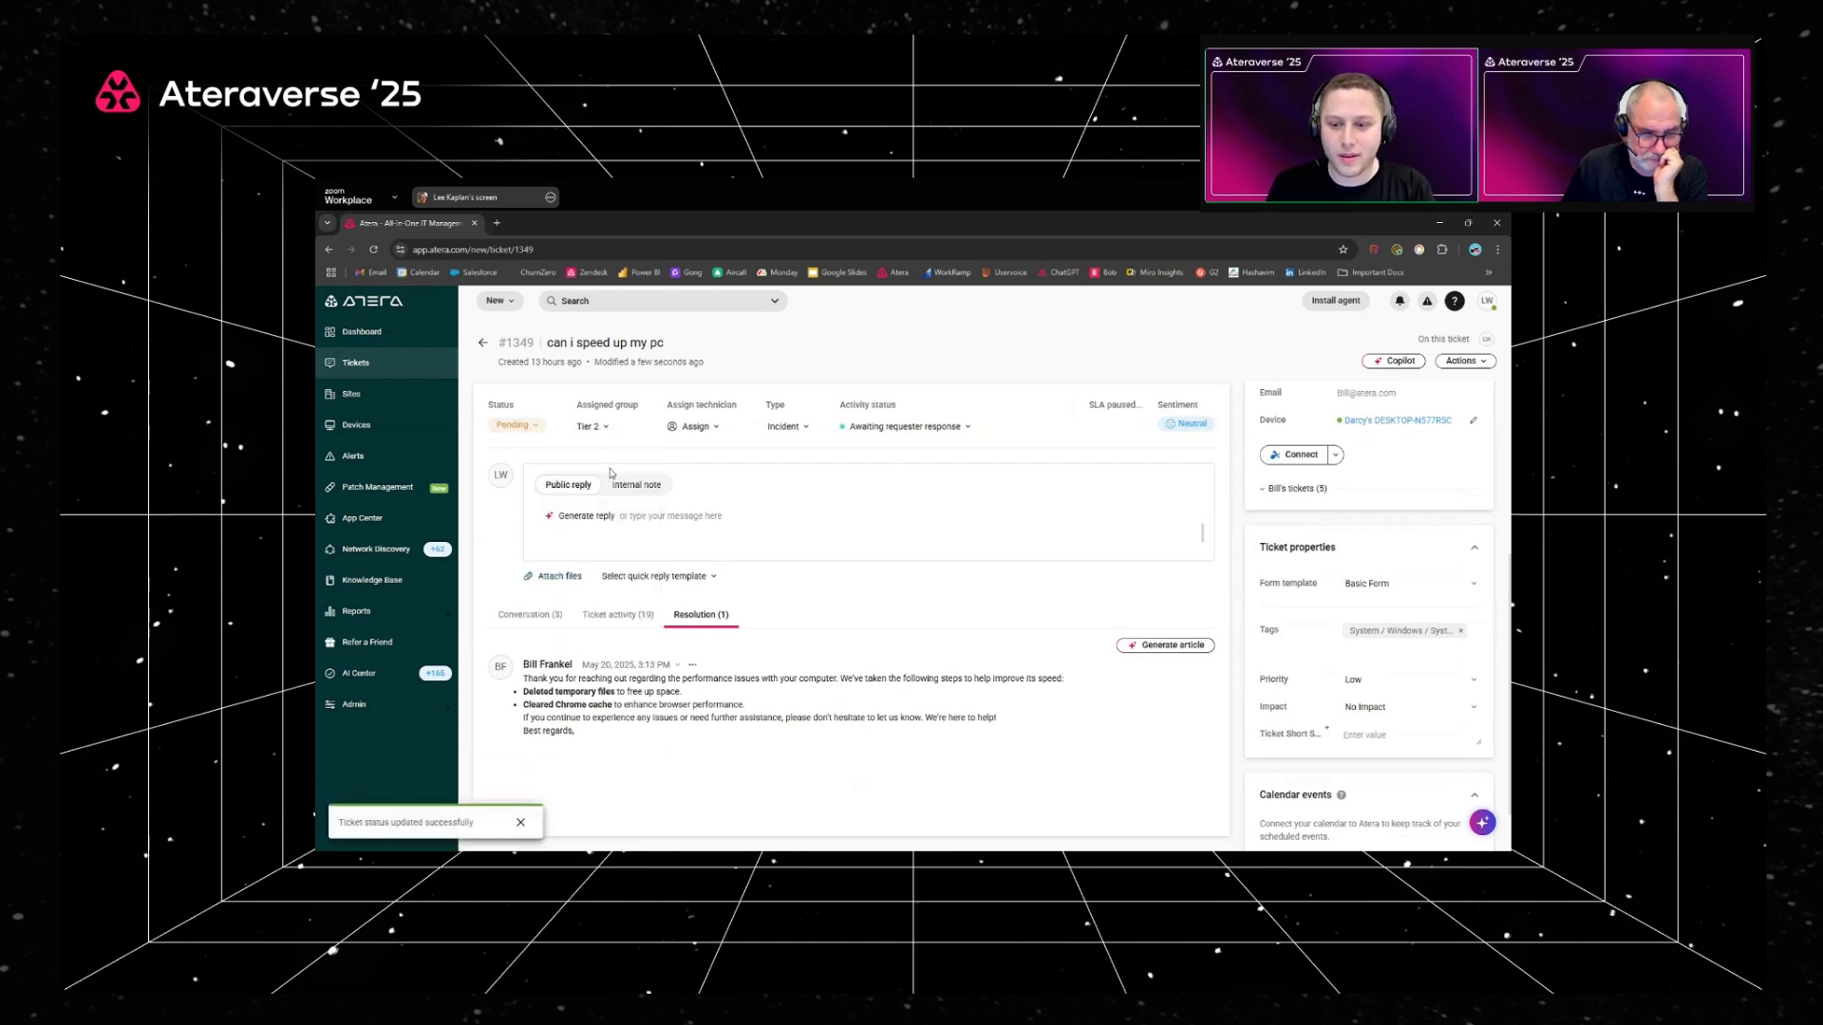
Step: Refresh the ticket and read the full Ticket Short Summary text in its properties
key(F5)
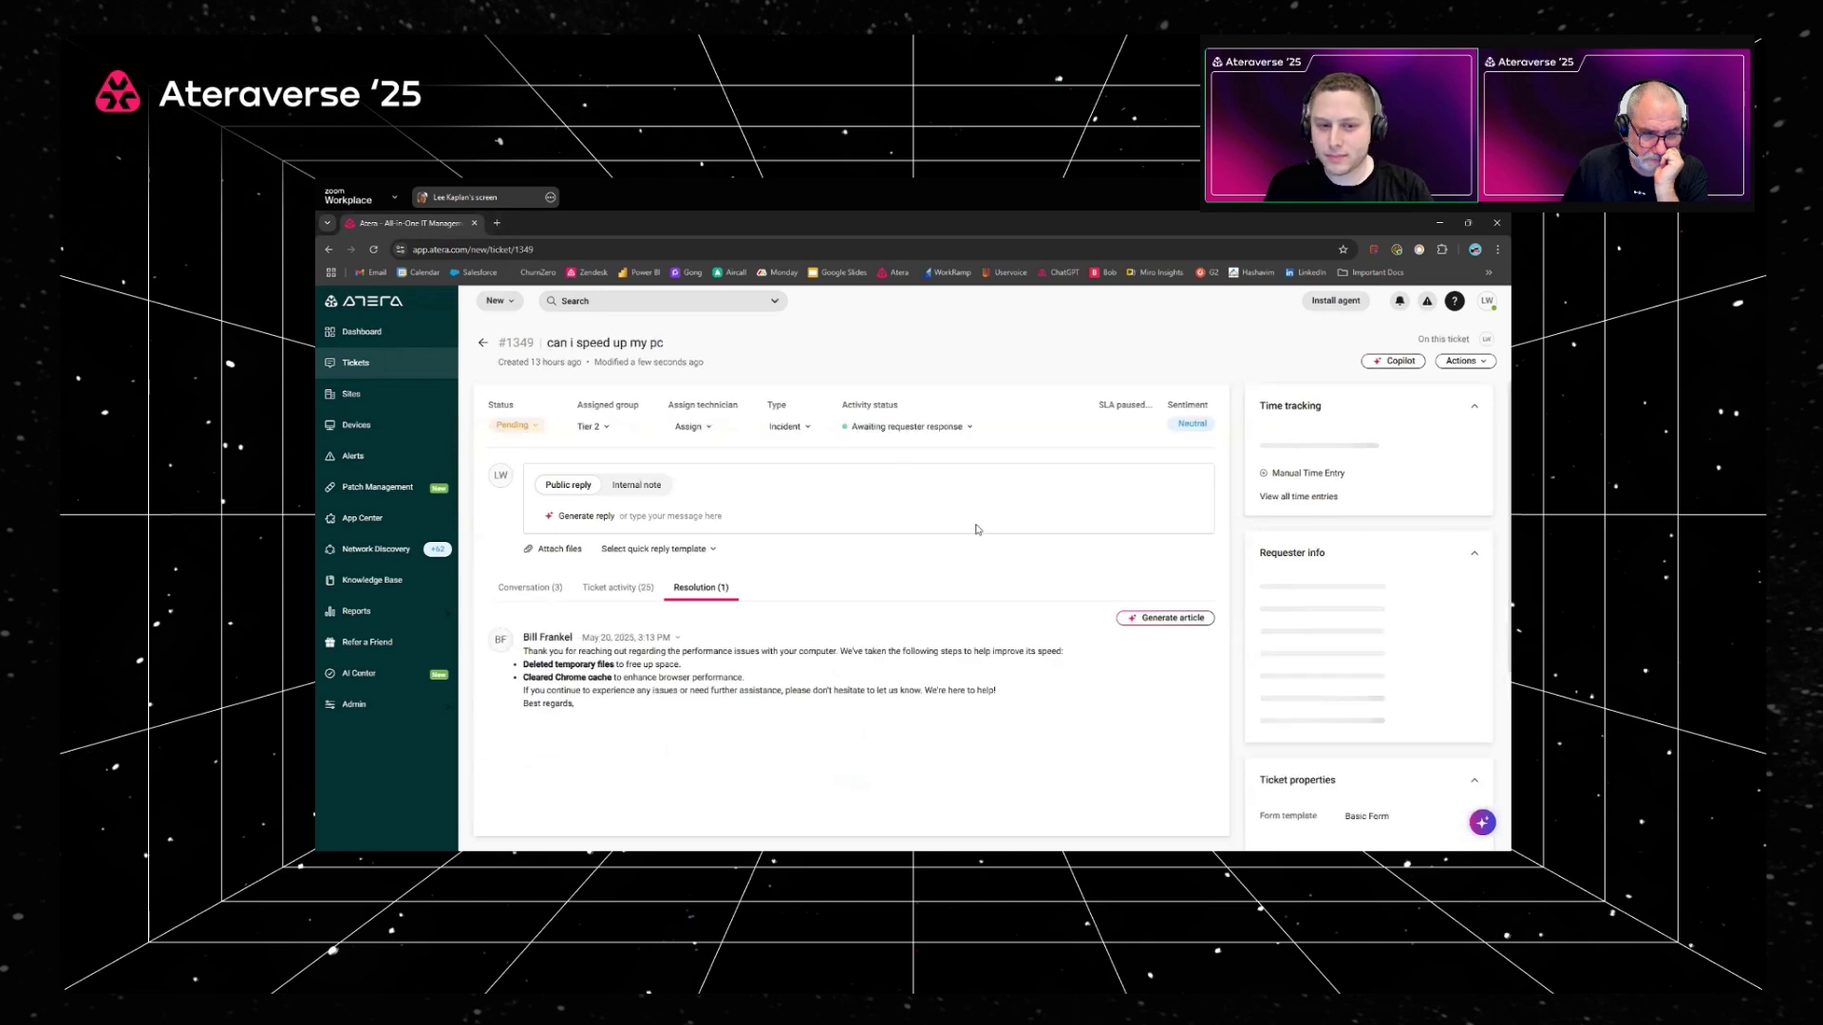
scroll(1348, 612, down, 4)
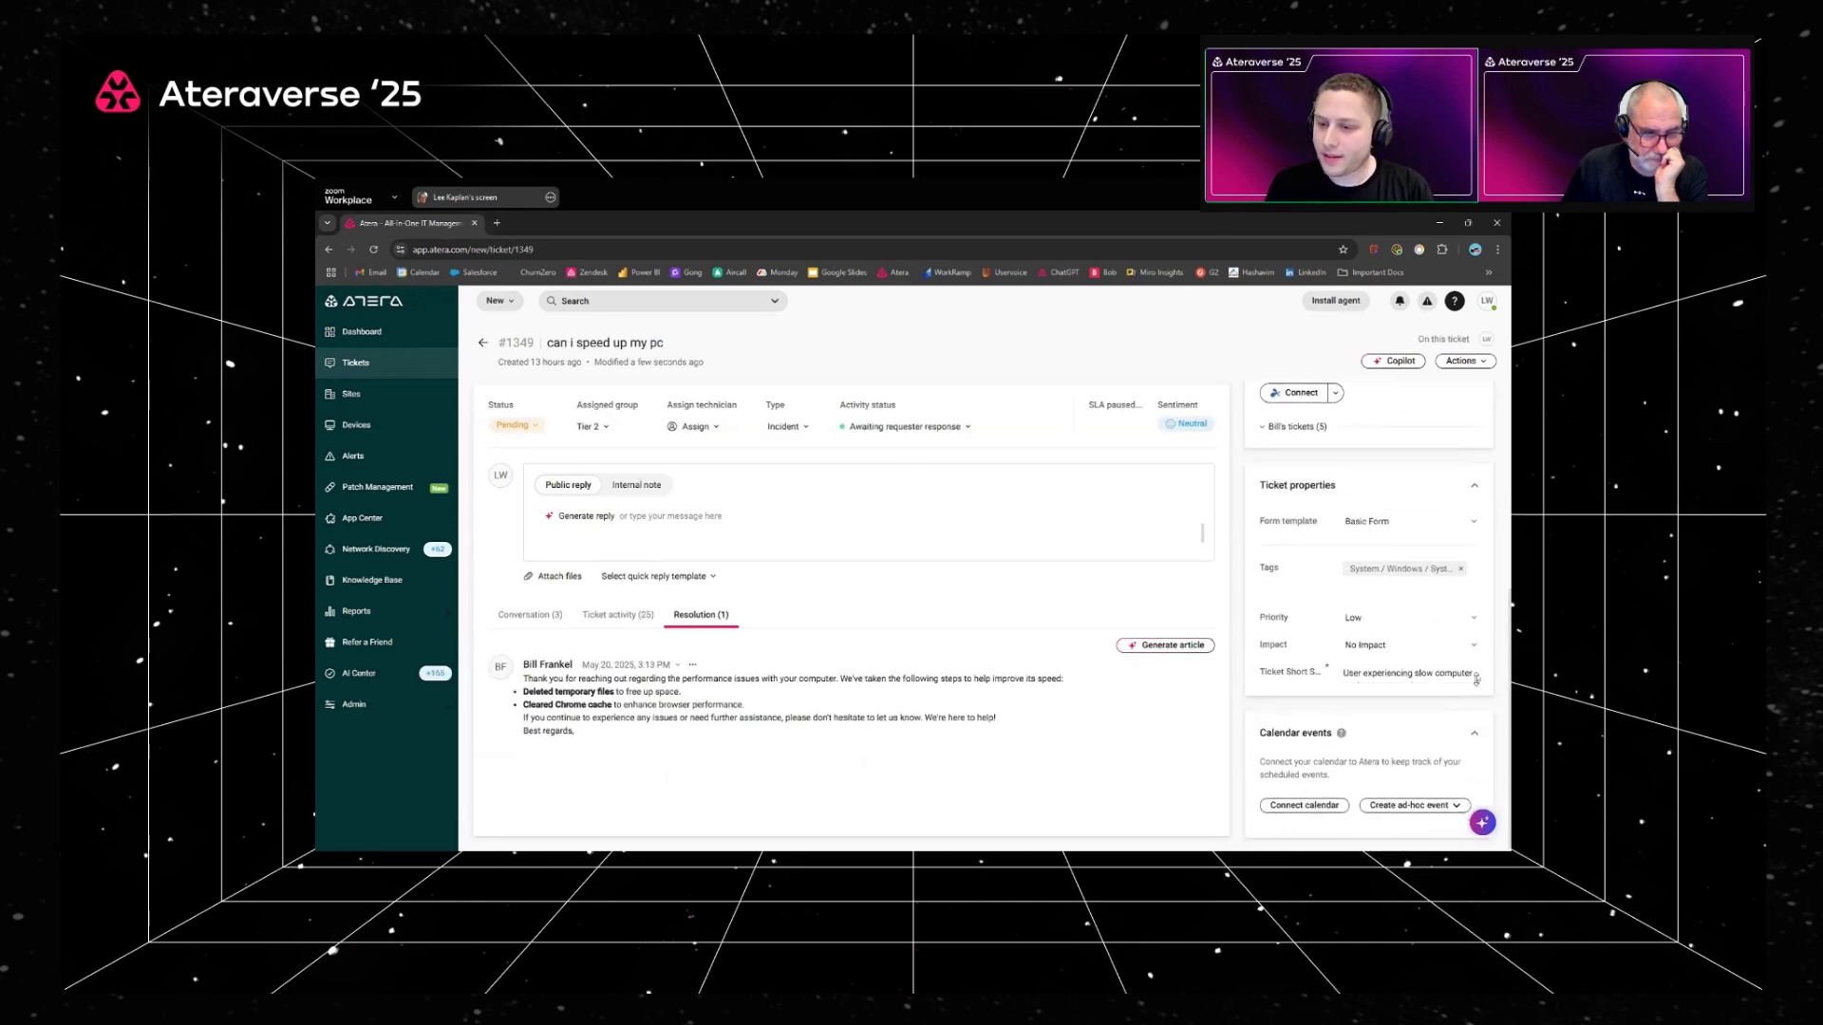
click(1424, 676)
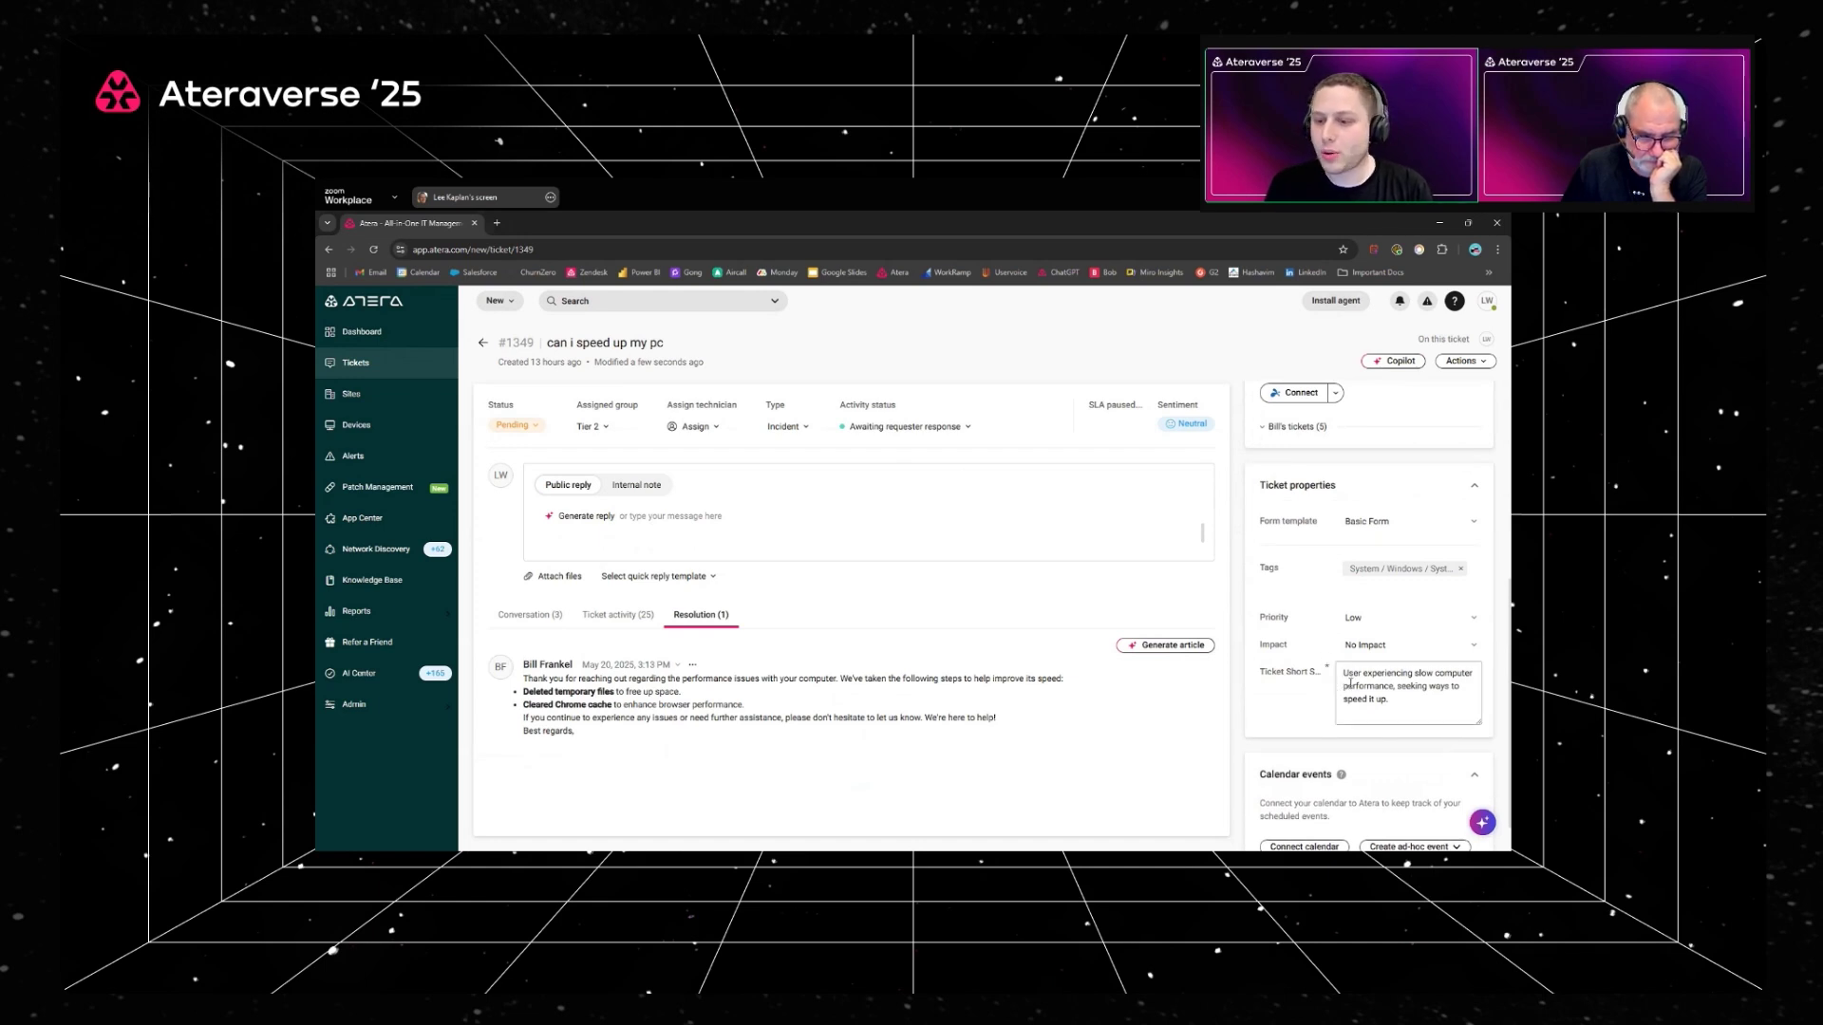
triple_click(1386, 708)
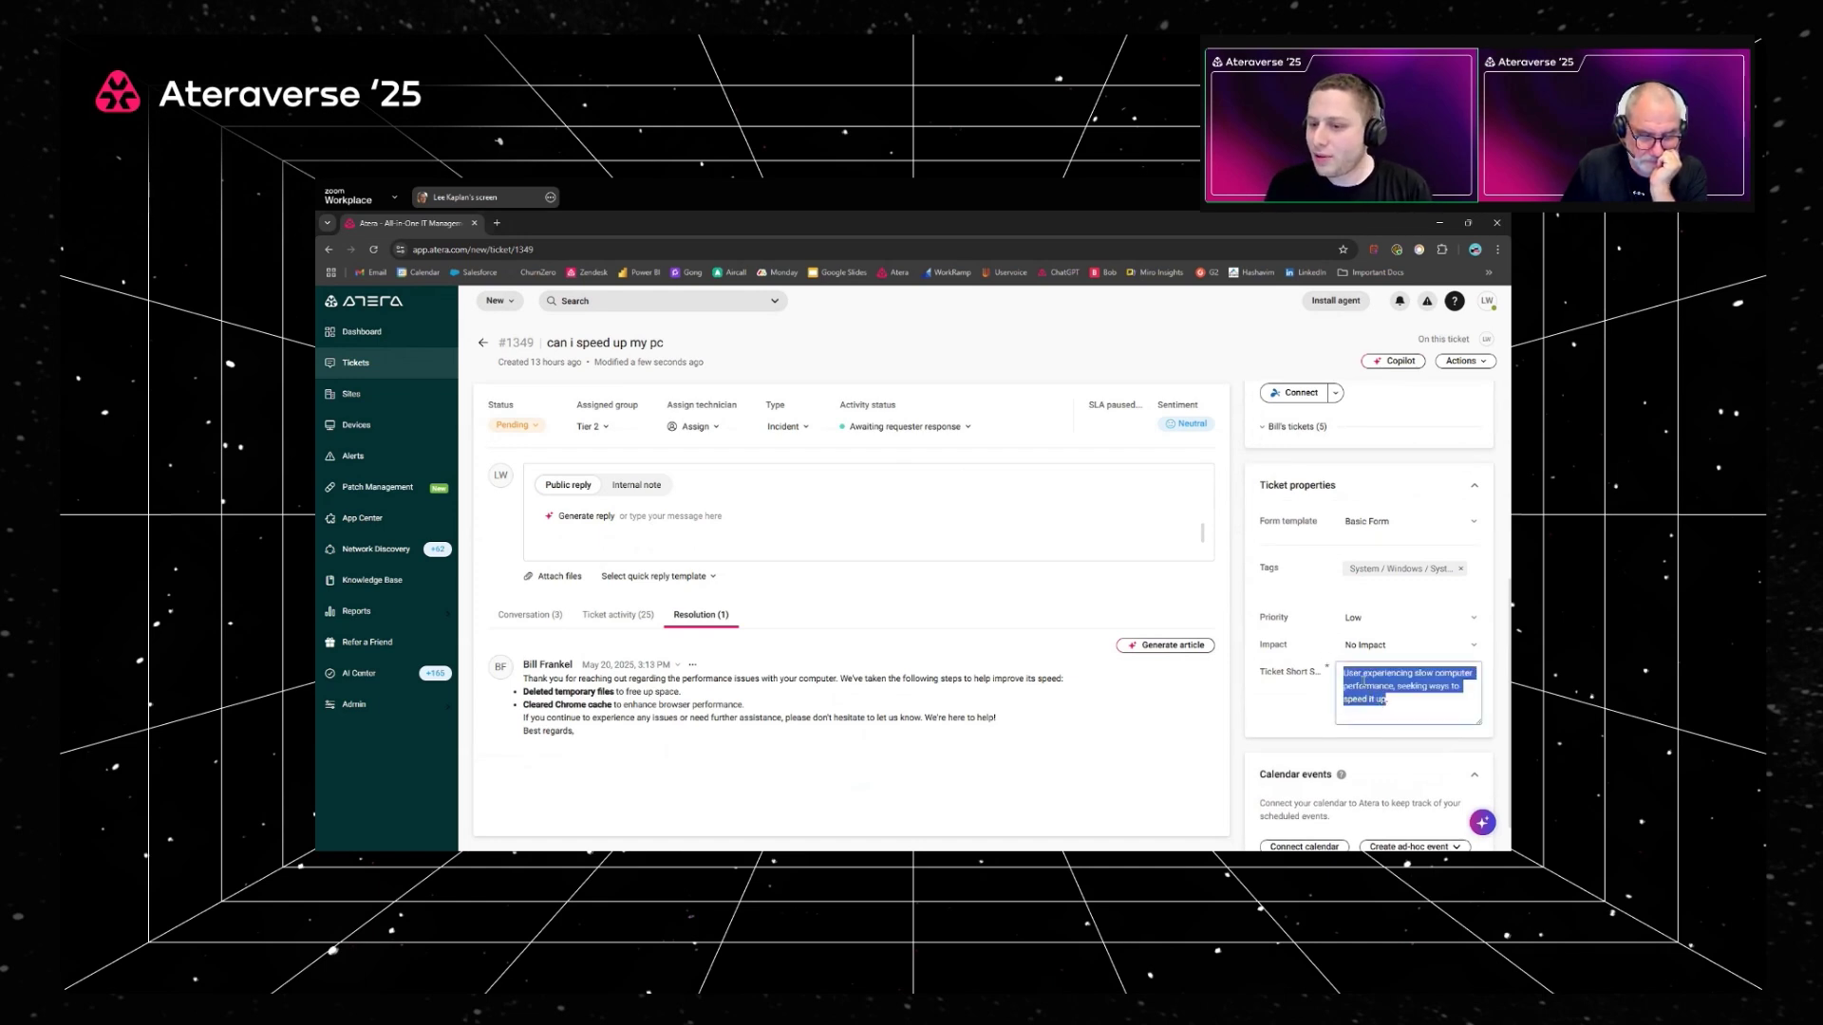
click(1363, 683)
drag(1397, 696, 1033, 556)
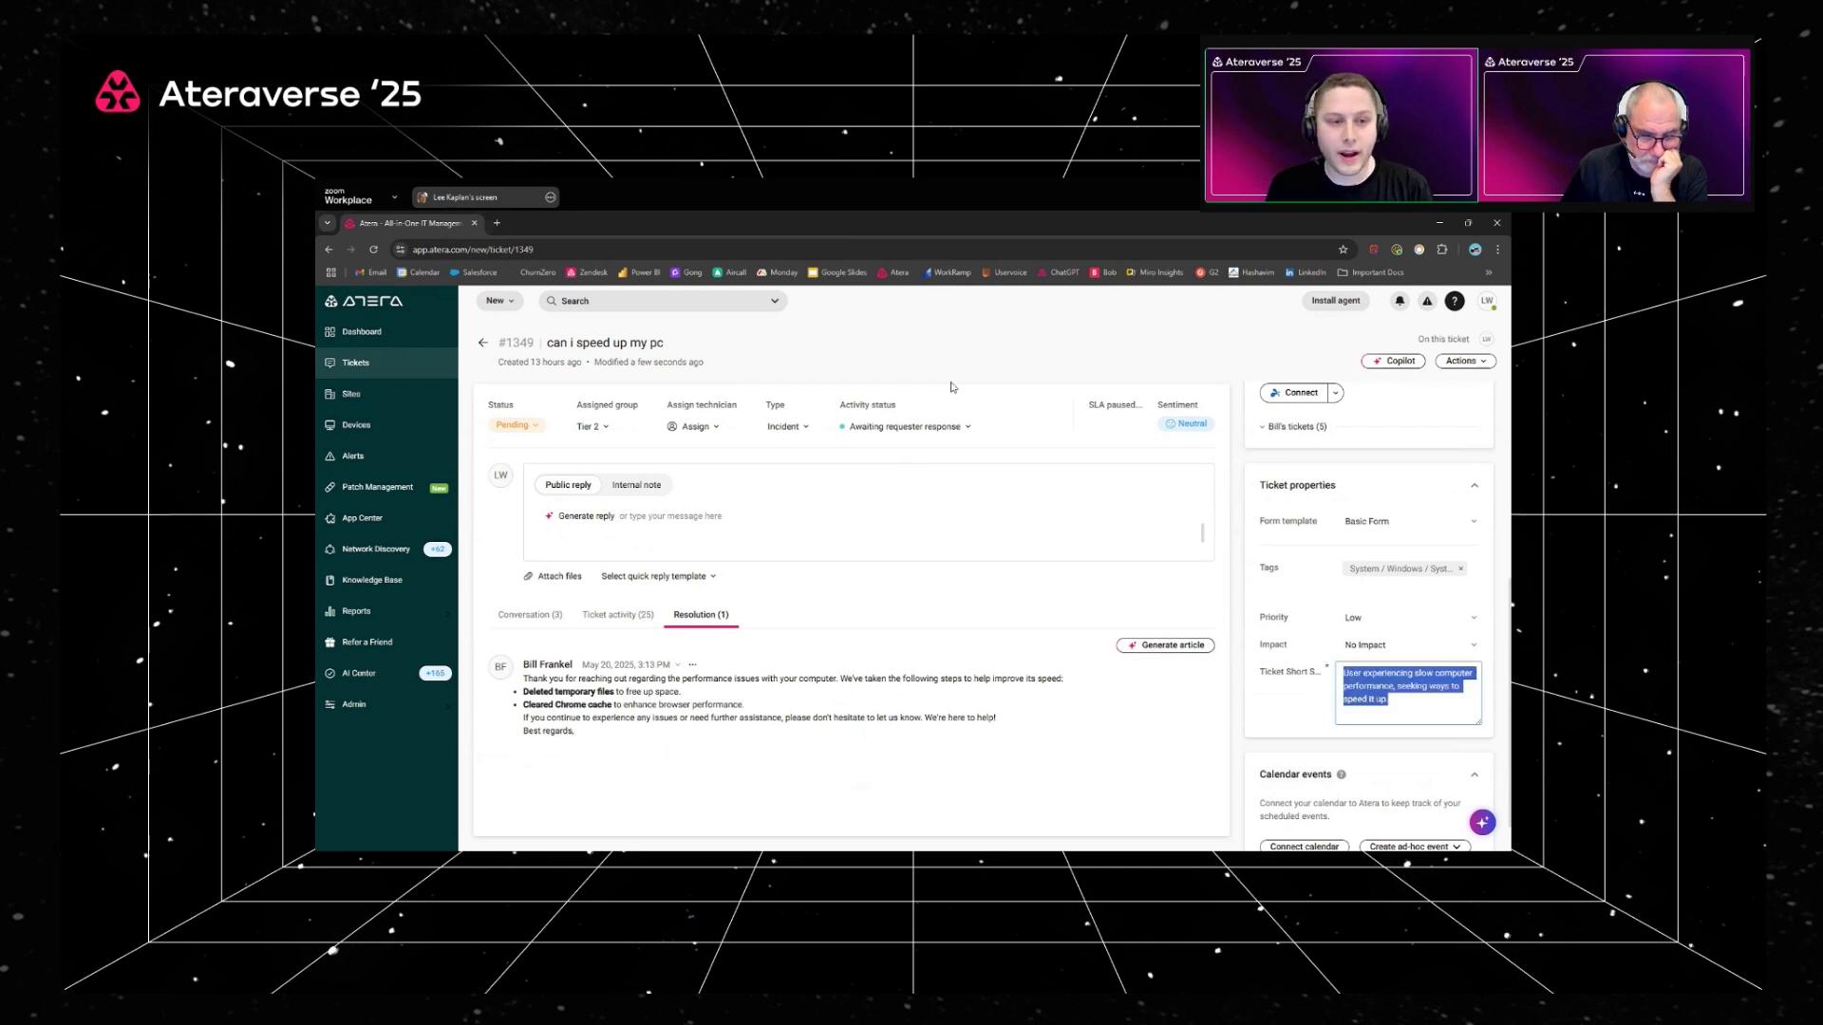
click(655, 448)
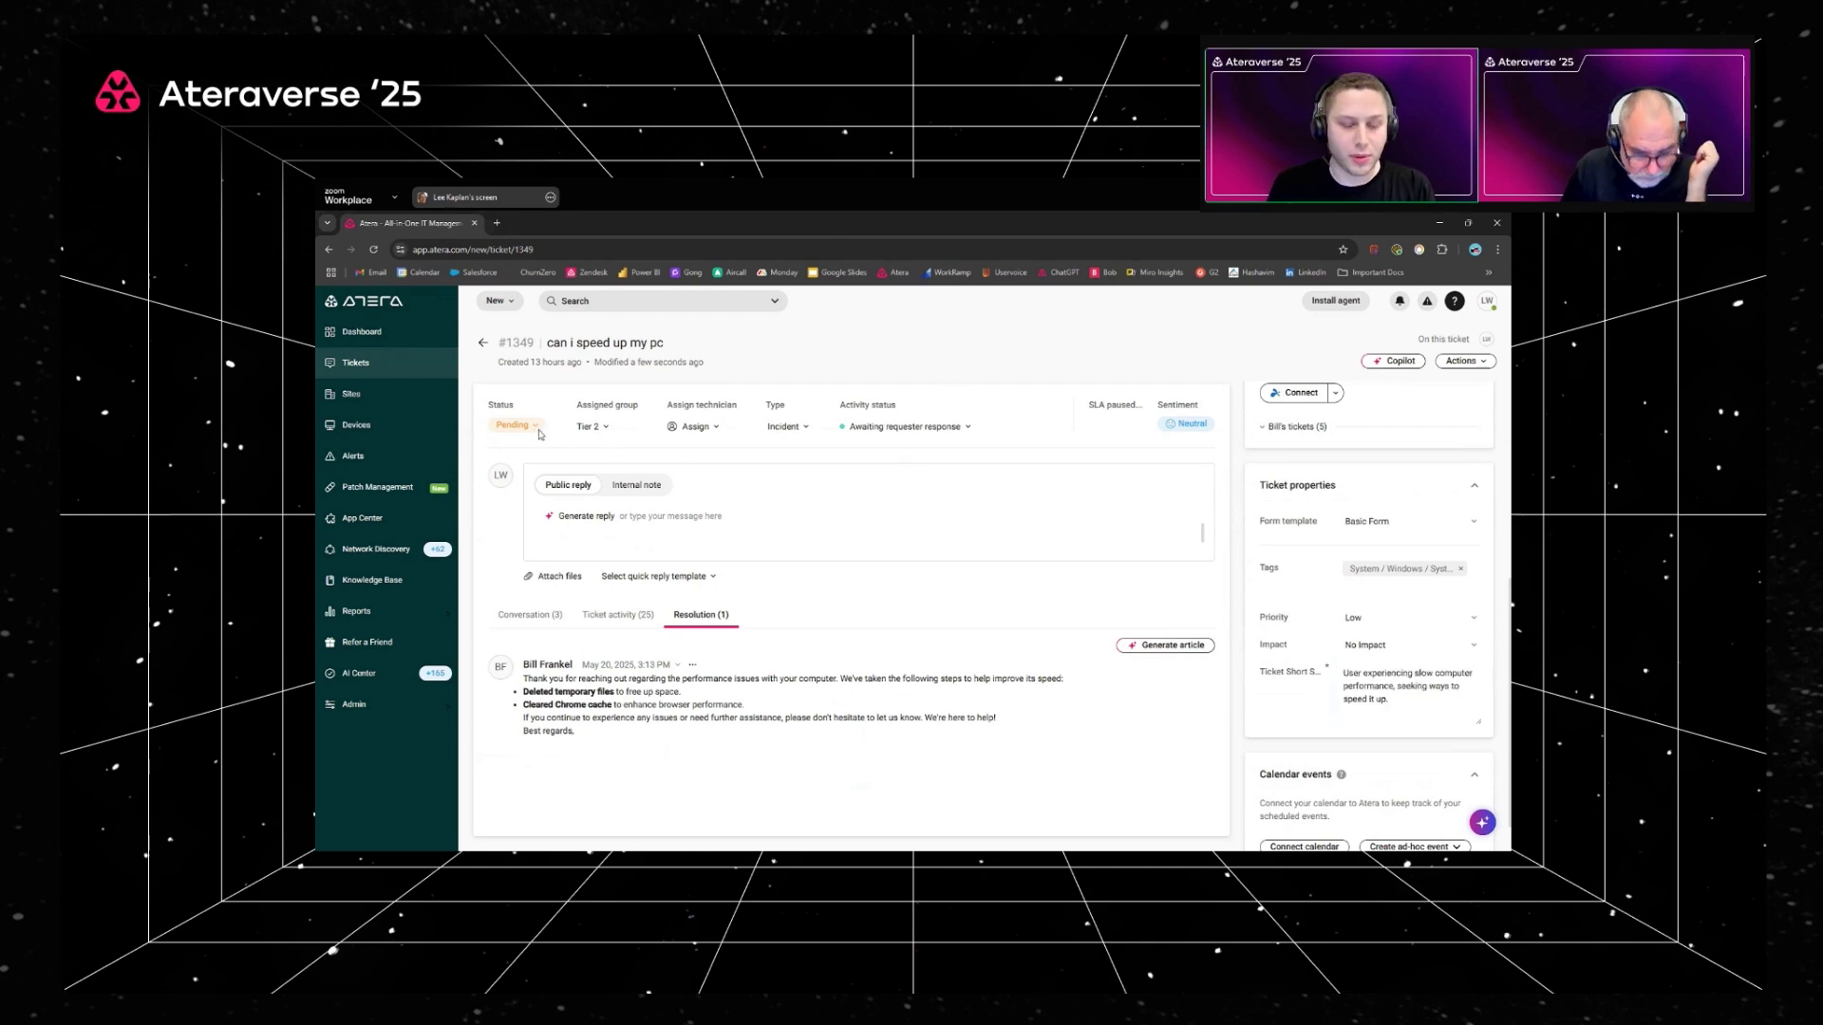
click(1440, 700)
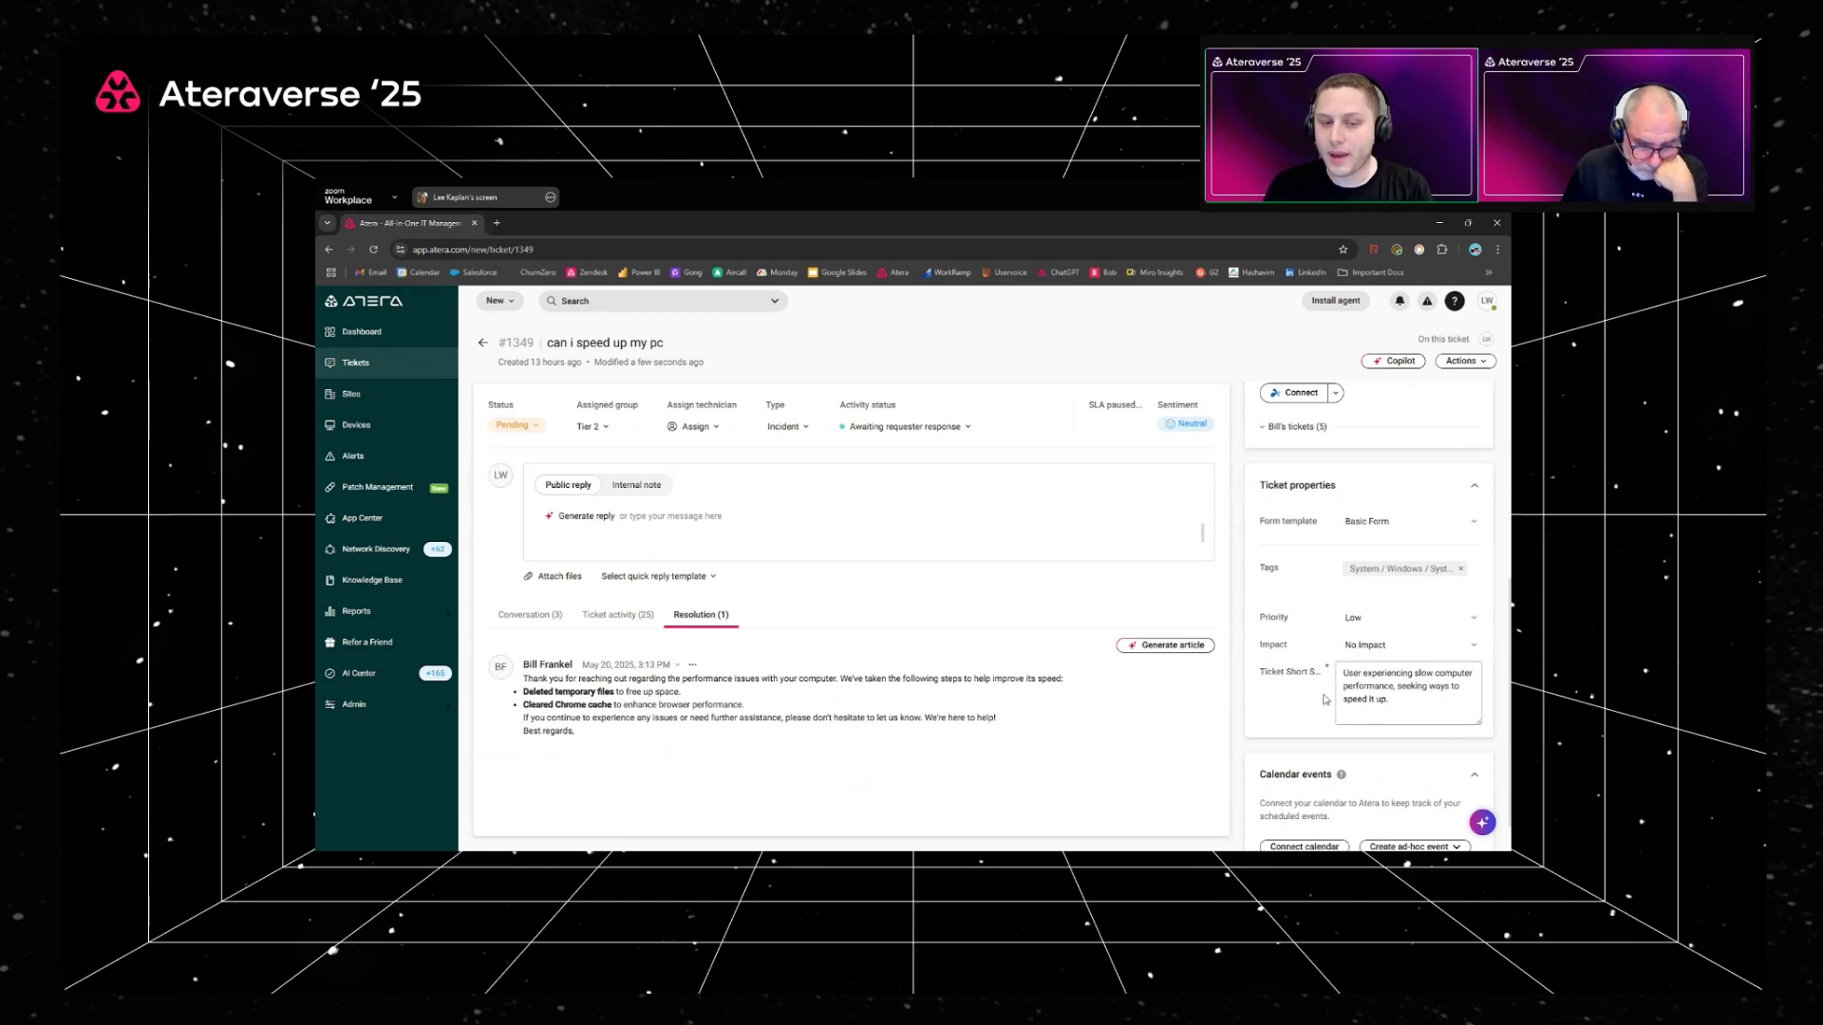
click(706, 399)
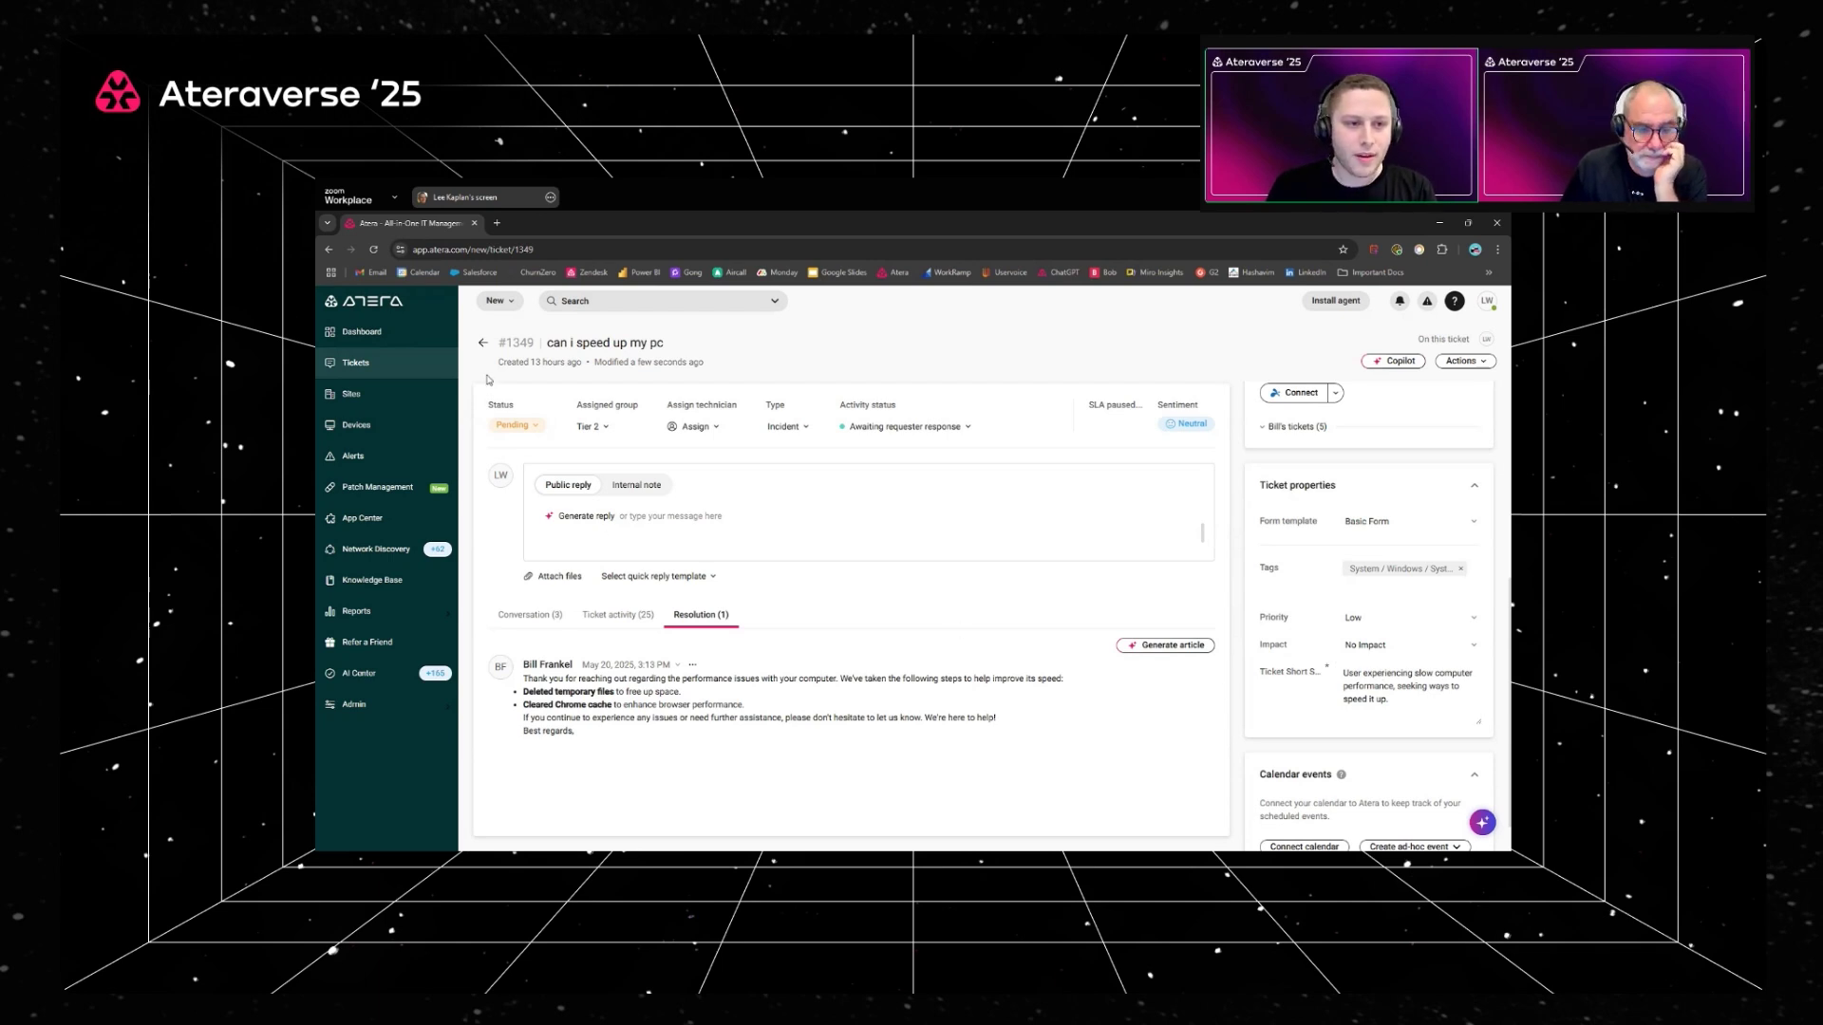
Step: Return to the tickets list, select all the Manhattan tickets and set their status to Pending in bulk
click(484, 346)
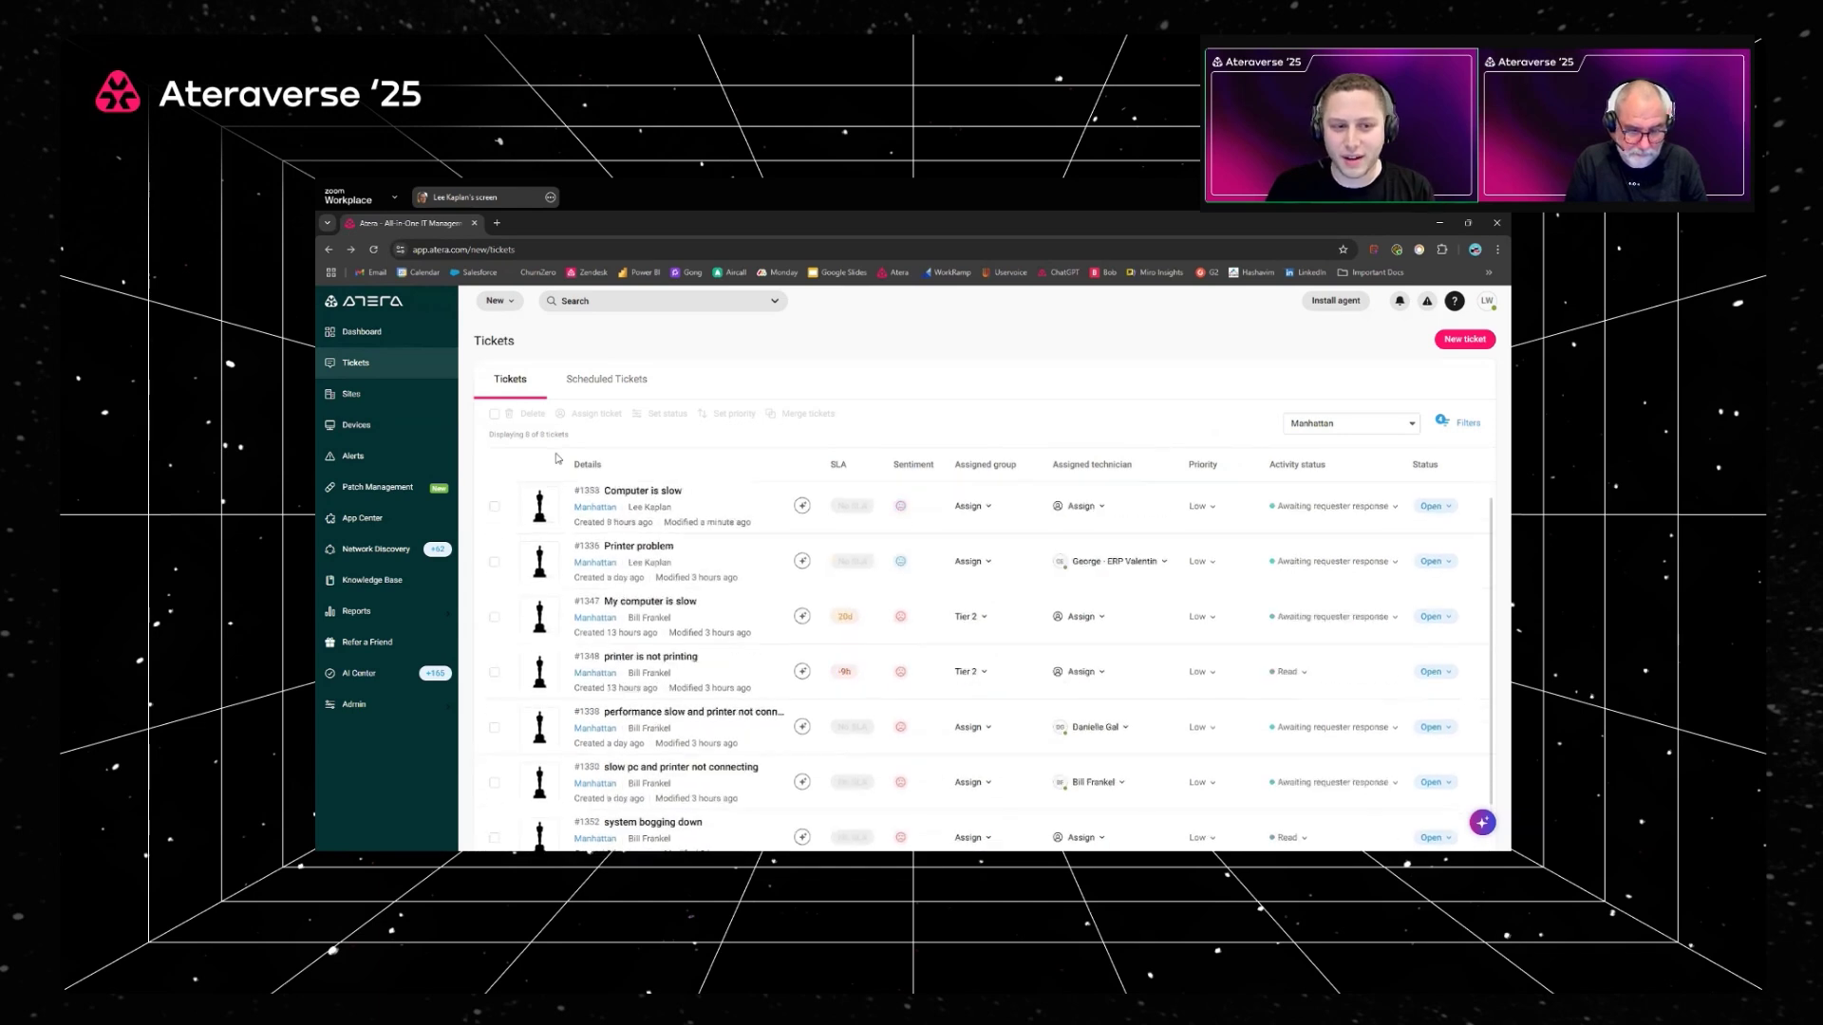
click(494, 415)
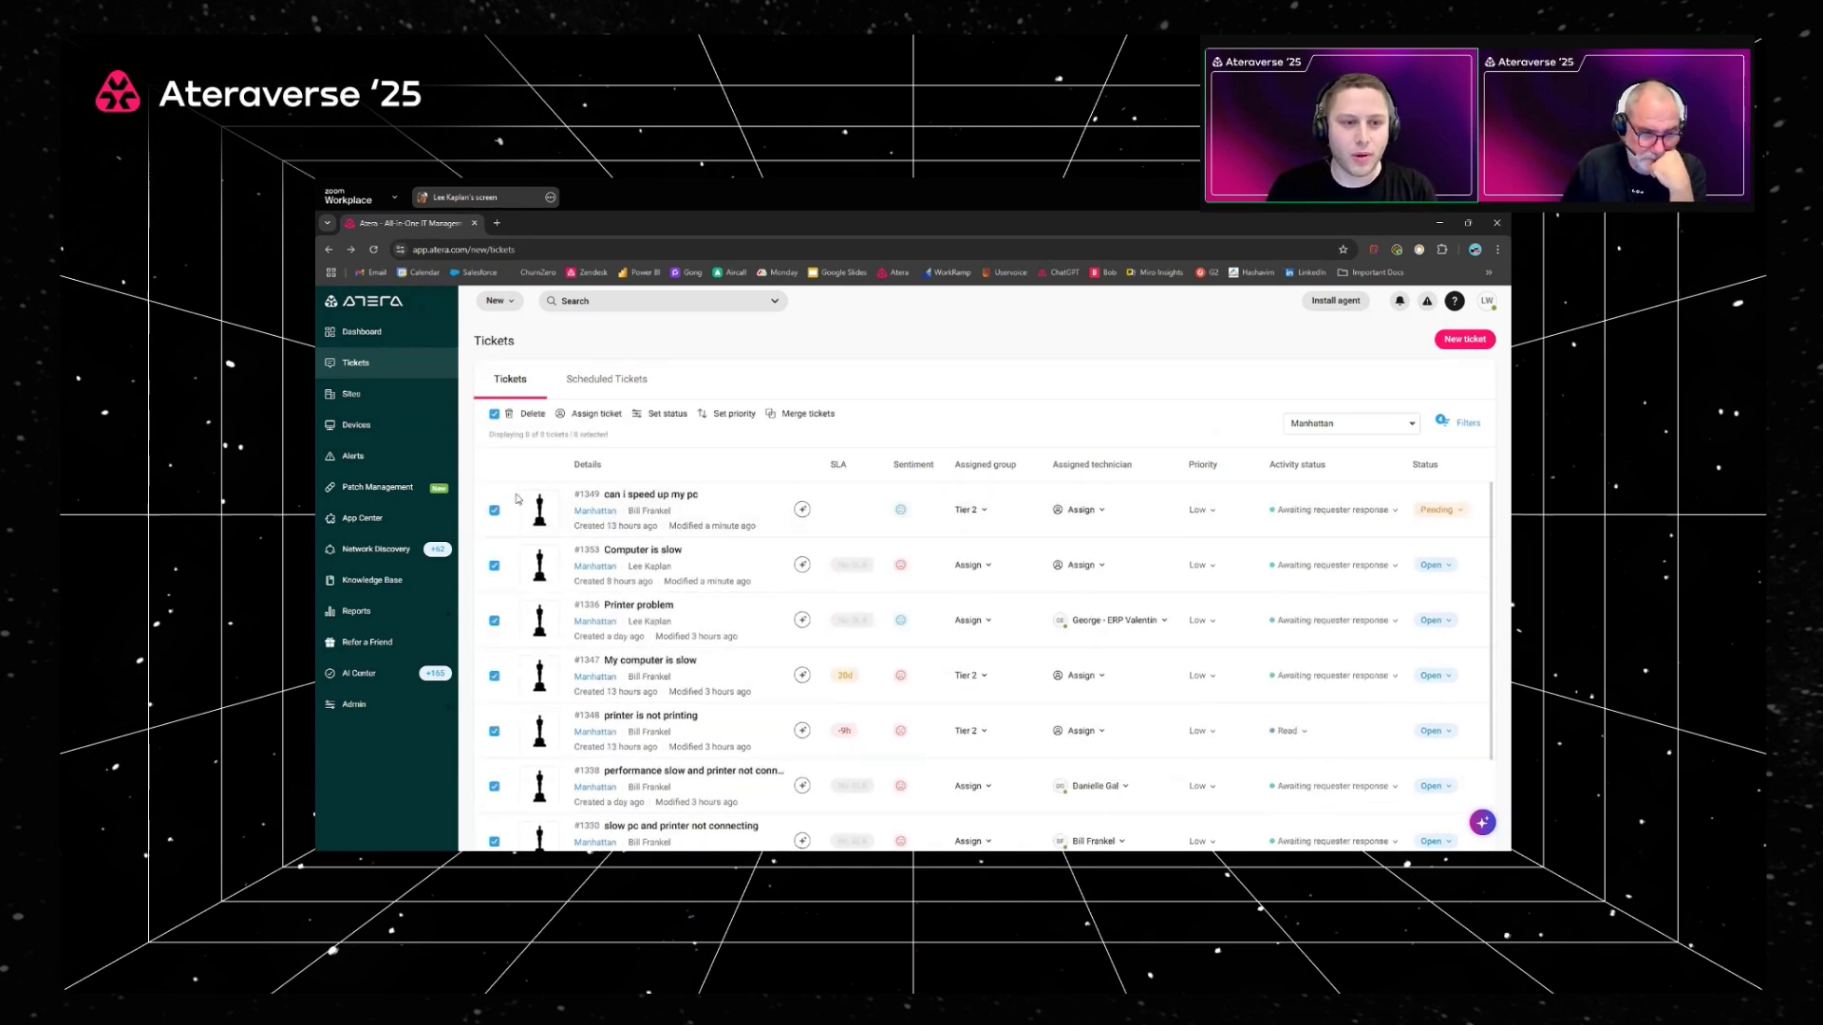
click(654, 418)
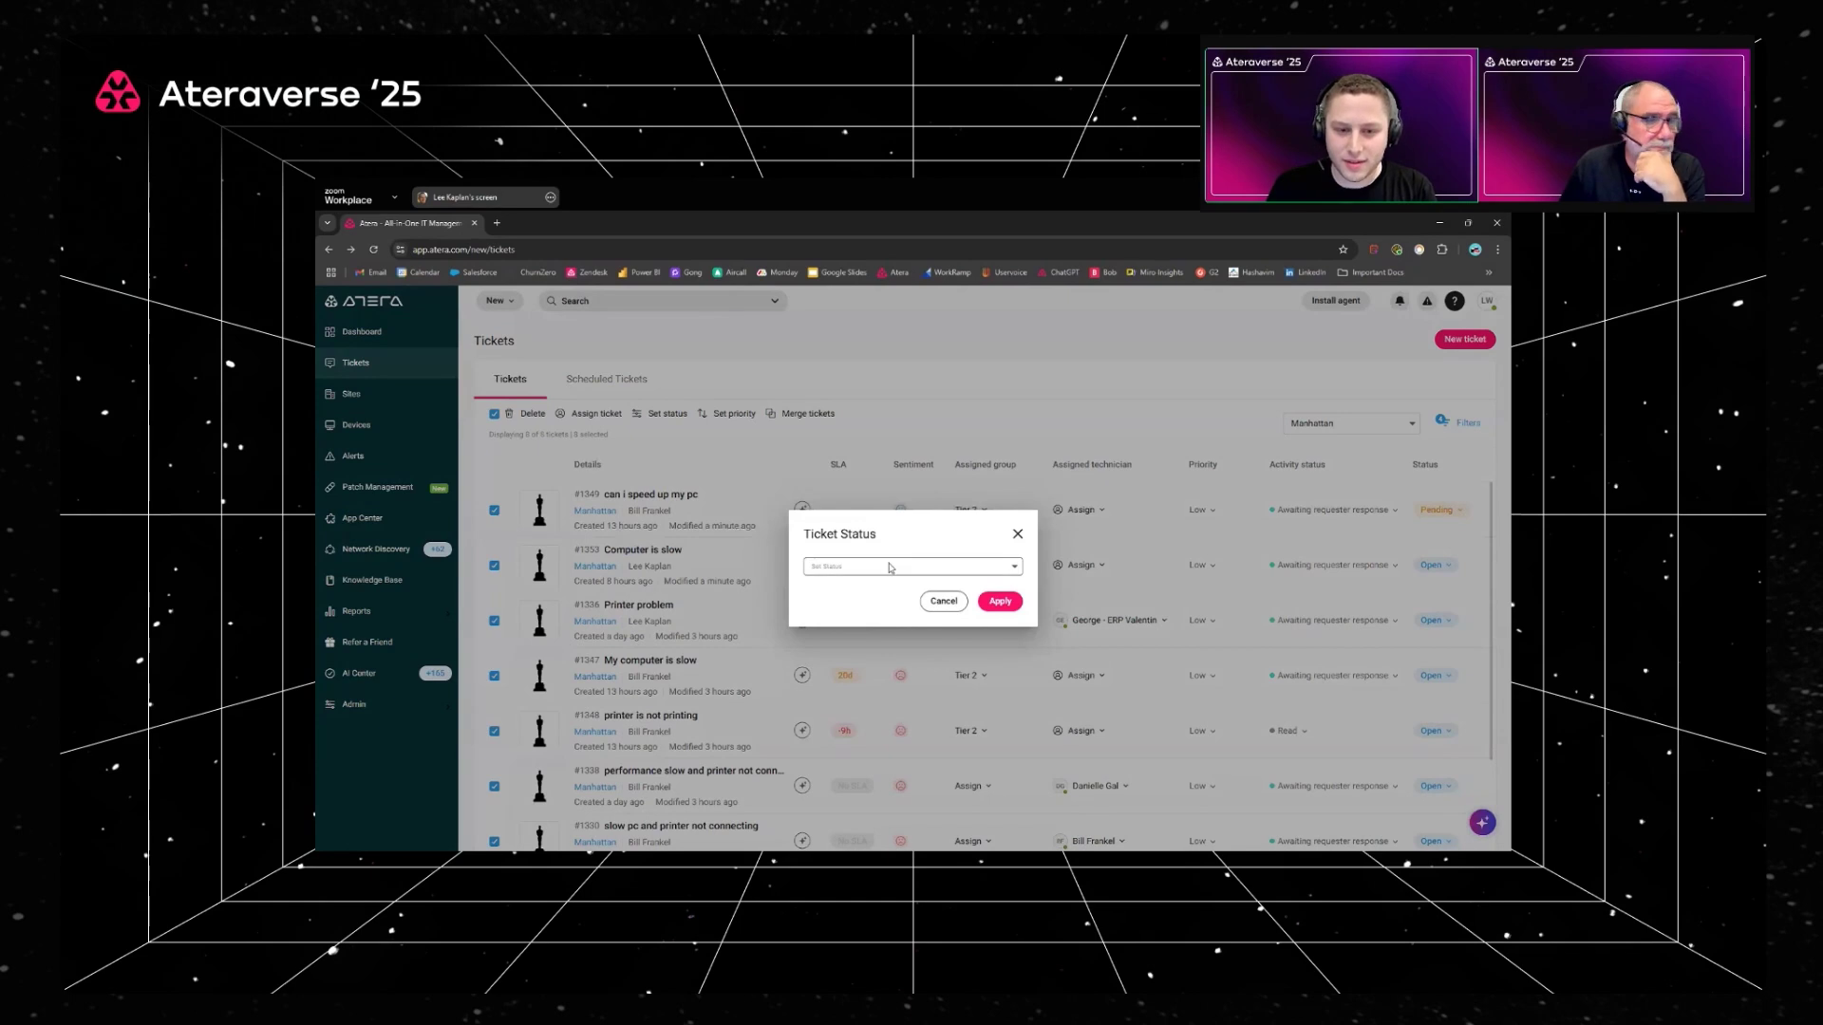
click(889, 567)
scroll(869, 622, down, 3)
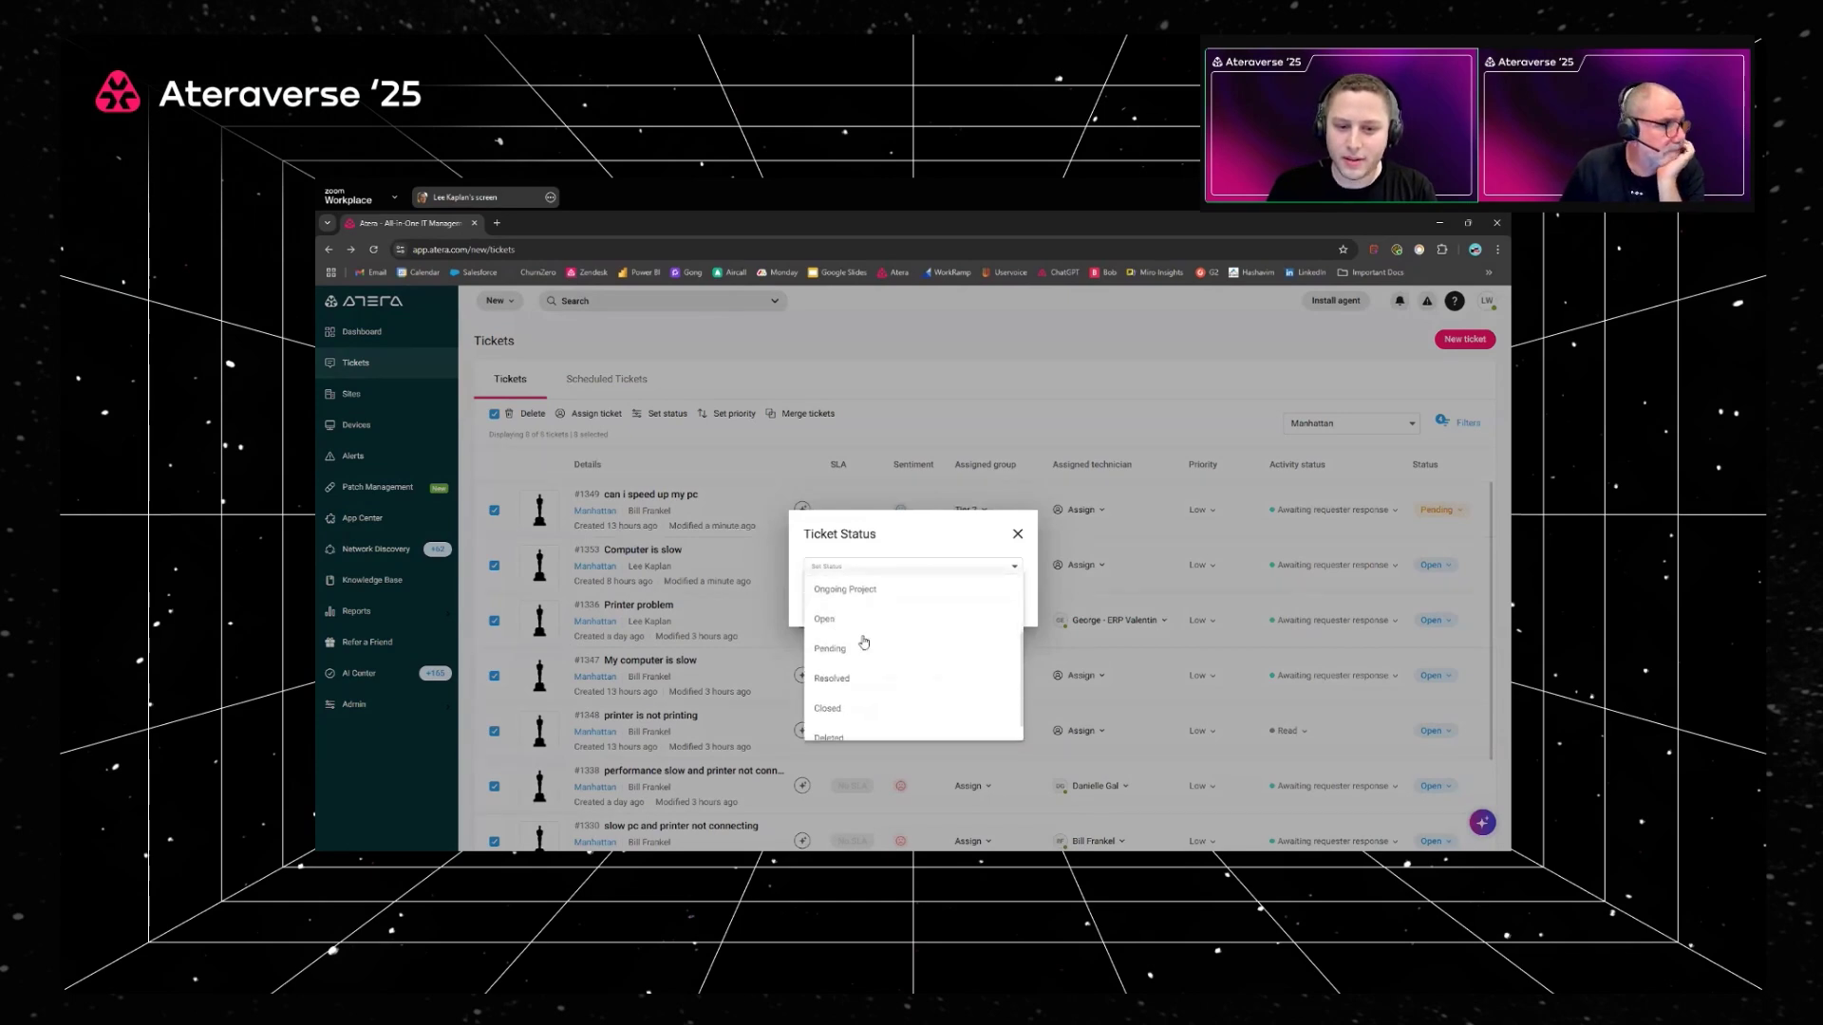
click(858, 647)
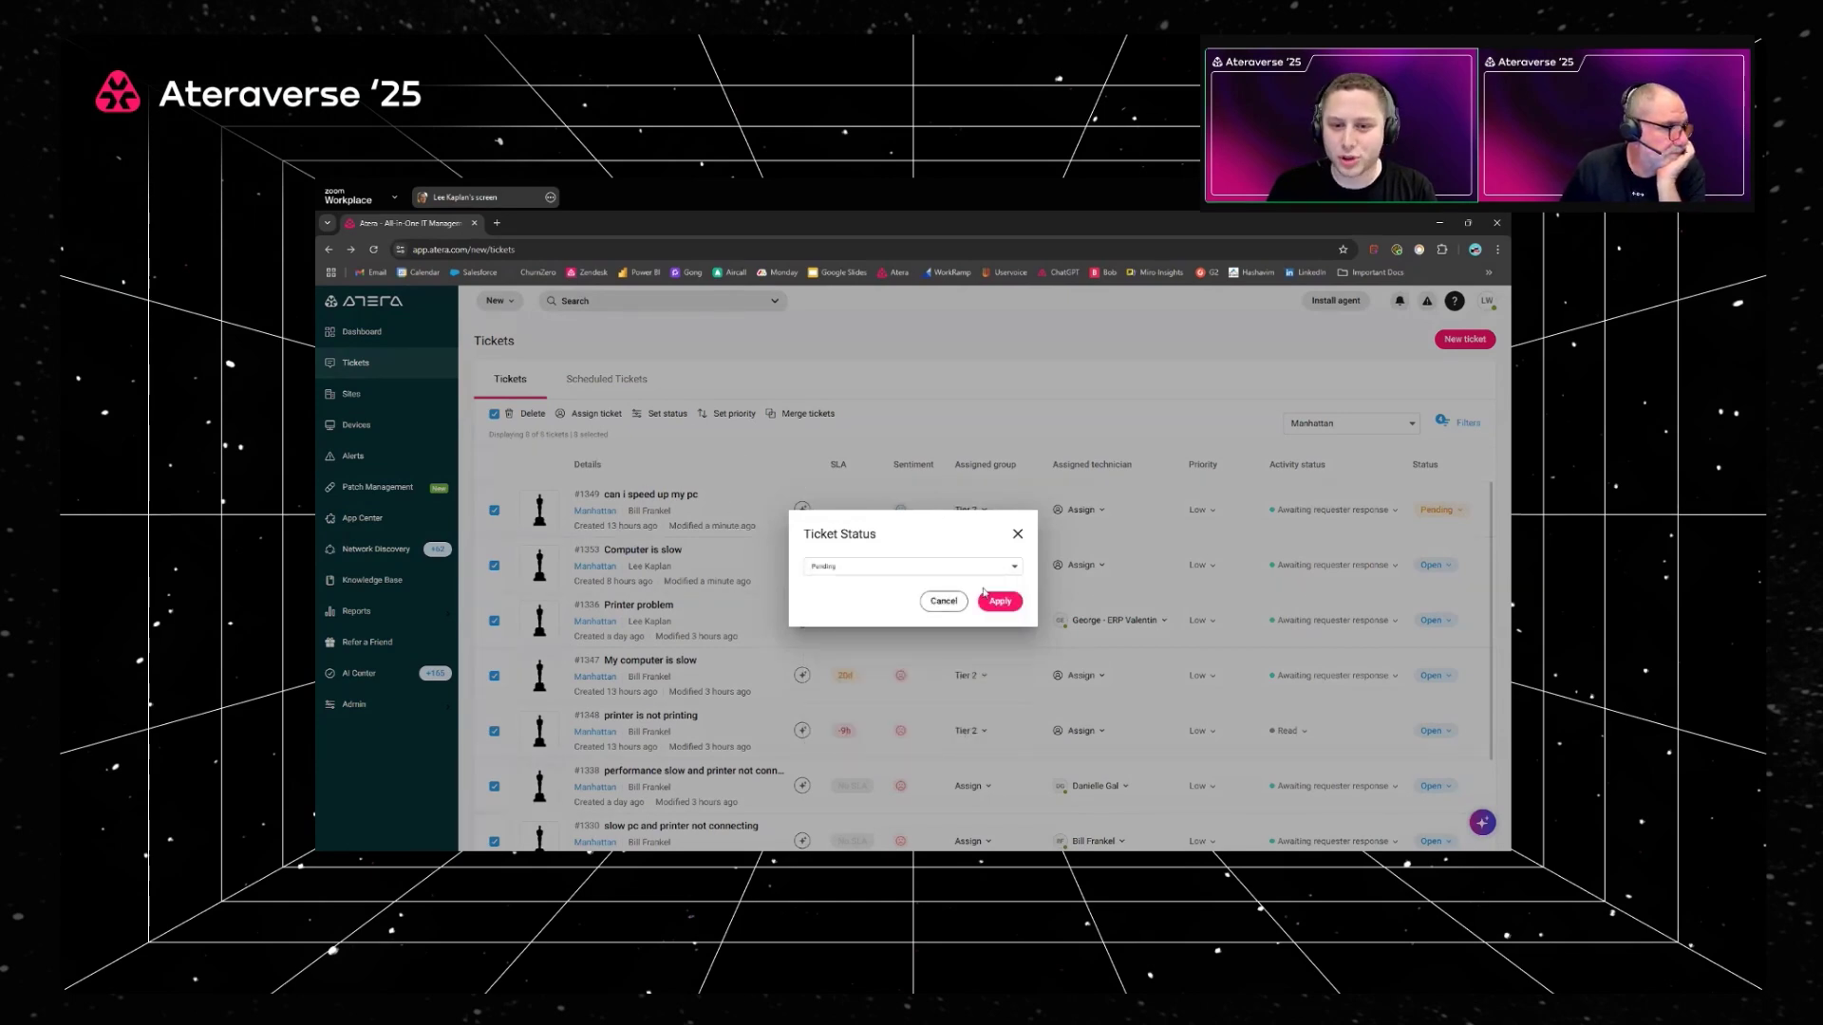
click(1007, 604)
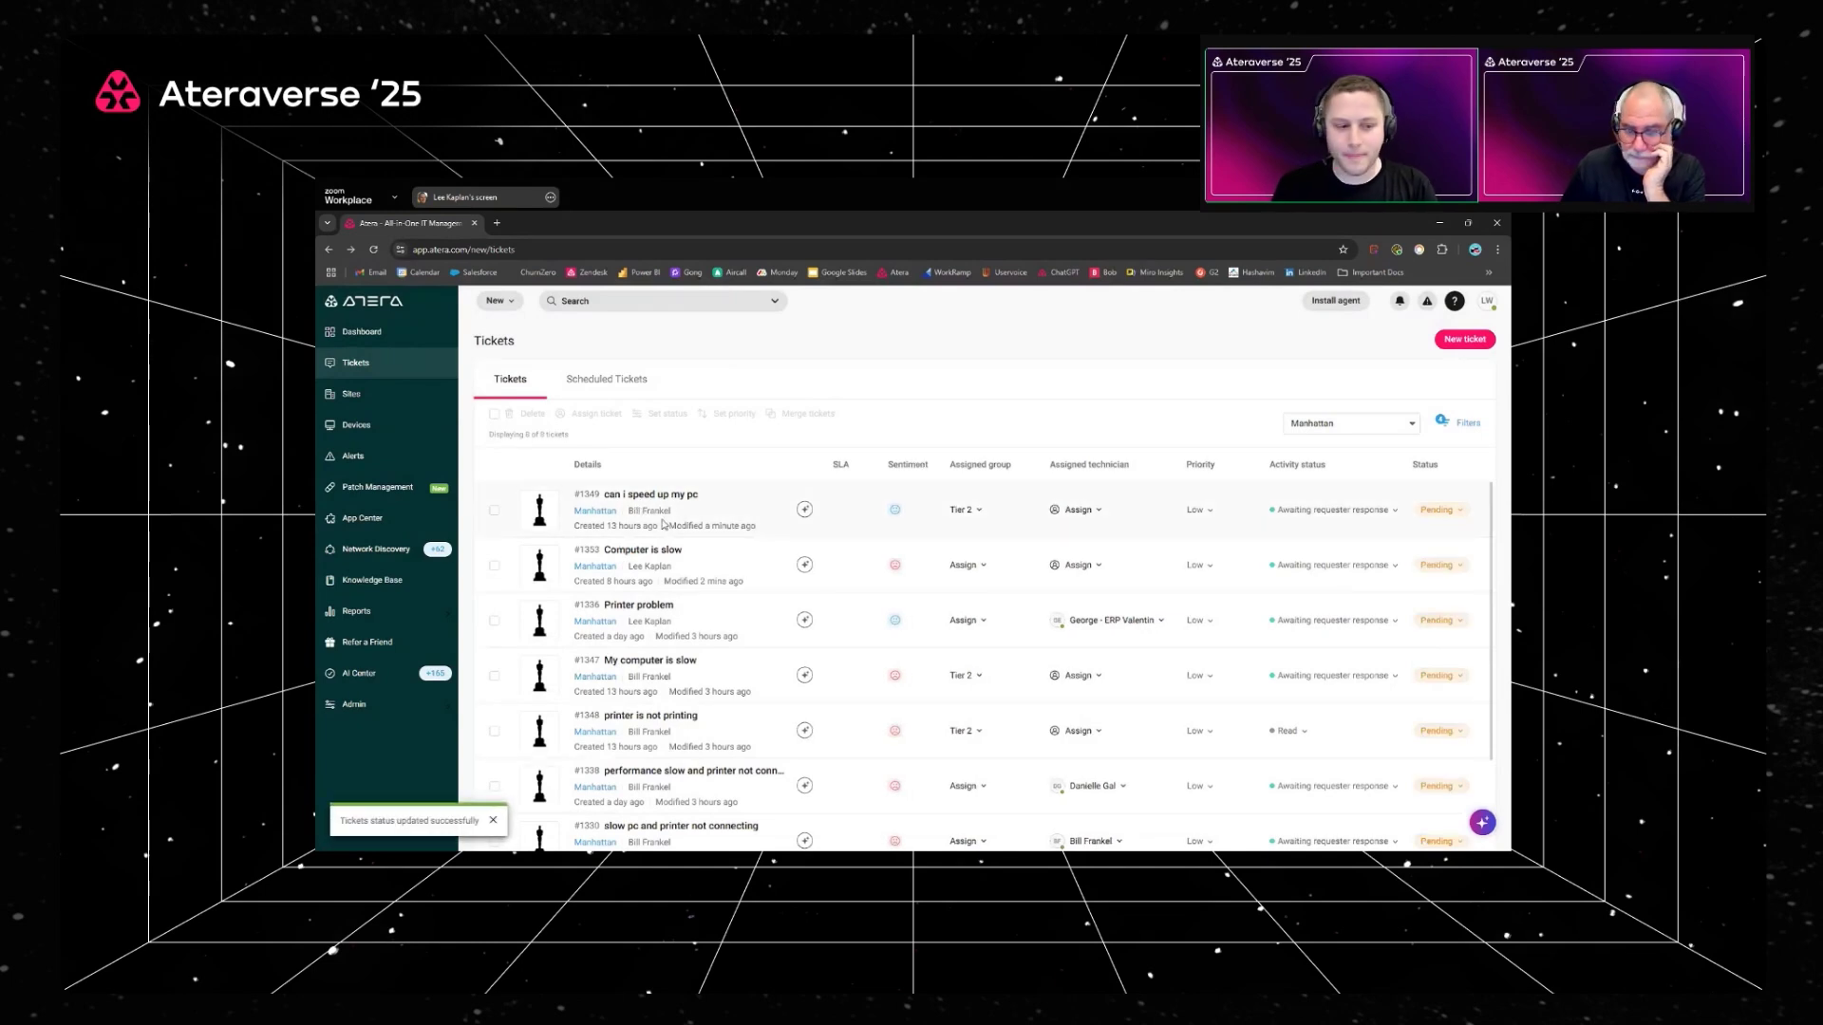
Step: Go to the reports and build a new analytical report from the Tickets dataset
click(365, 612)
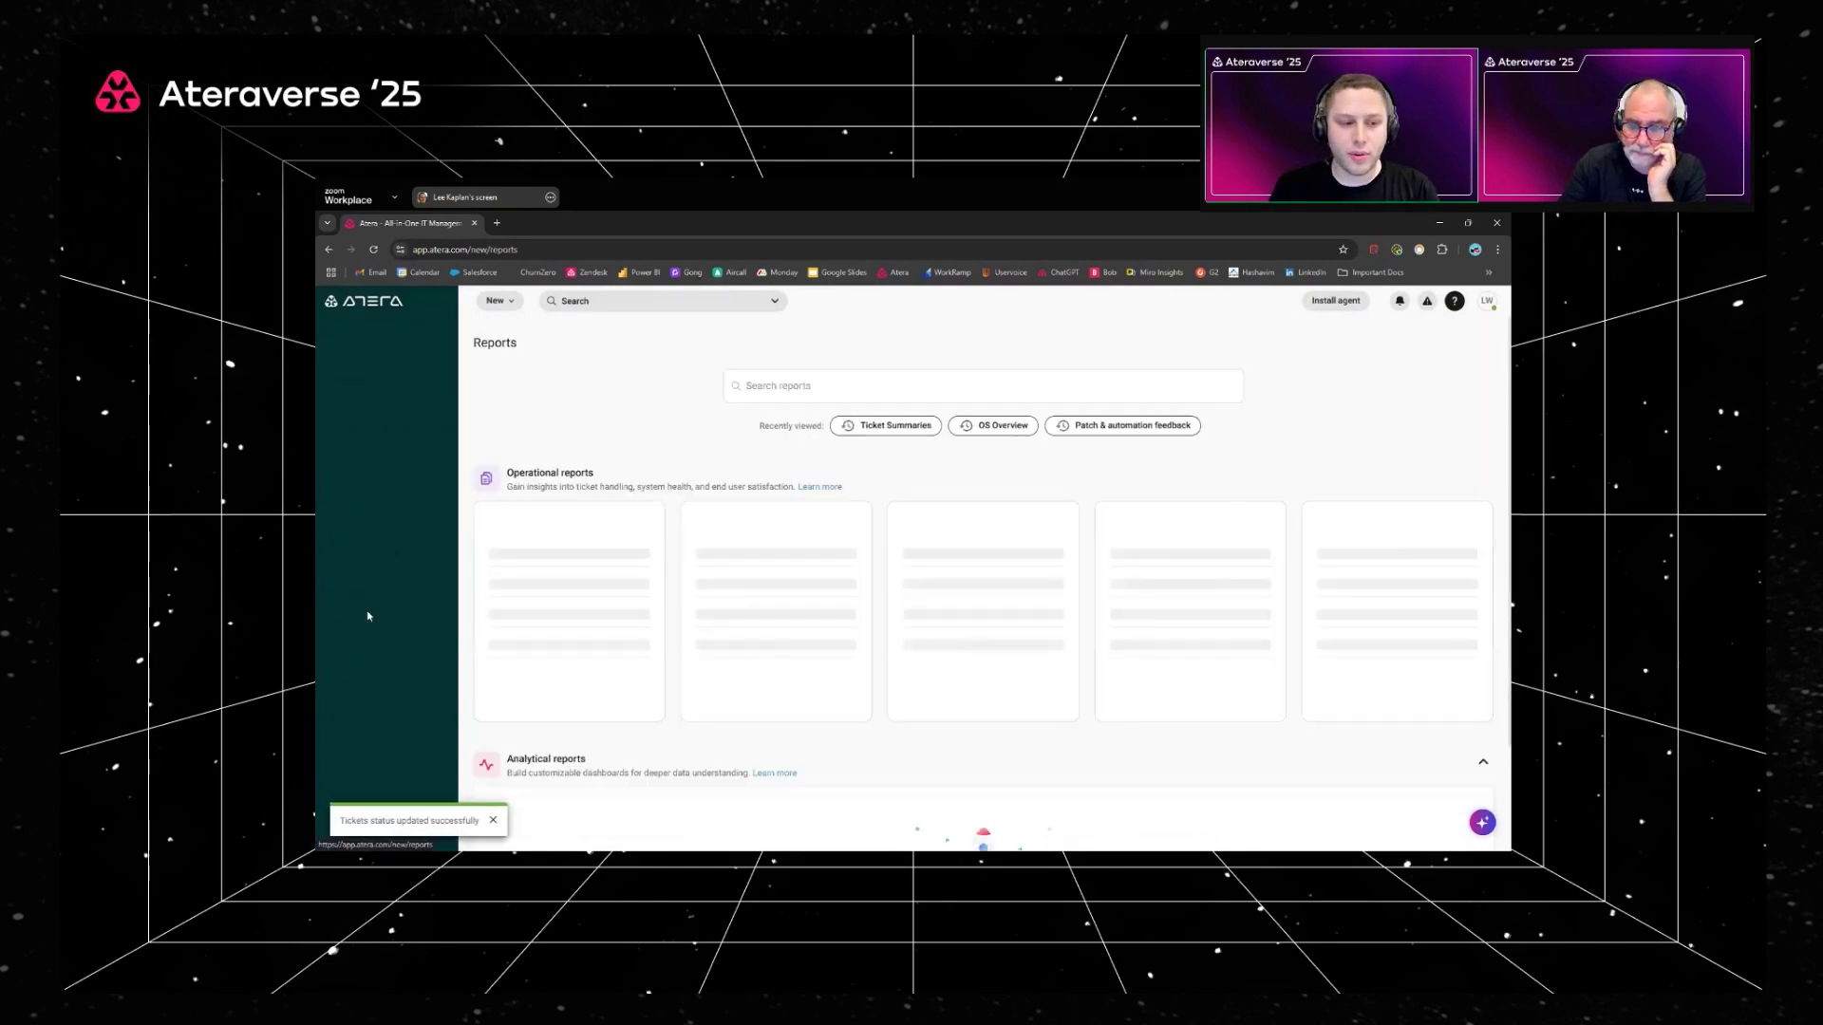
scroll(631, 455, down, 2)
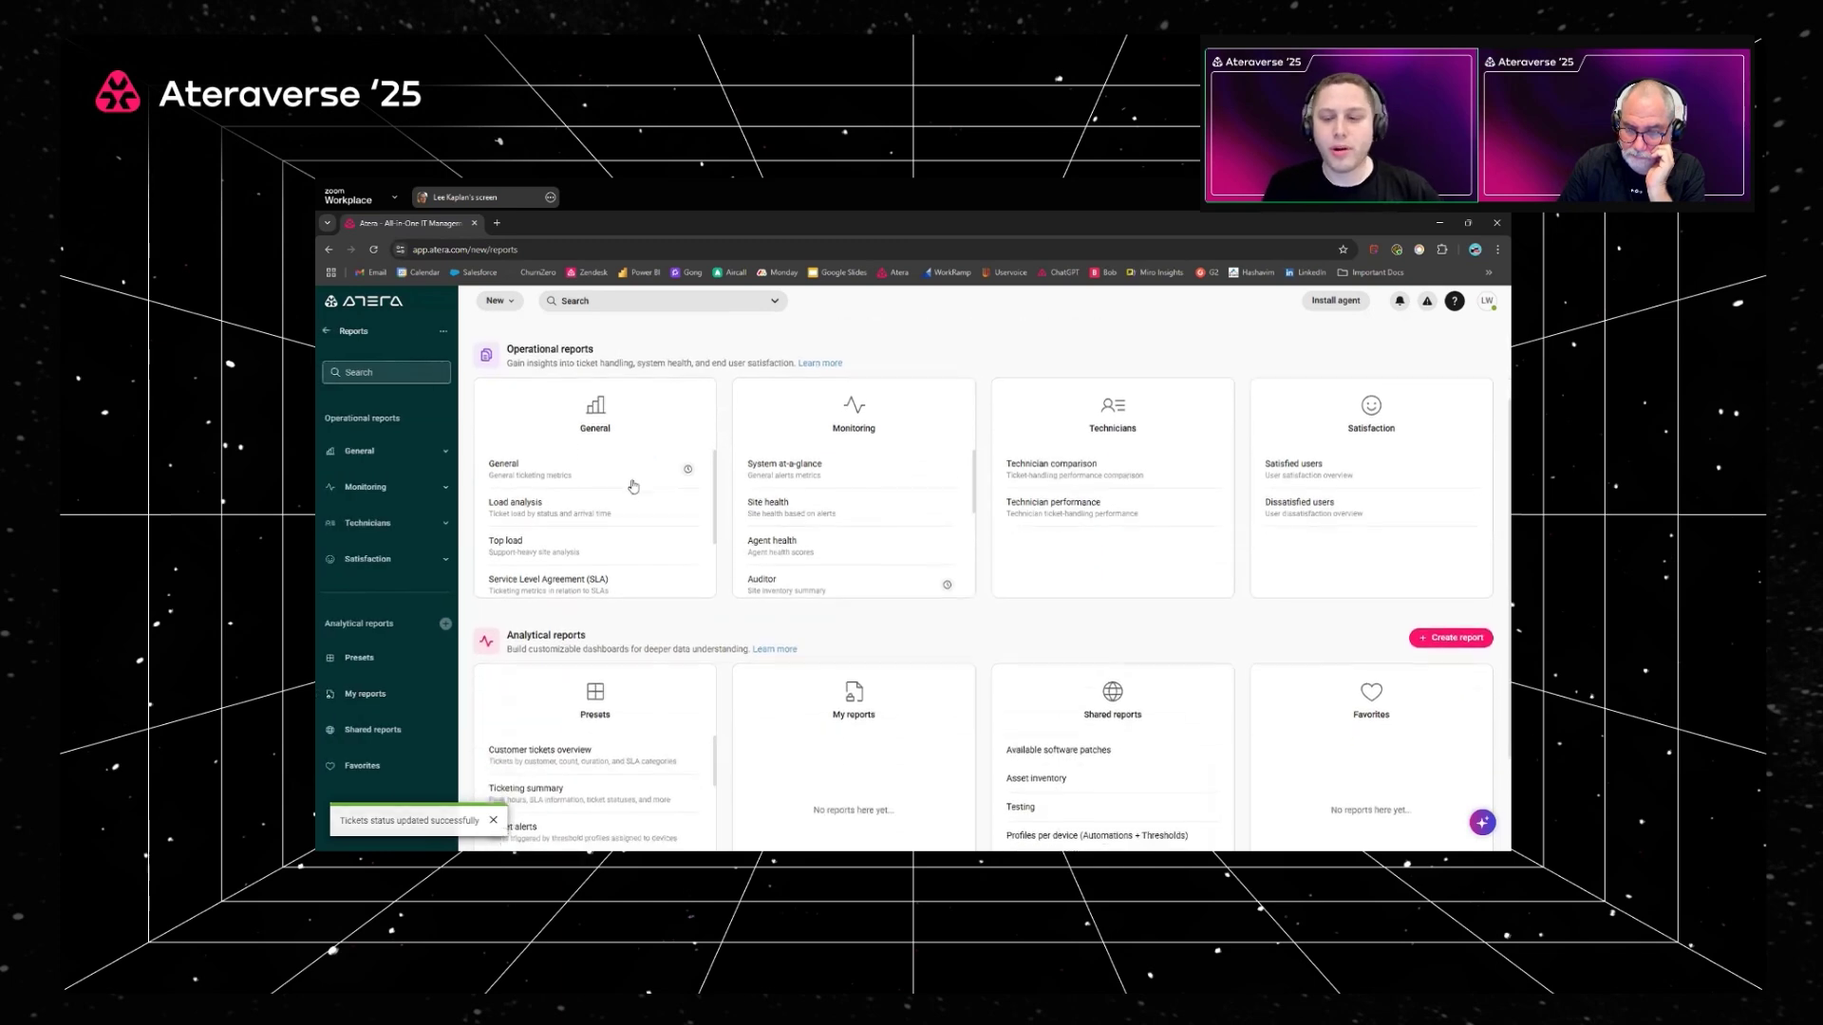
scroll(622, 513, up, 2)
scroll(538, 630, down, 2)
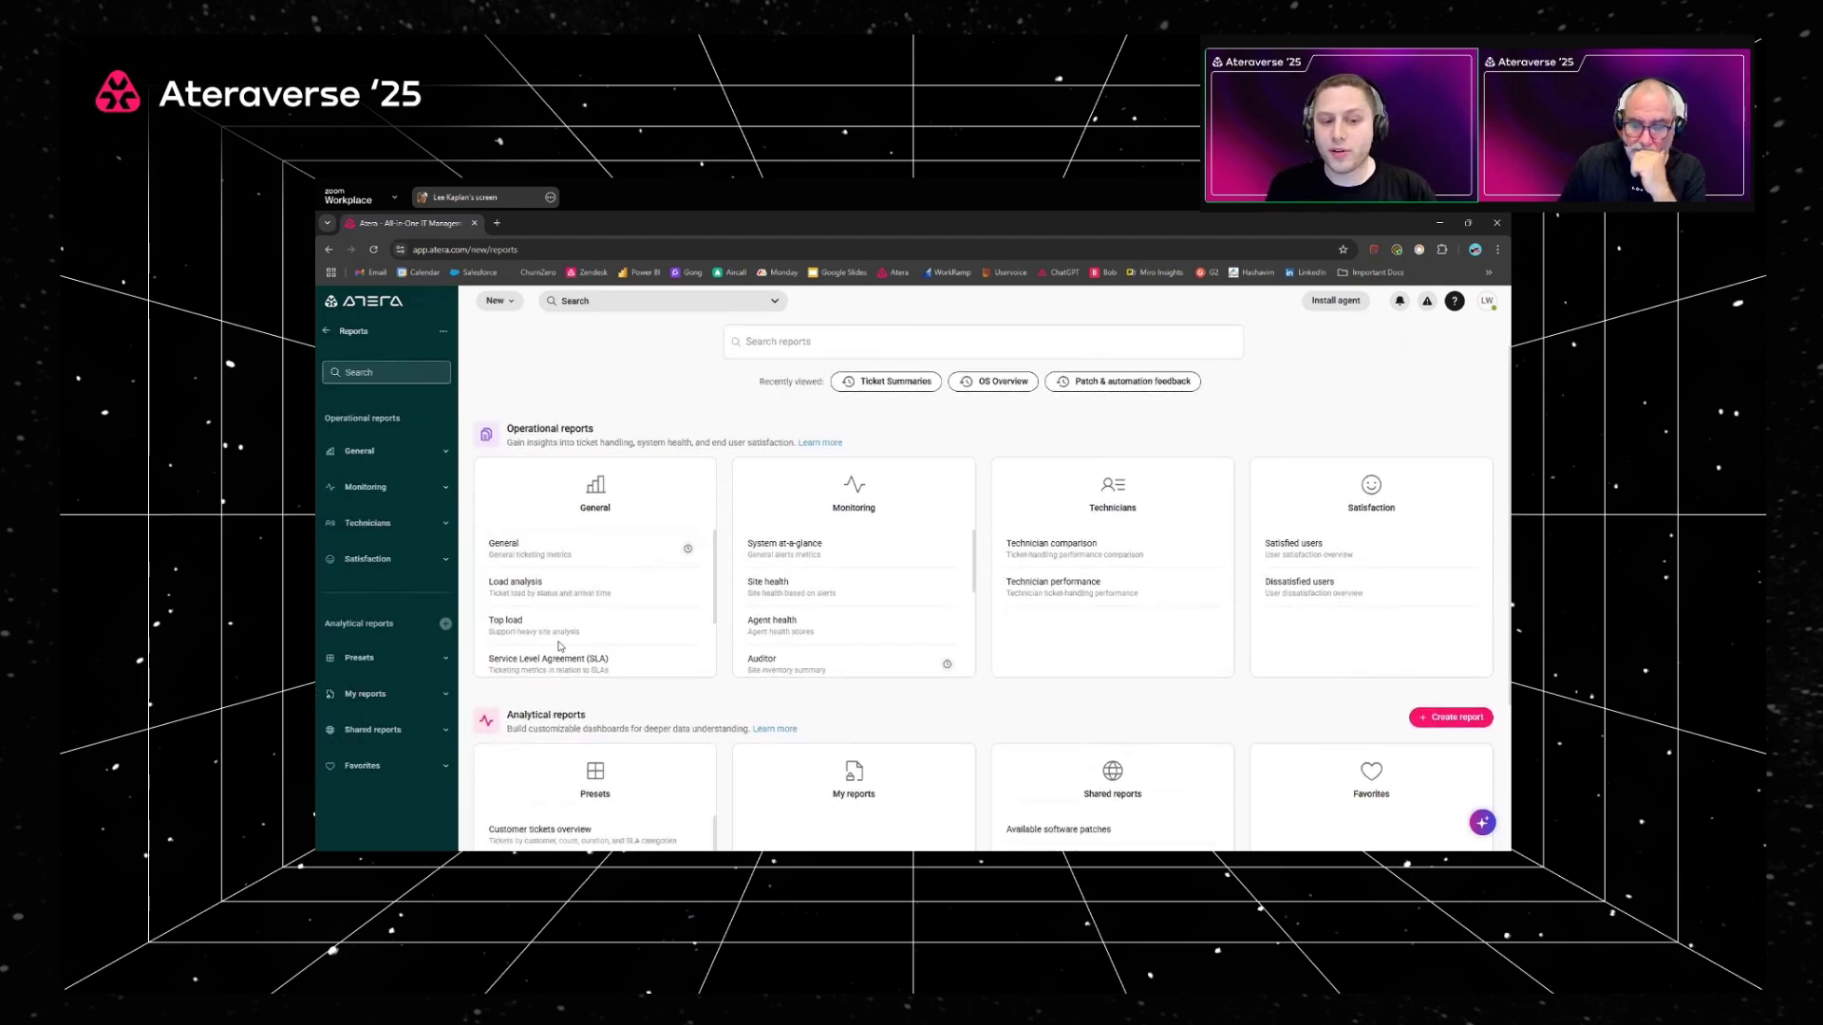
triple_click(539, 630)
click(790, 630)
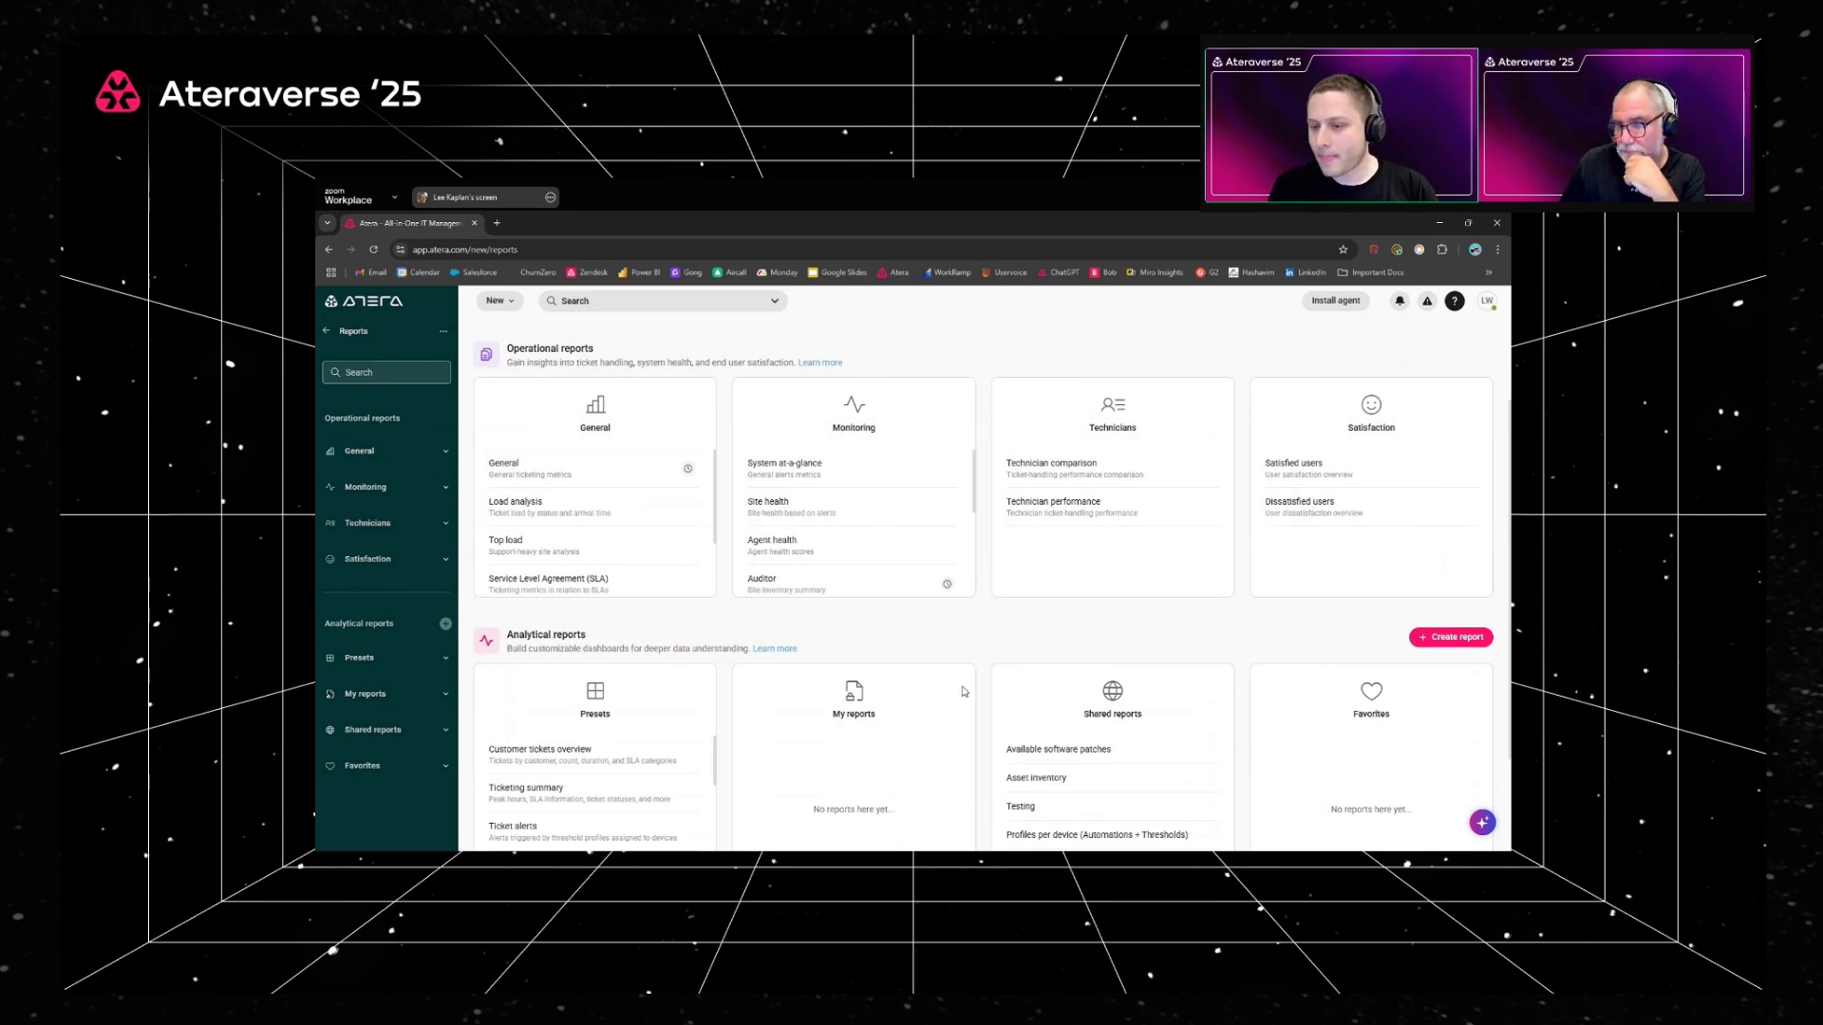
click(1423, 640)
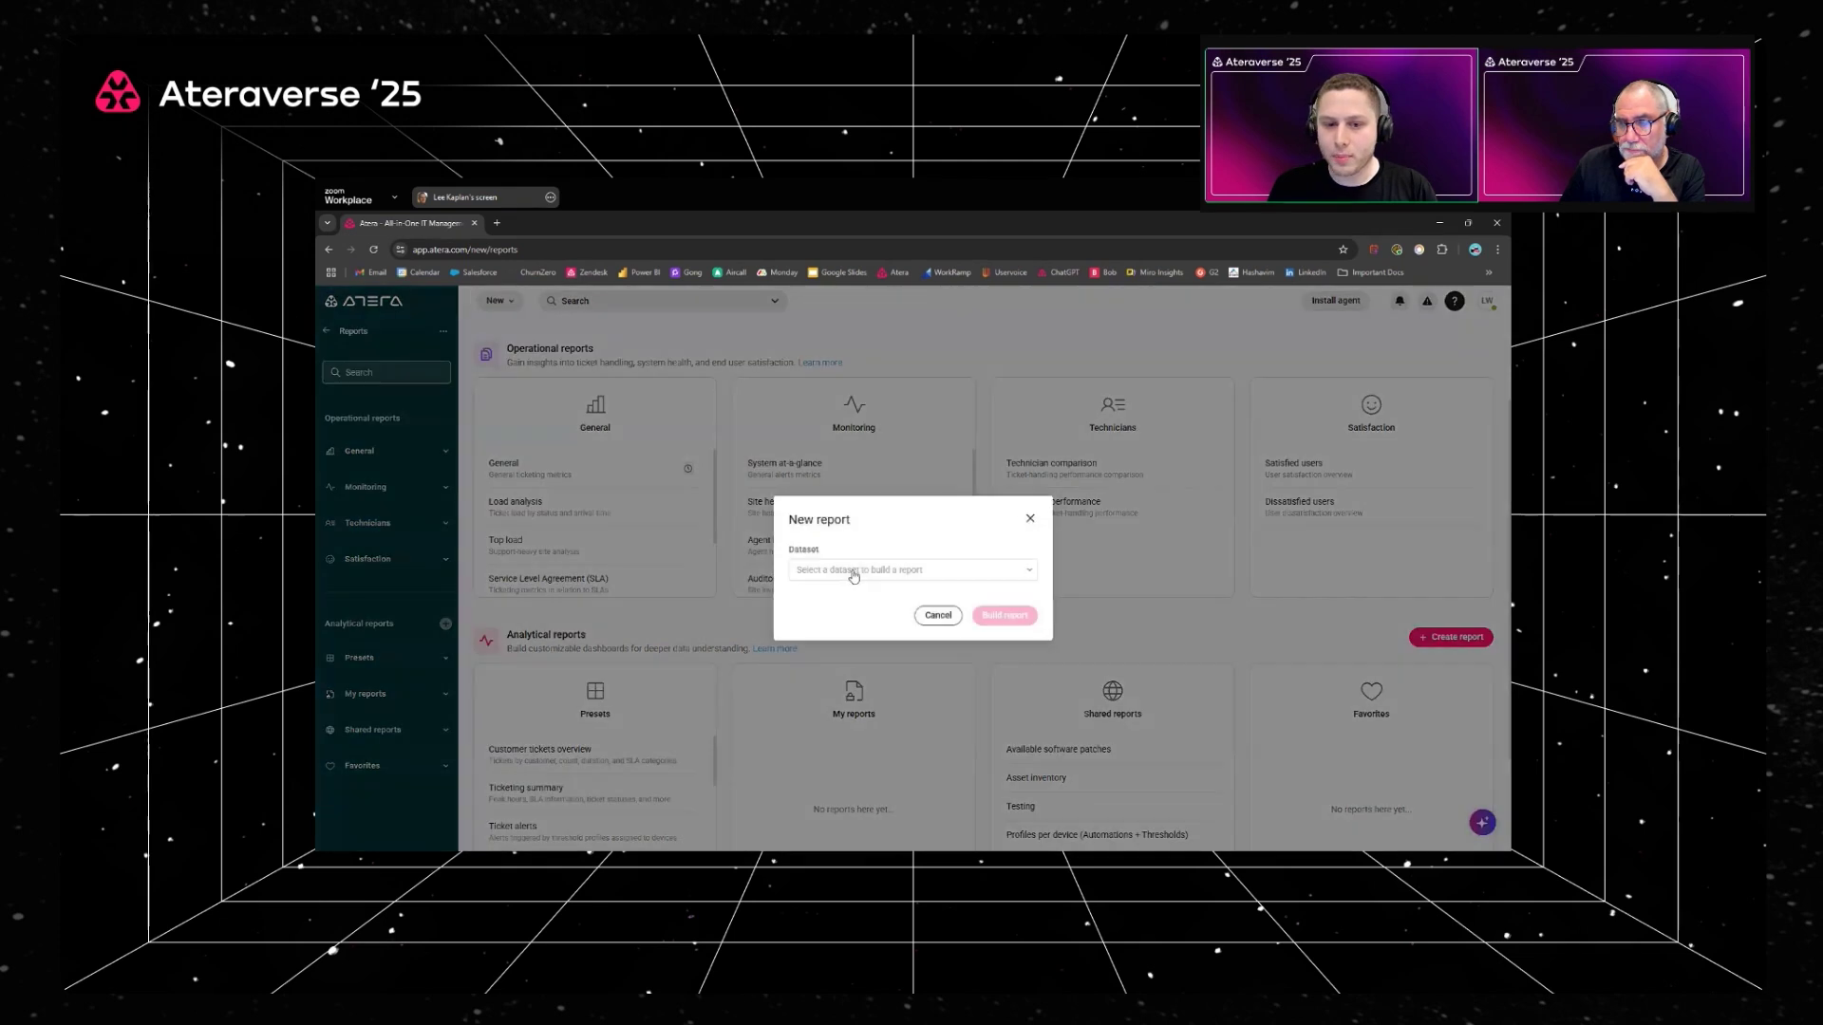
click(844, 570)
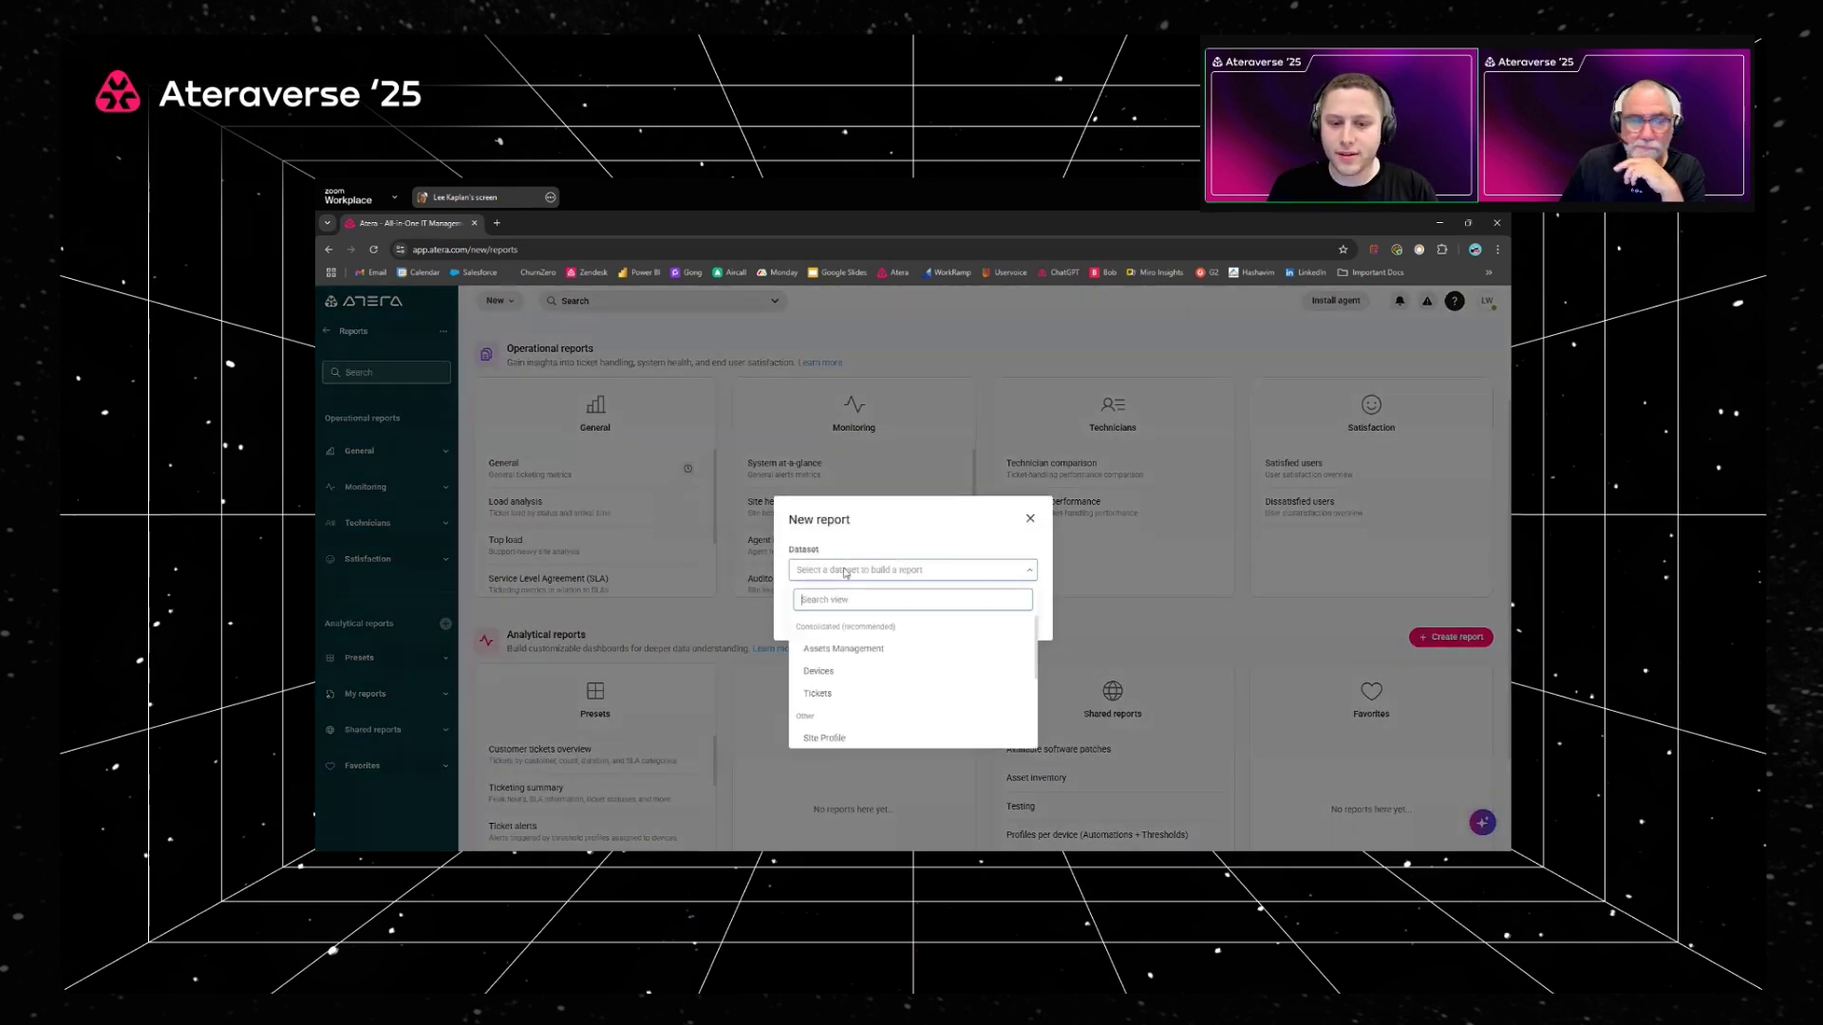
click(834, 696)
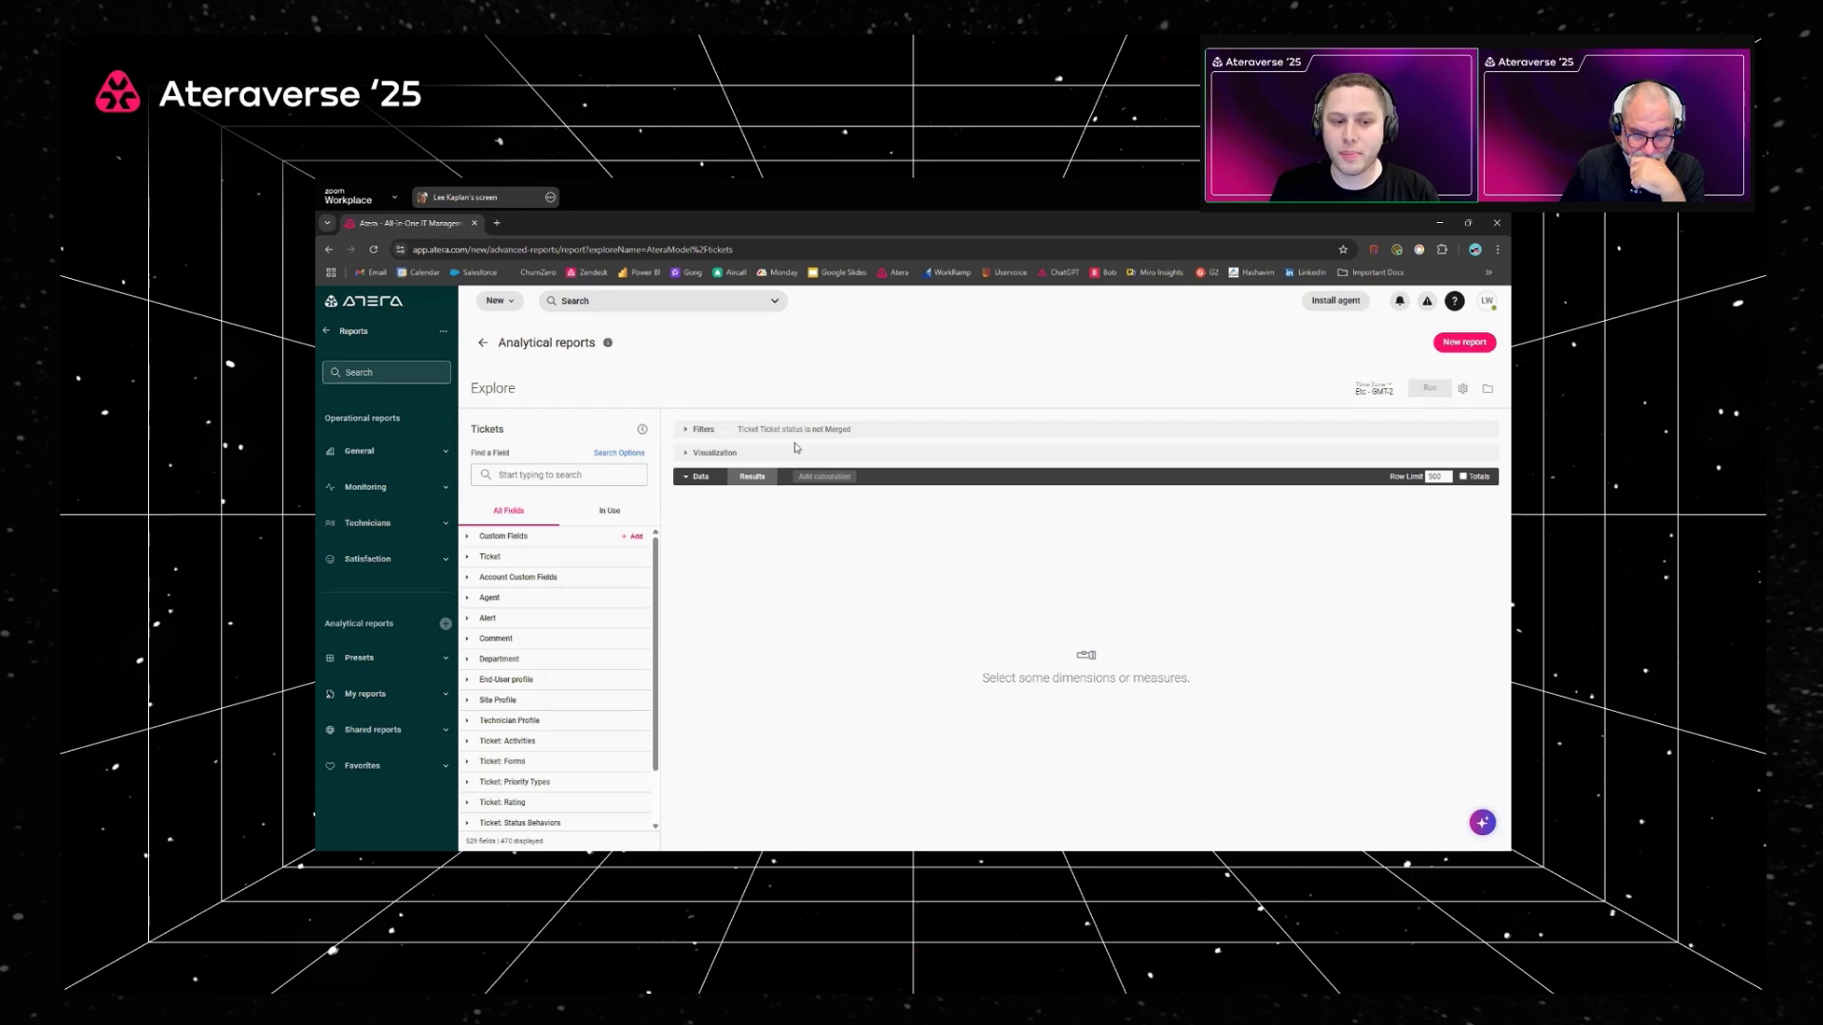
Step: Find the Ticket title dimension among the Tickets fields and add it to the report
scroll(494, 570, down, 1)
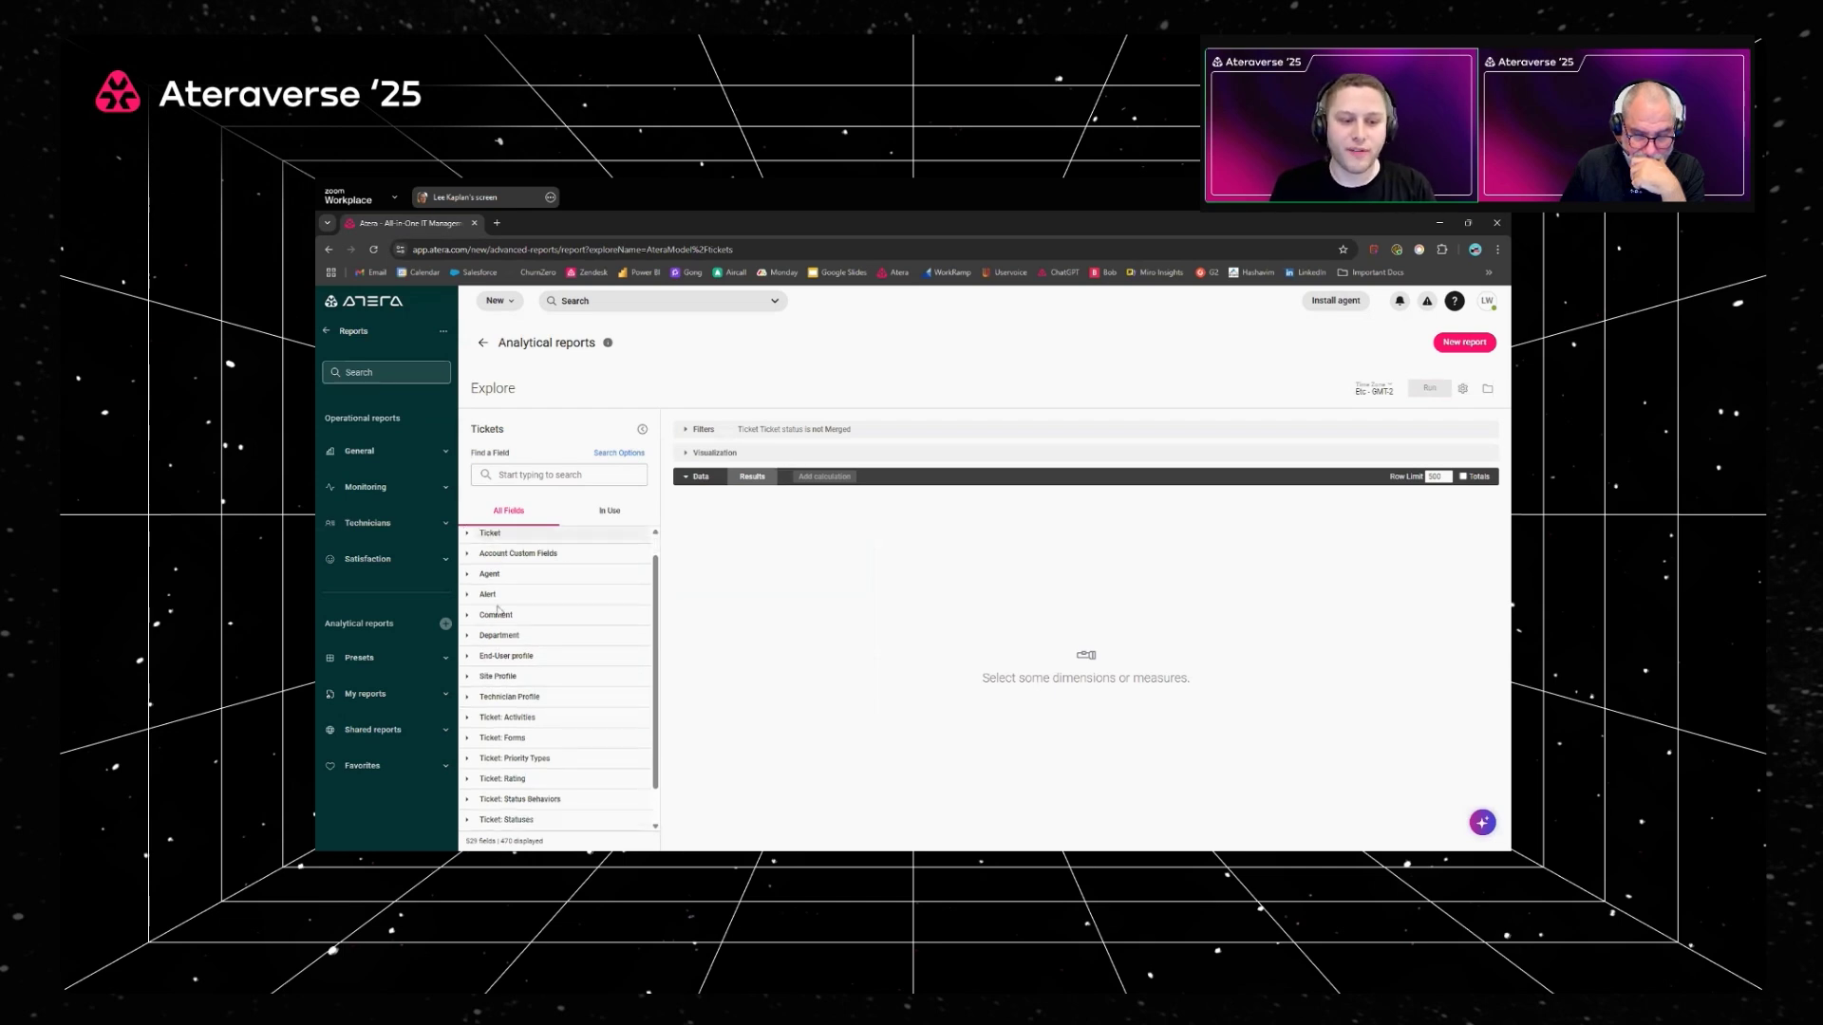
scroll(487, 609, up, 1)
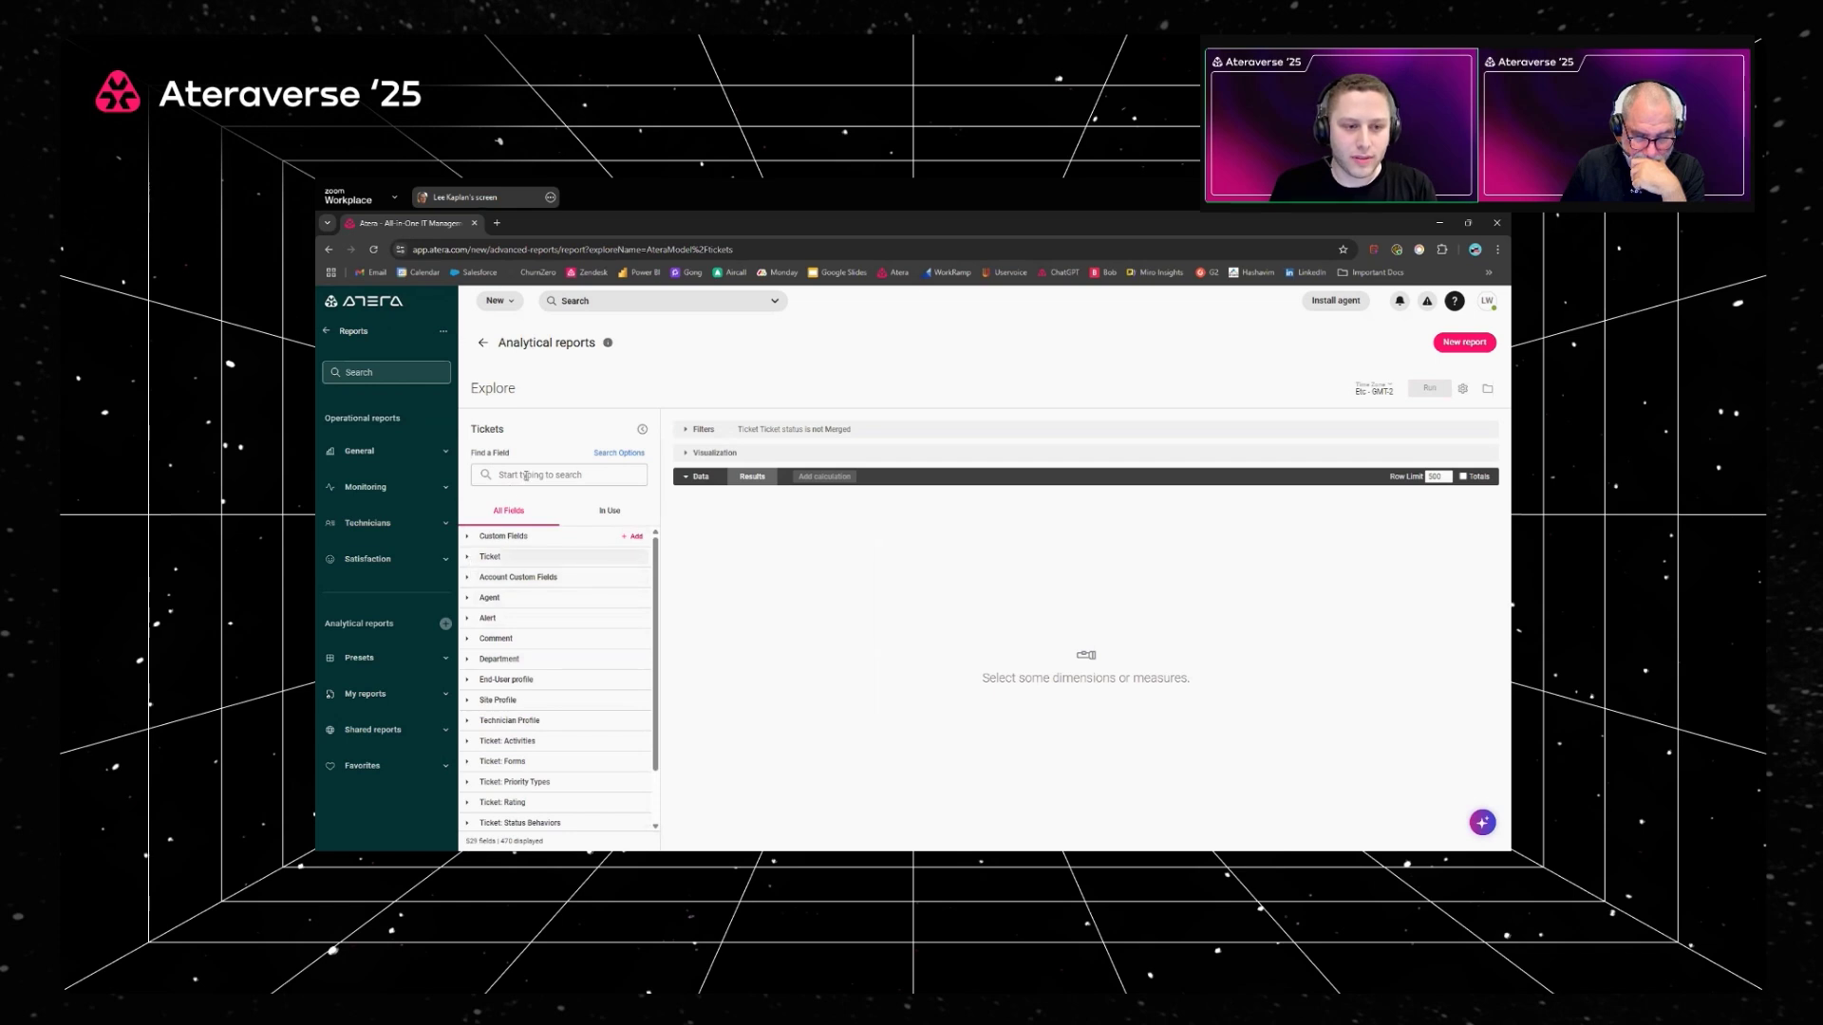
click(489, 557)
scroll(490, 611, down, 2)
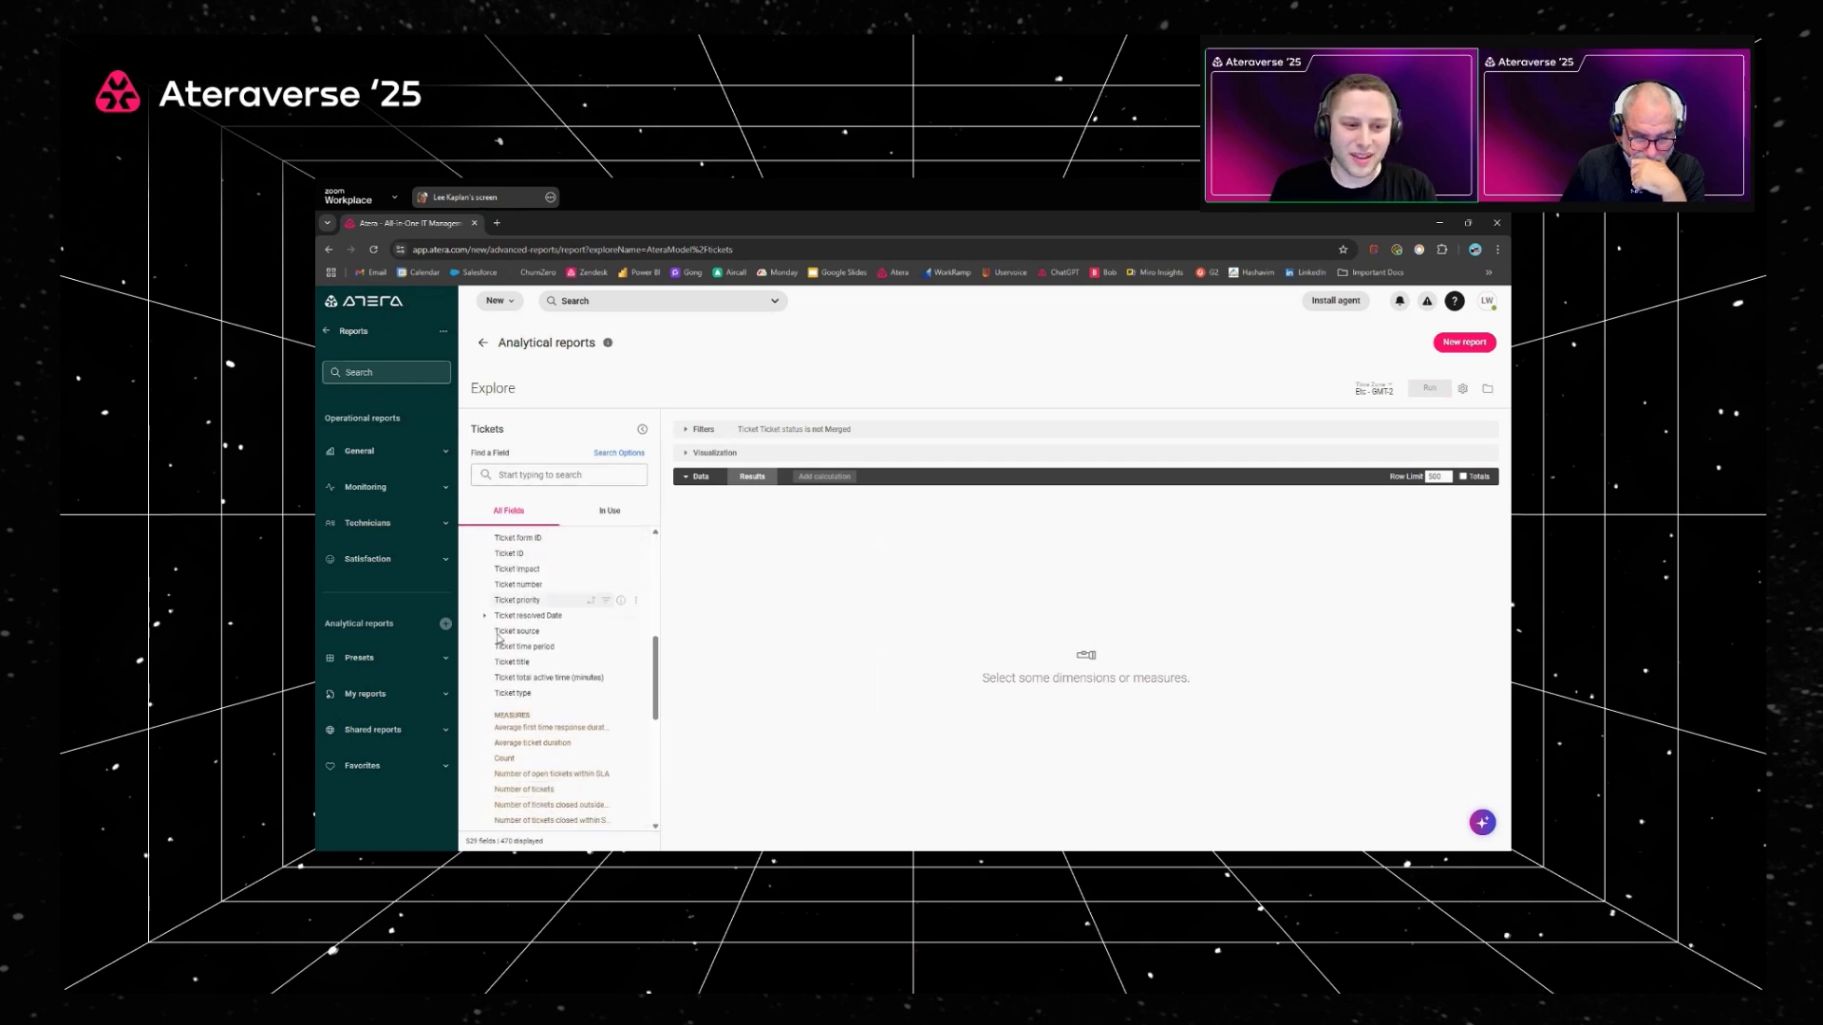
scroll(498, 633, up, 2)
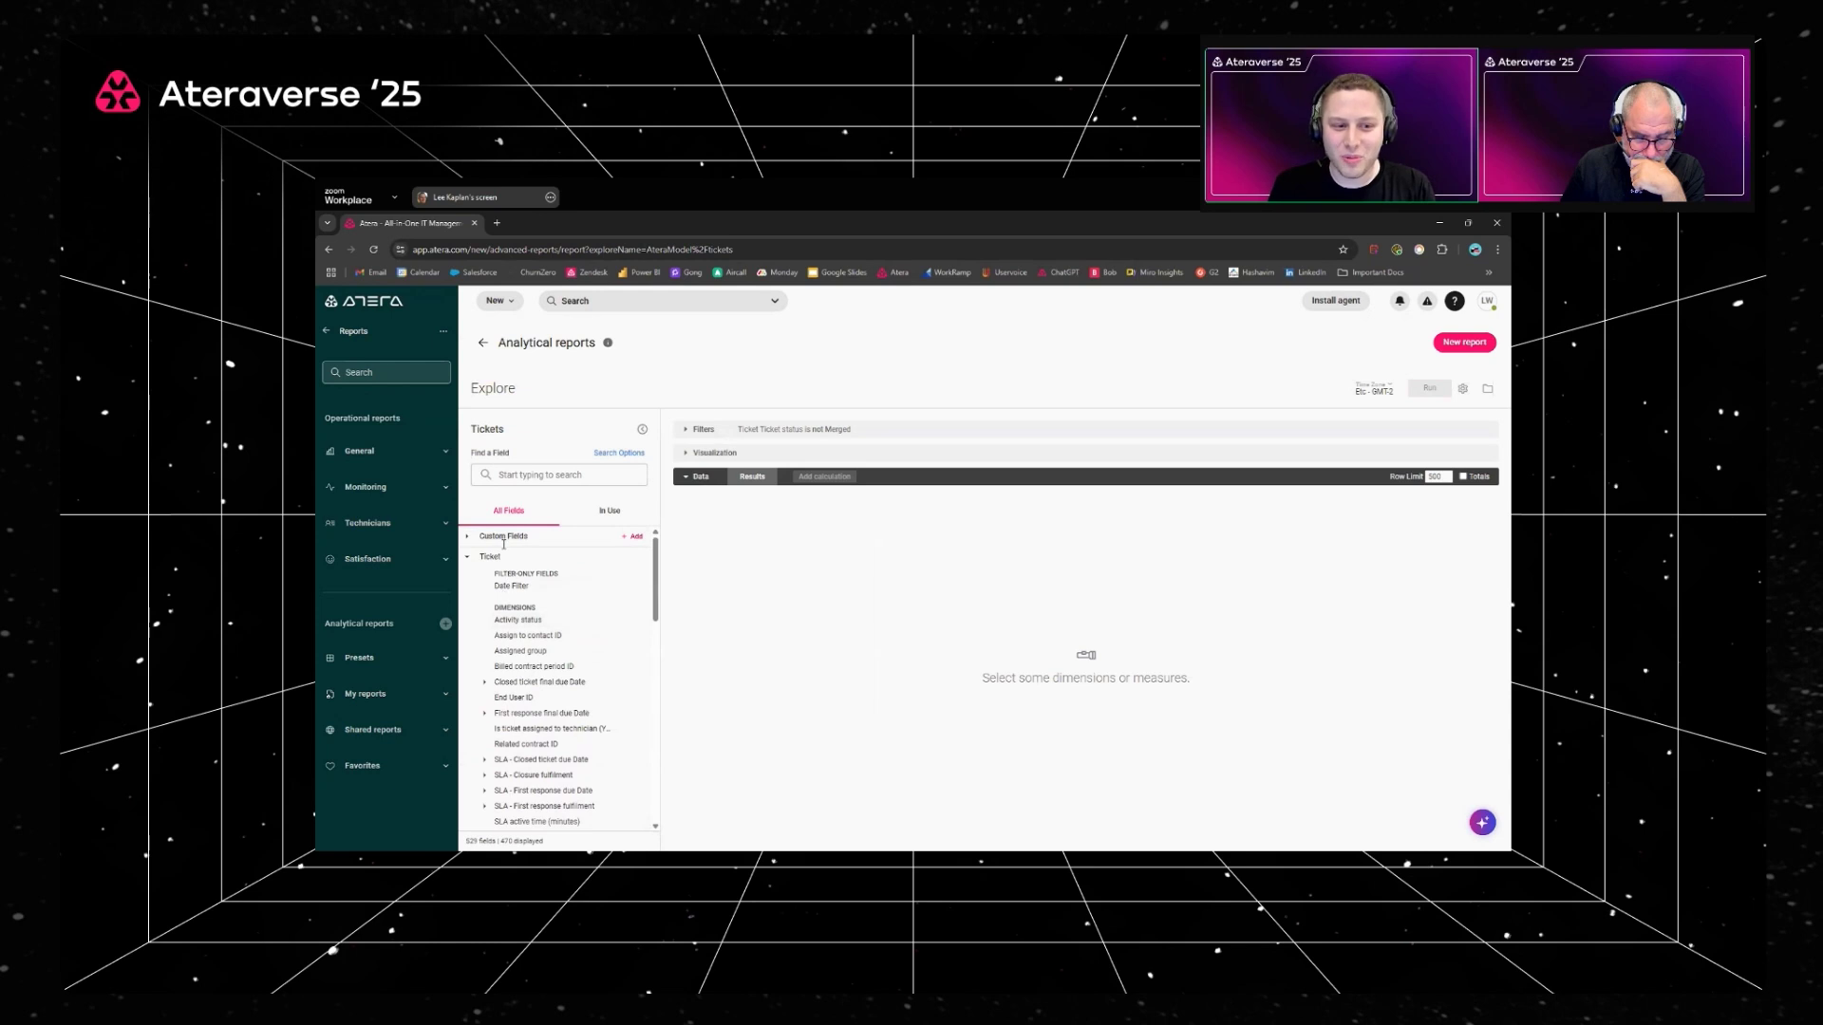
click(528, 467)
text(ticke)
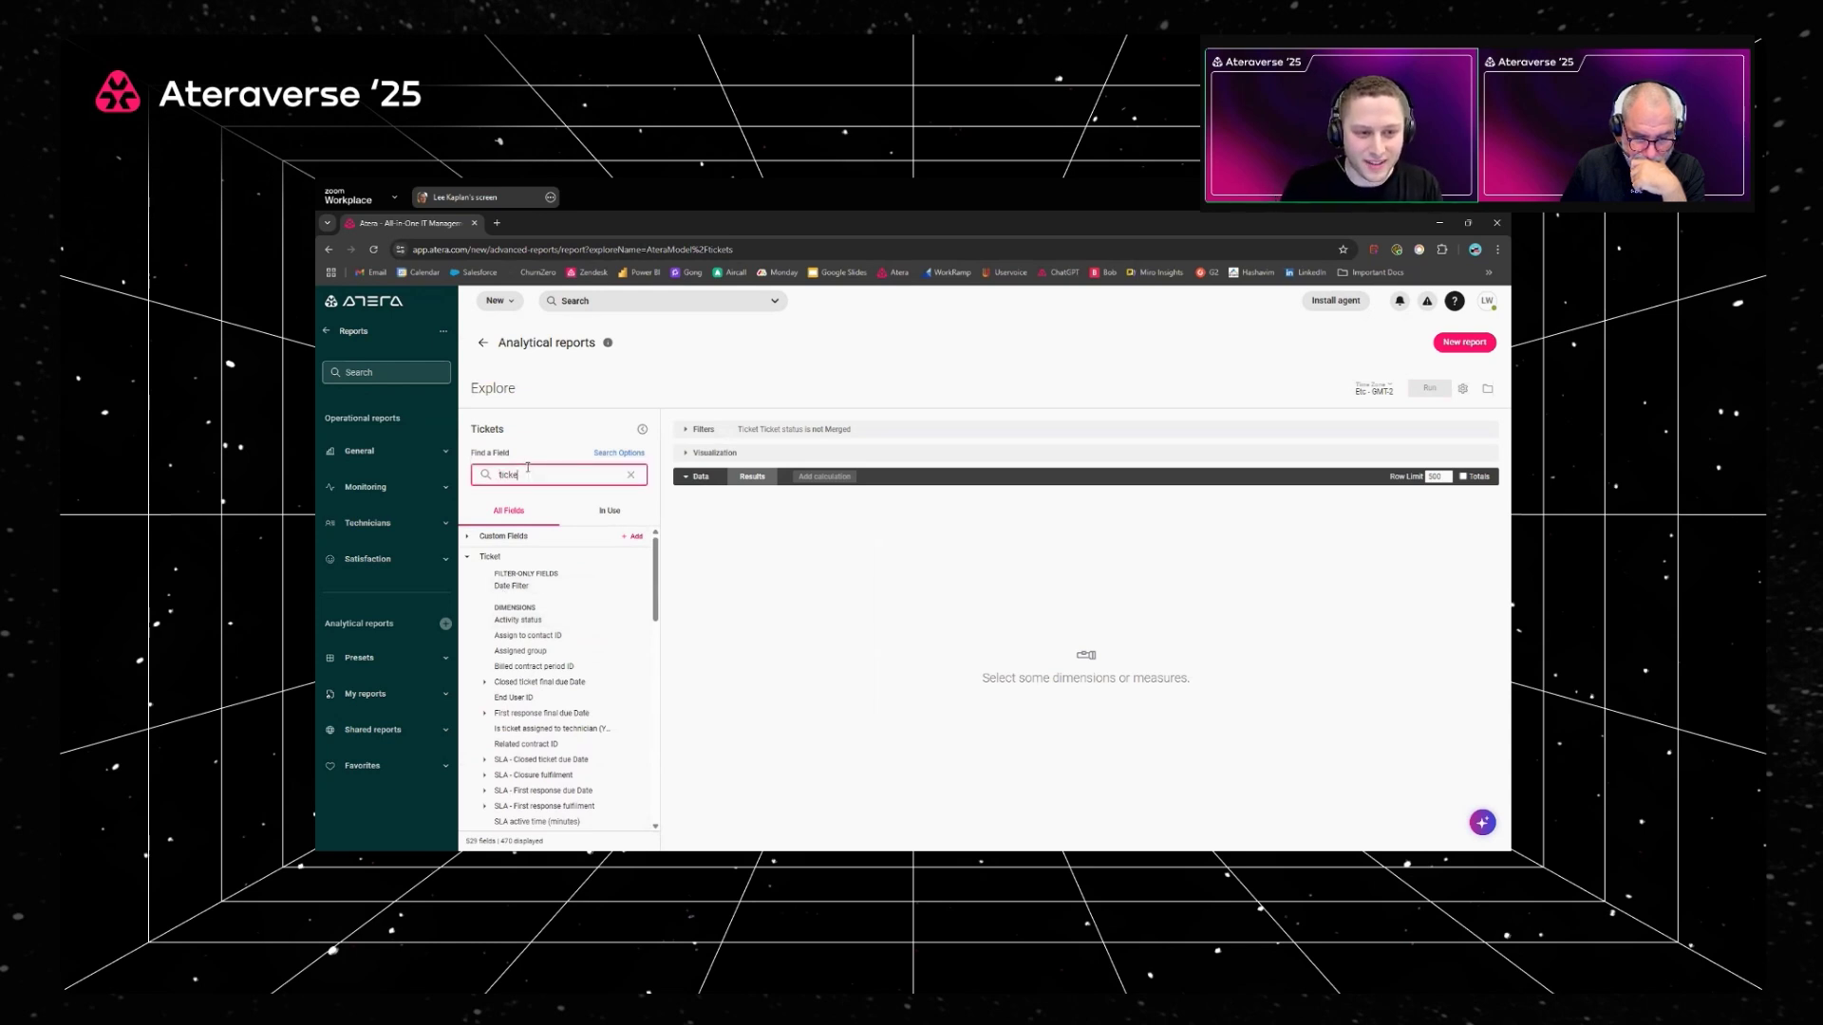
text(t title)
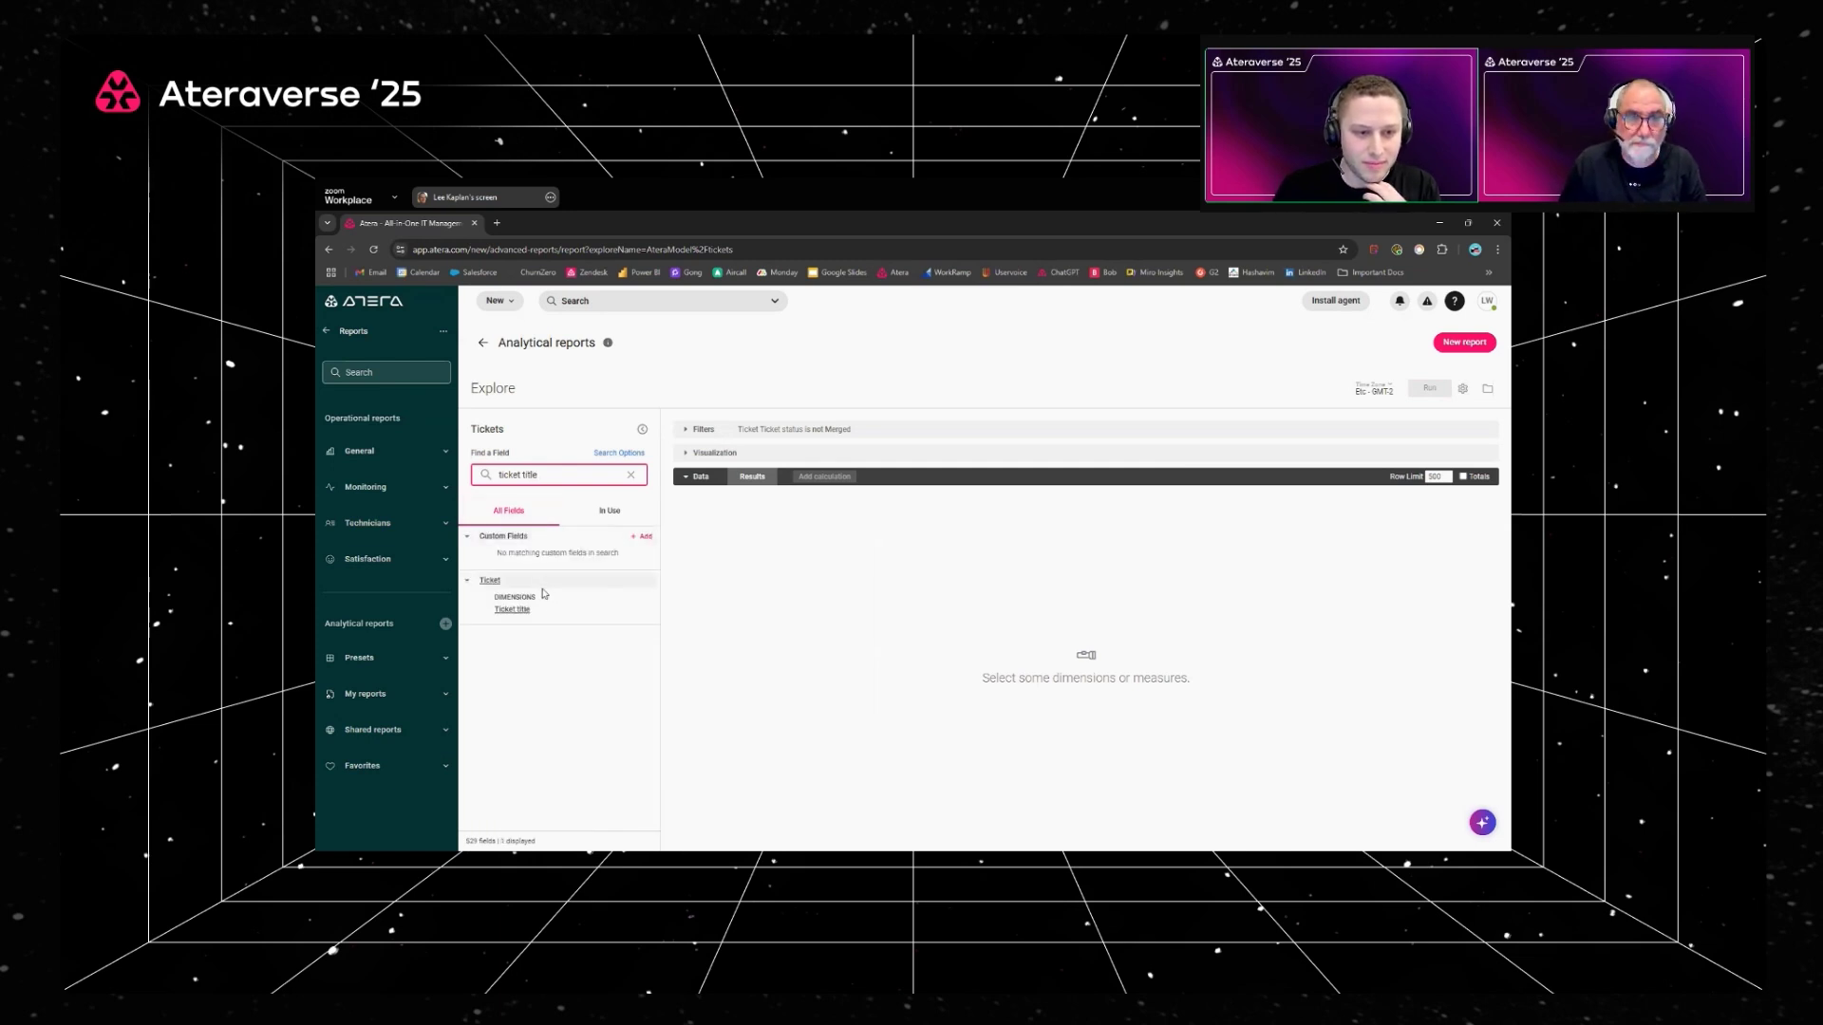
click(551, 612)
Step: Add the Ticket number dimension to the report and clear the field search
triple_click(538, 477)
text(tic)
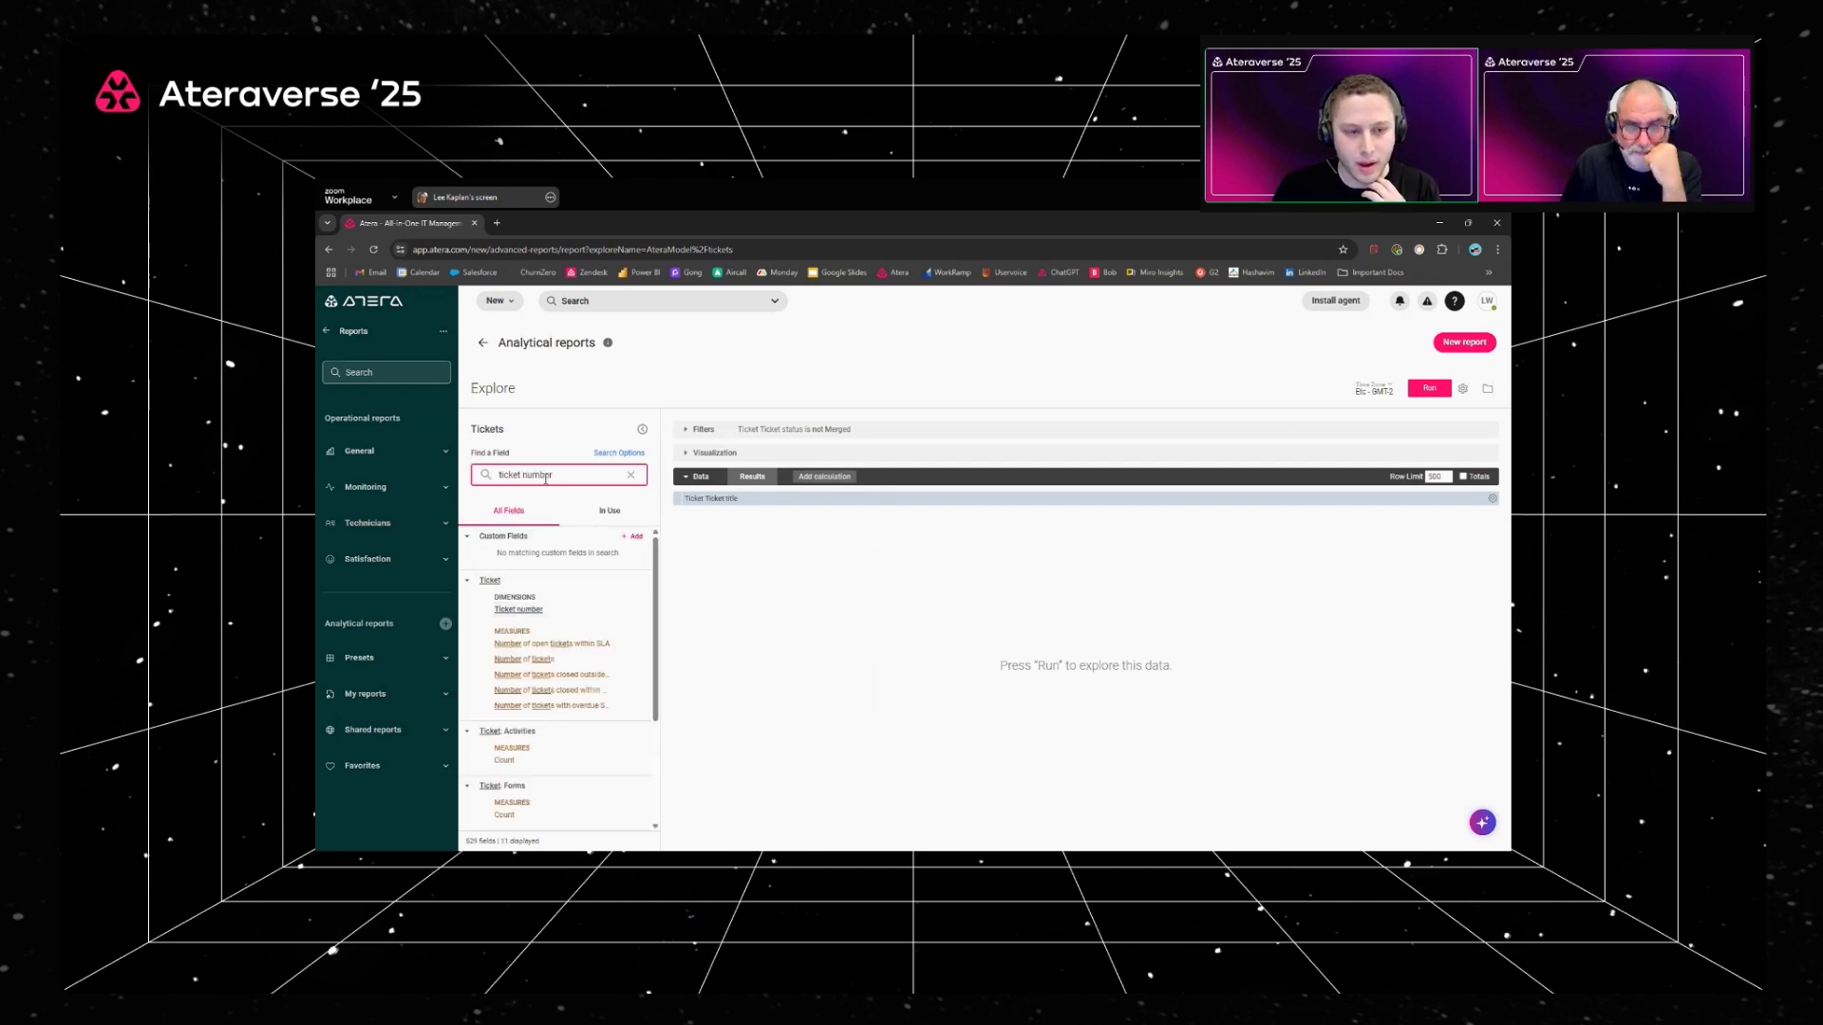
click(562, 612)
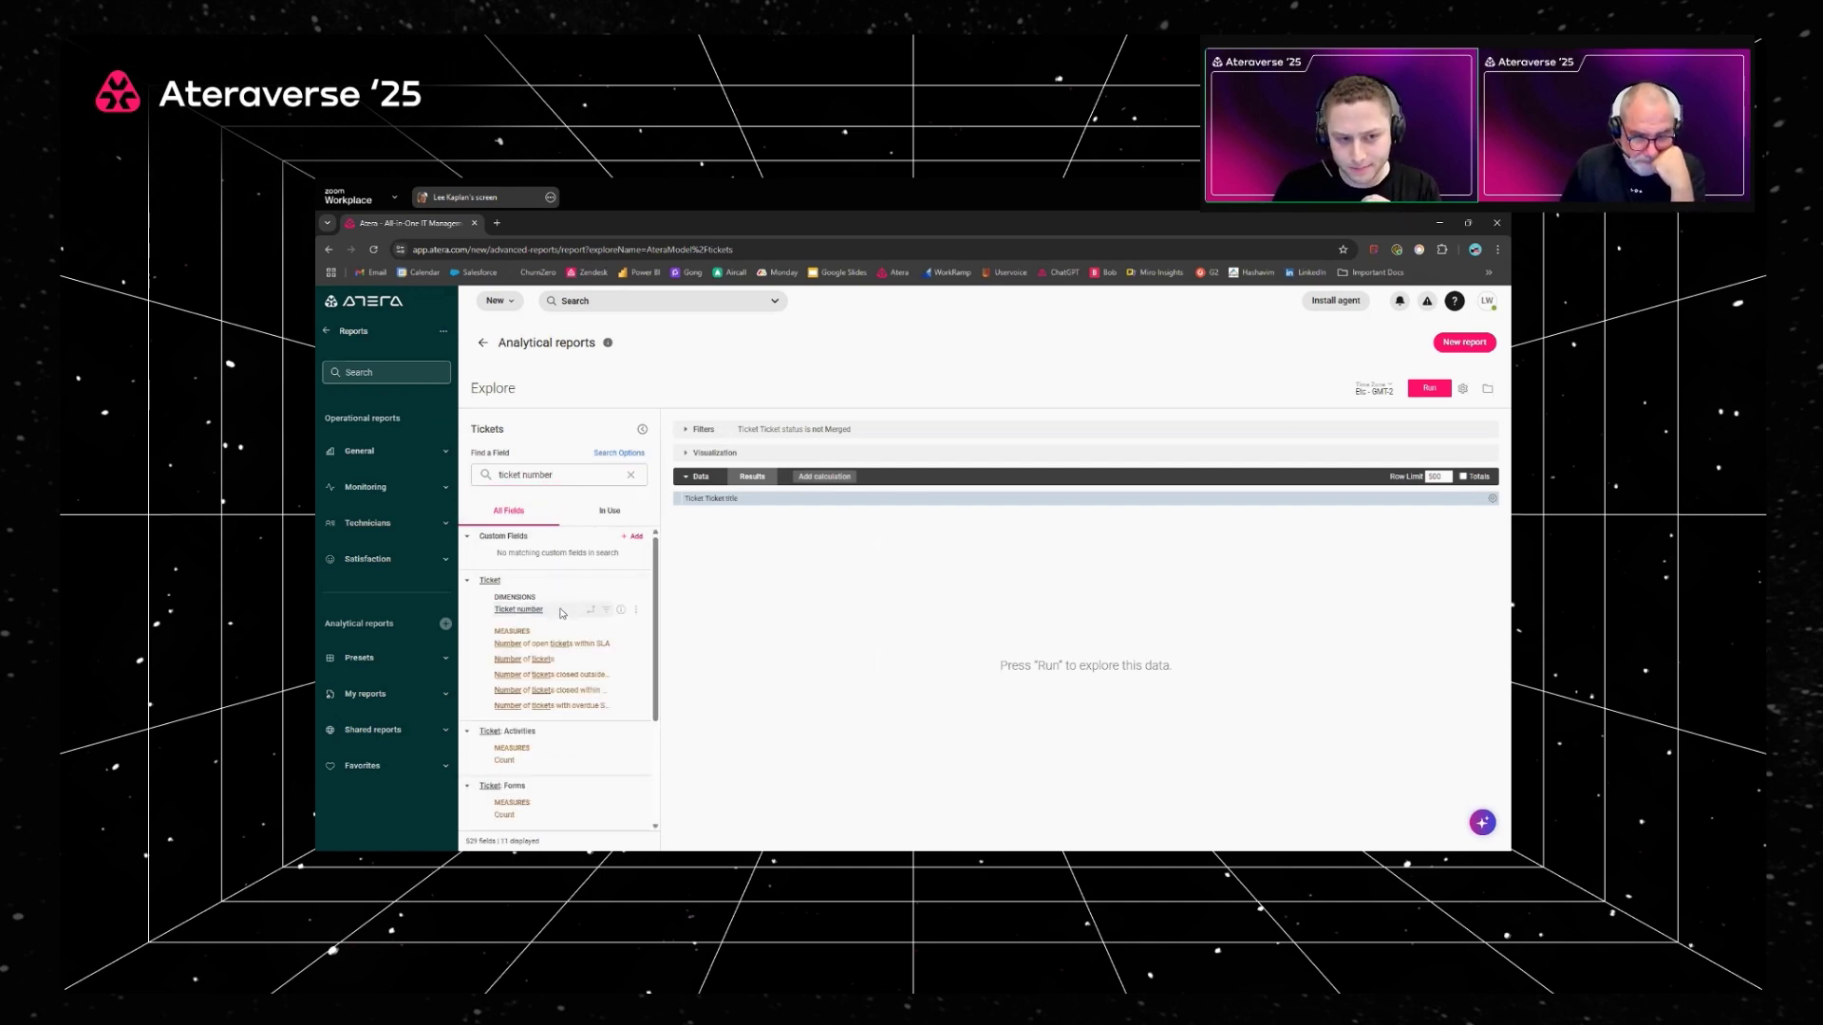
click(630, 474)
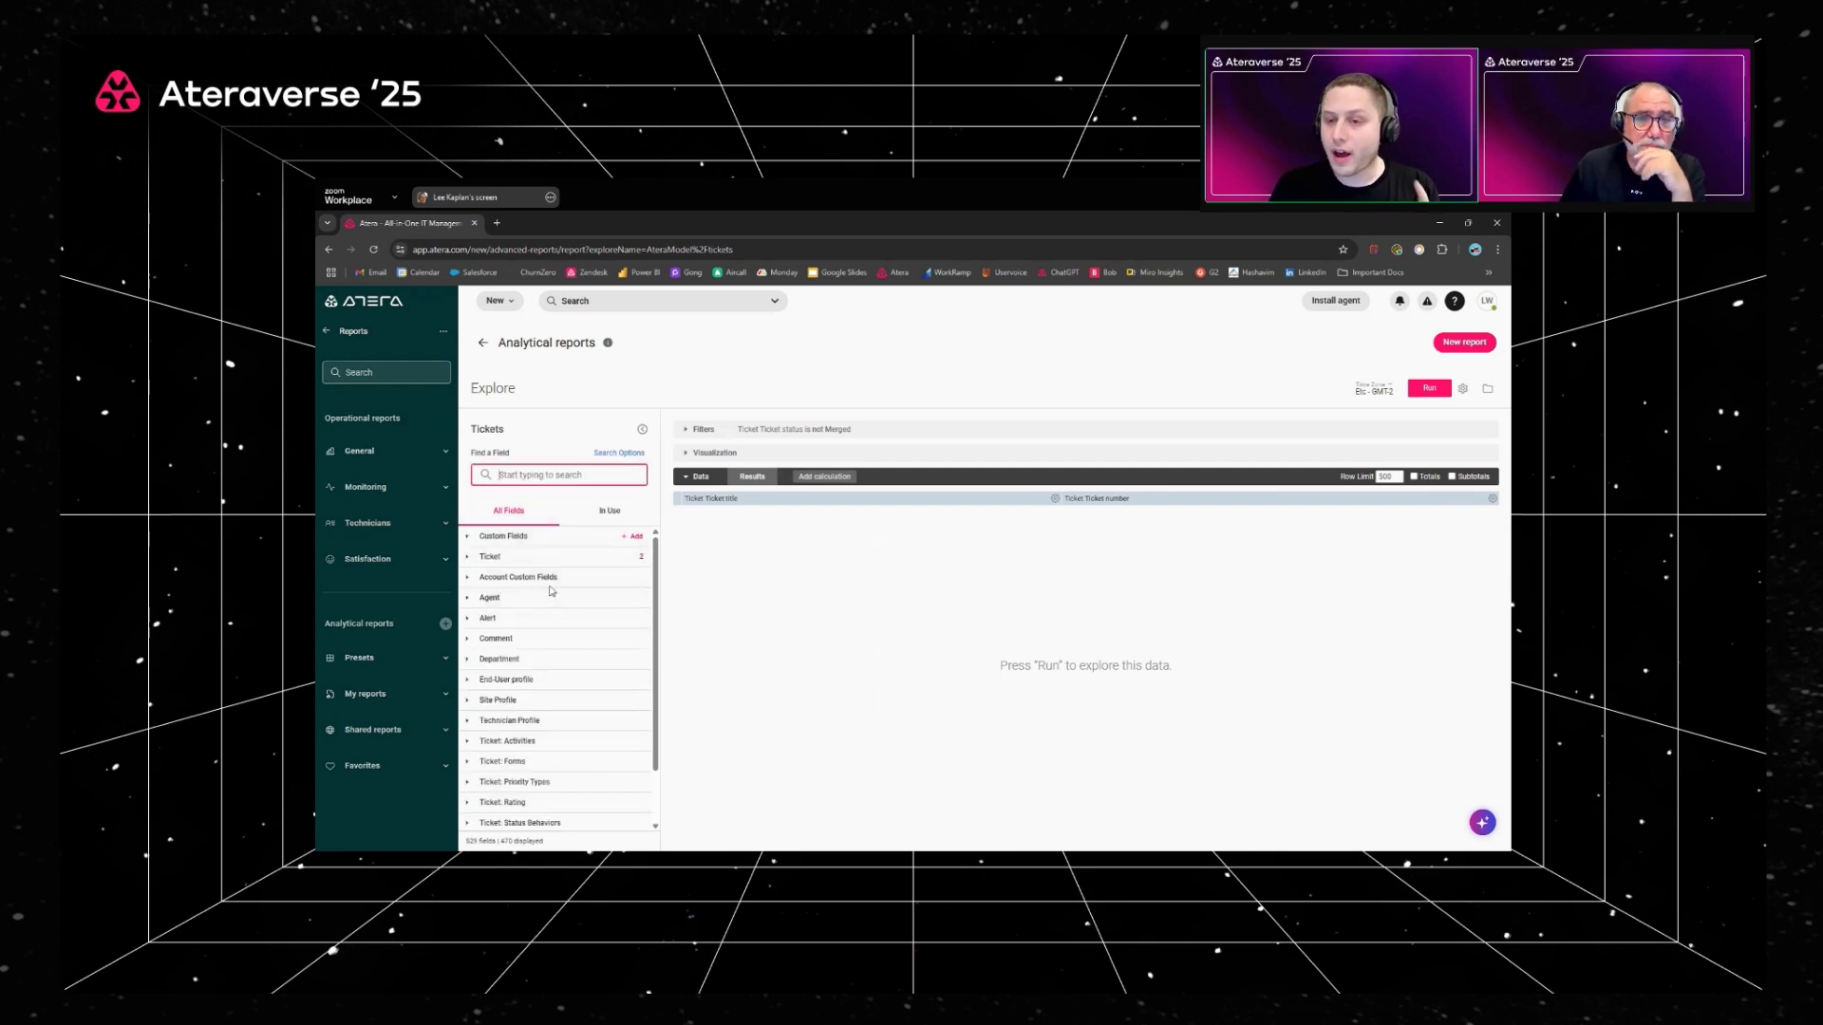
Step: Add the Ticket Short Summary field from the Account Custom Fields group to the report
click(468, 578)
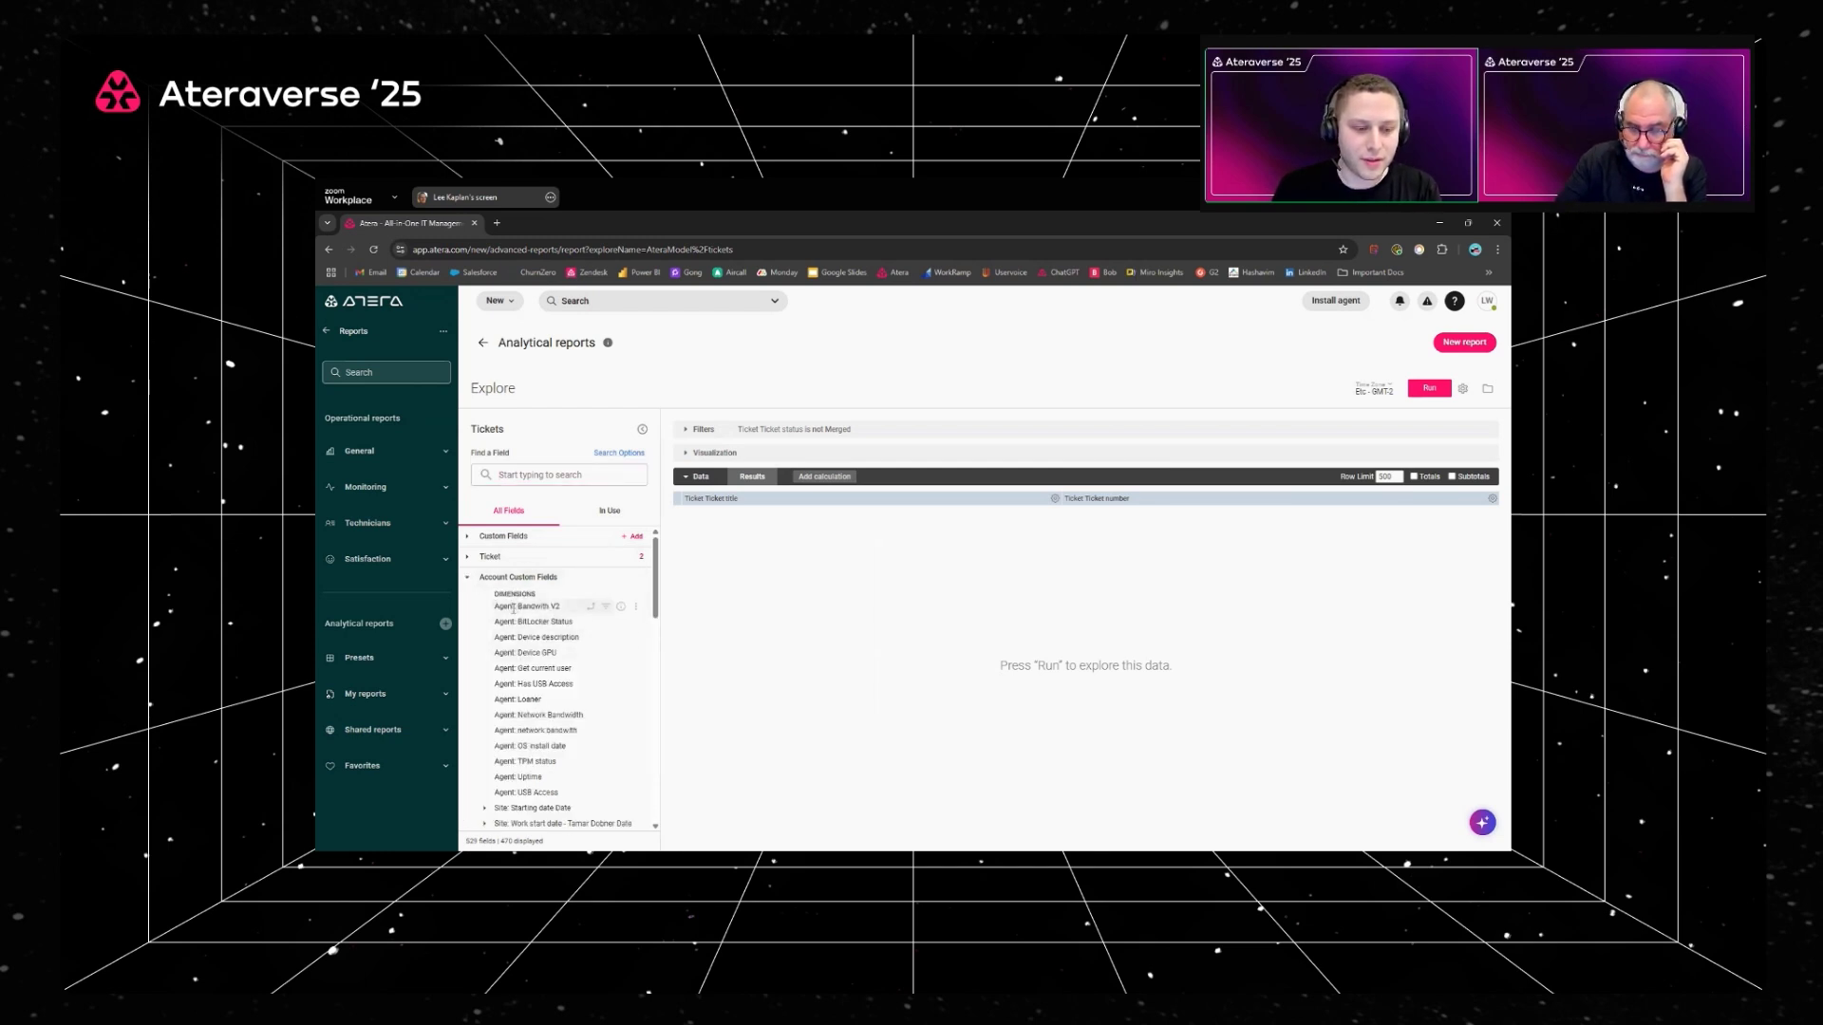
scroll(508, 636, down, 3)
scroll(506, 598, down, 2)
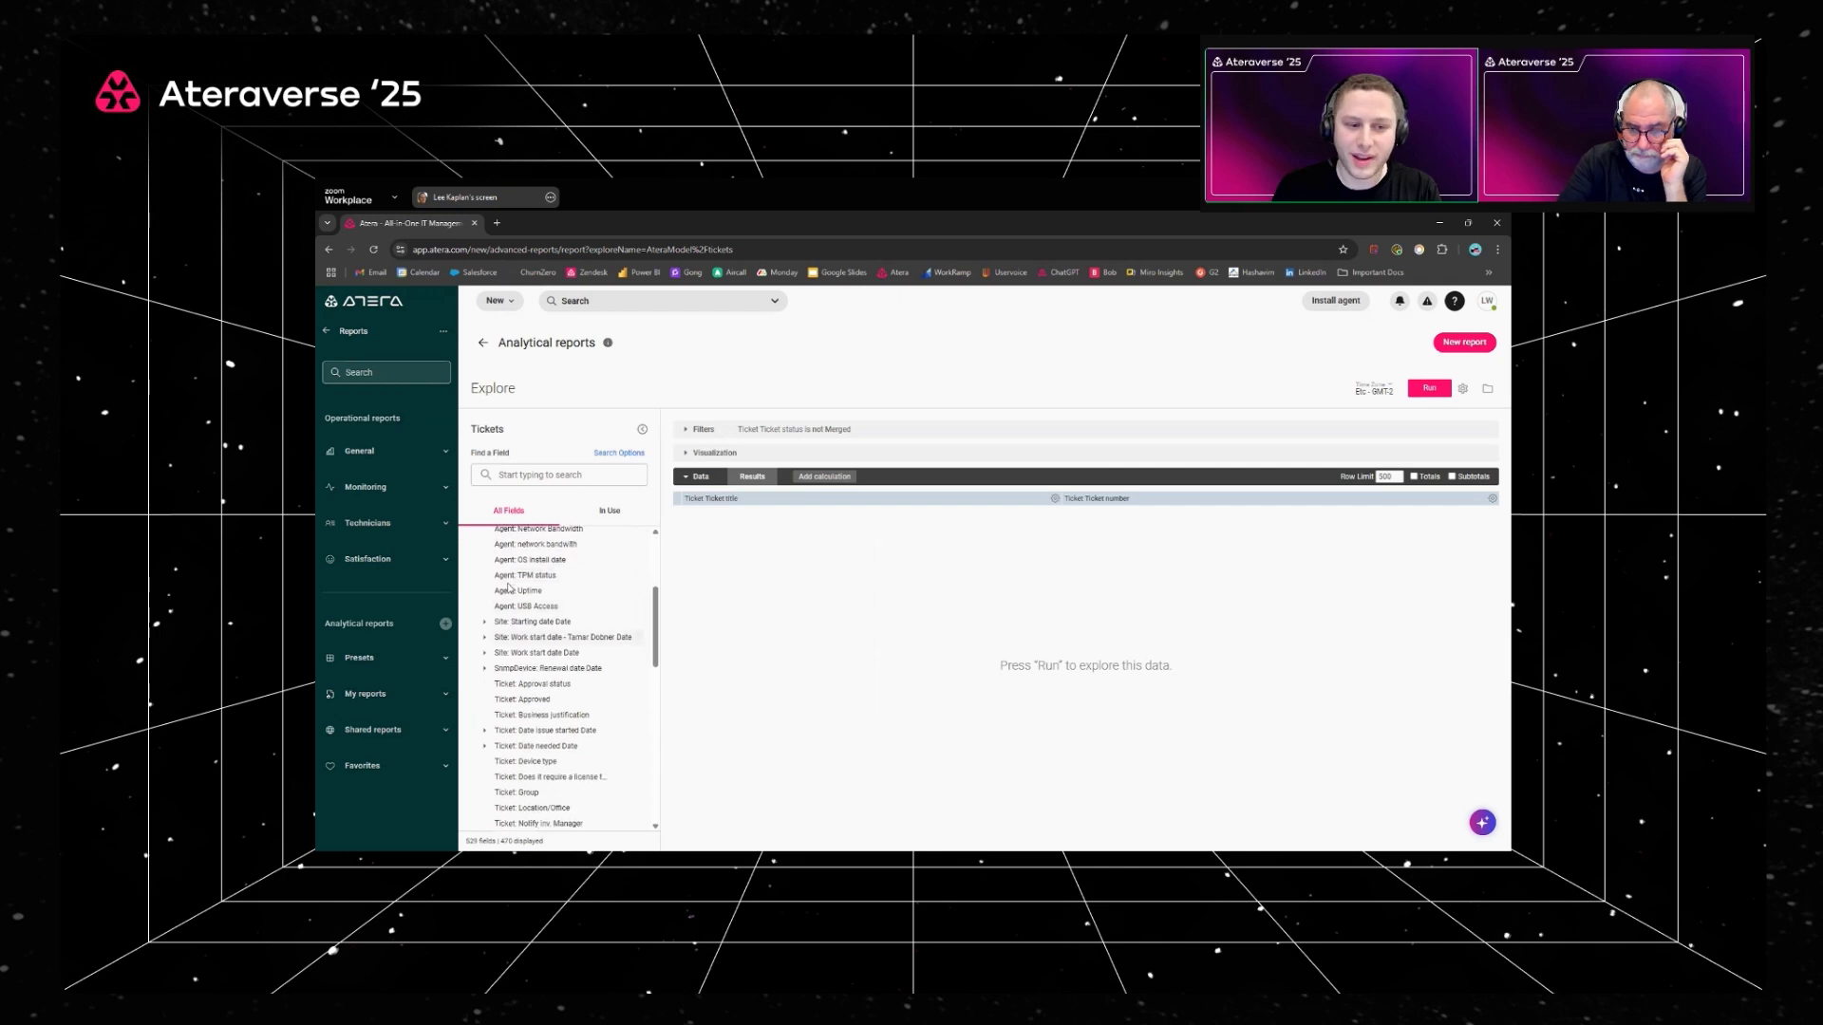
scroll(494, 642, down, 2)
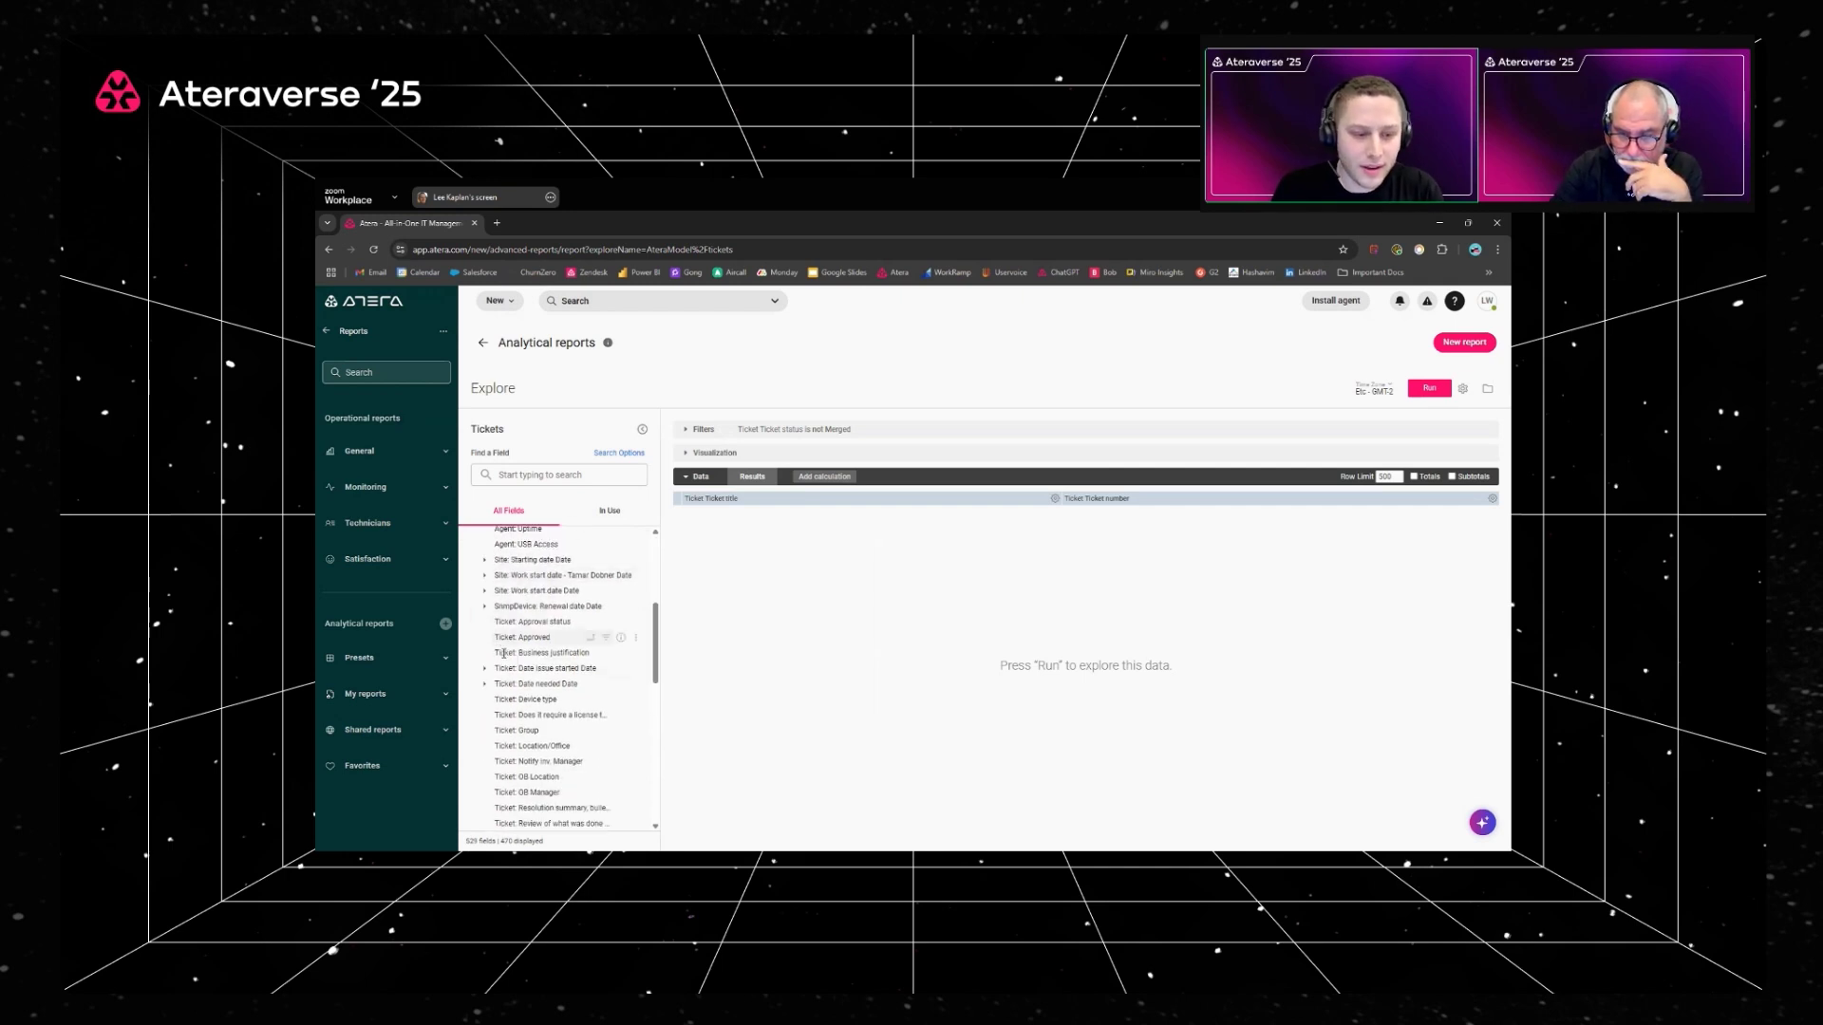
scroll(508, 664, down, 2)
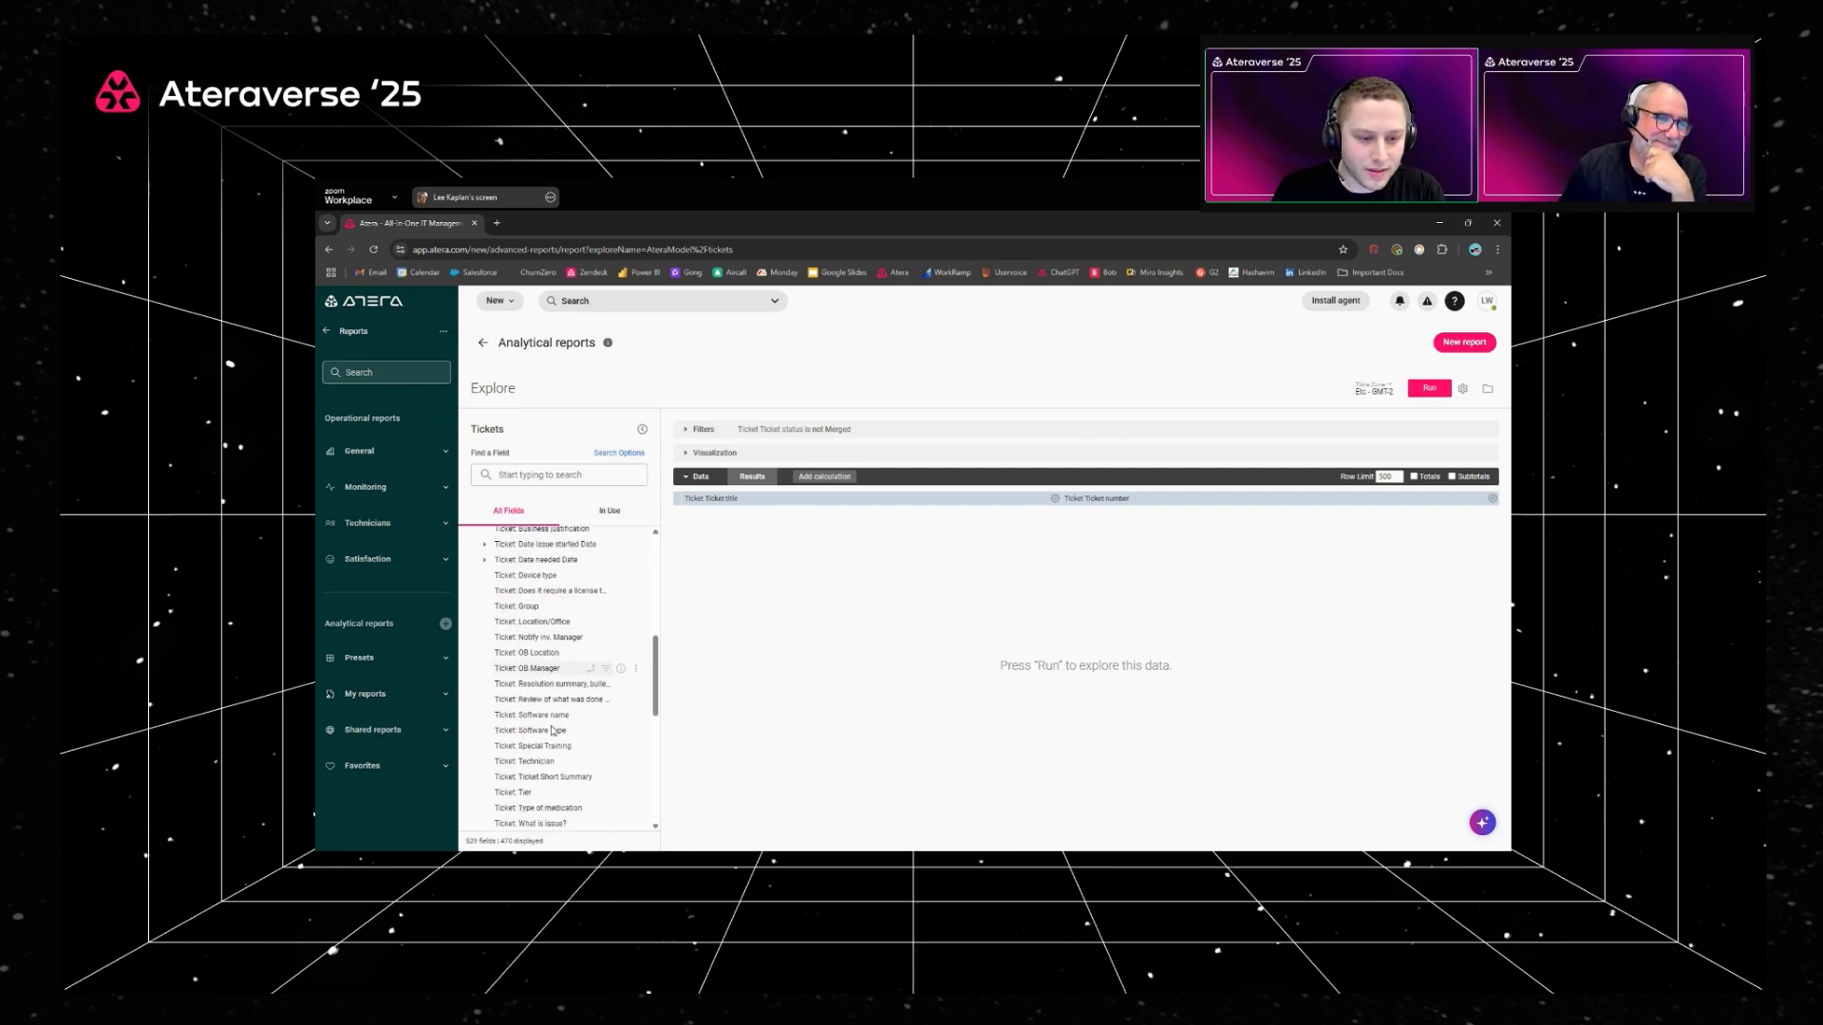
scroll(532, 727, down, 4)
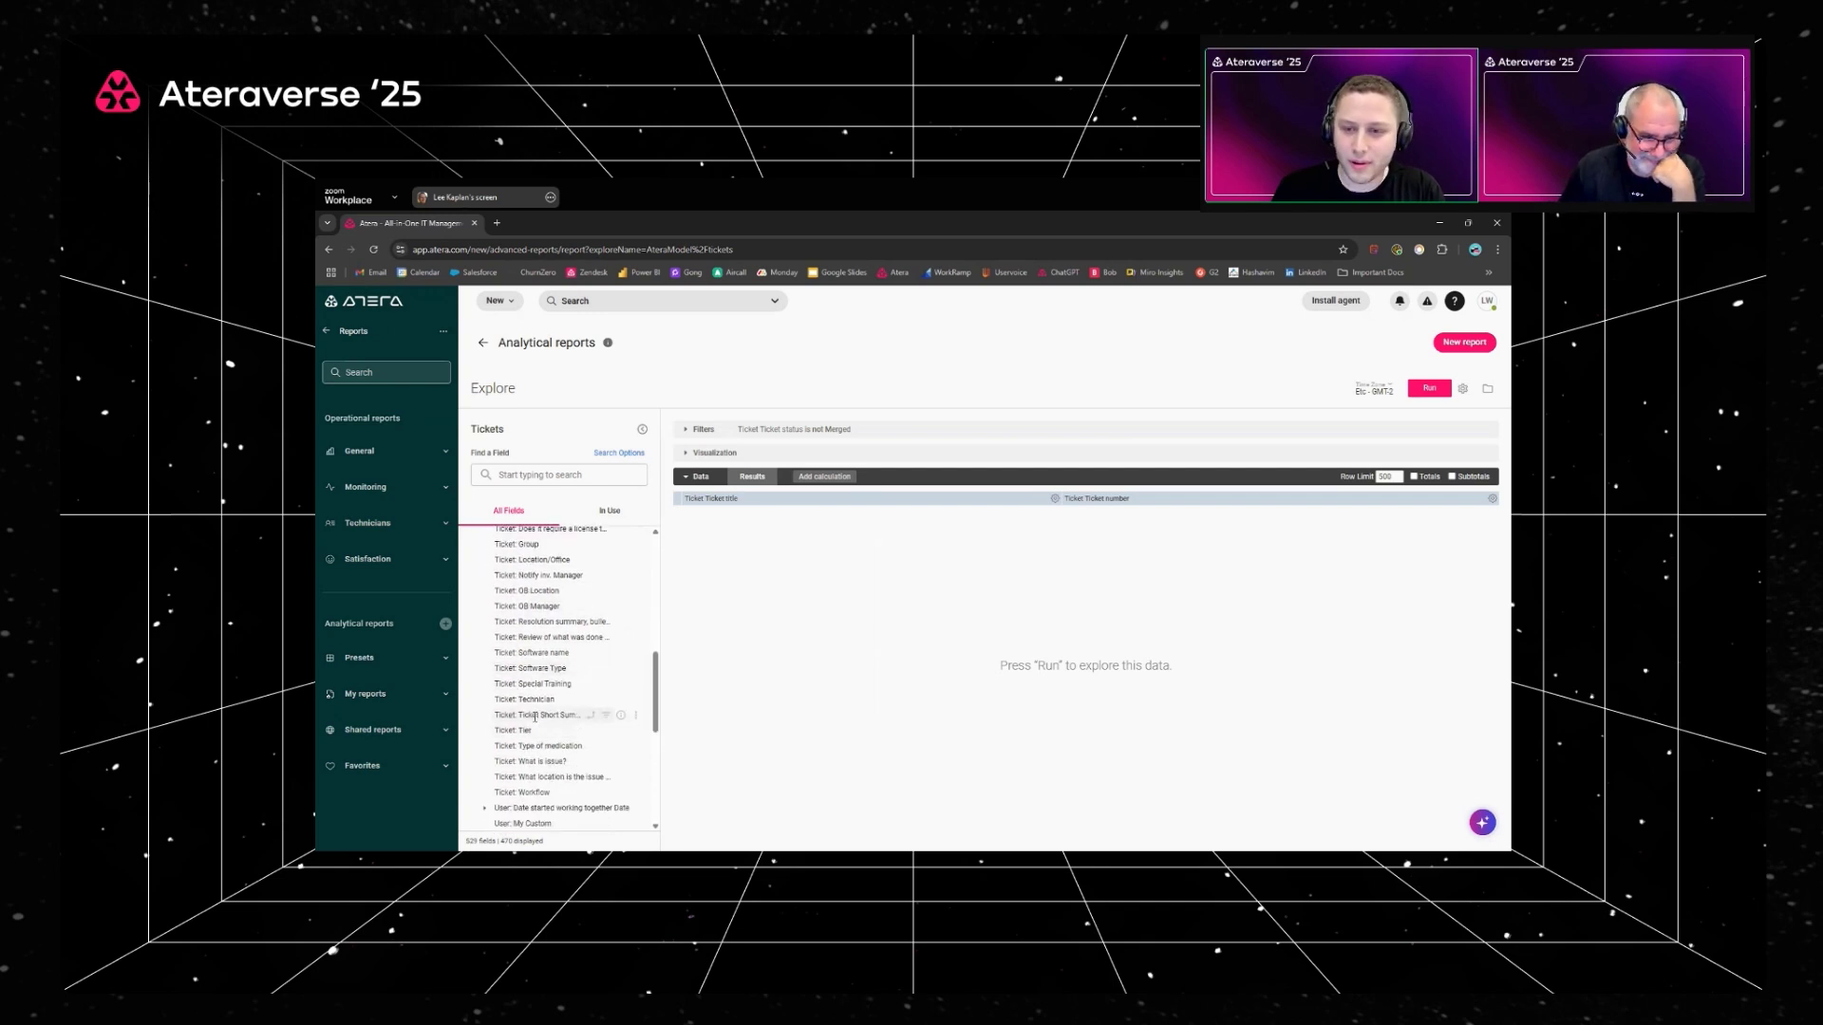
click(536, 716)
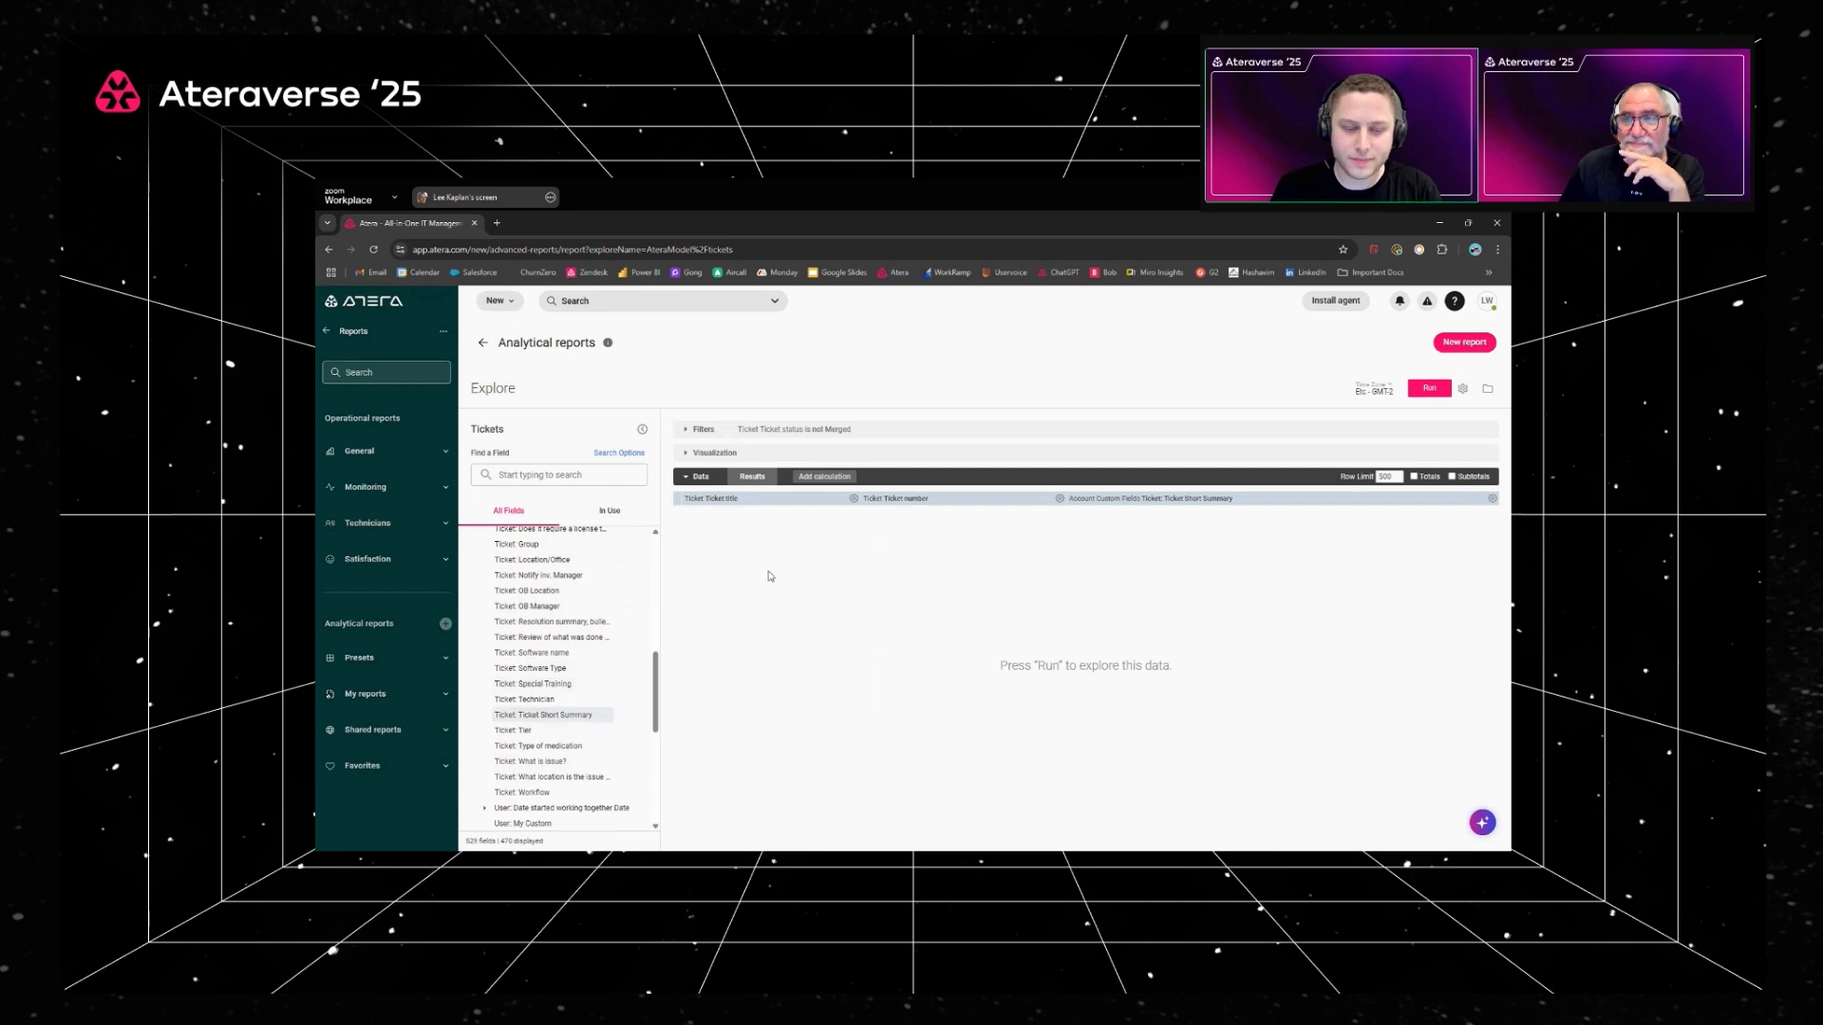
Step: Add a Site name filter with the value Manhattan to the report and run it
click(688, 432)
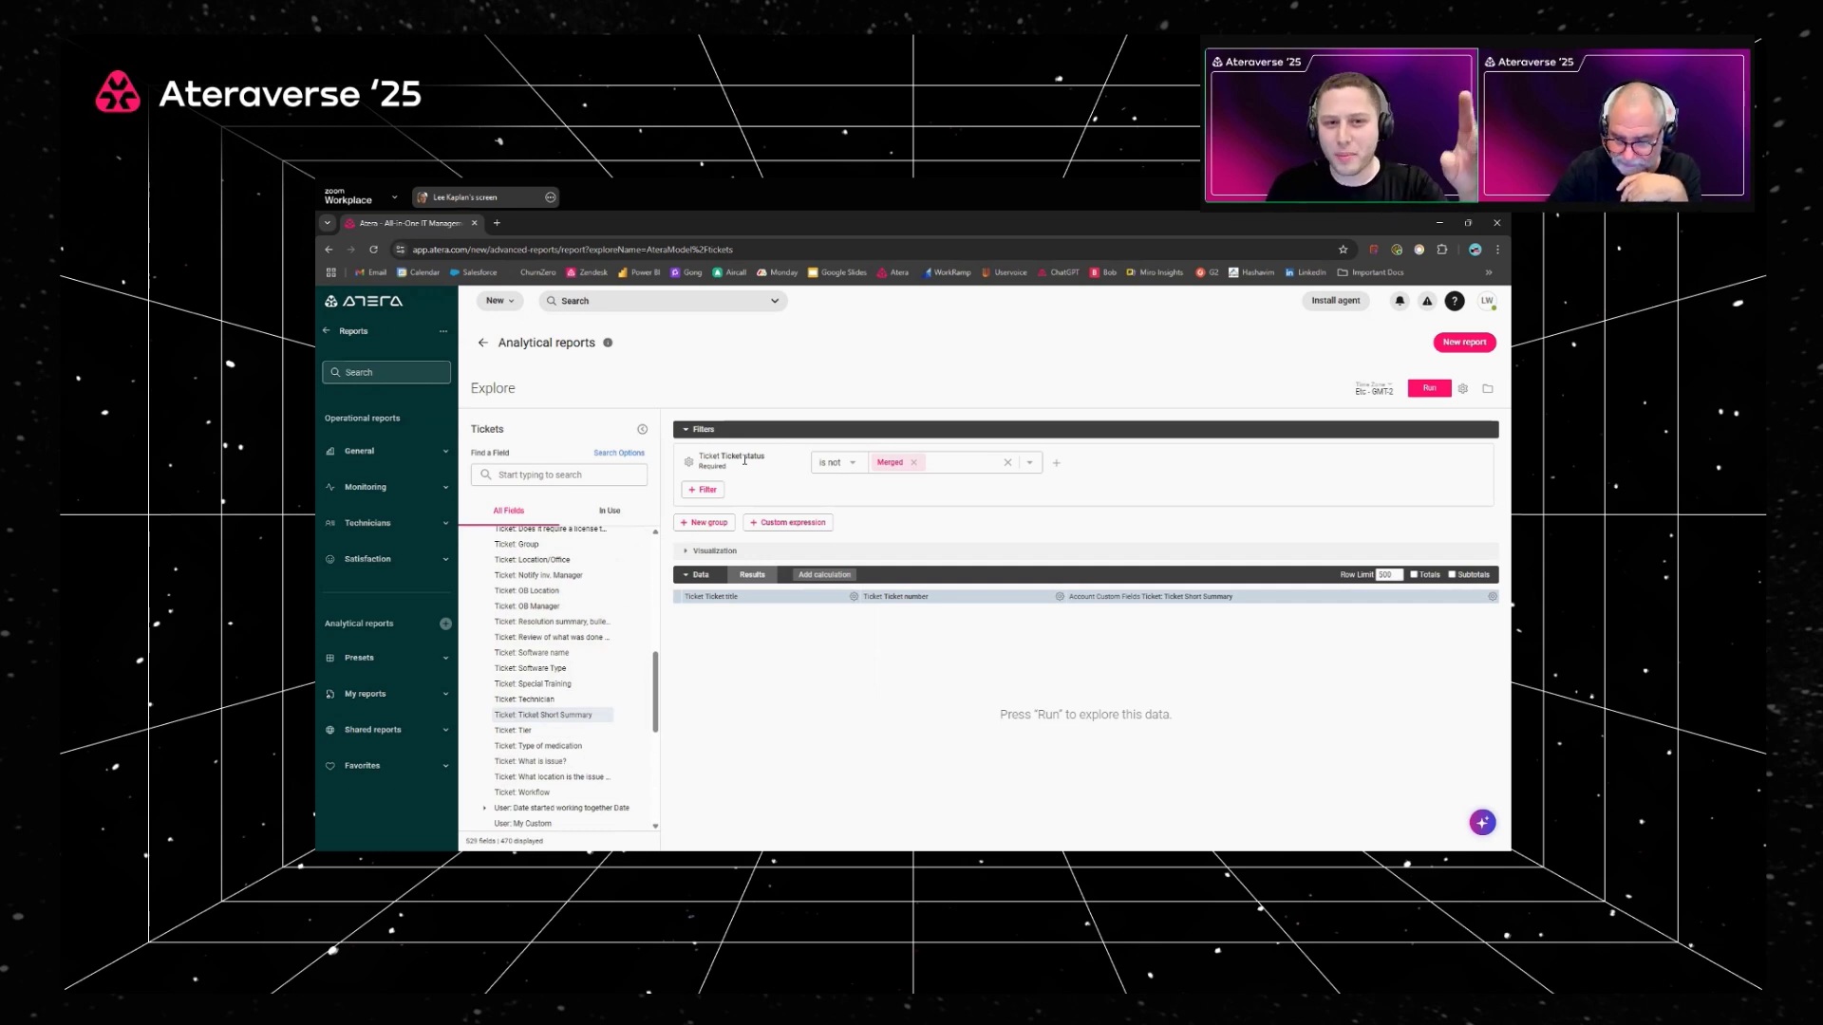
click(705, 490)
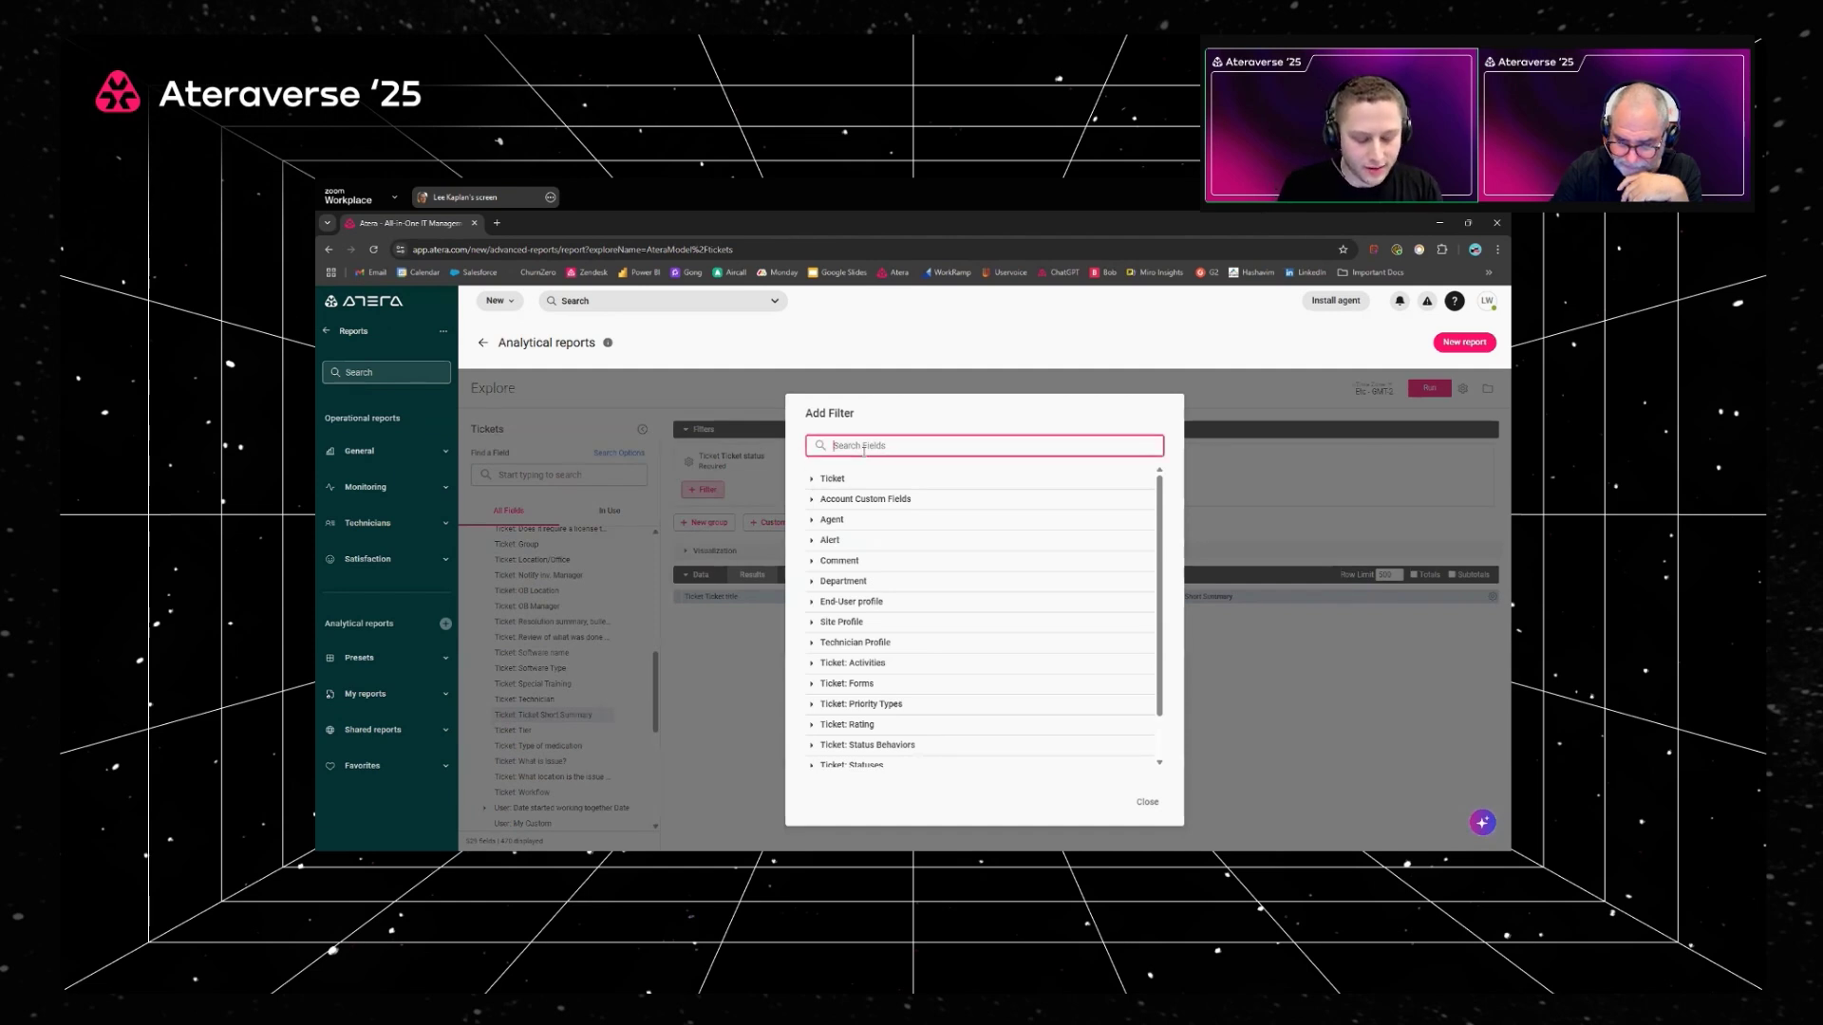
text(site)
text(name)
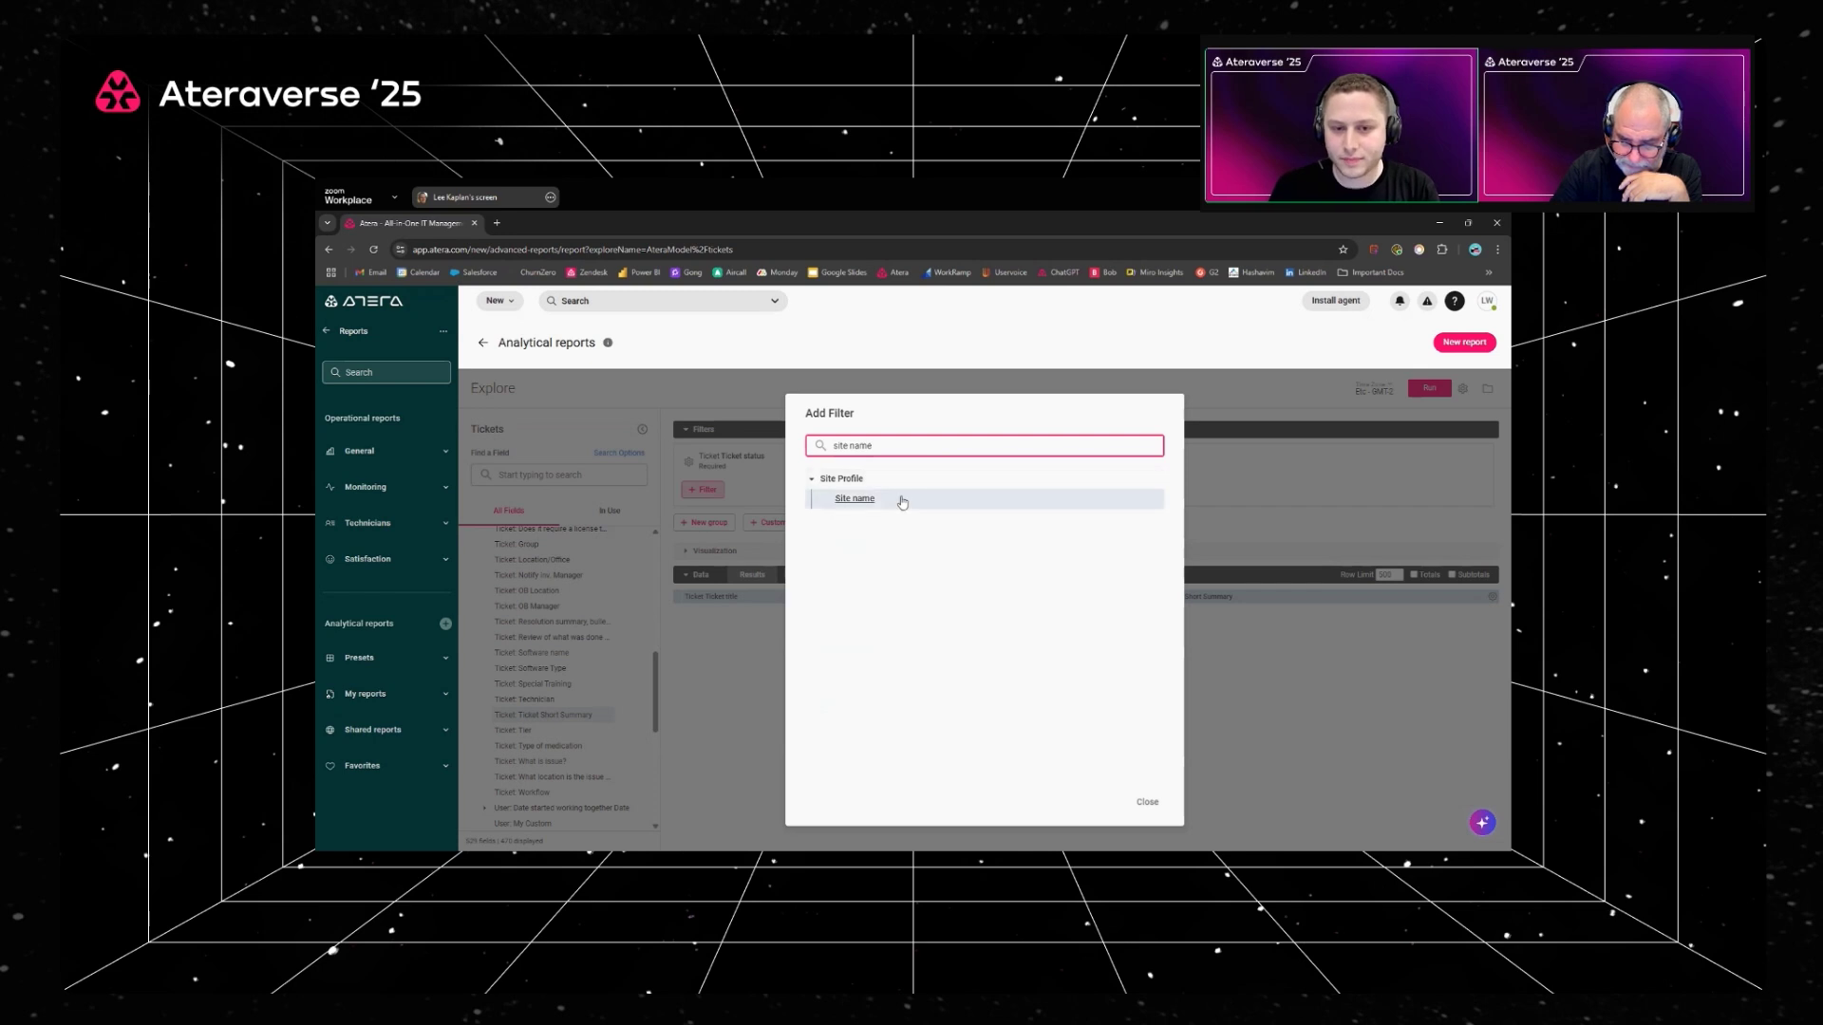
click(901, 502)
click(930, 494)
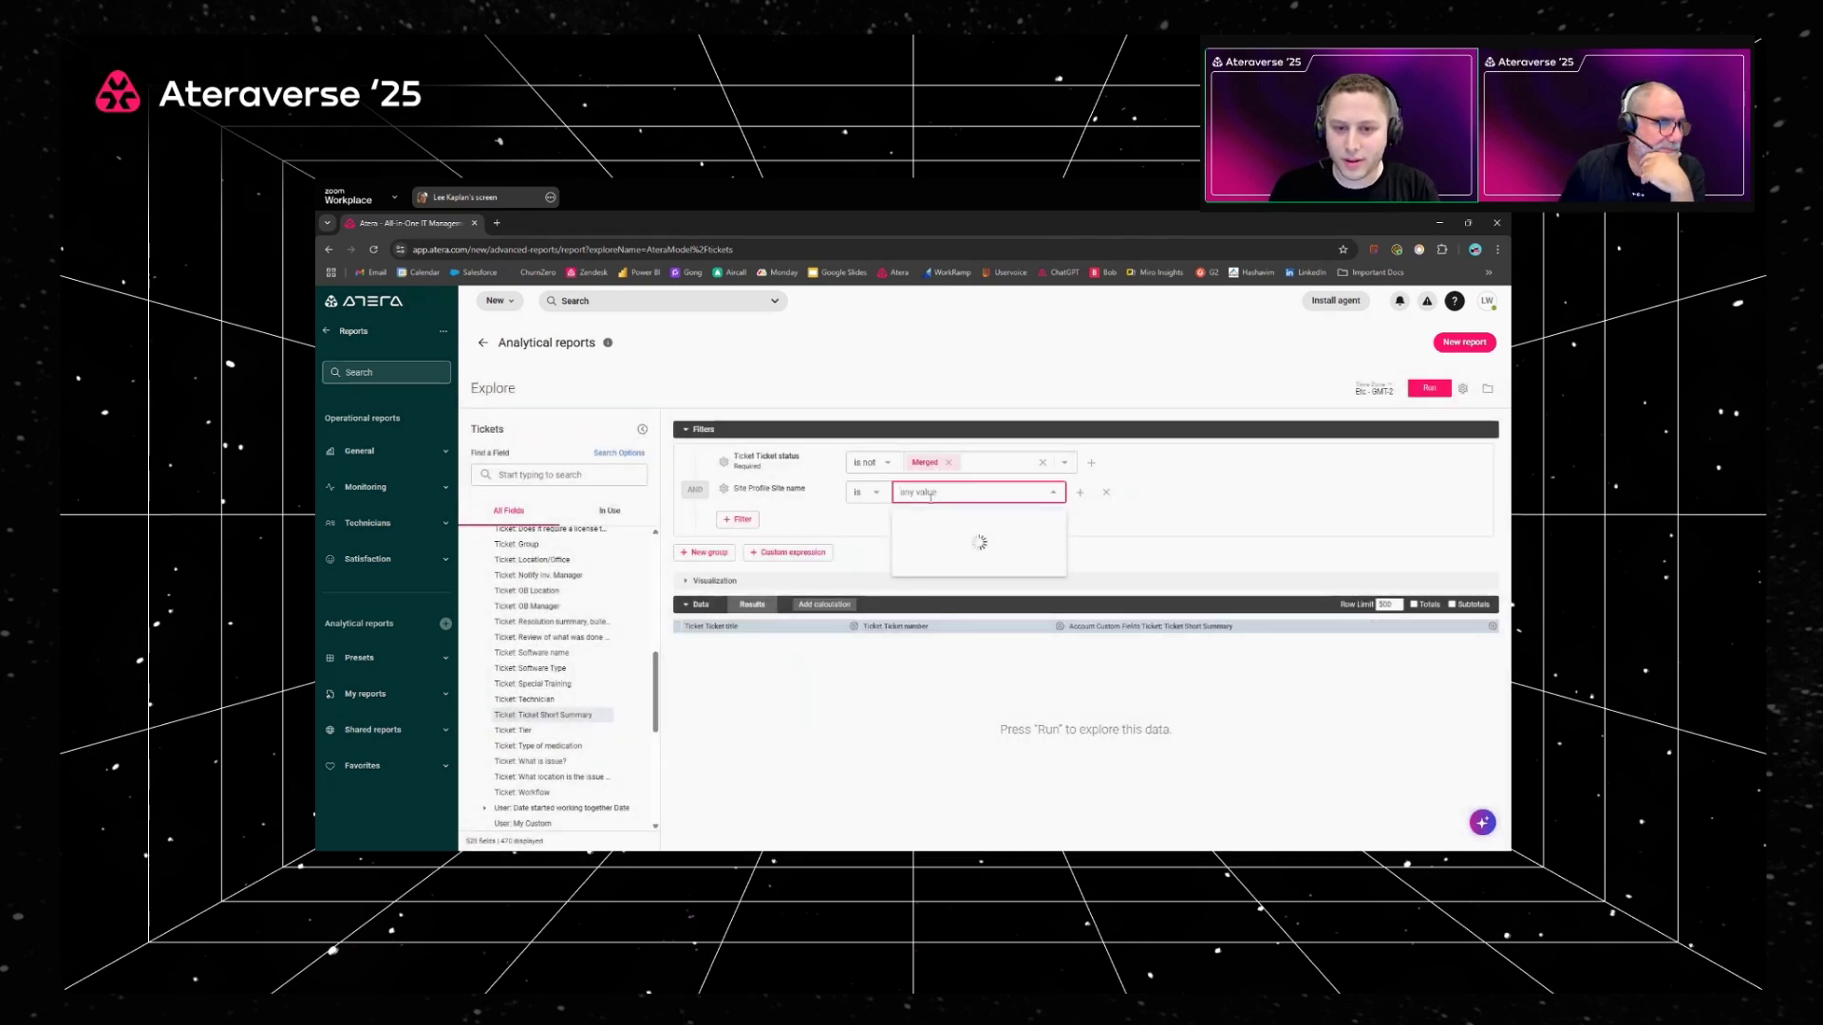
text(man)
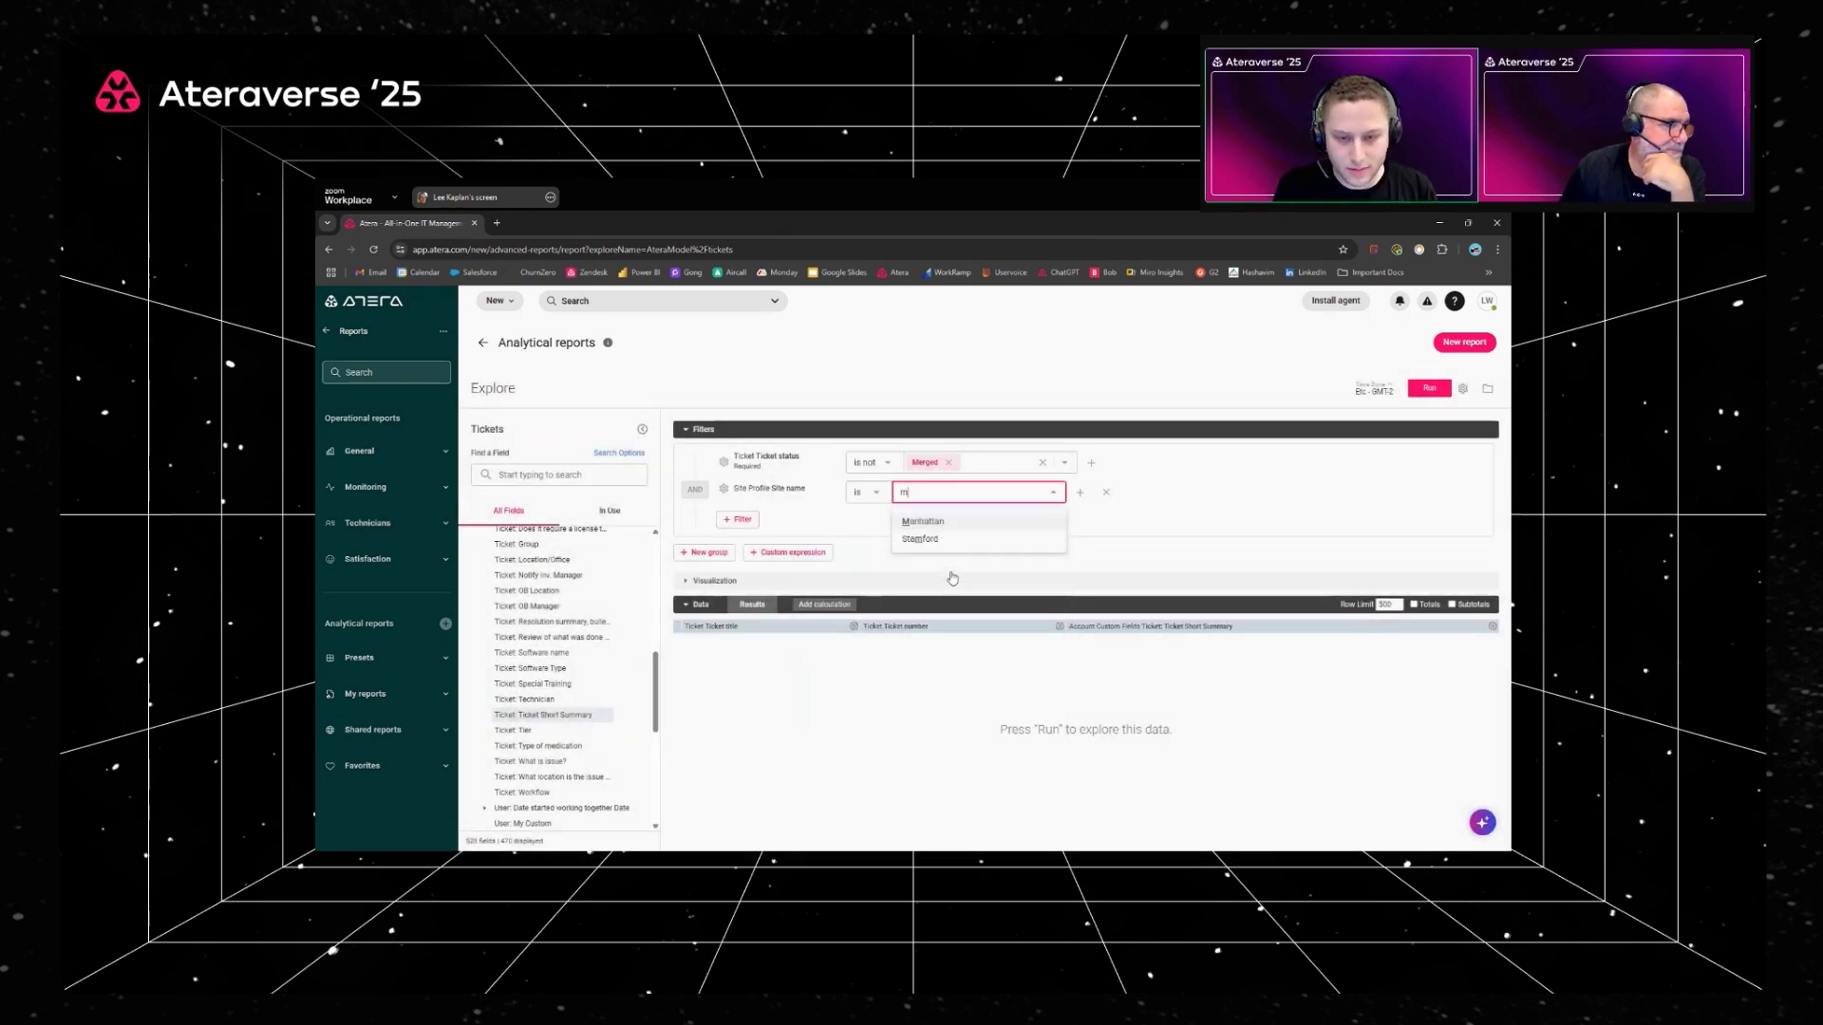
click(973, 523)
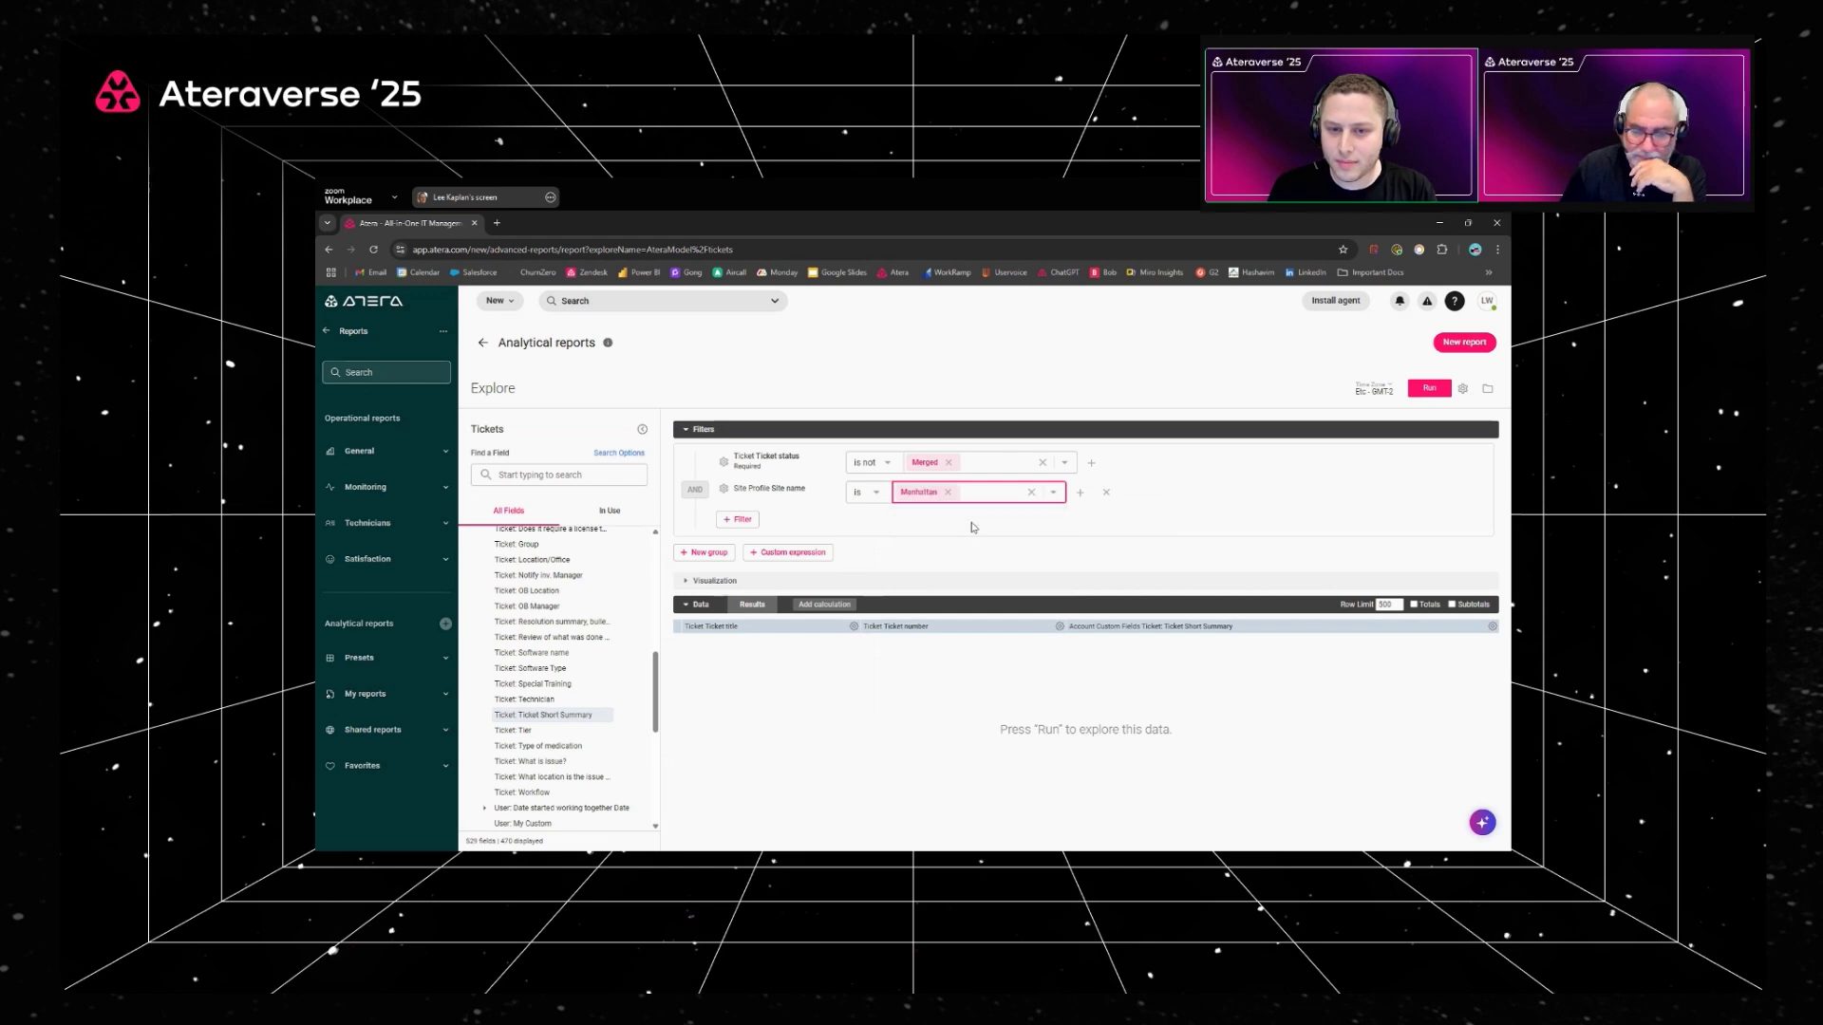
click(1414, 392)
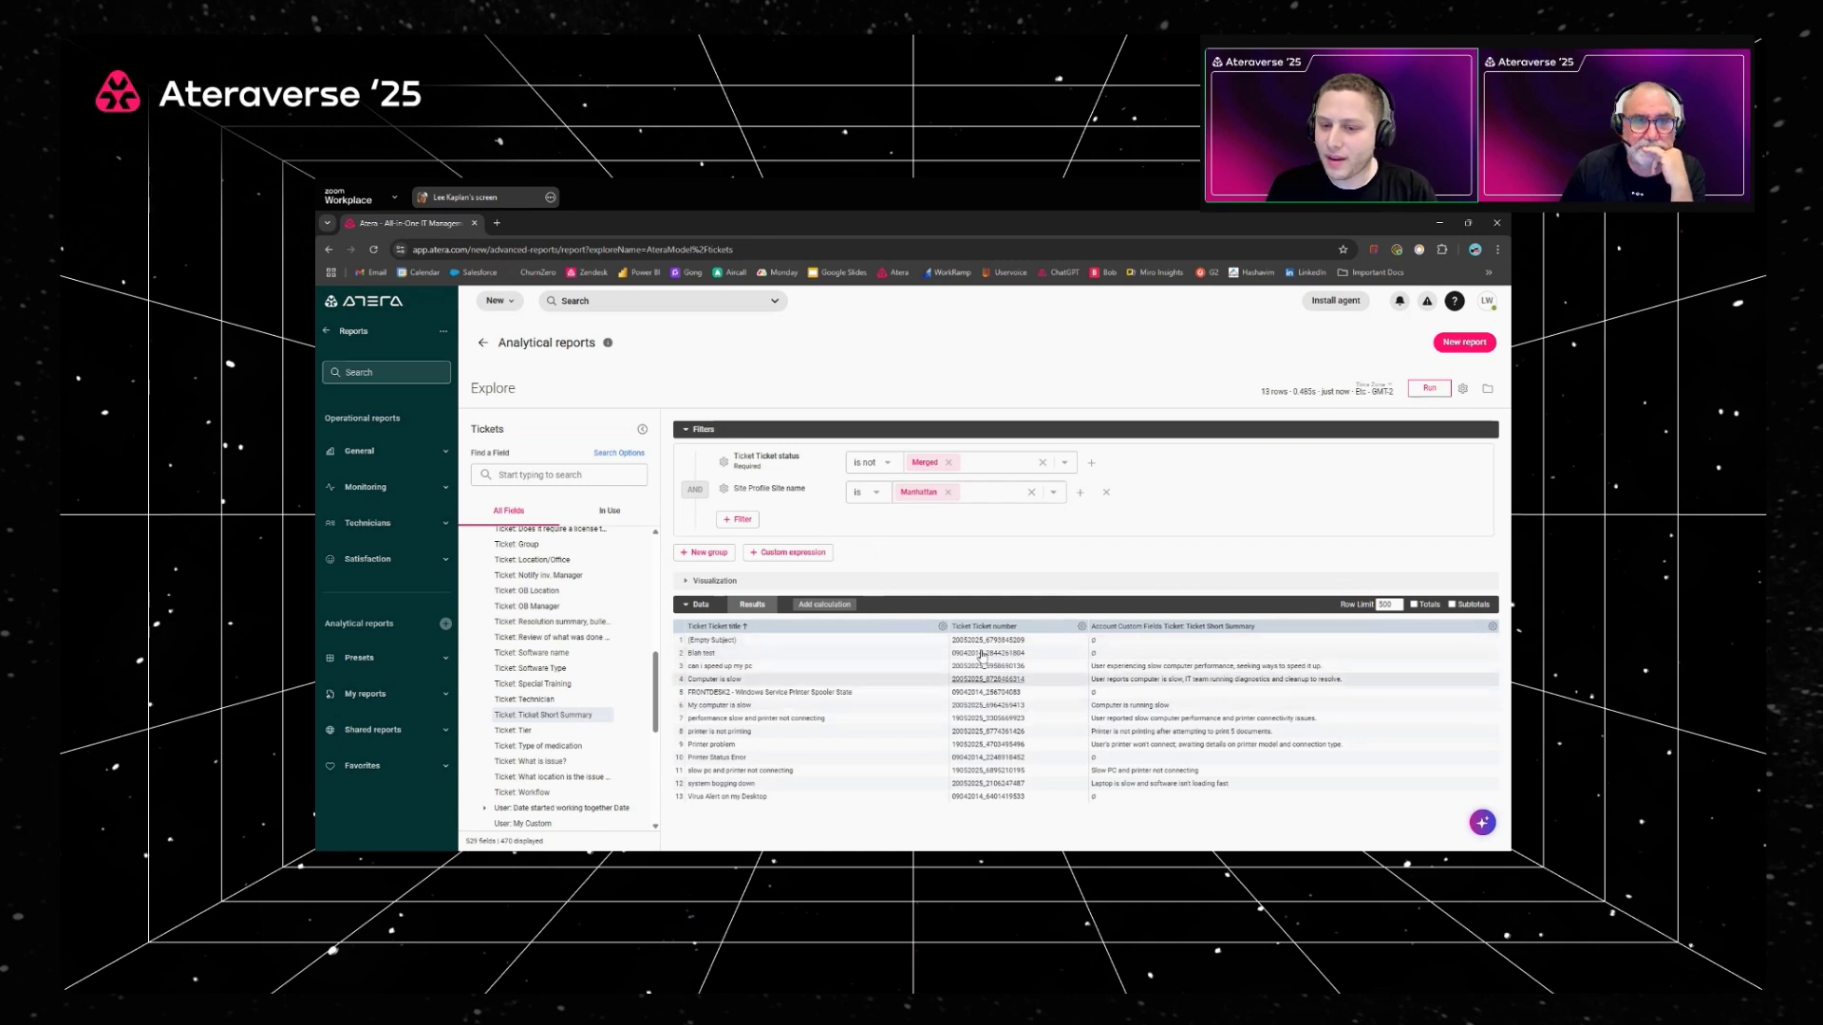
Step: Examine the Ticket Short Summary column and the ticket titles in the report results
drag(1087, 668, 1232, 802)
click(1173, 799)
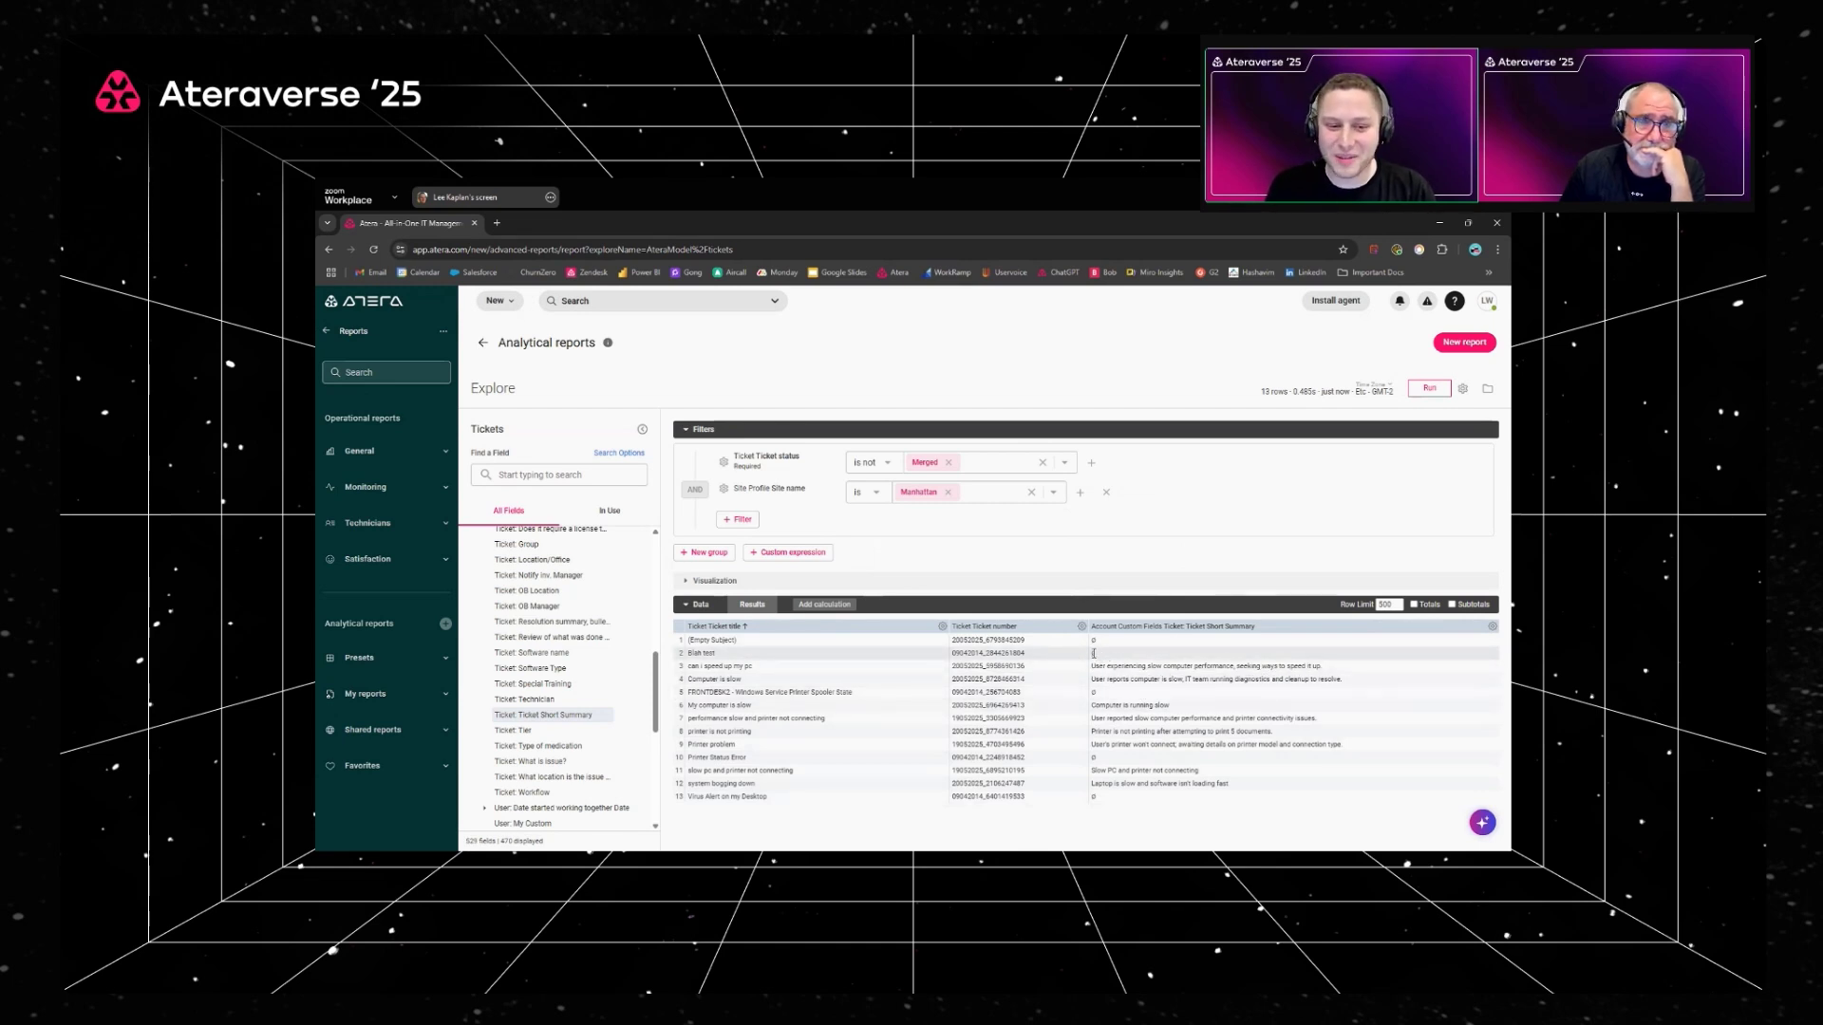
drag(689, 653, 715, 654)
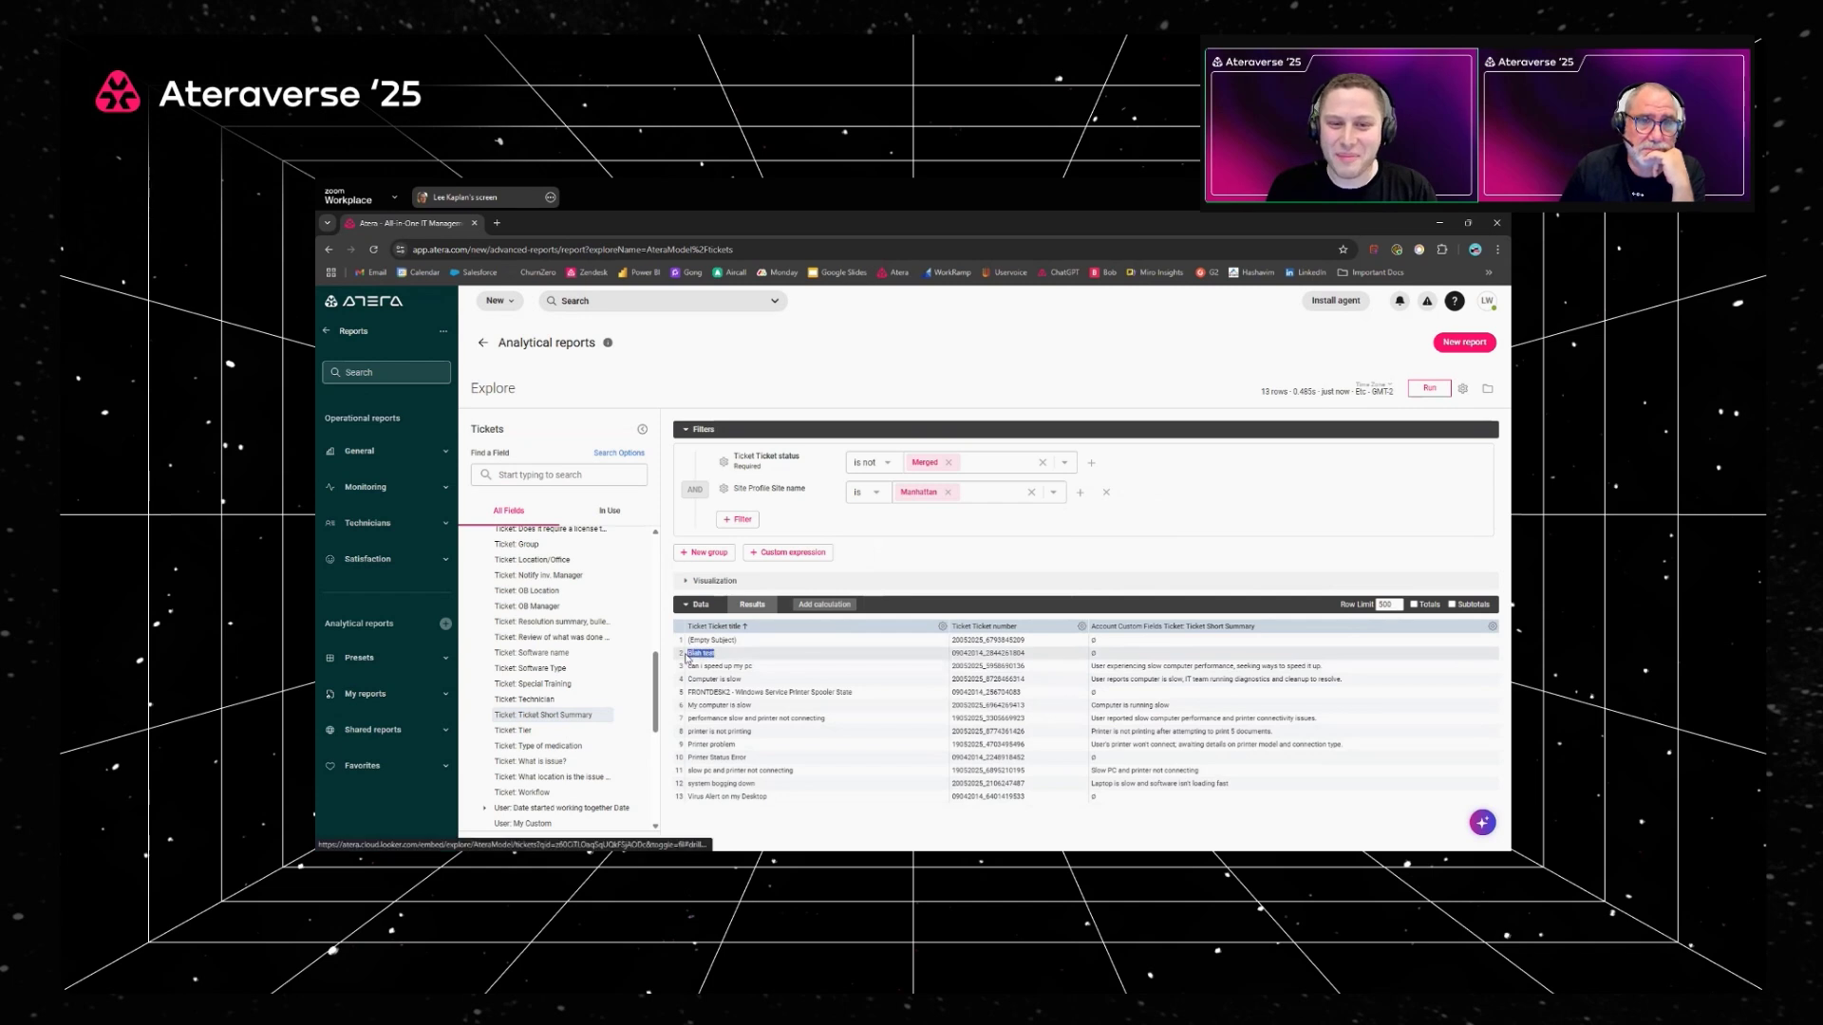
click(1135, 571)
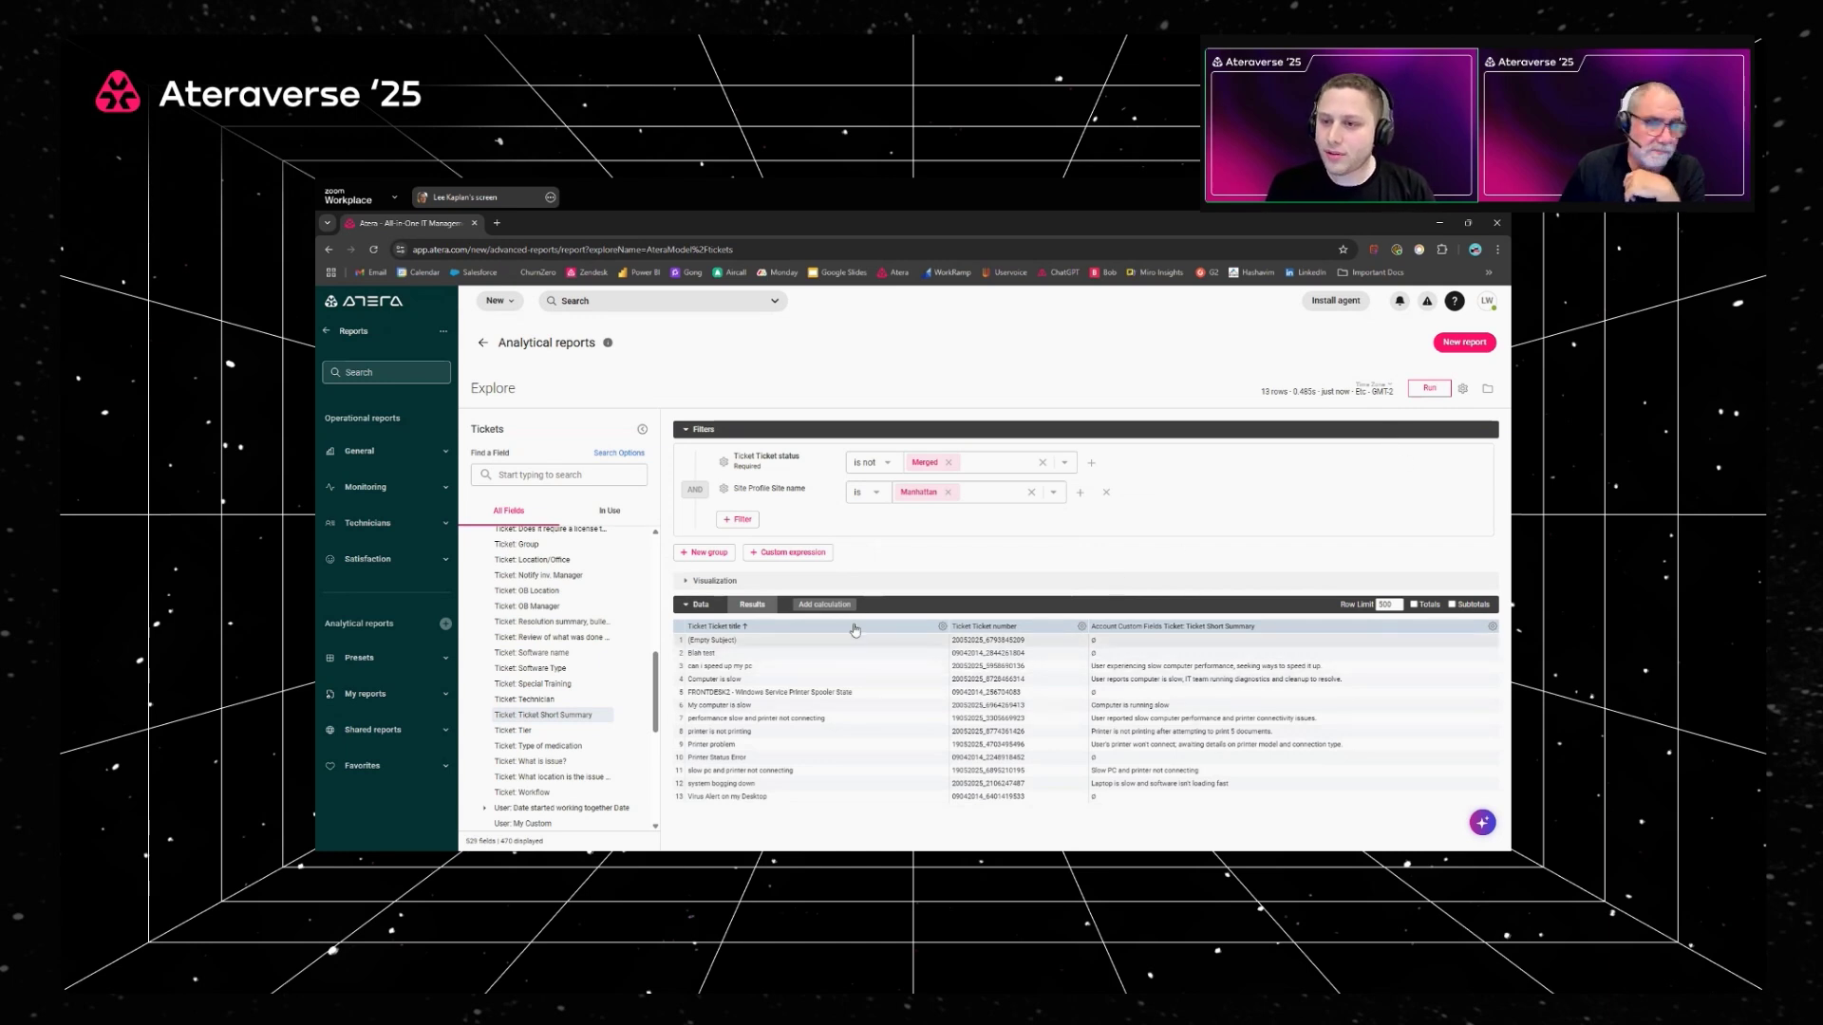
Step: Save the report as a new dashboard titled "Ticket Summaries" in My folder
click(1463, 389)
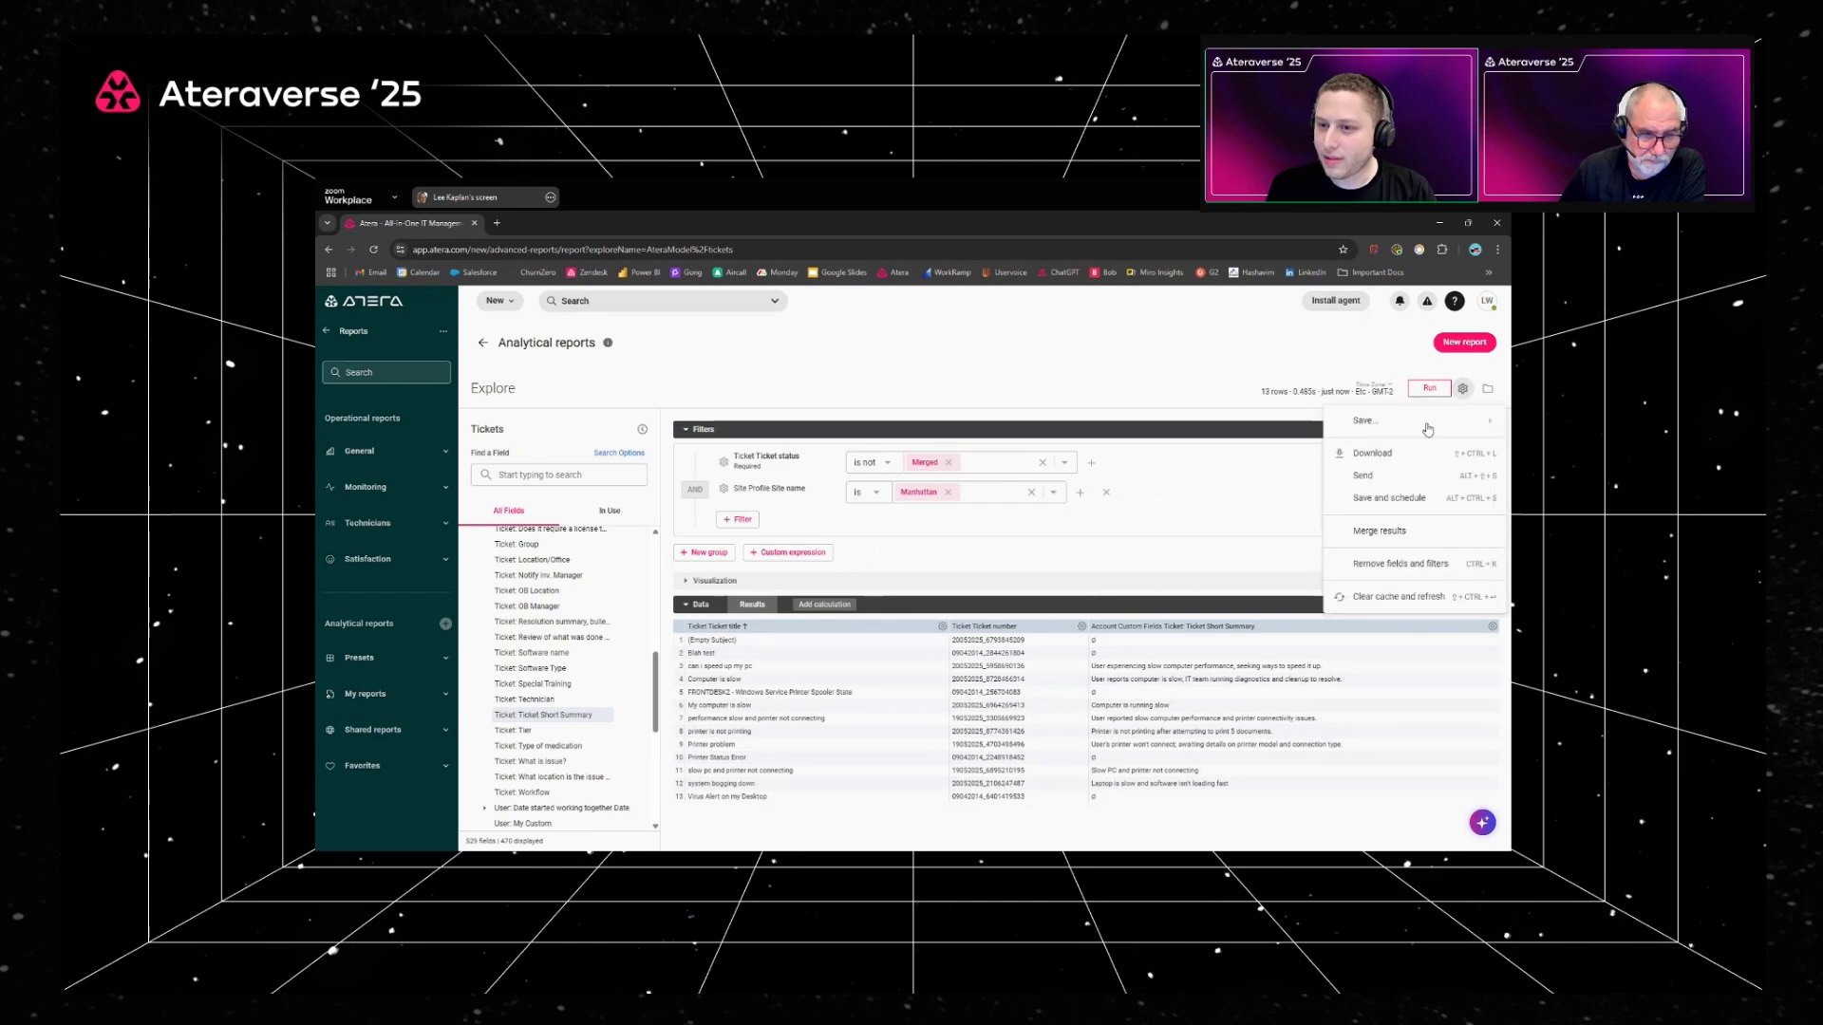
mouse_move(1414, 430)
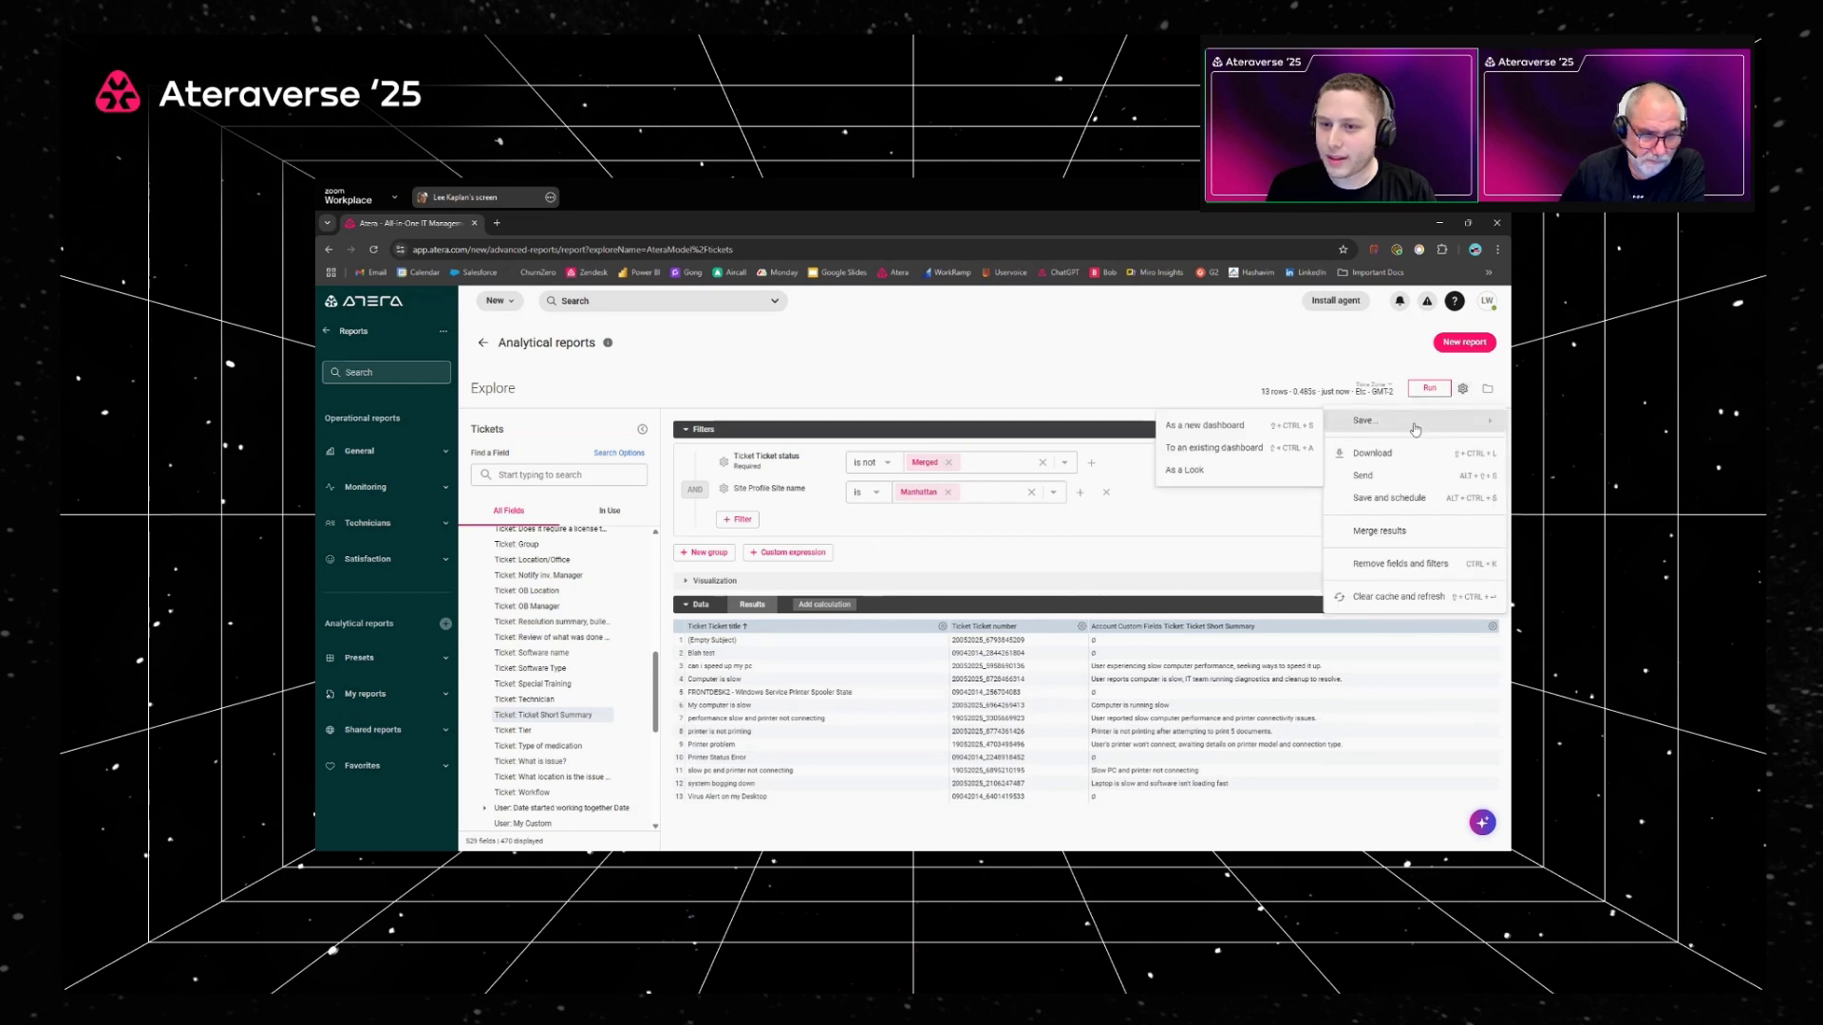
click(1235, 432)
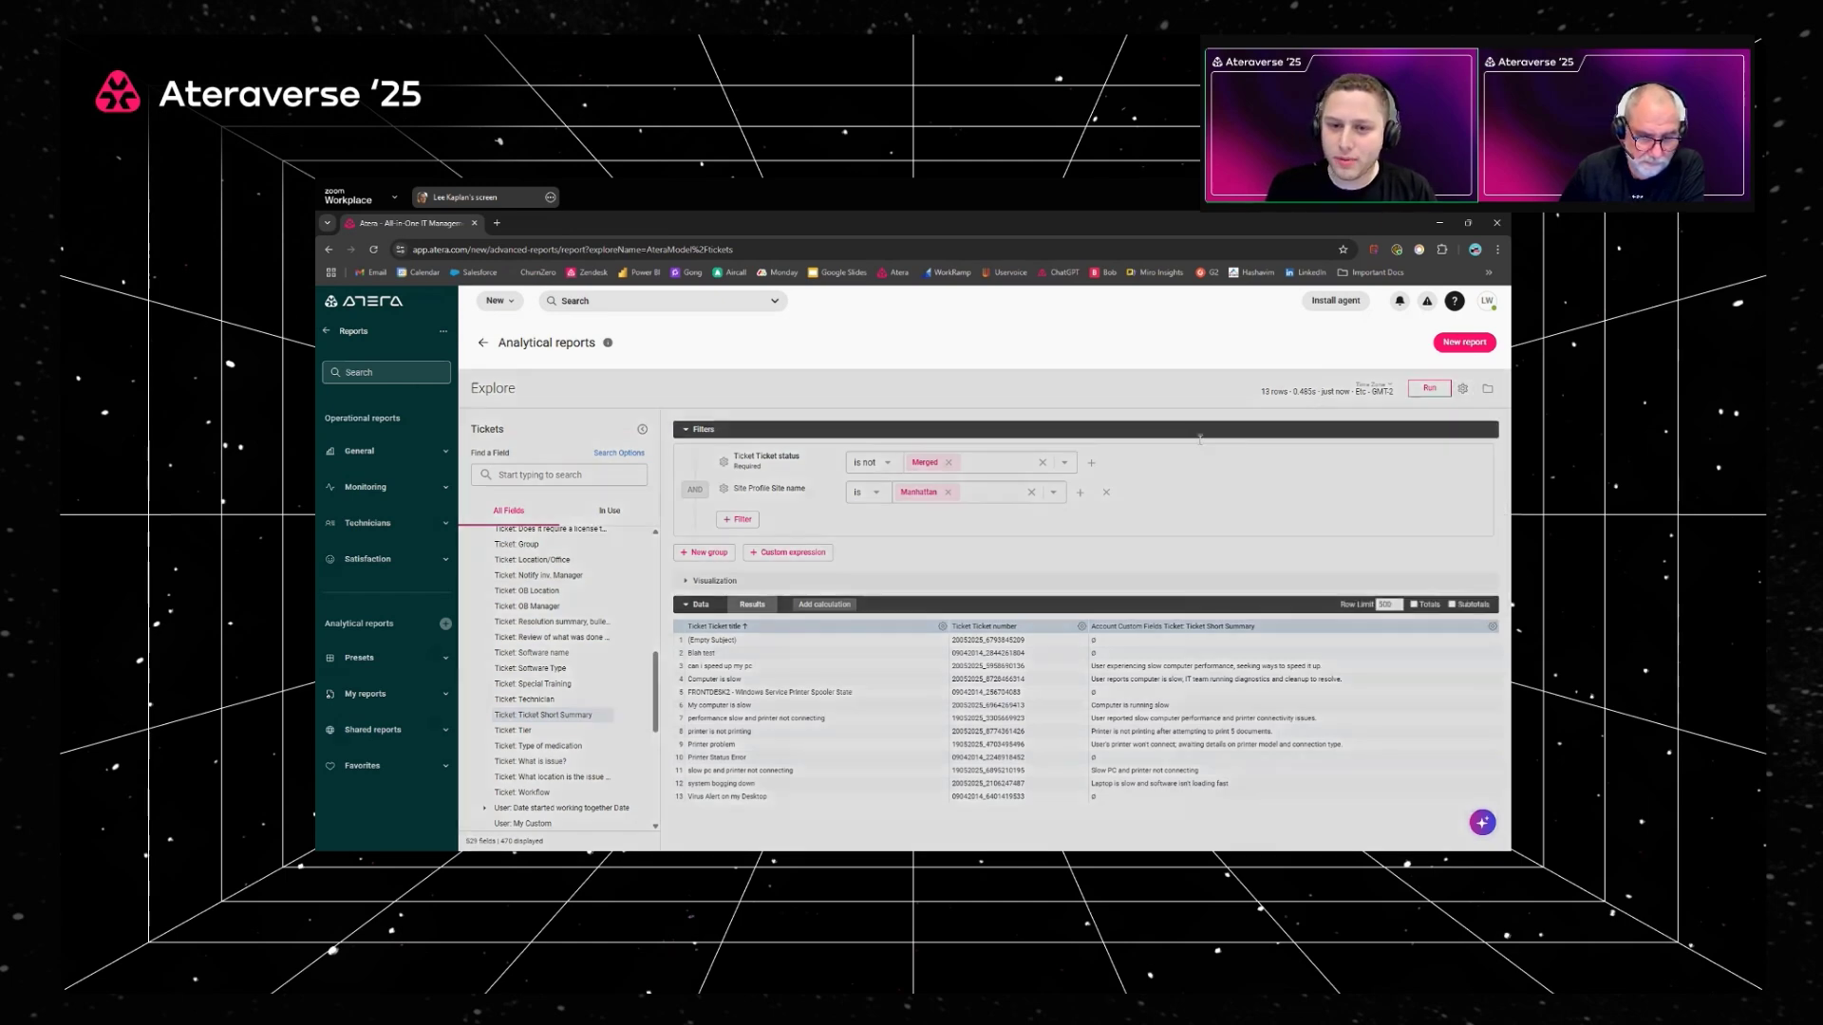
click(948, 457)
text(T)
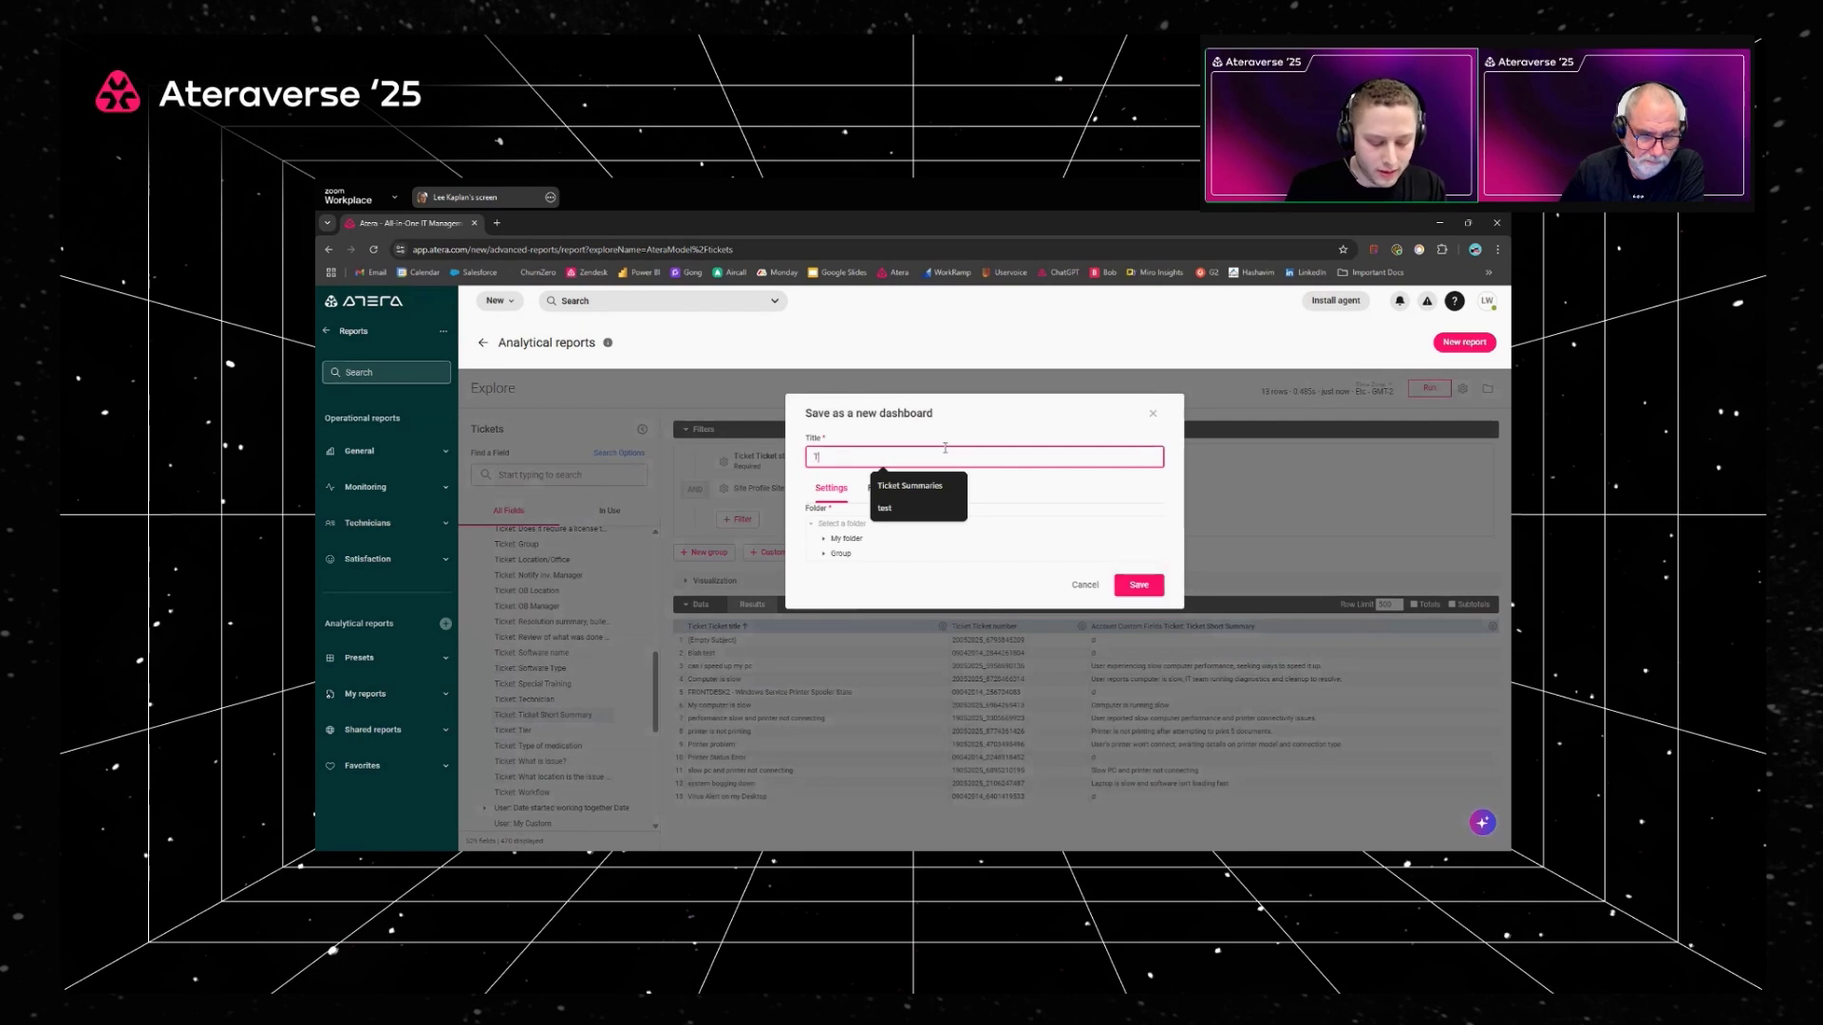
text(icket Summaries)
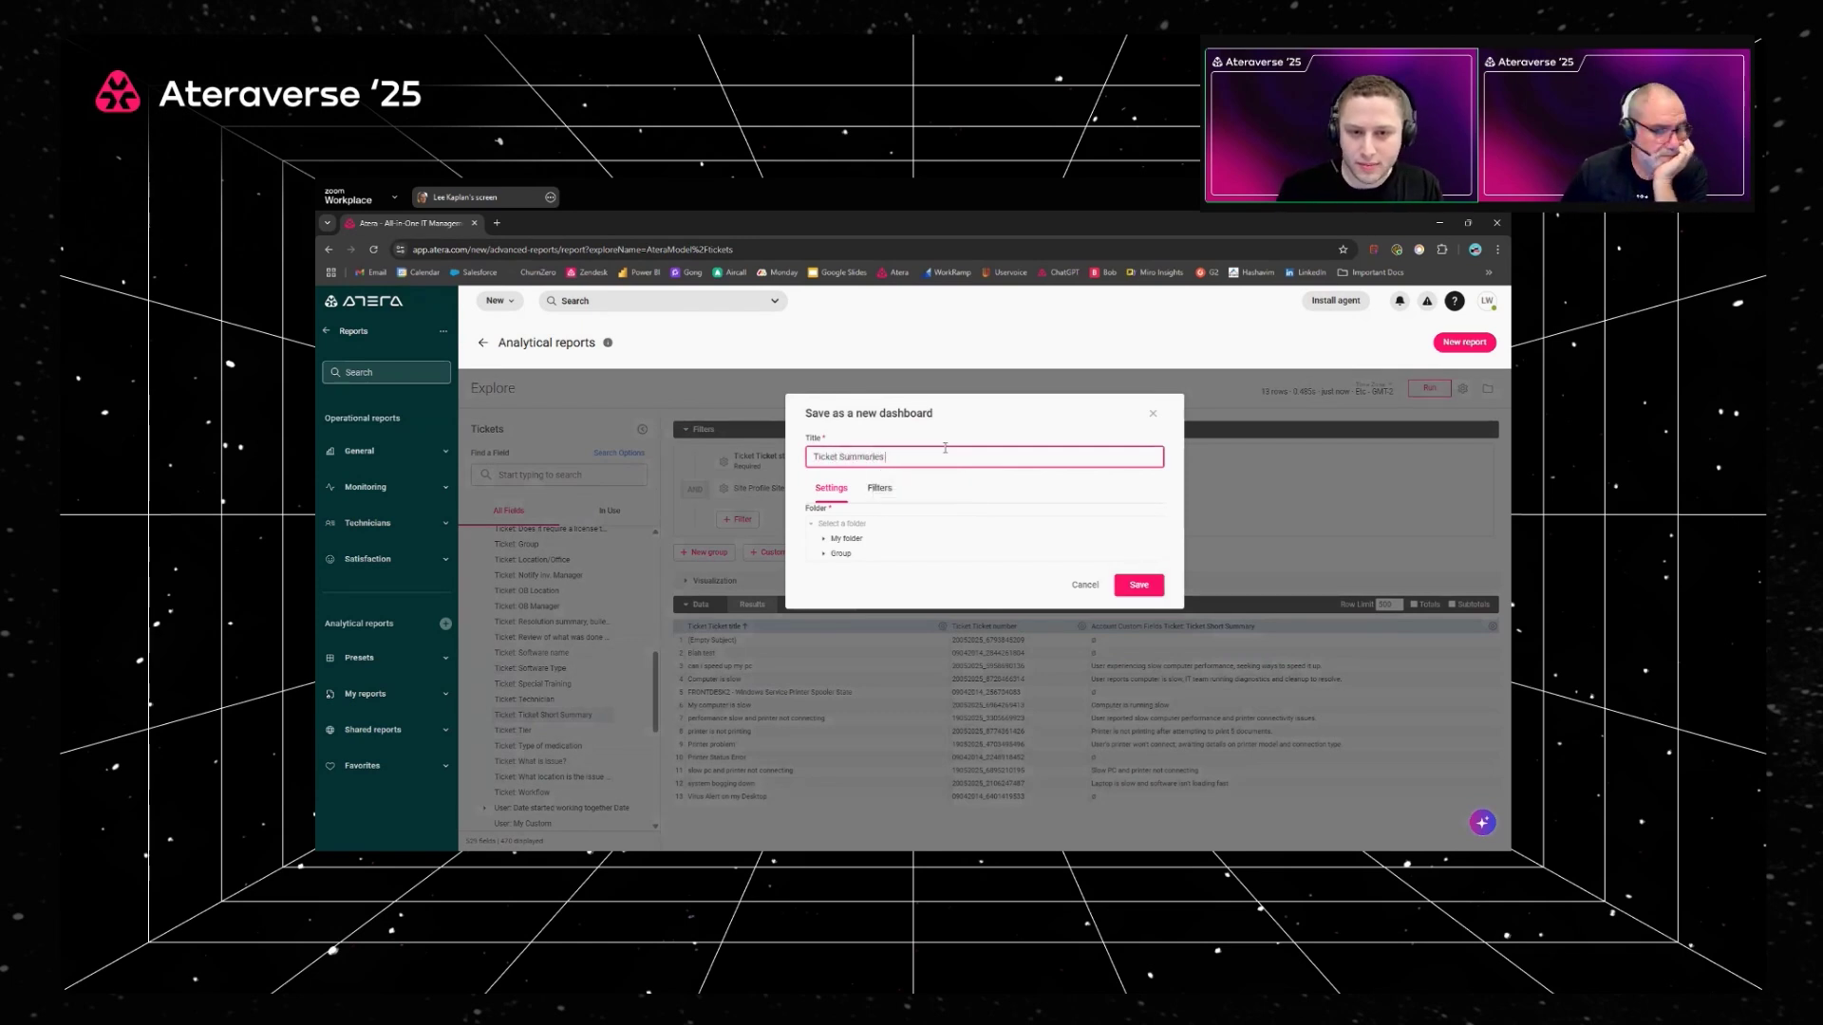
click(879, 543)
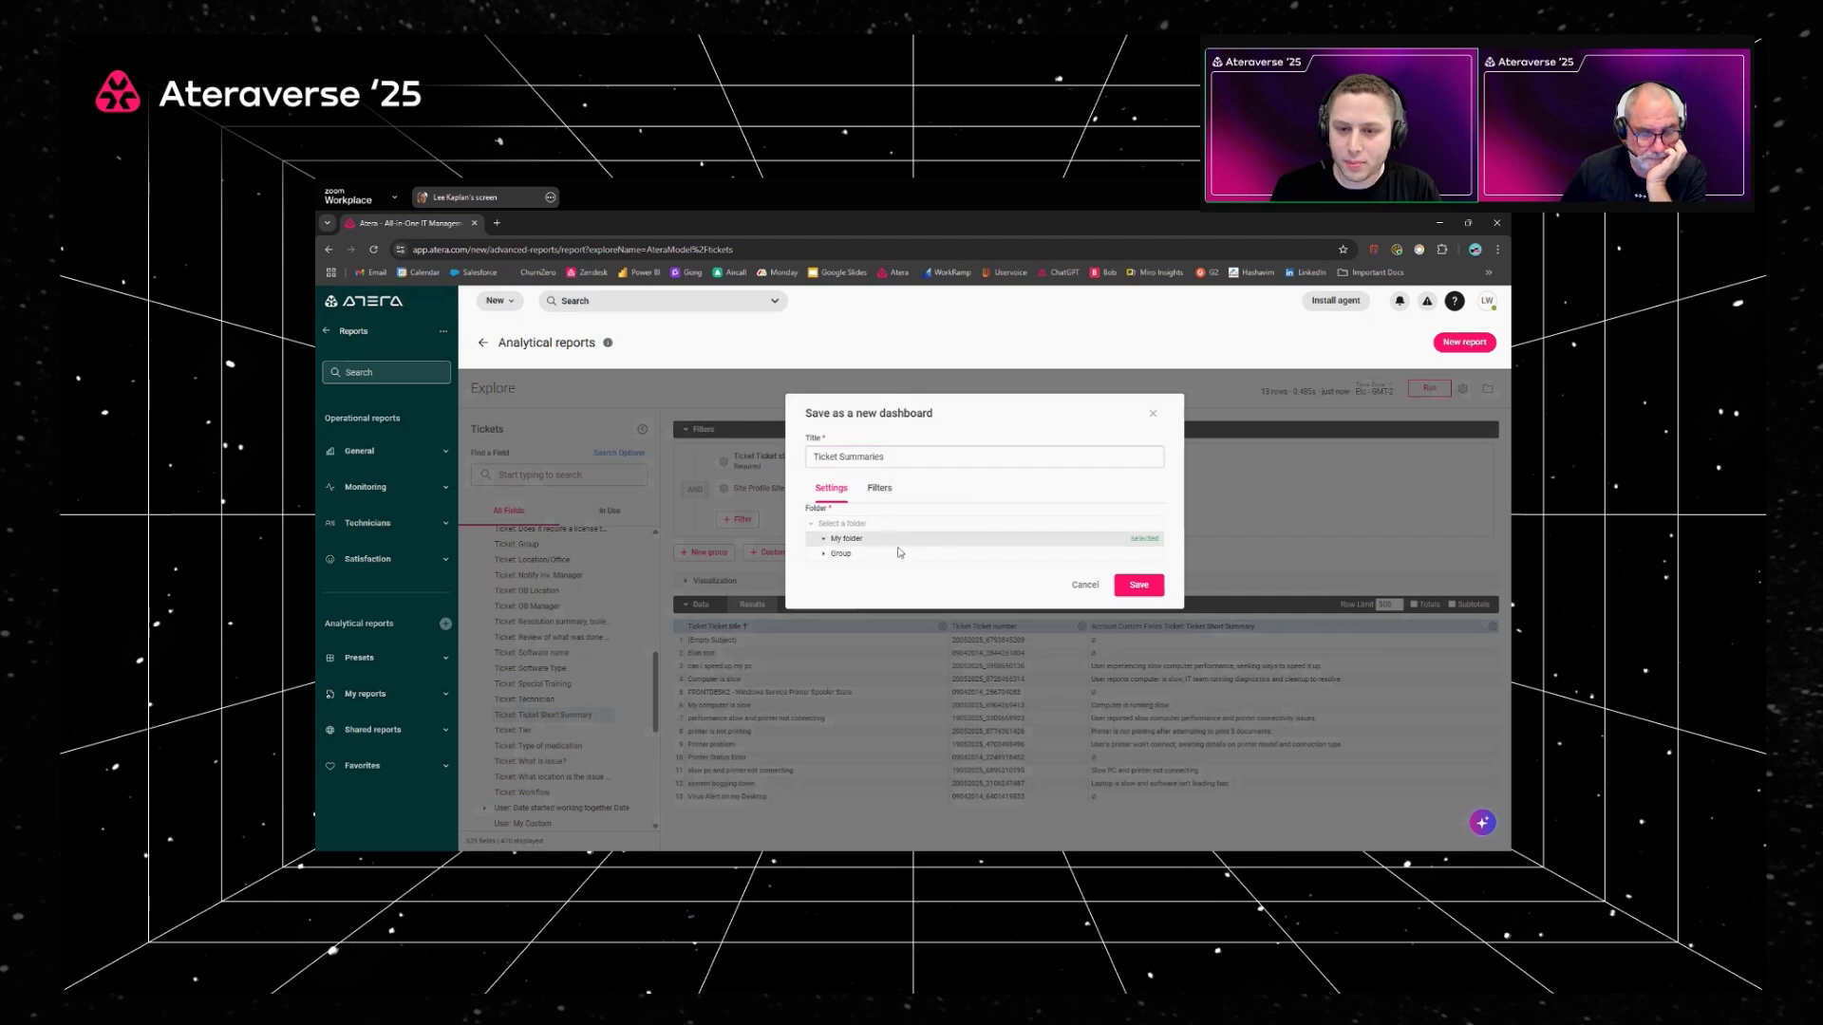
click(1132, 588)
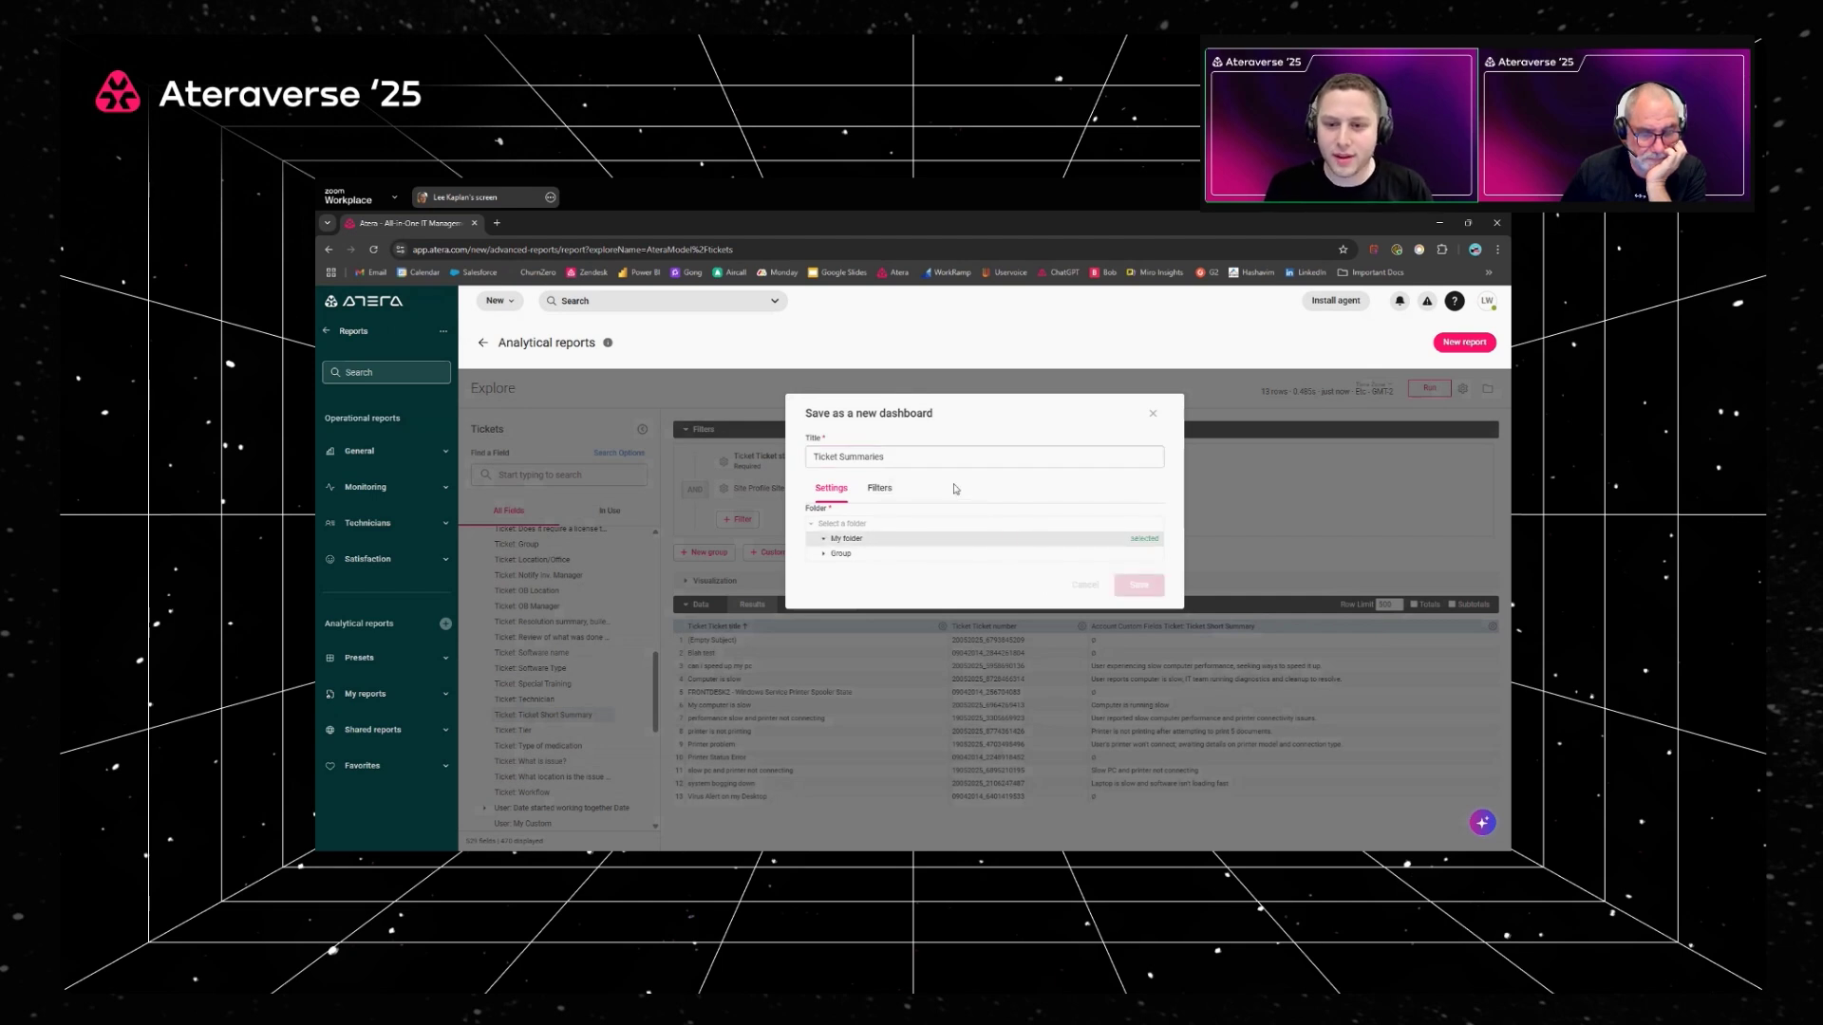
Step: In the Ticket Summaries dashboard, enlarge the table tile until all its columns and rows fit, and save the layout
click(1003, 397)
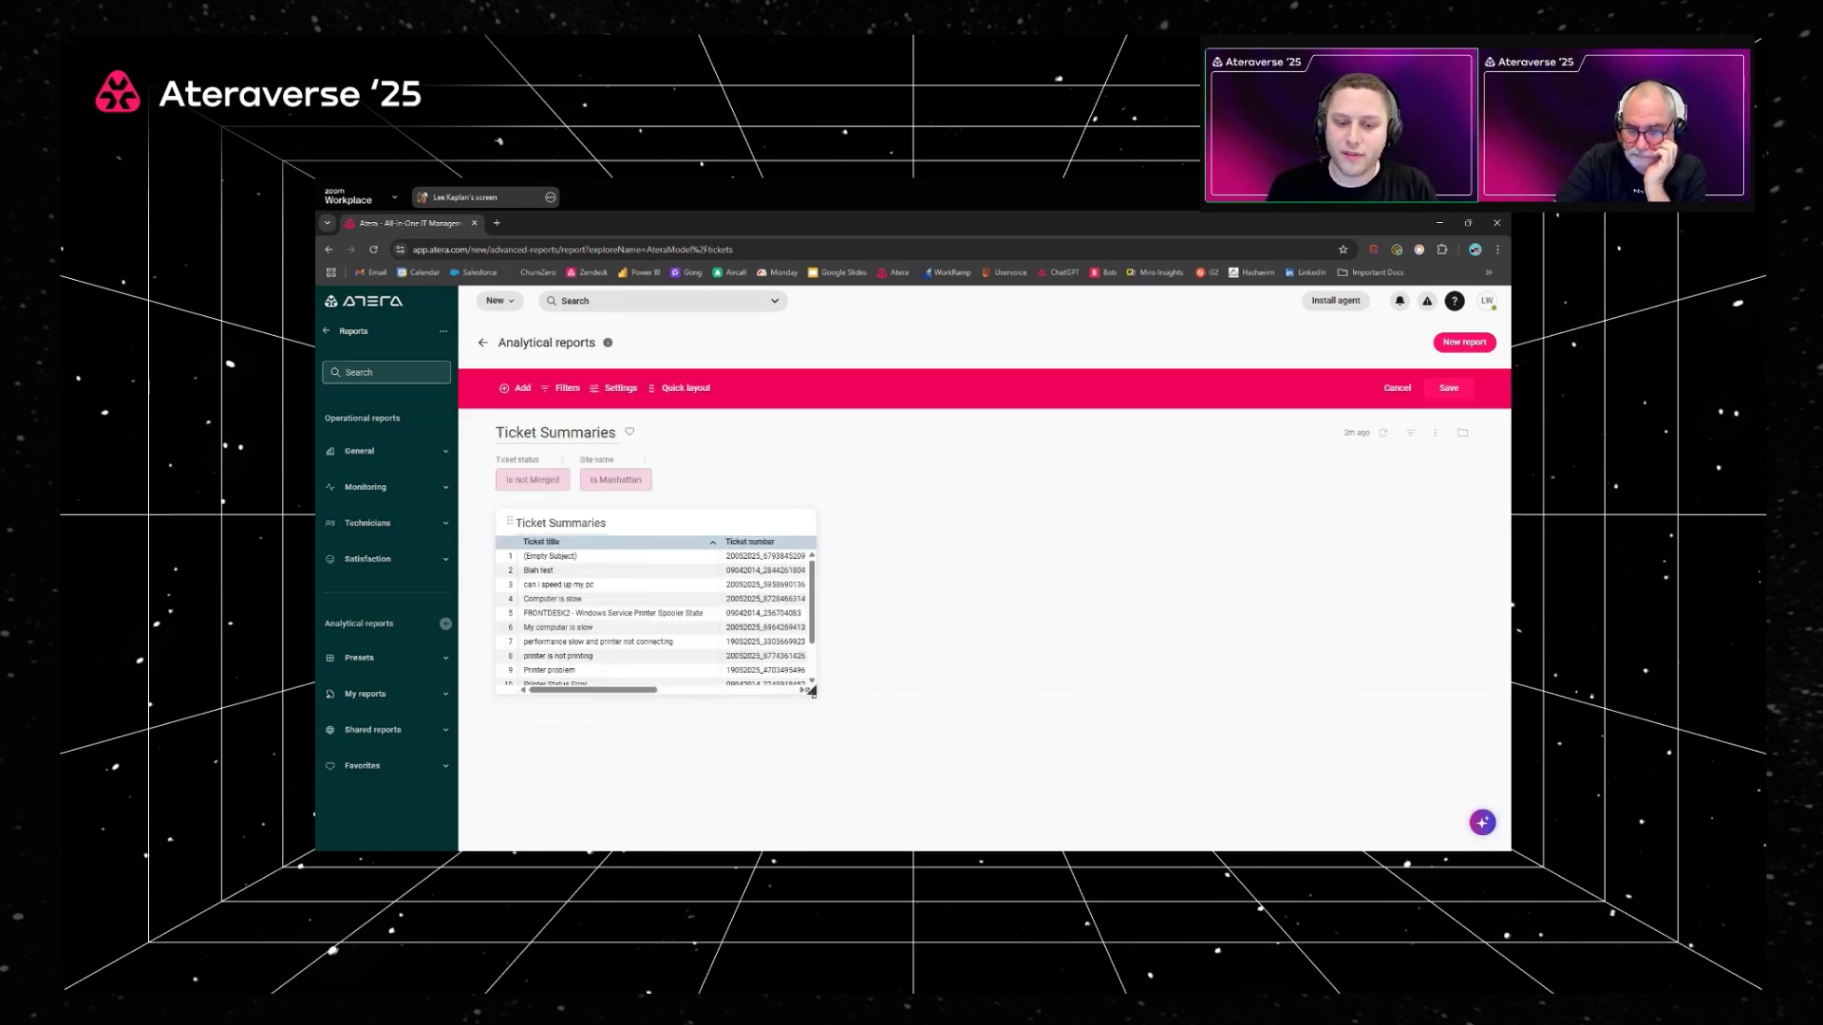
drag(919, 707, 1187, 759)
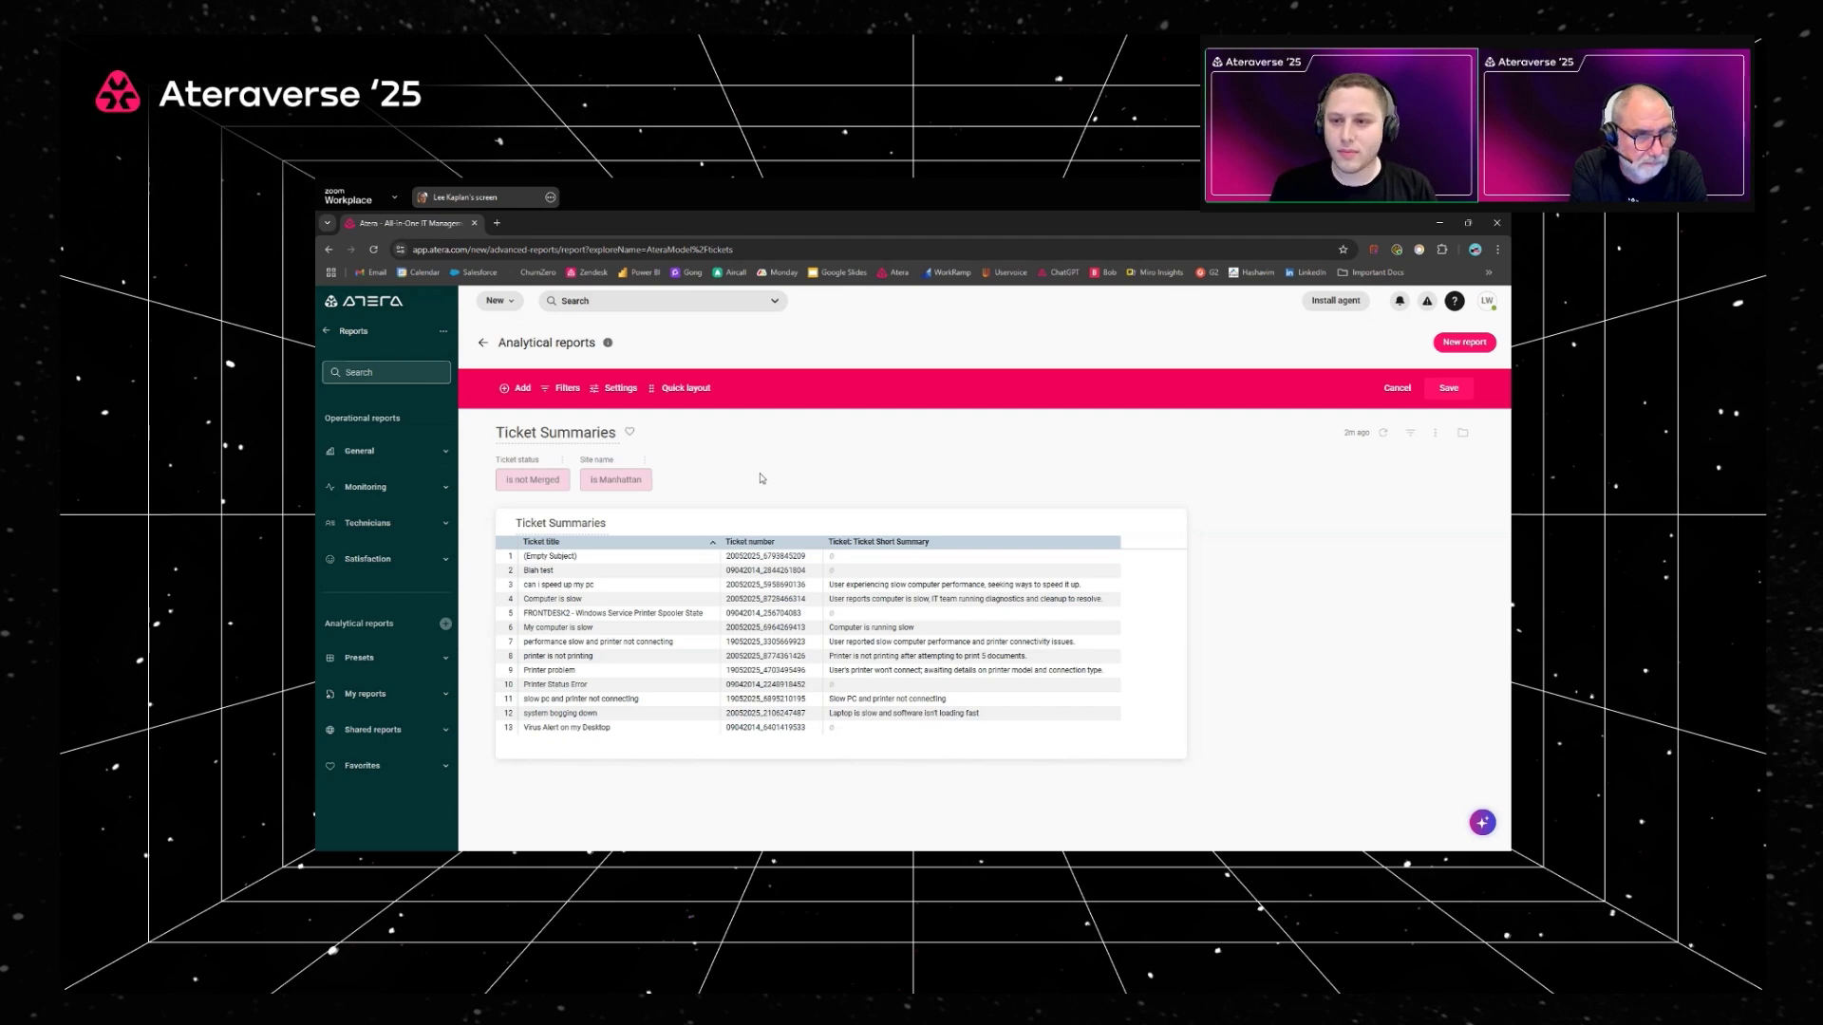
click(1447, 388)
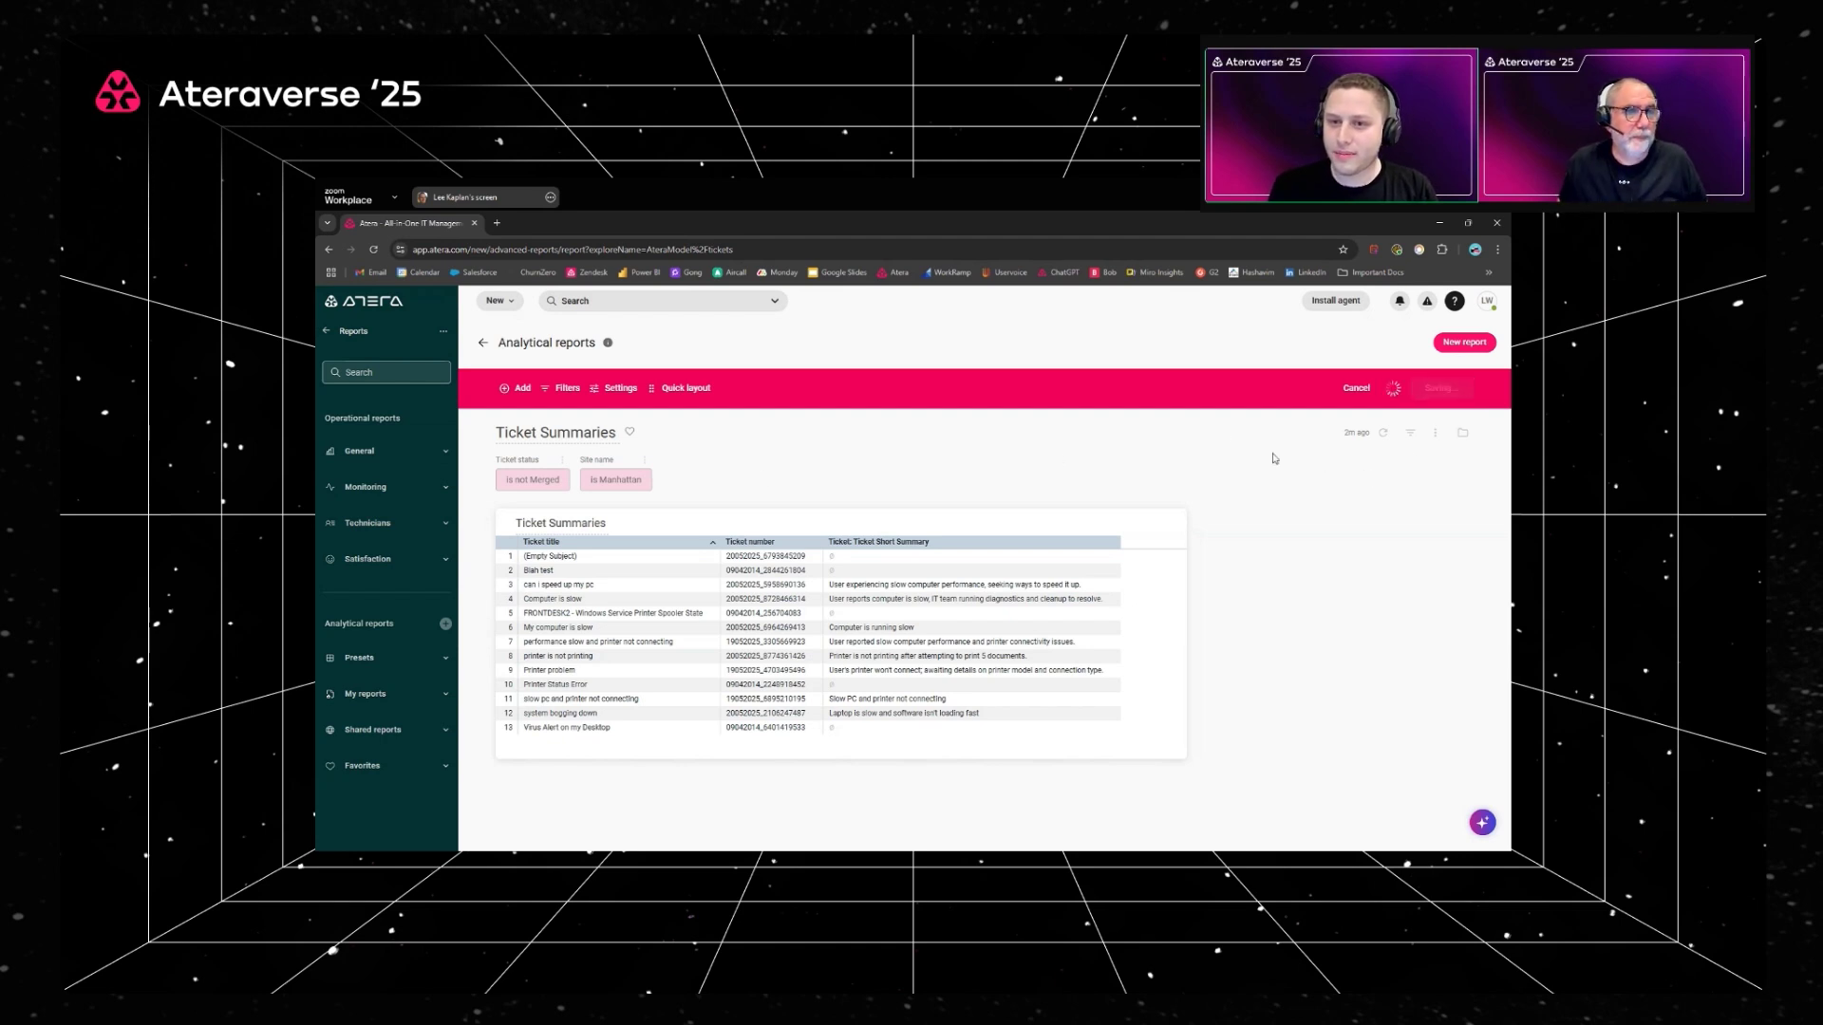
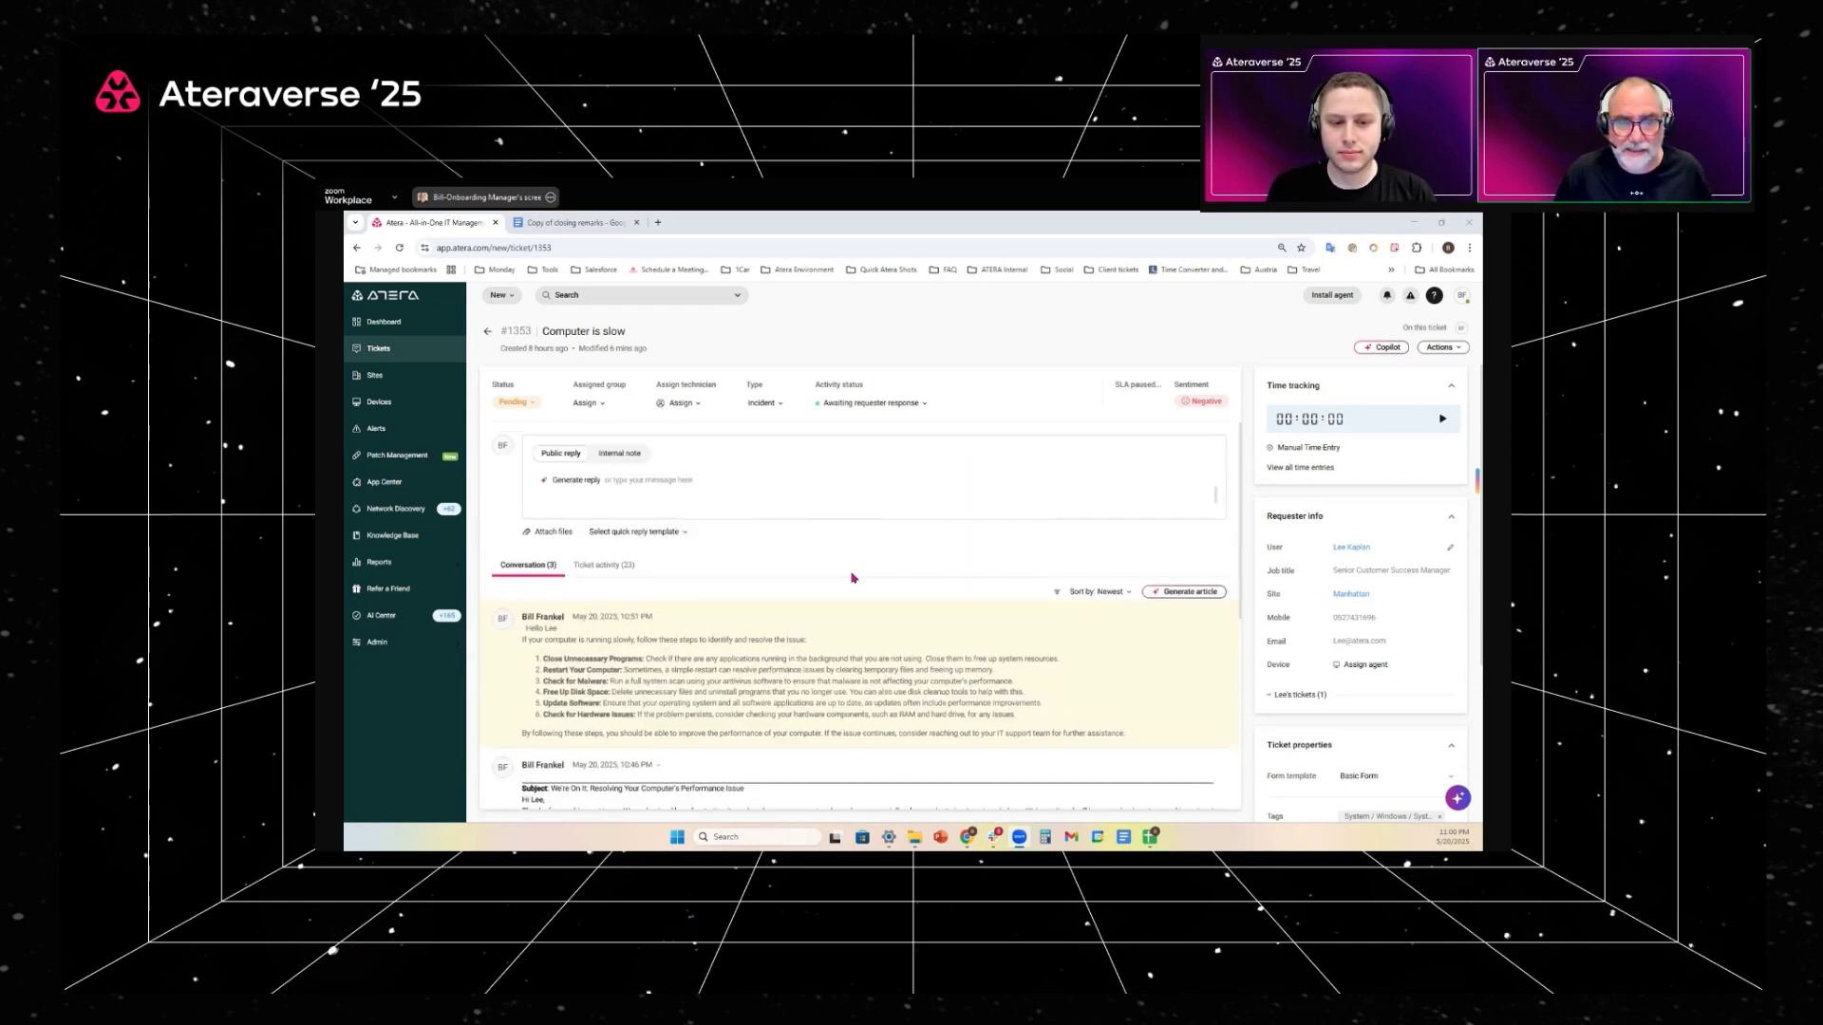
Step: Generate a knowledge base article from the Computer is slow ticket and highlight the beginning of its first troubleshooting item in yellow
click(1192, 592)
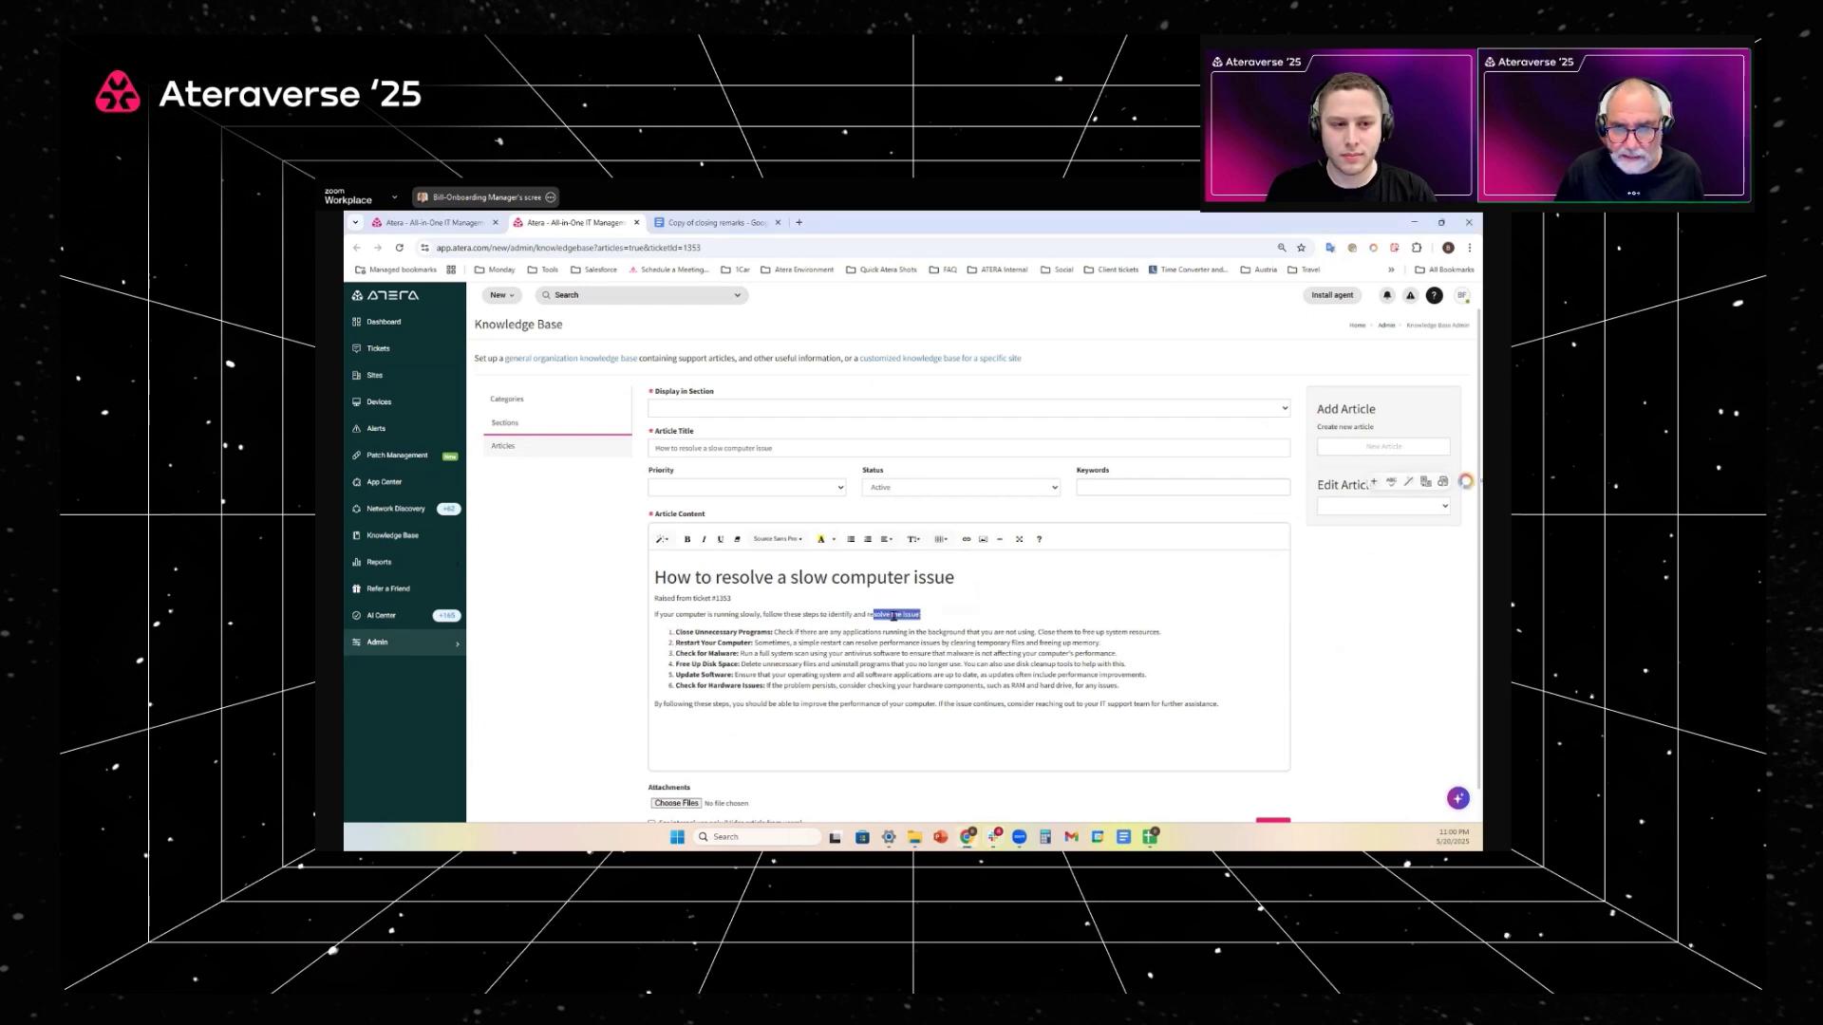
drag(883, 615, 899, 633)
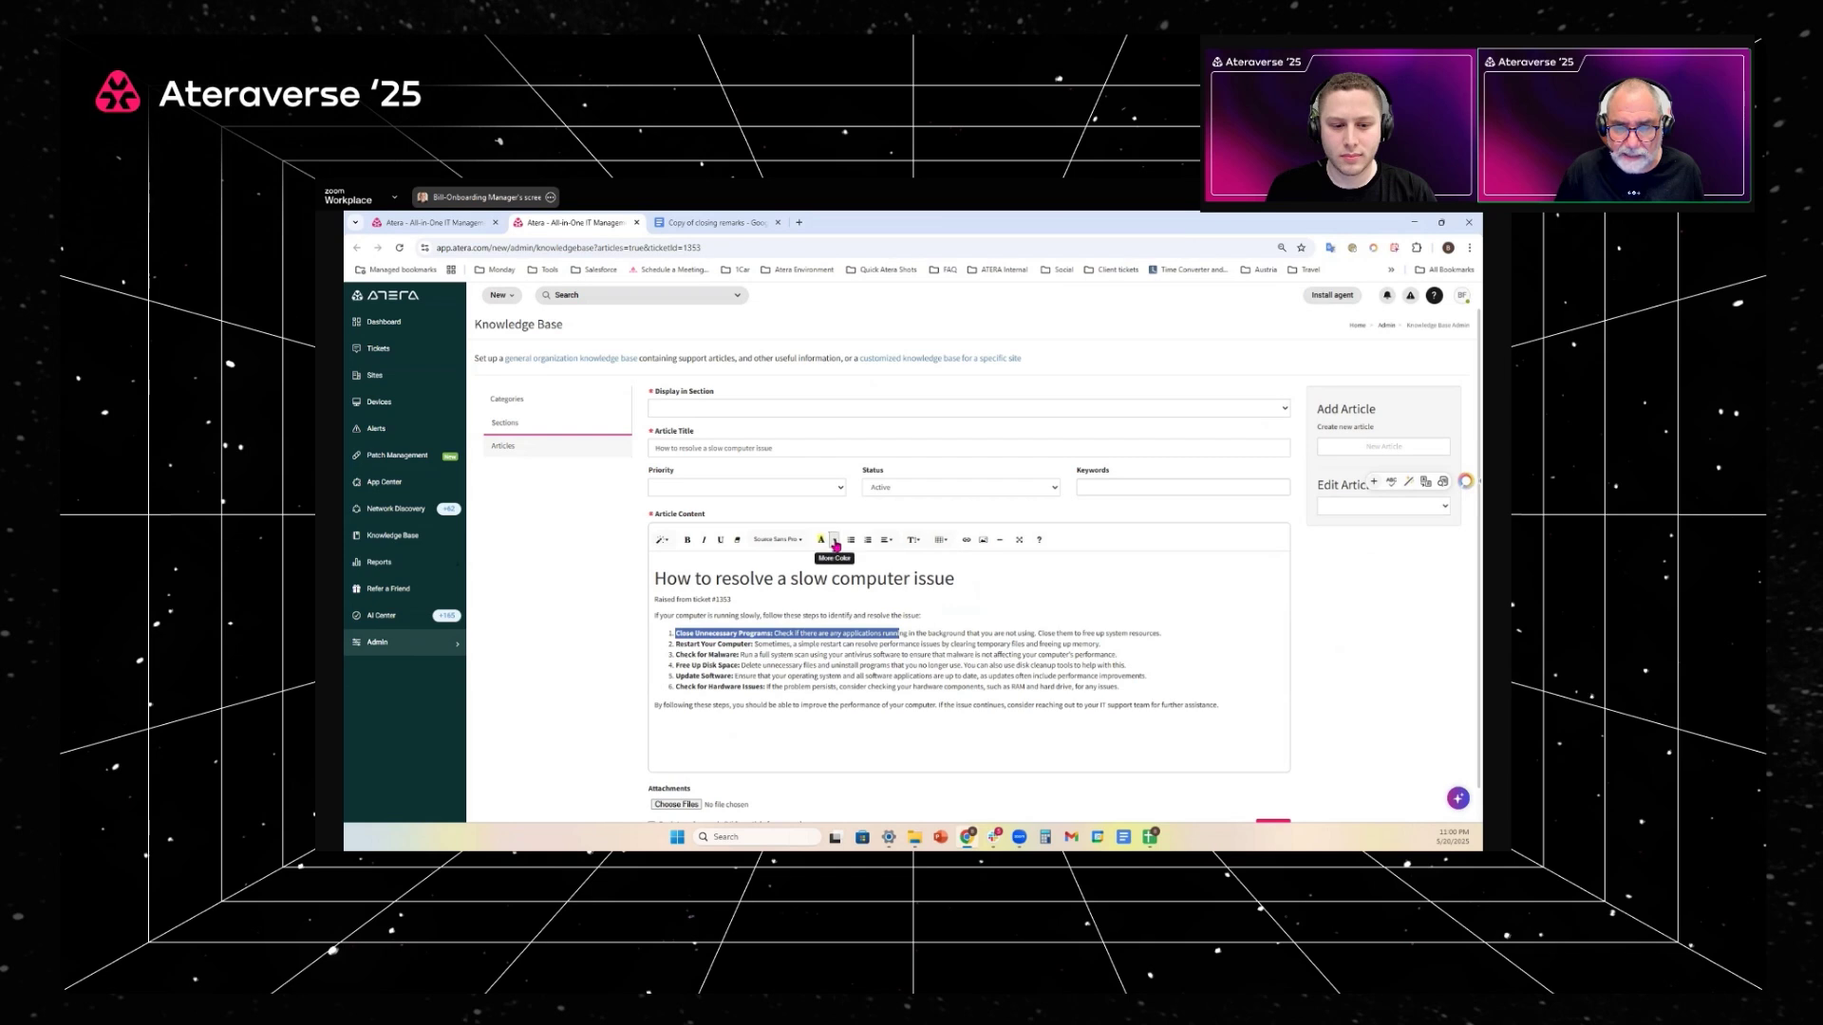
click(834, 539)
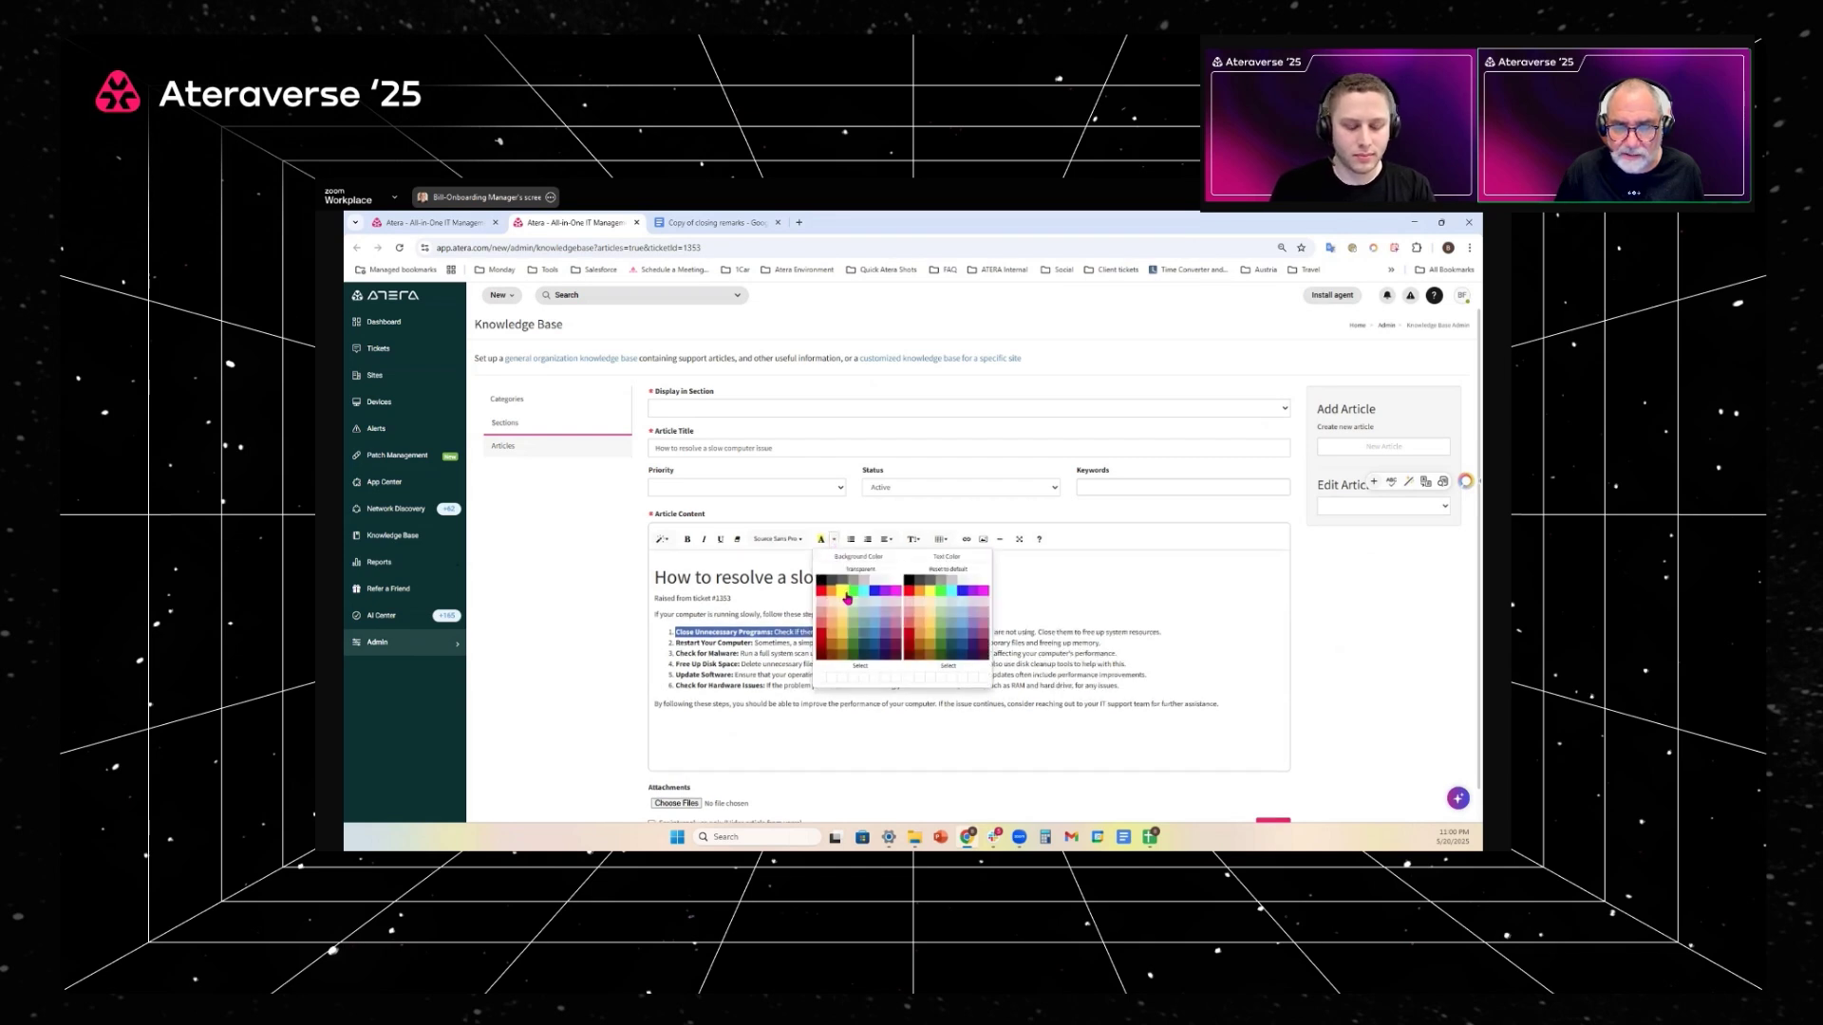
click(753, 669)
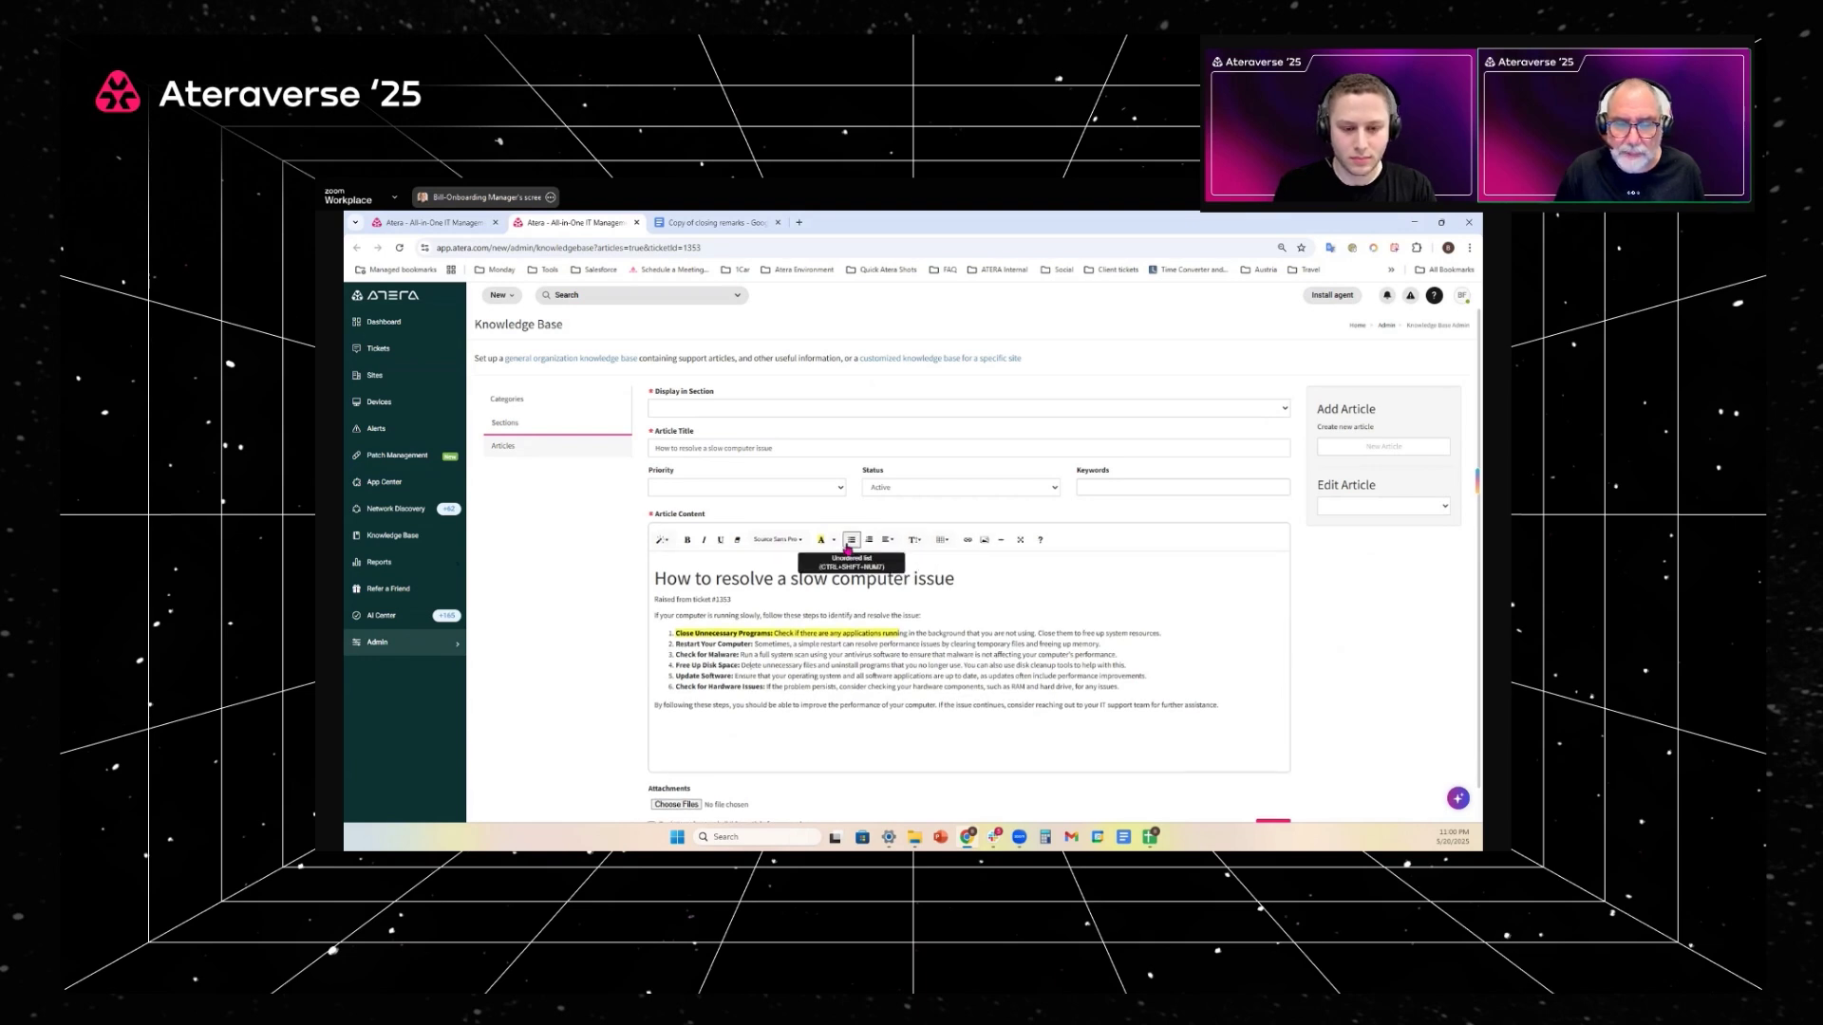
Step: Try the Comic Sans MS font in the article content and open the font choices for the first three troubleshooting items
click(779, 540)
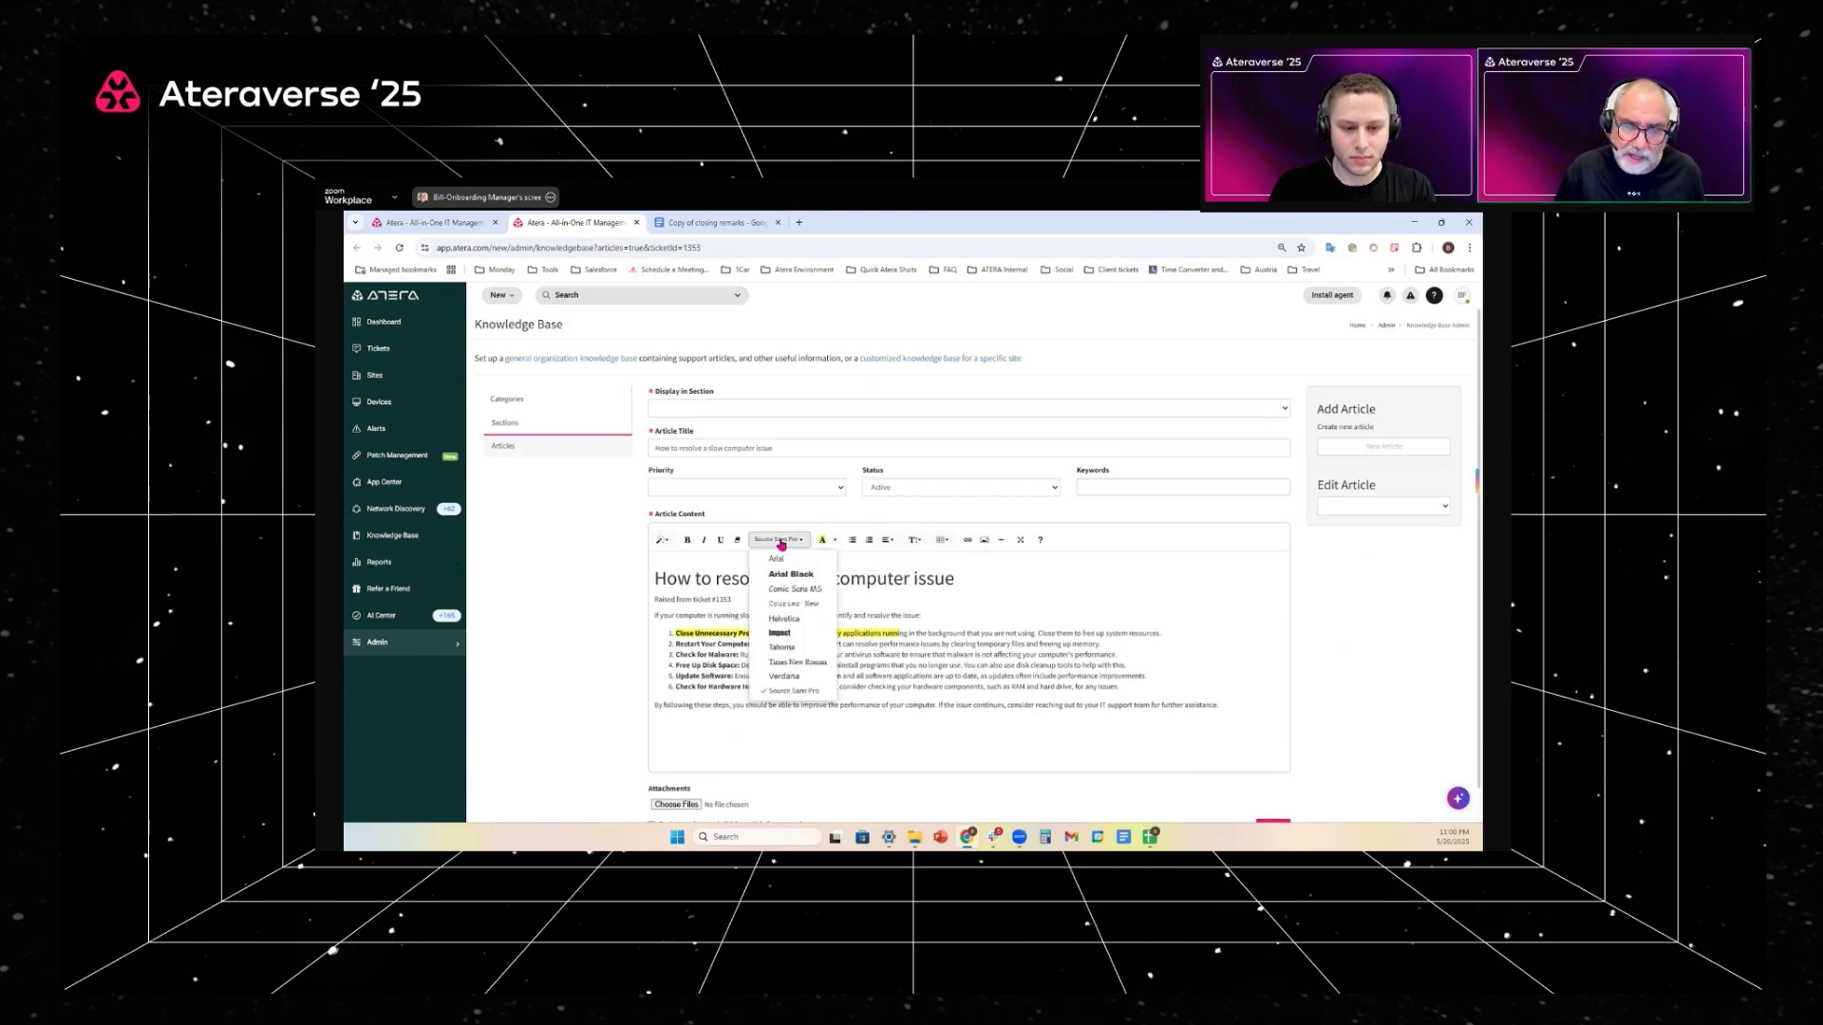
click(791, 589)
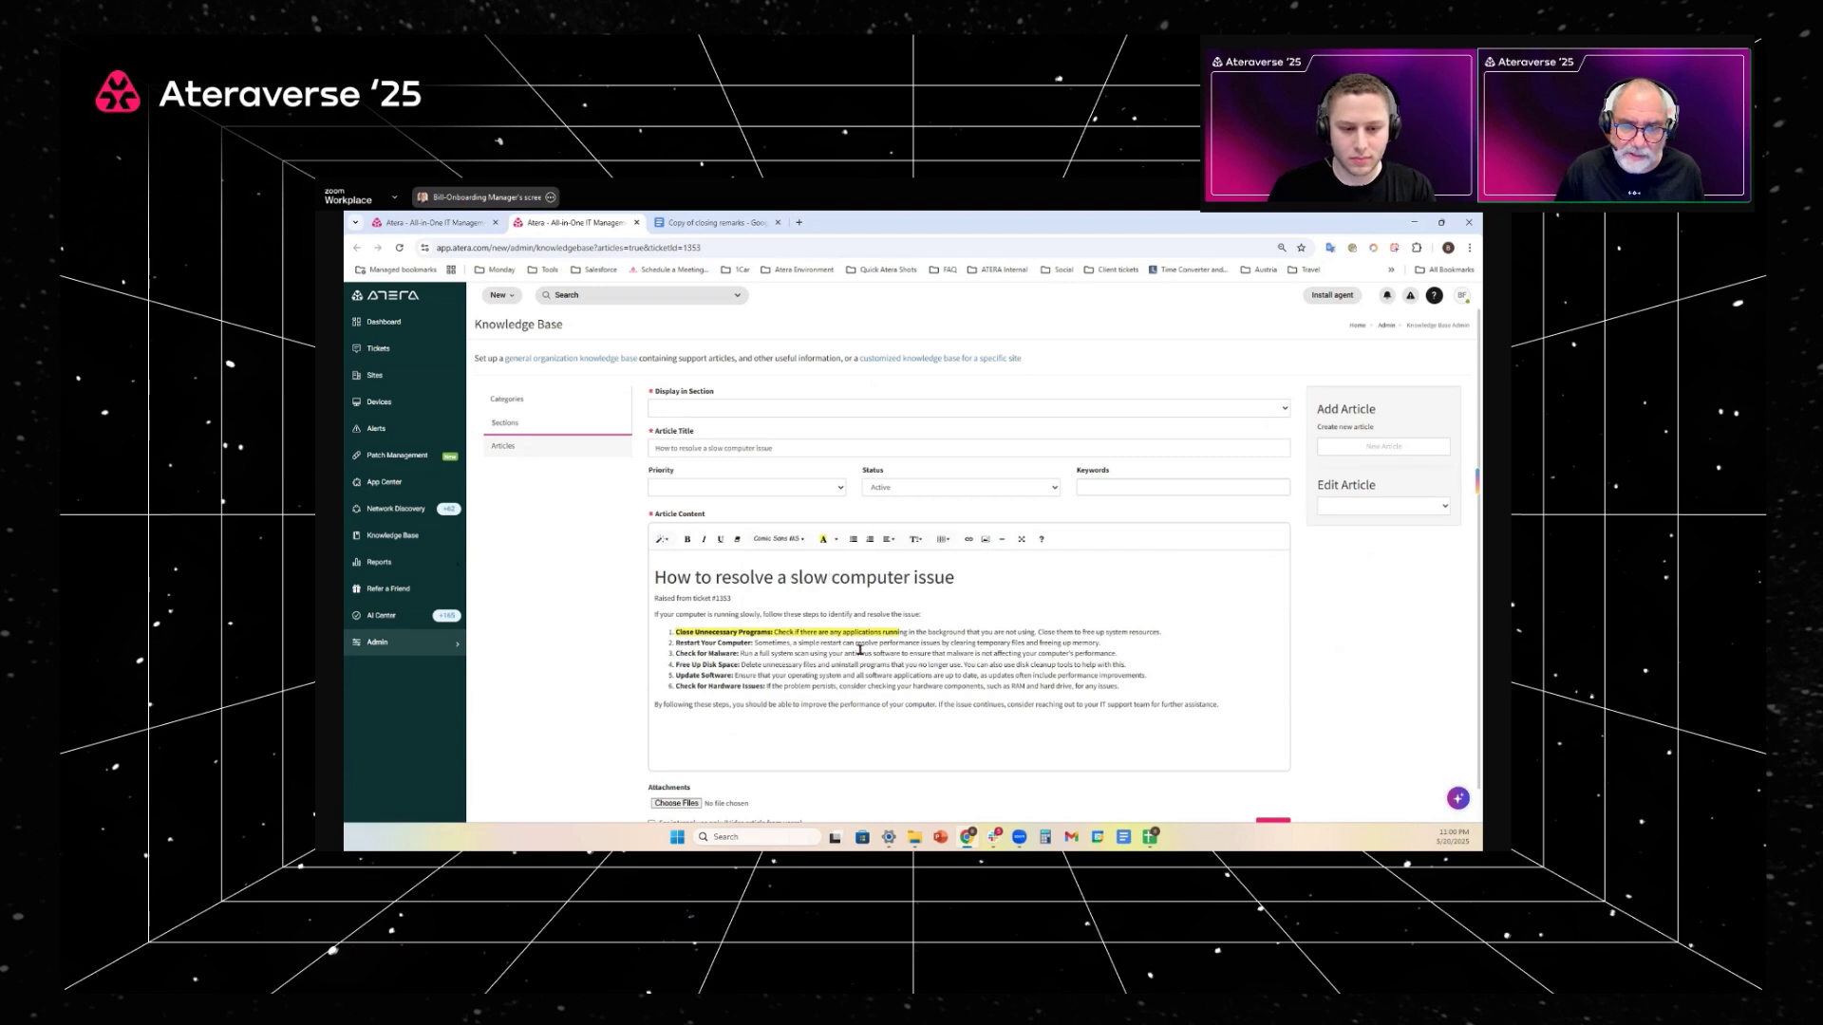
drag(891, 653, 672, 631)
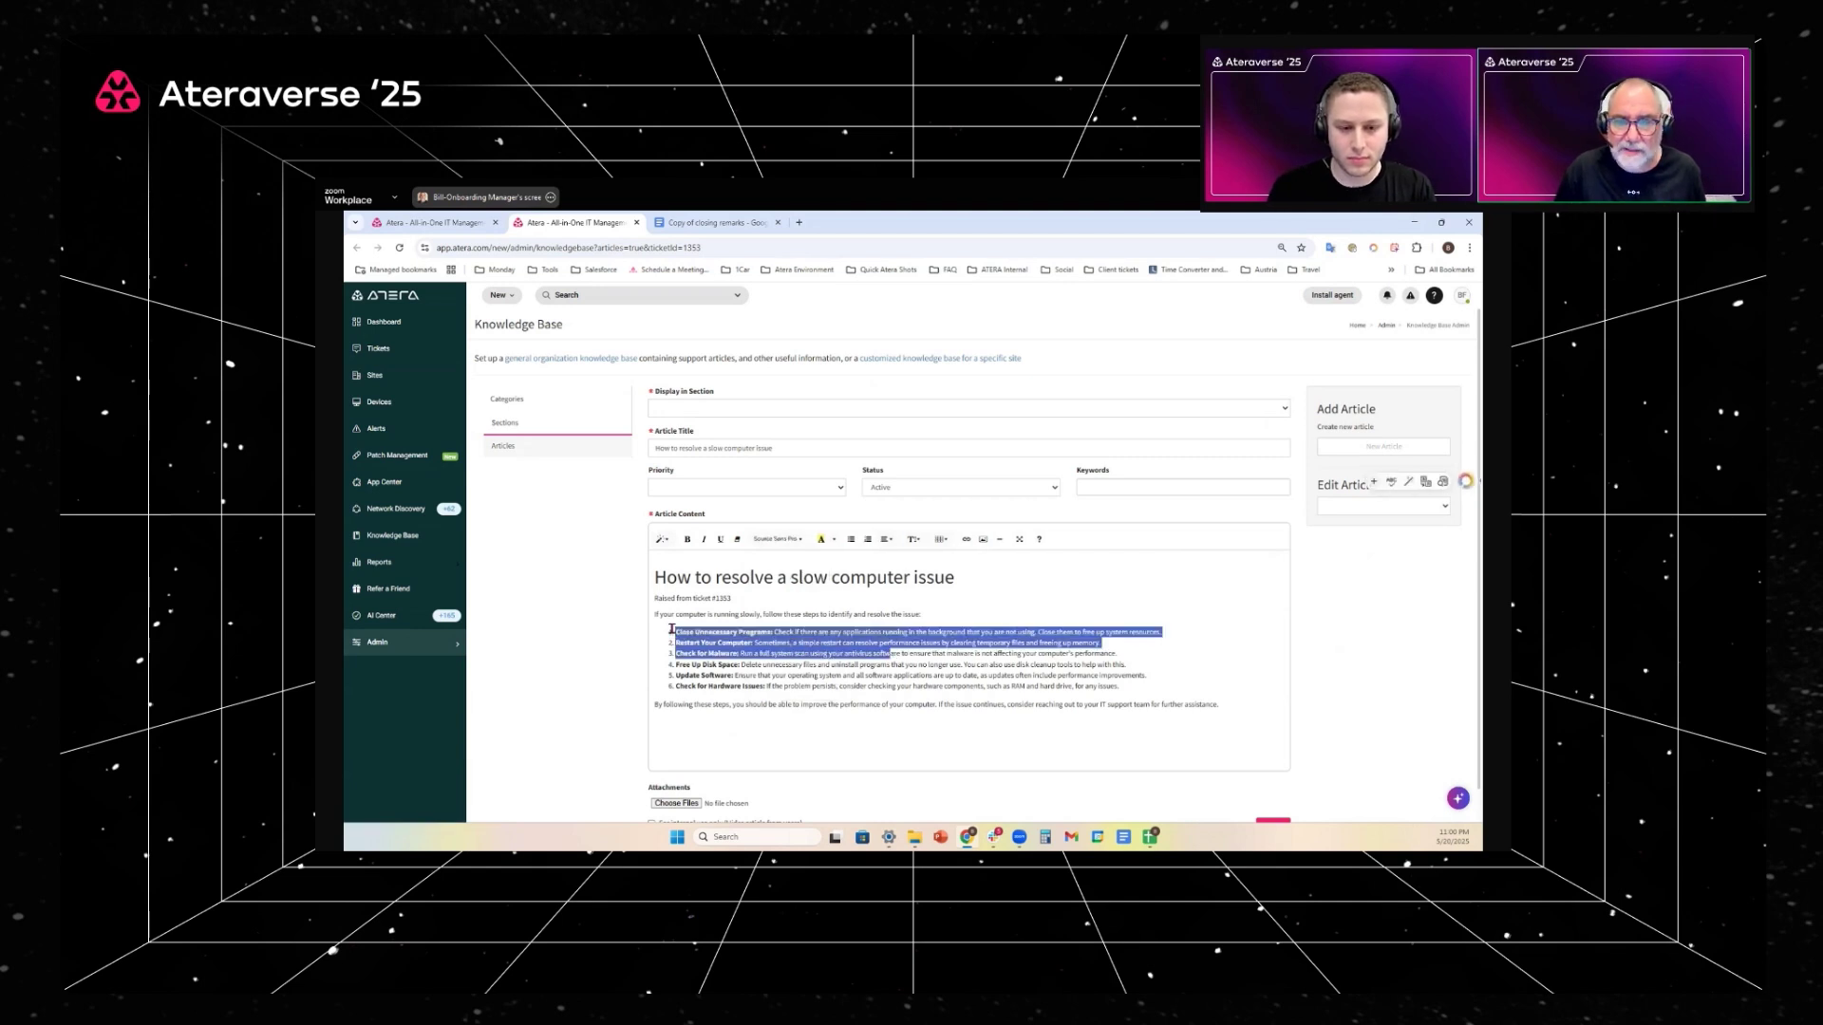
click(793, 540)
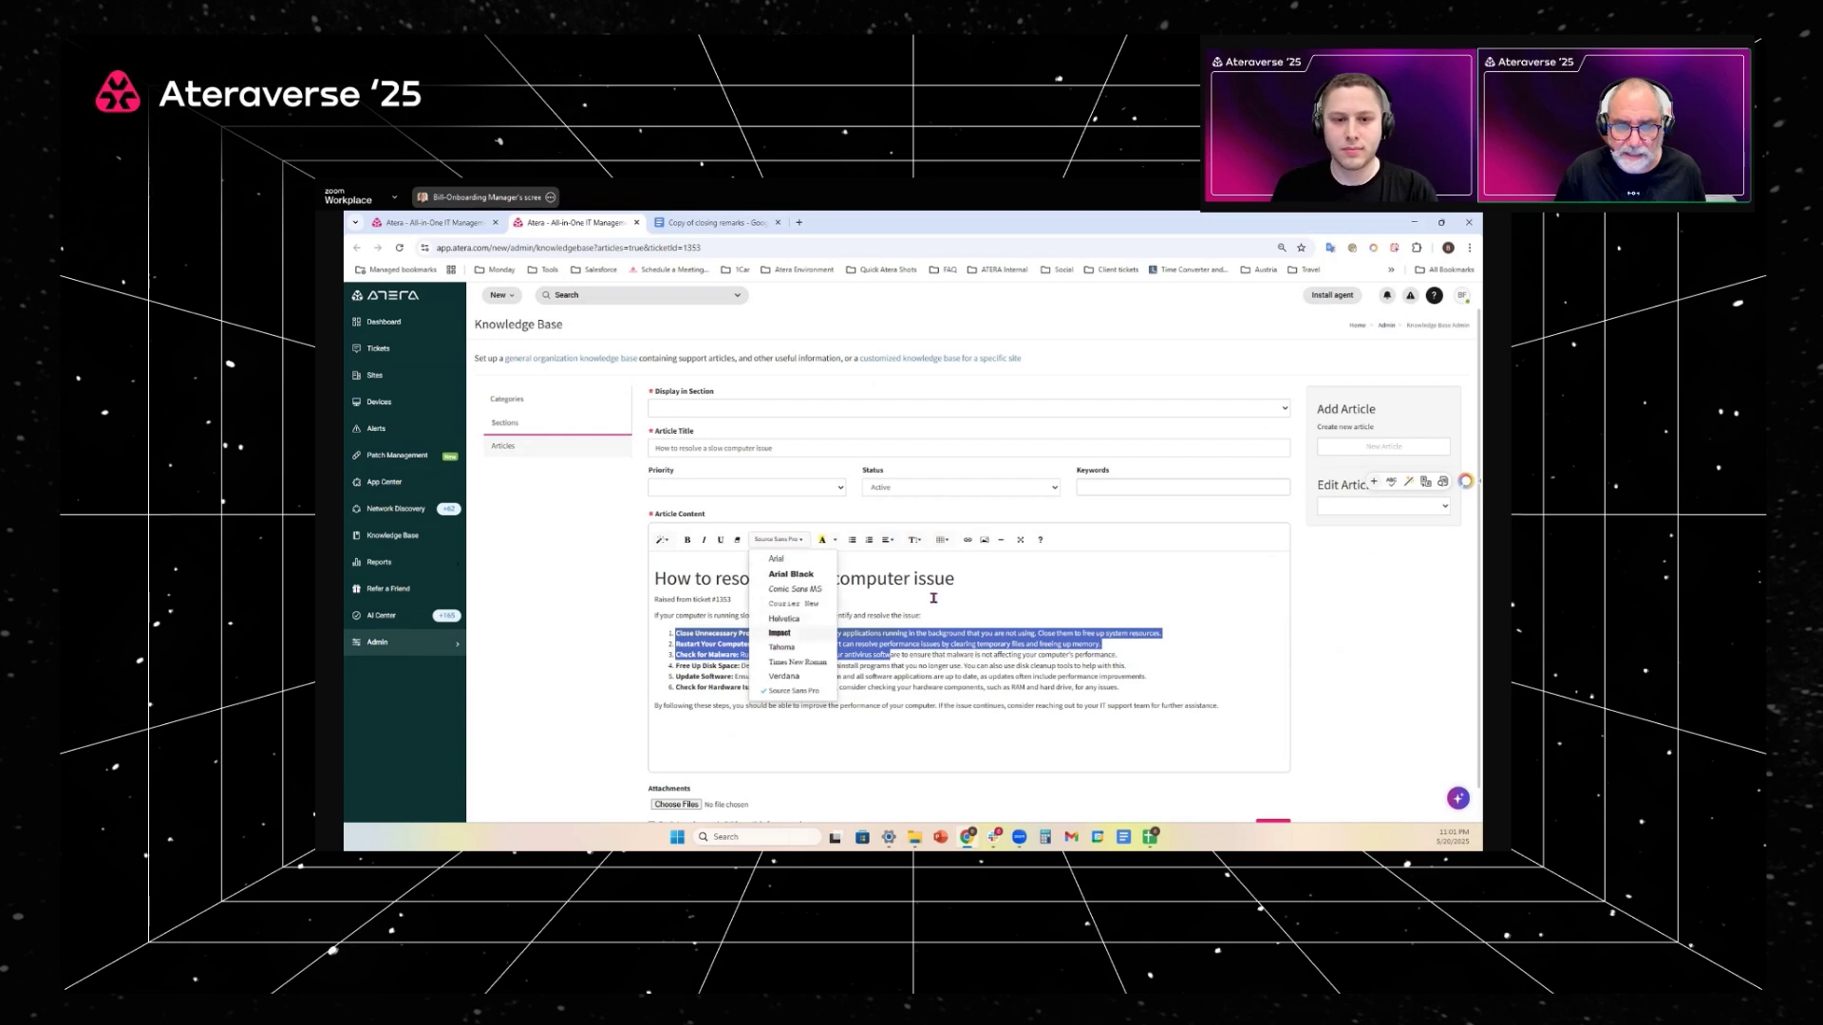
key(Escape)
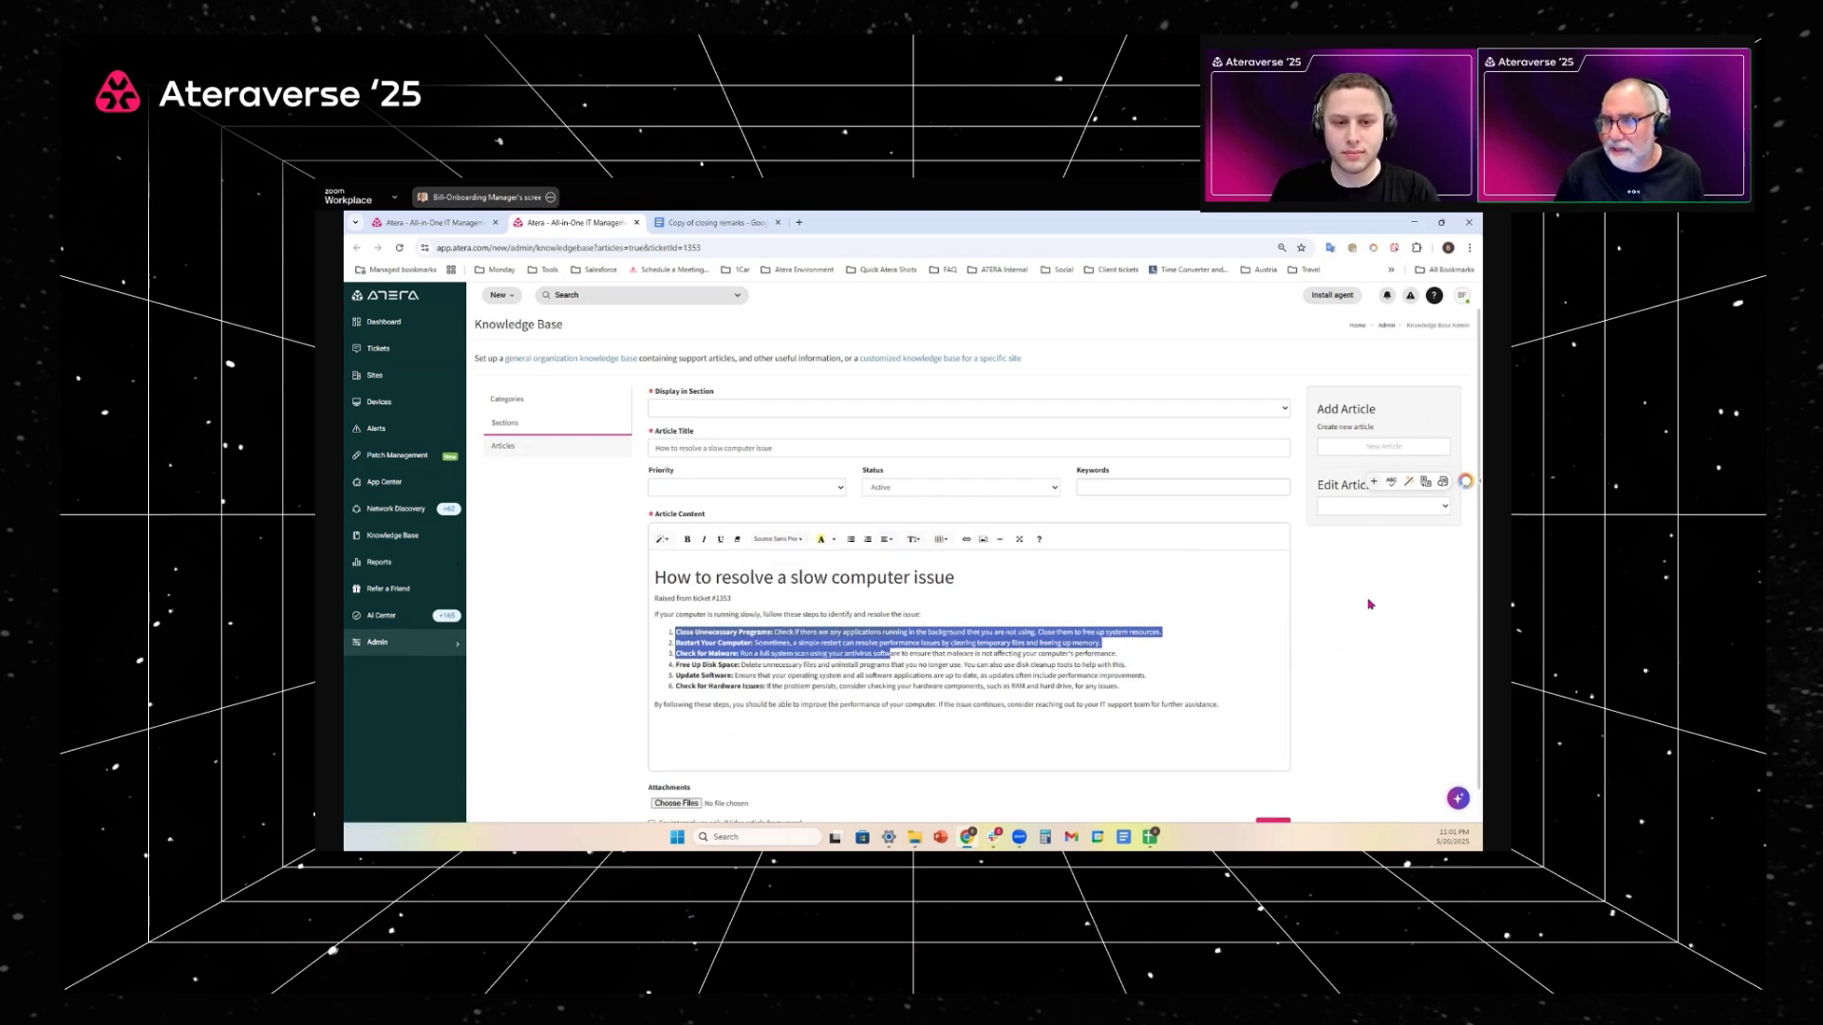
scroll(1317, 696, down, 1)
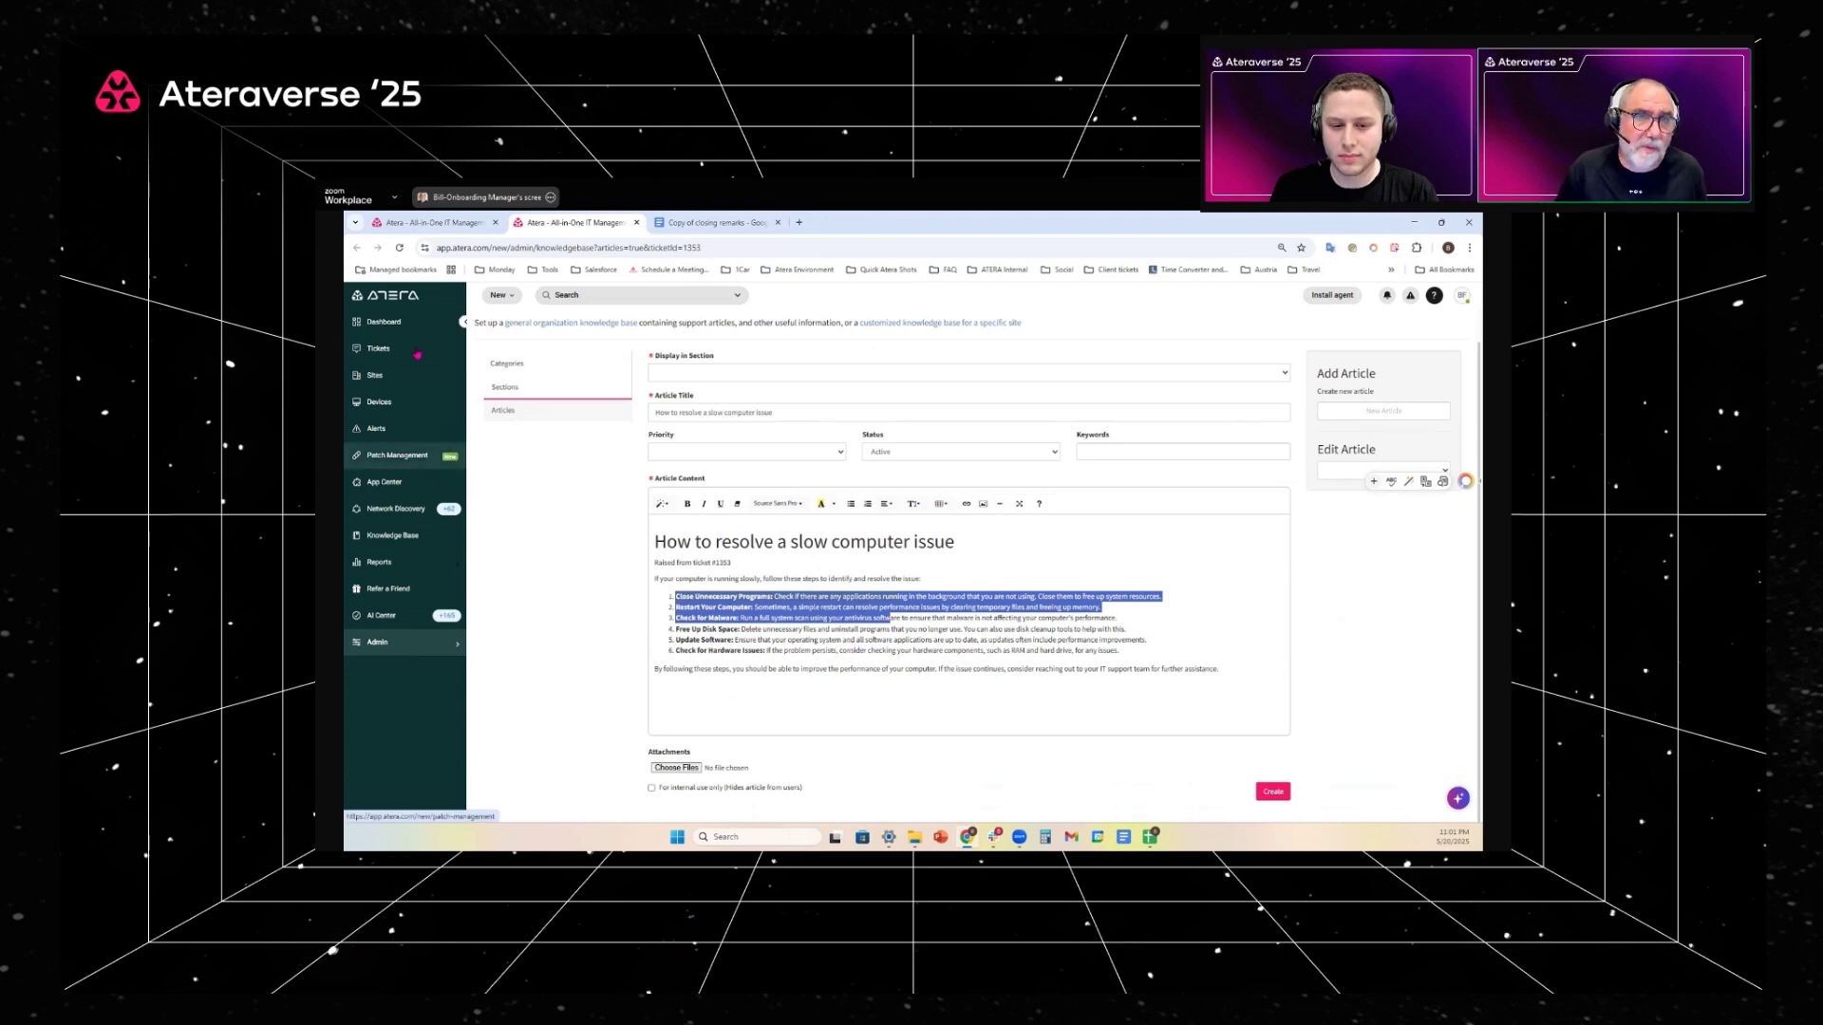
Step: From the Computer is slow ticket, open the quick reply templates and duplicate the How to troubleshoot a slow computer template
click(439, 222)
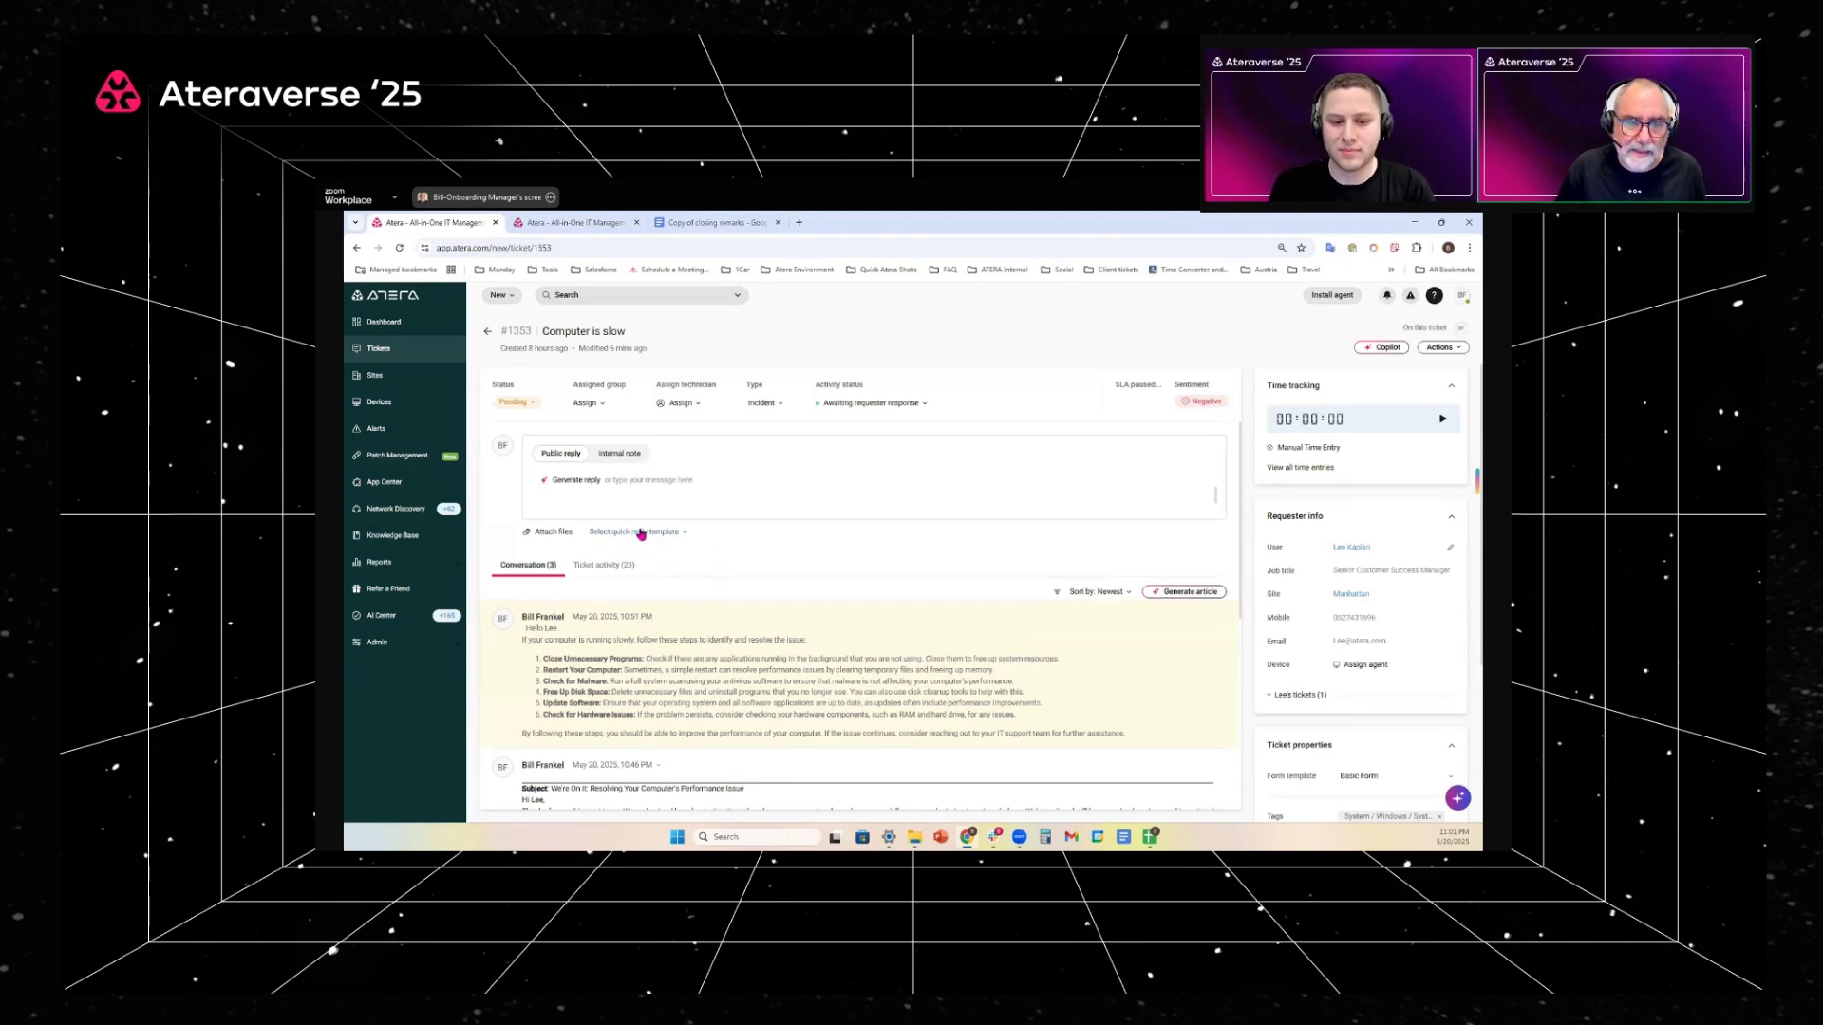
click(642, 535)
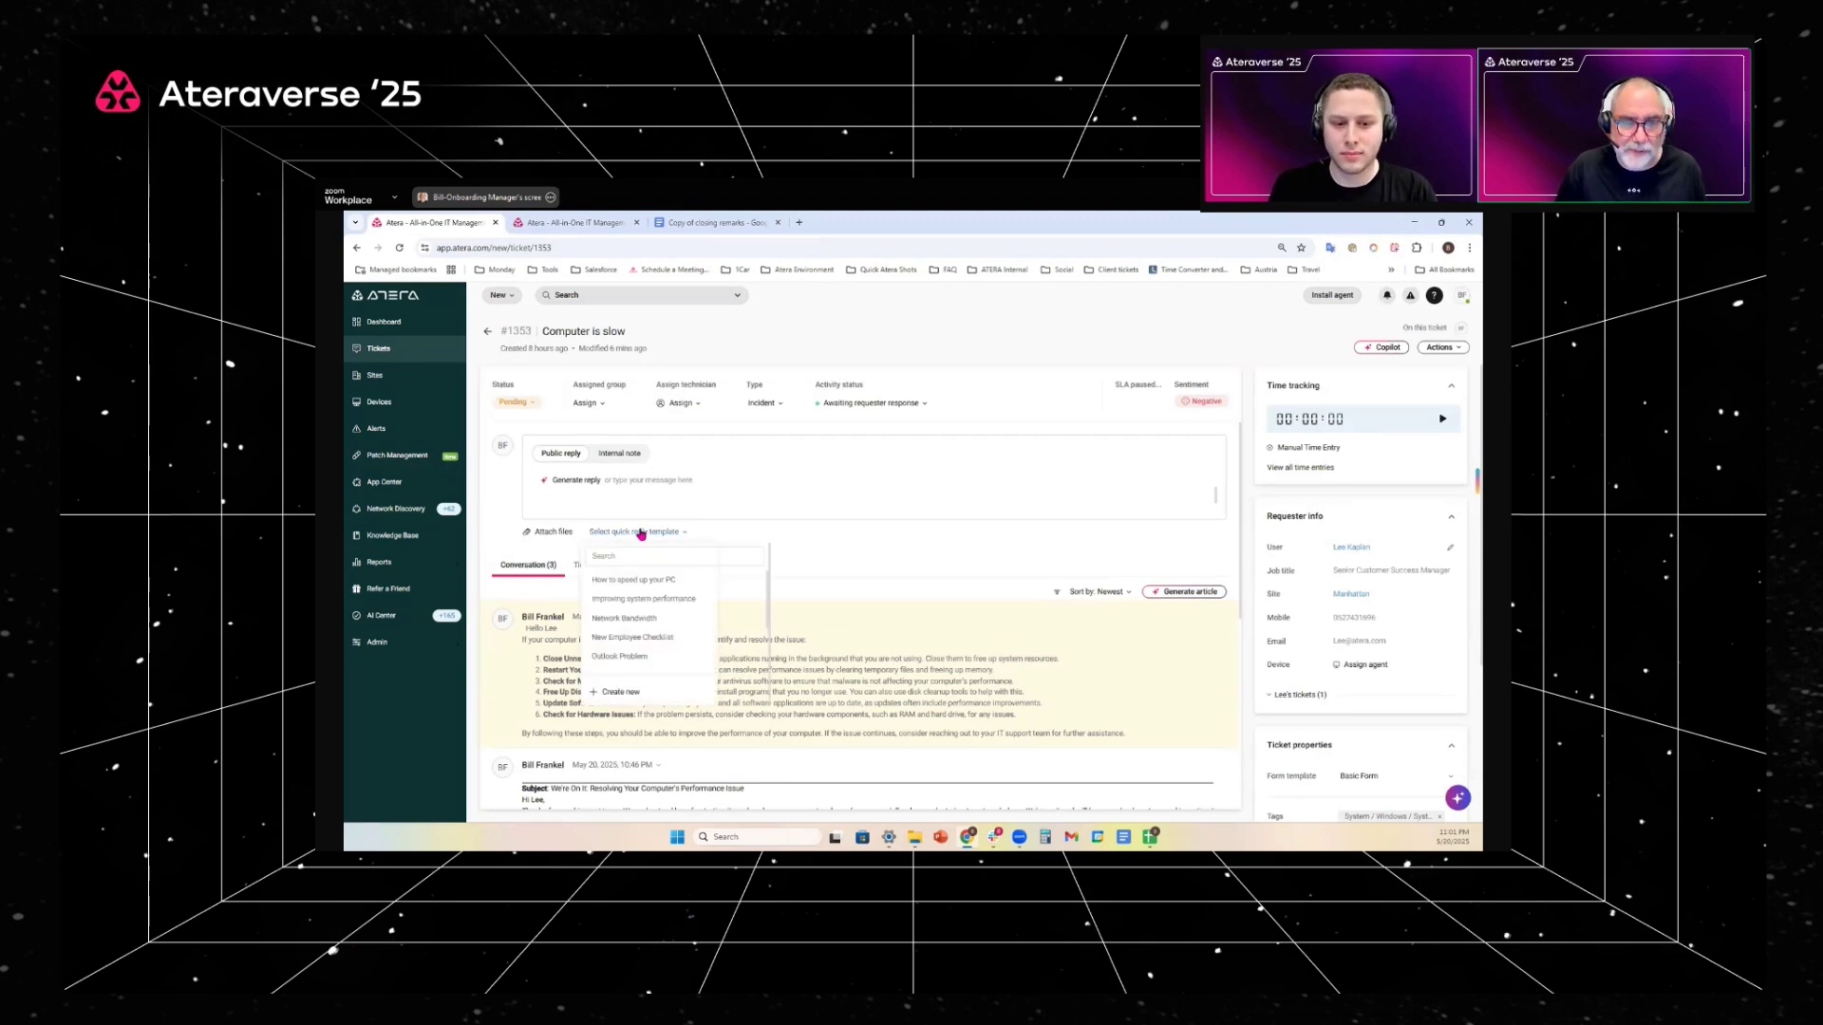
click(625, 694)
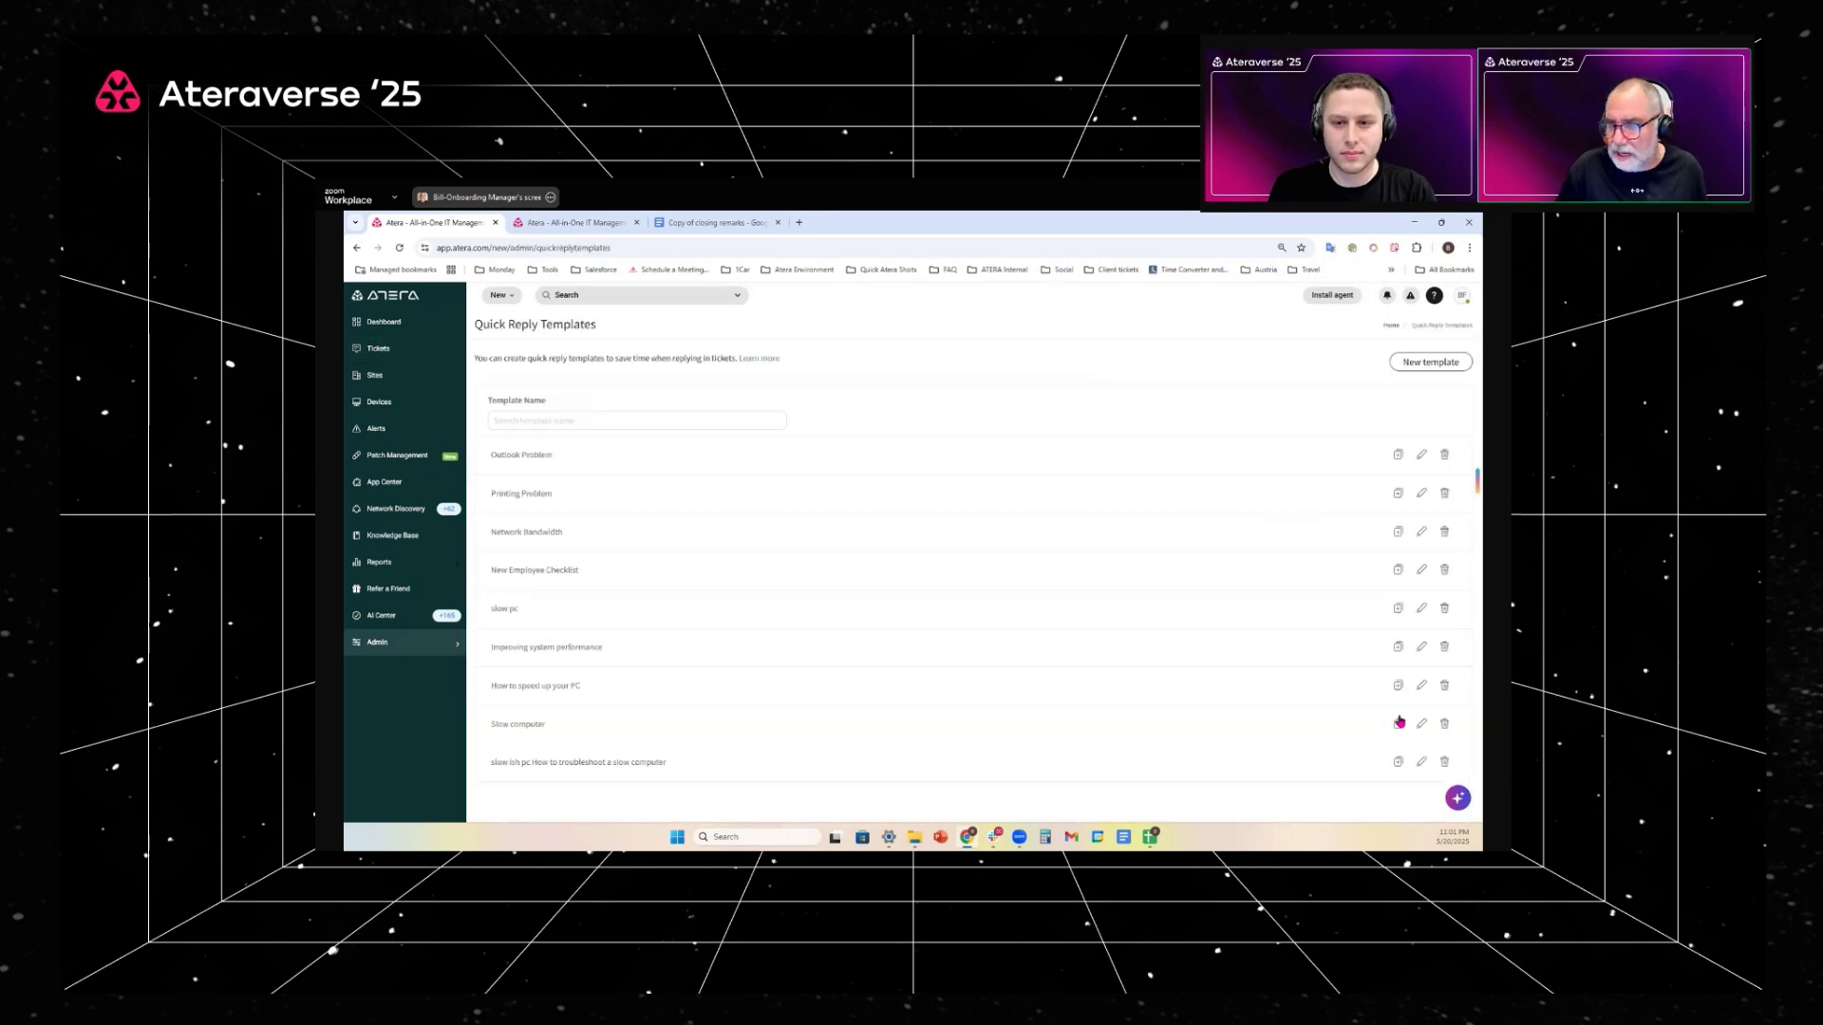
click(1394, 762)
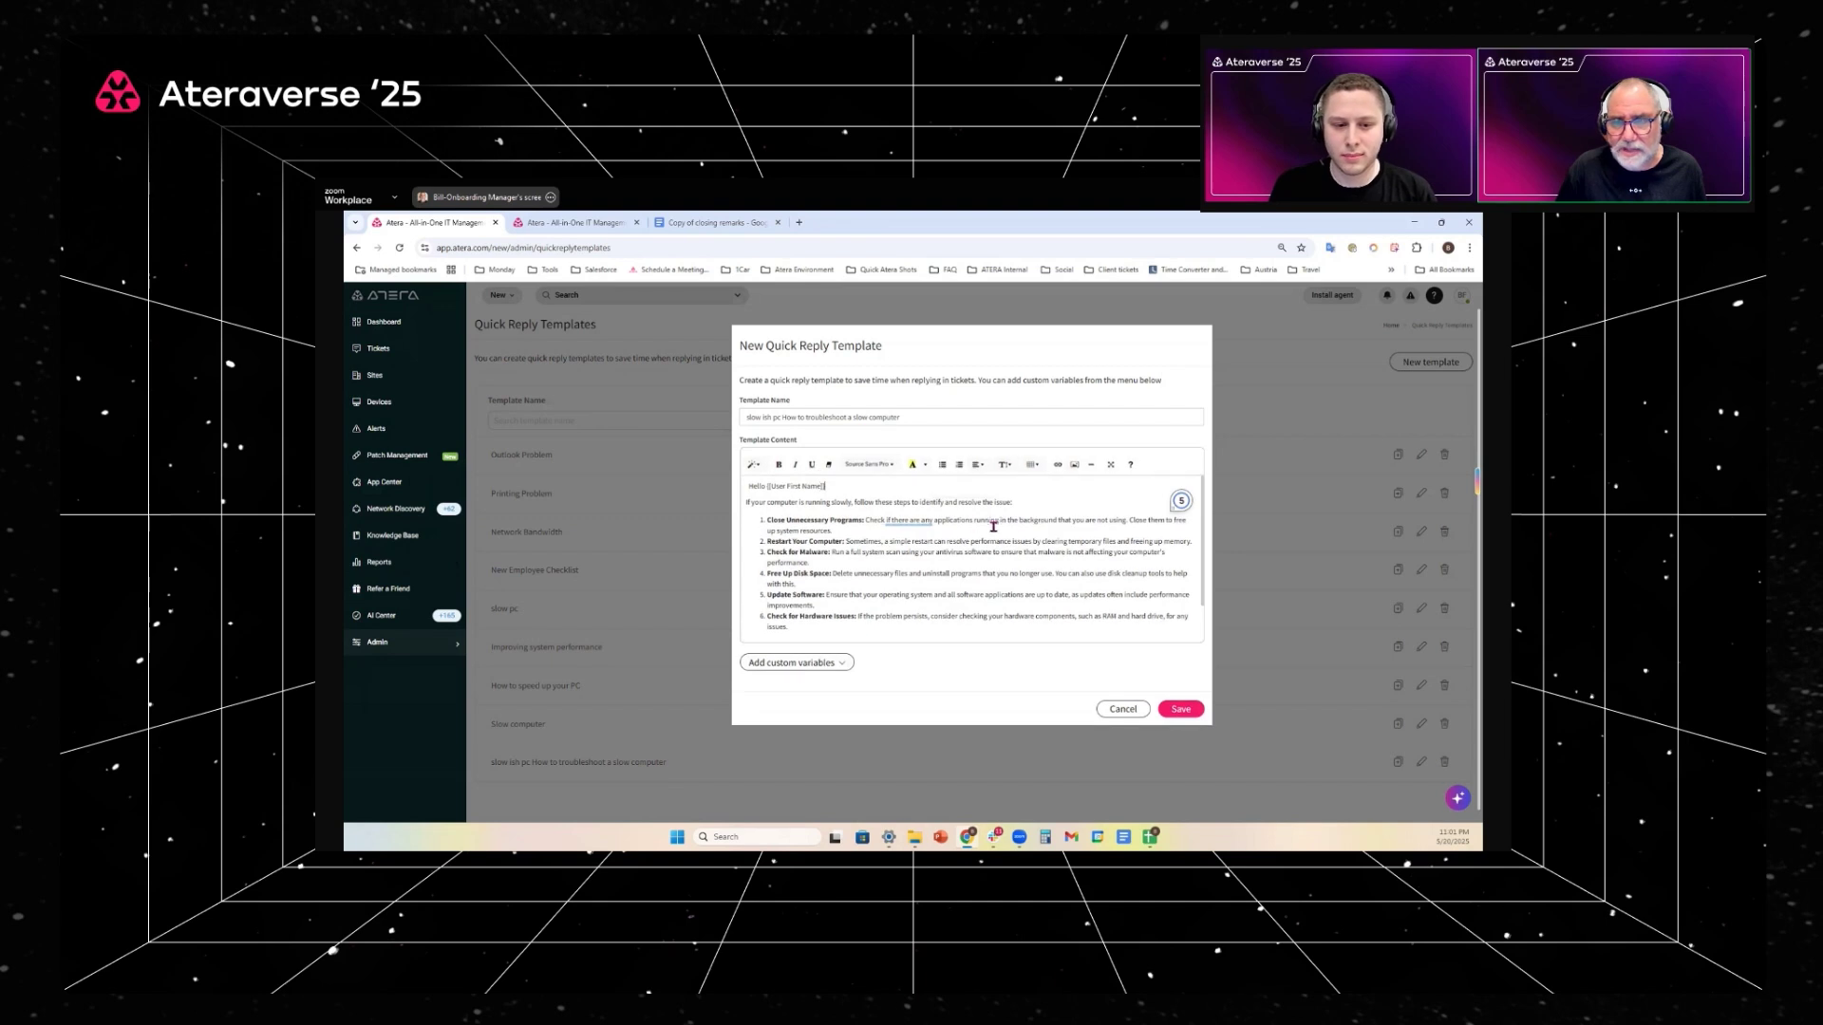
Step: Set the font of the Close Unnecessary Programs text in the template content to Comic Sans MS and save the template
drag(767, 521, 1022, 521)
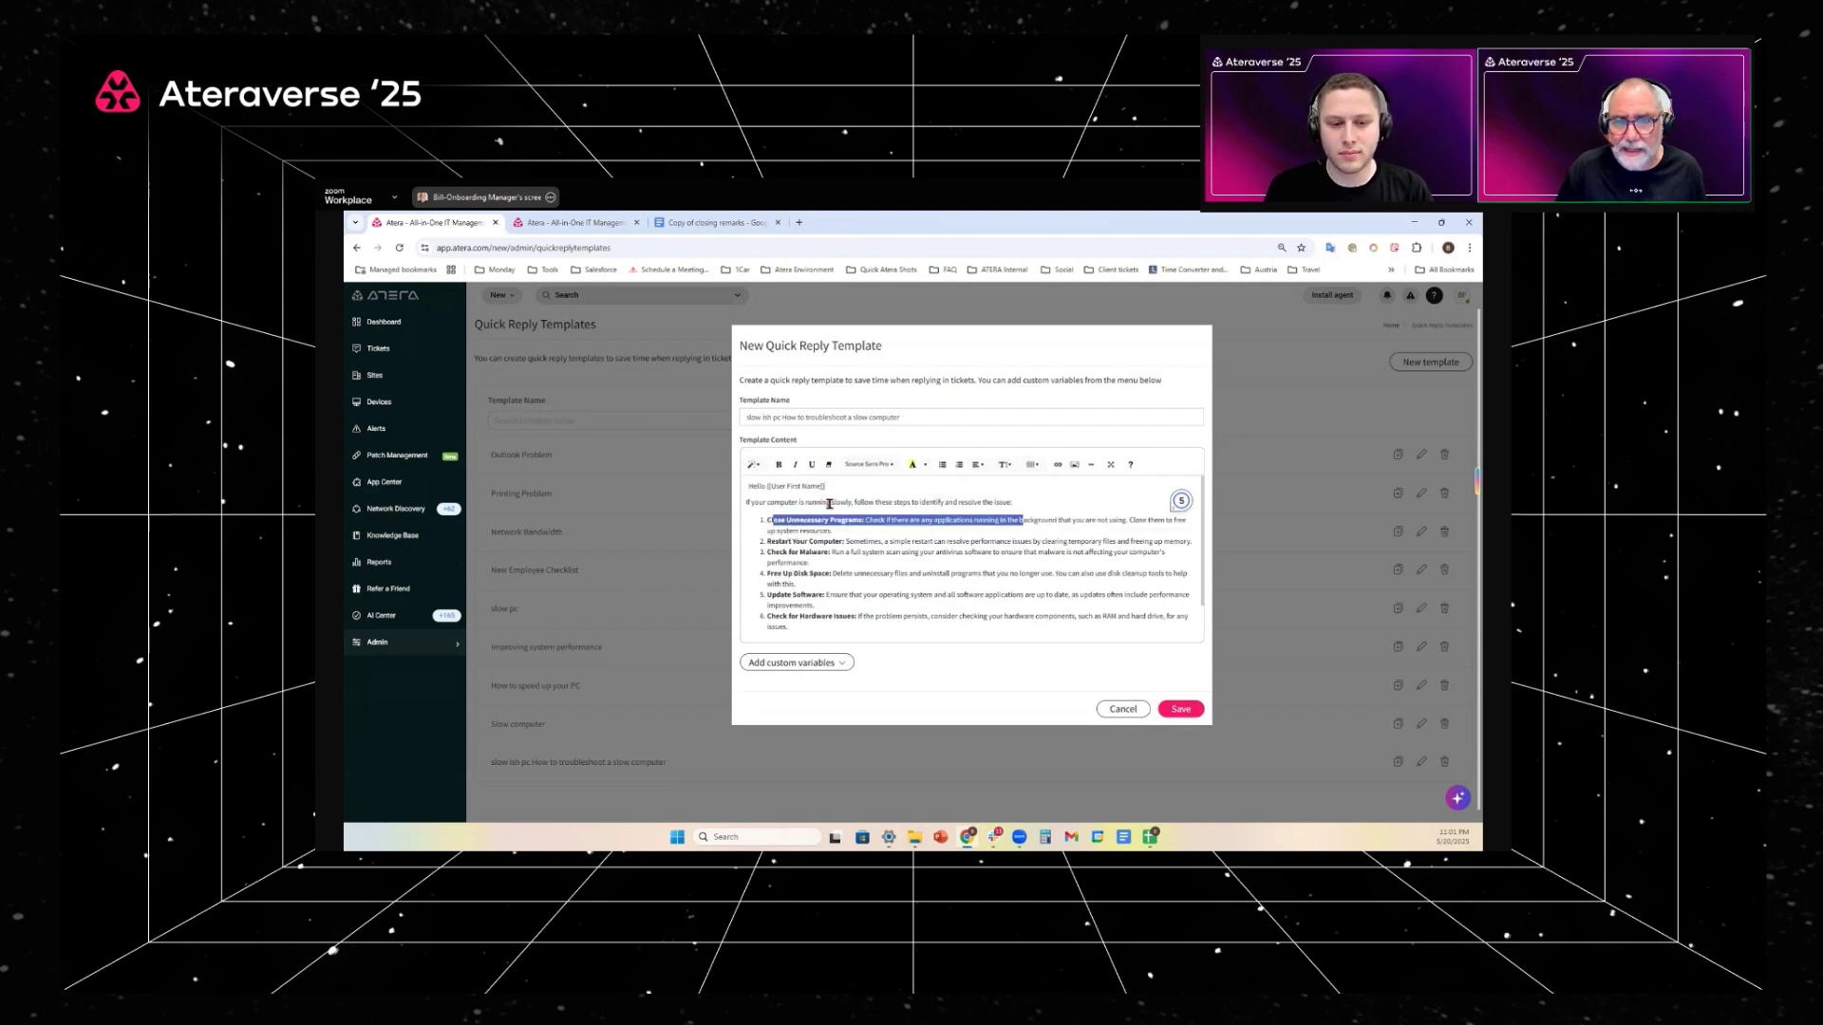
click(869, 465)
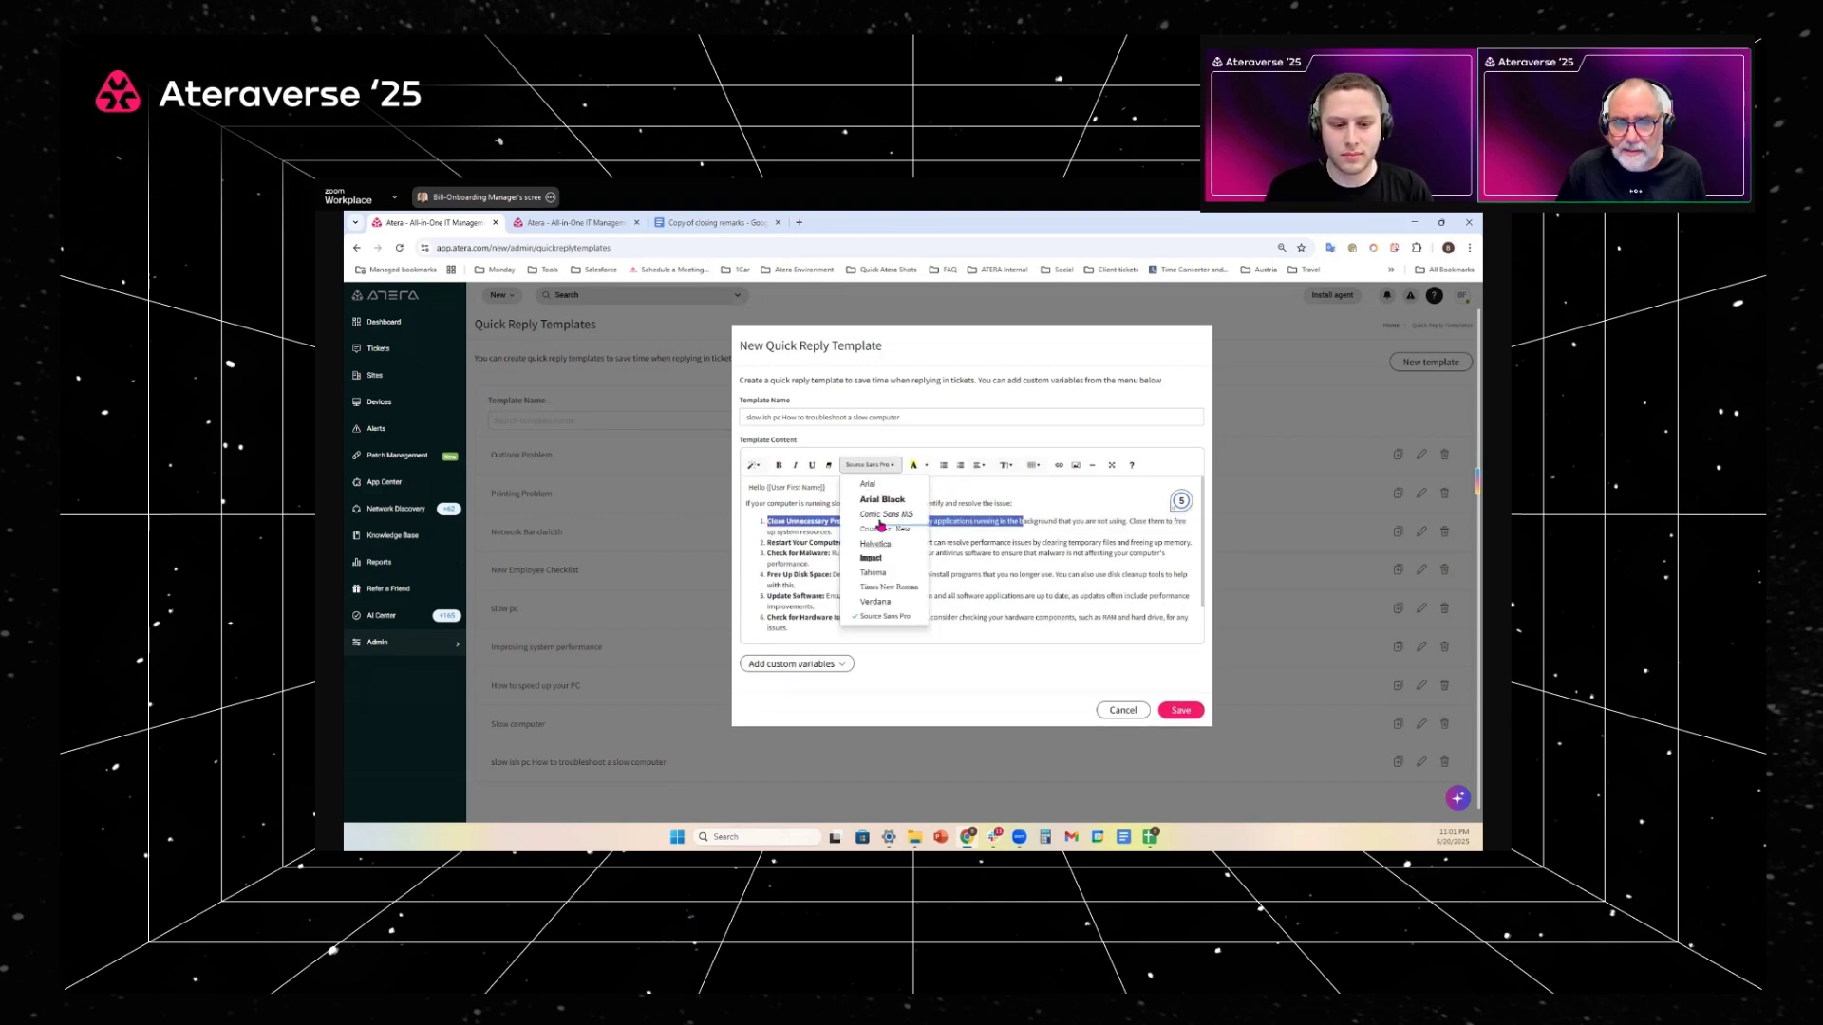
click(879, 546)
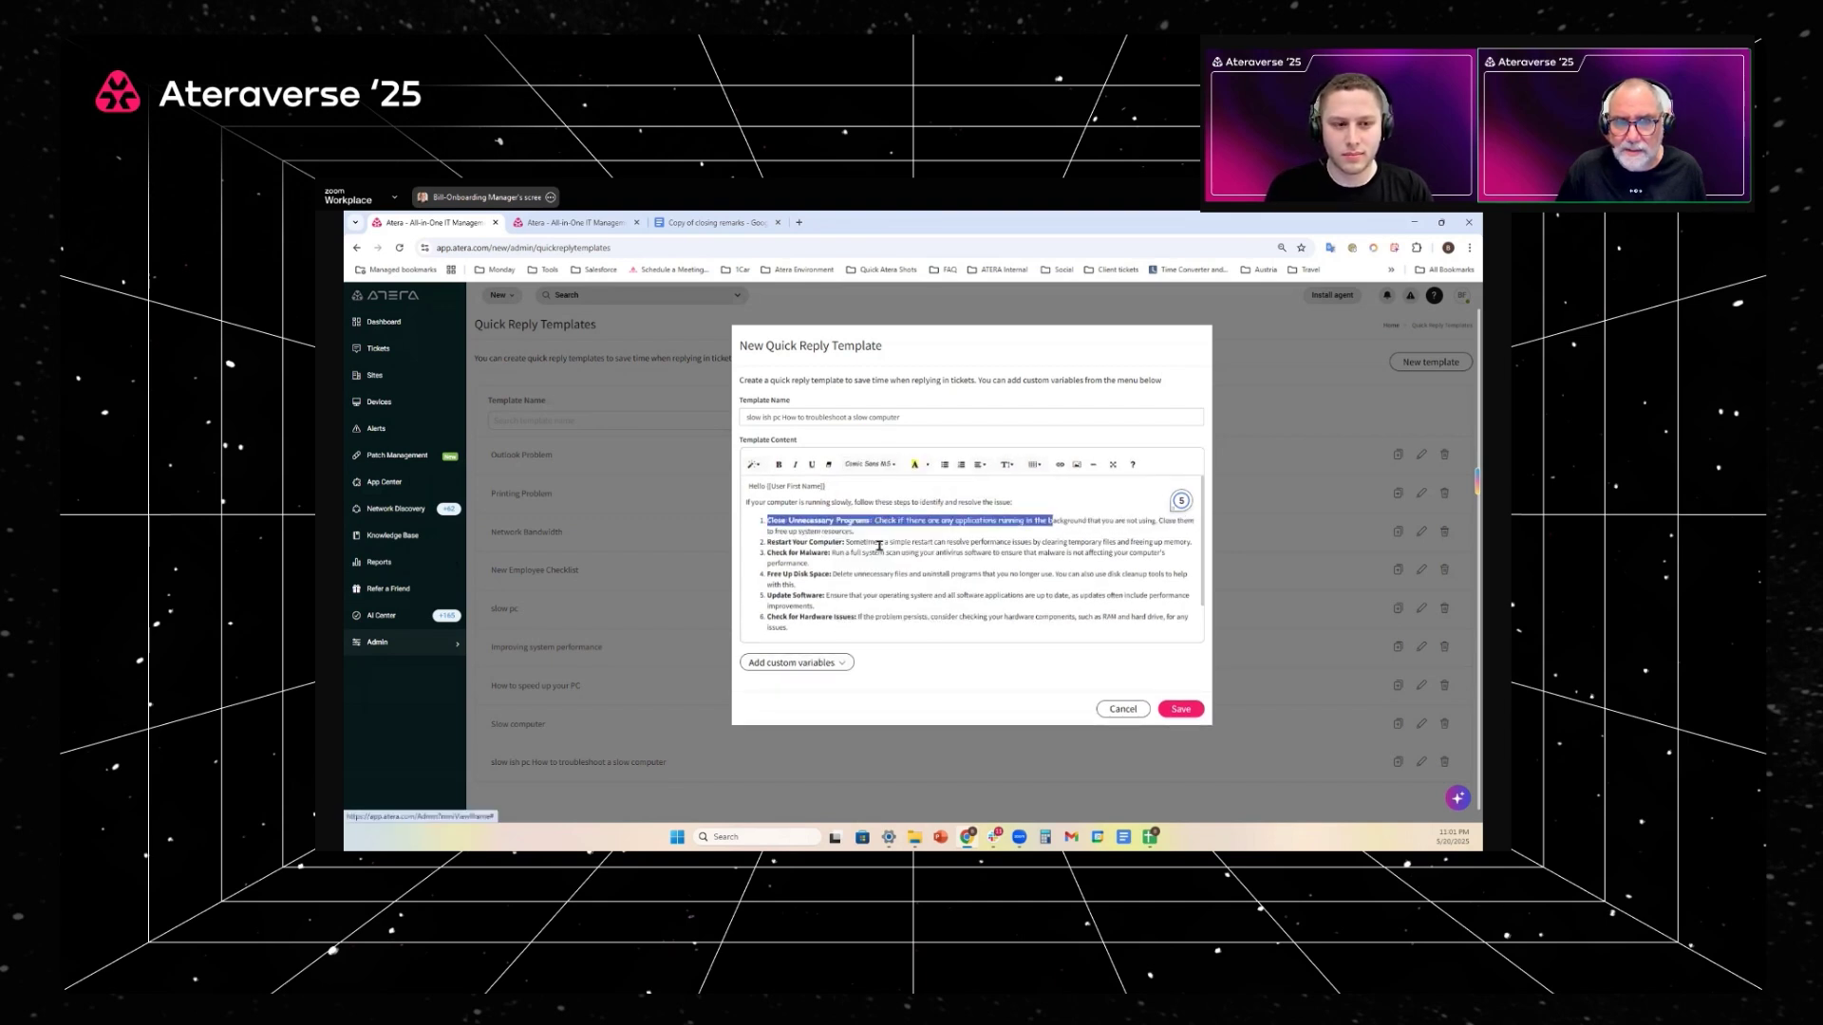
click(927, 629)
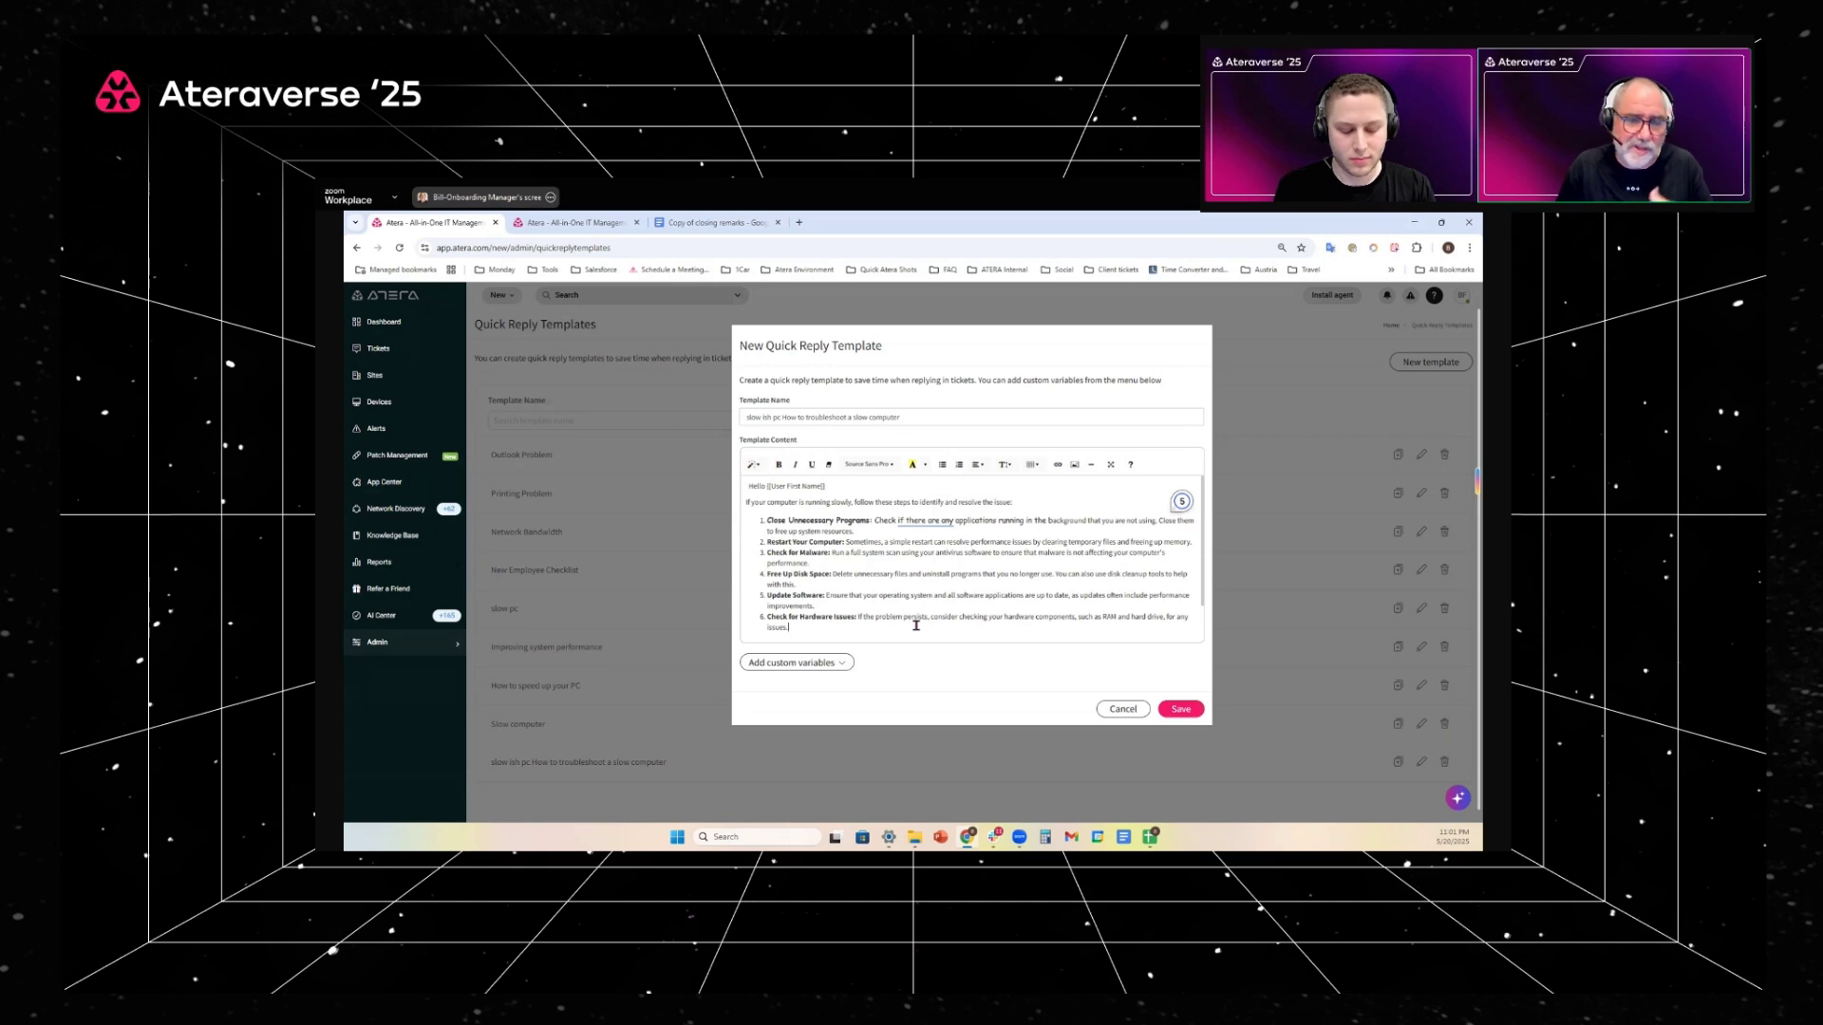
click(1178, 709)
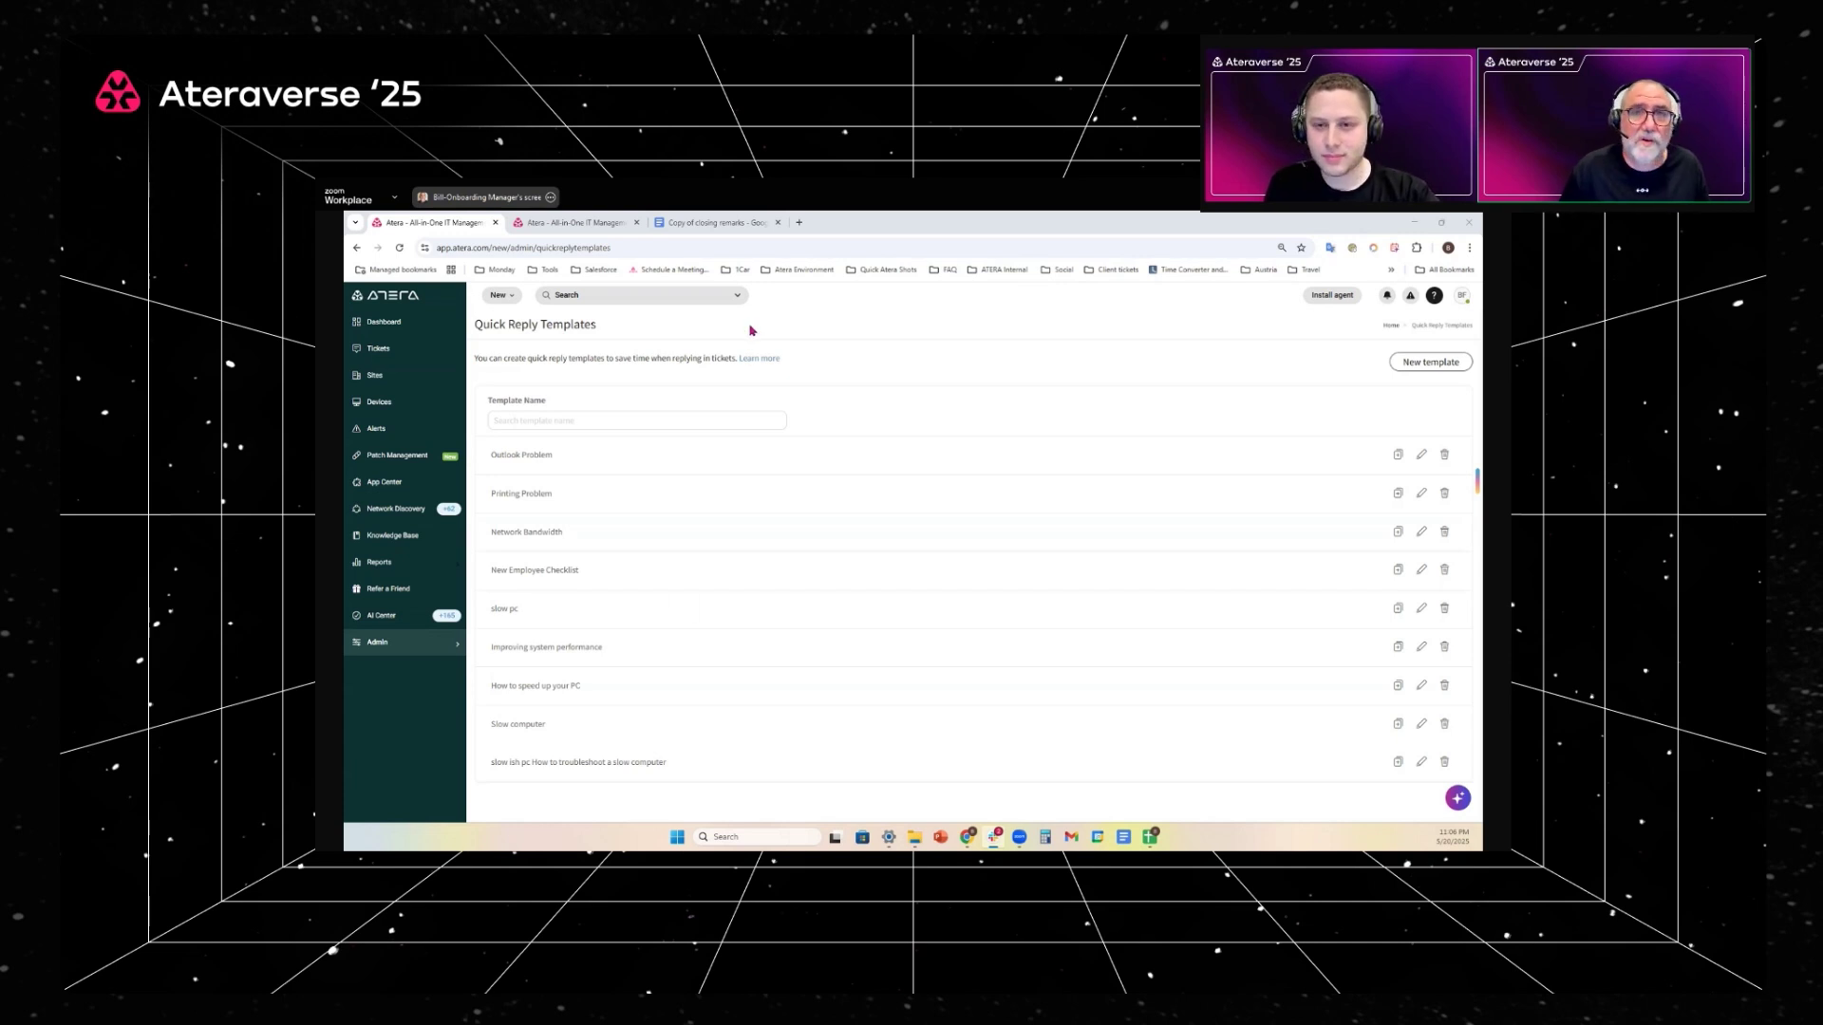
Step: Look over the Copy of closing remarks document and return to the How to resolve a slow computer issue article draft
click(730, 224)
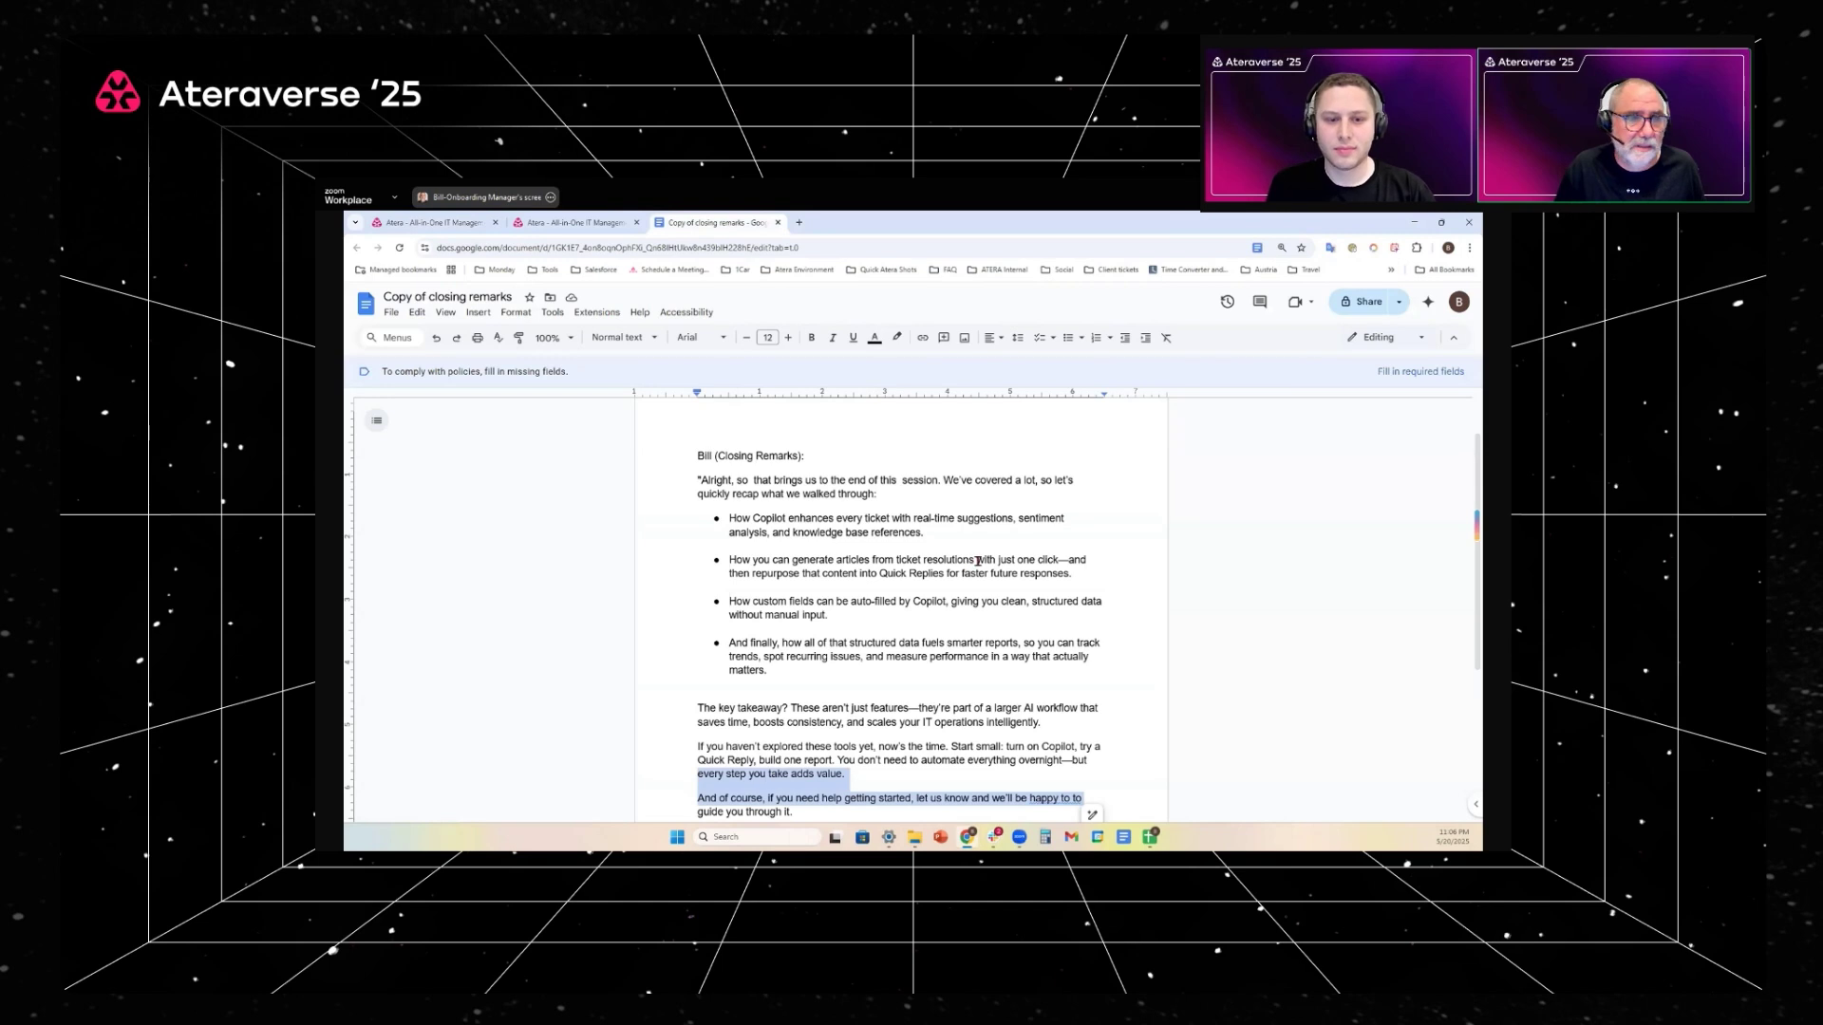
click(589, 226)
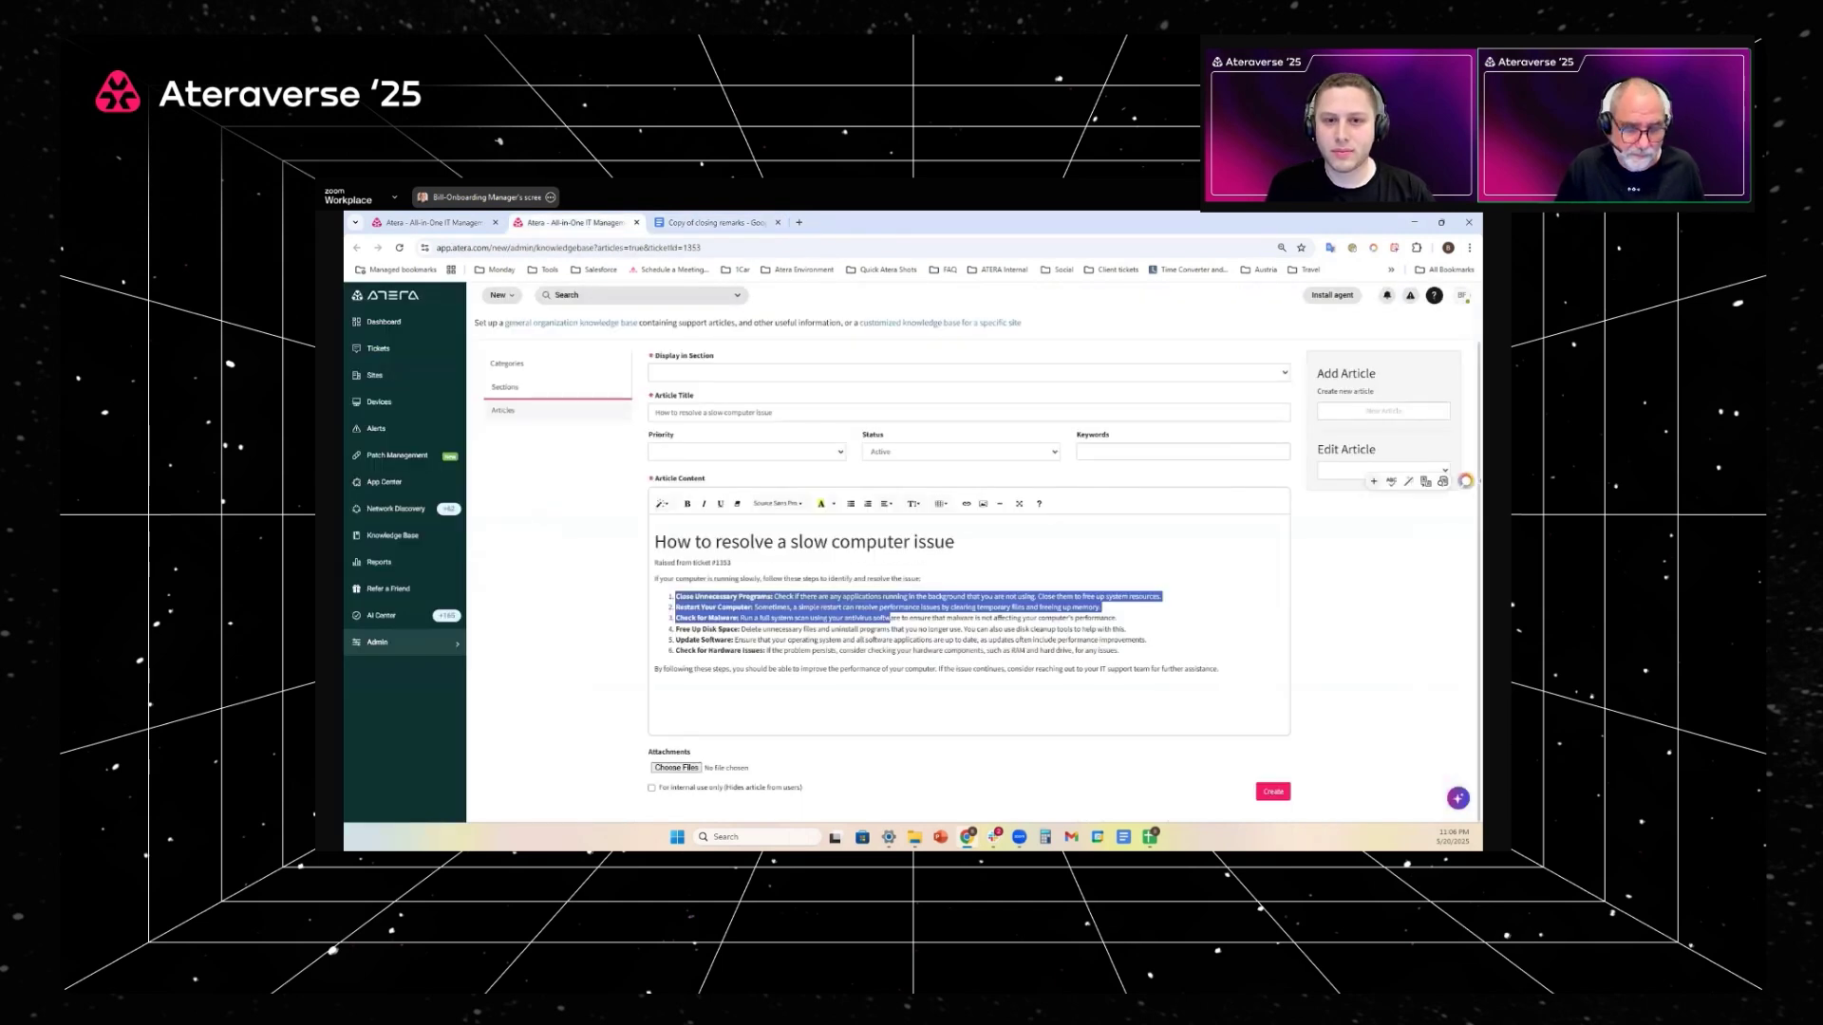